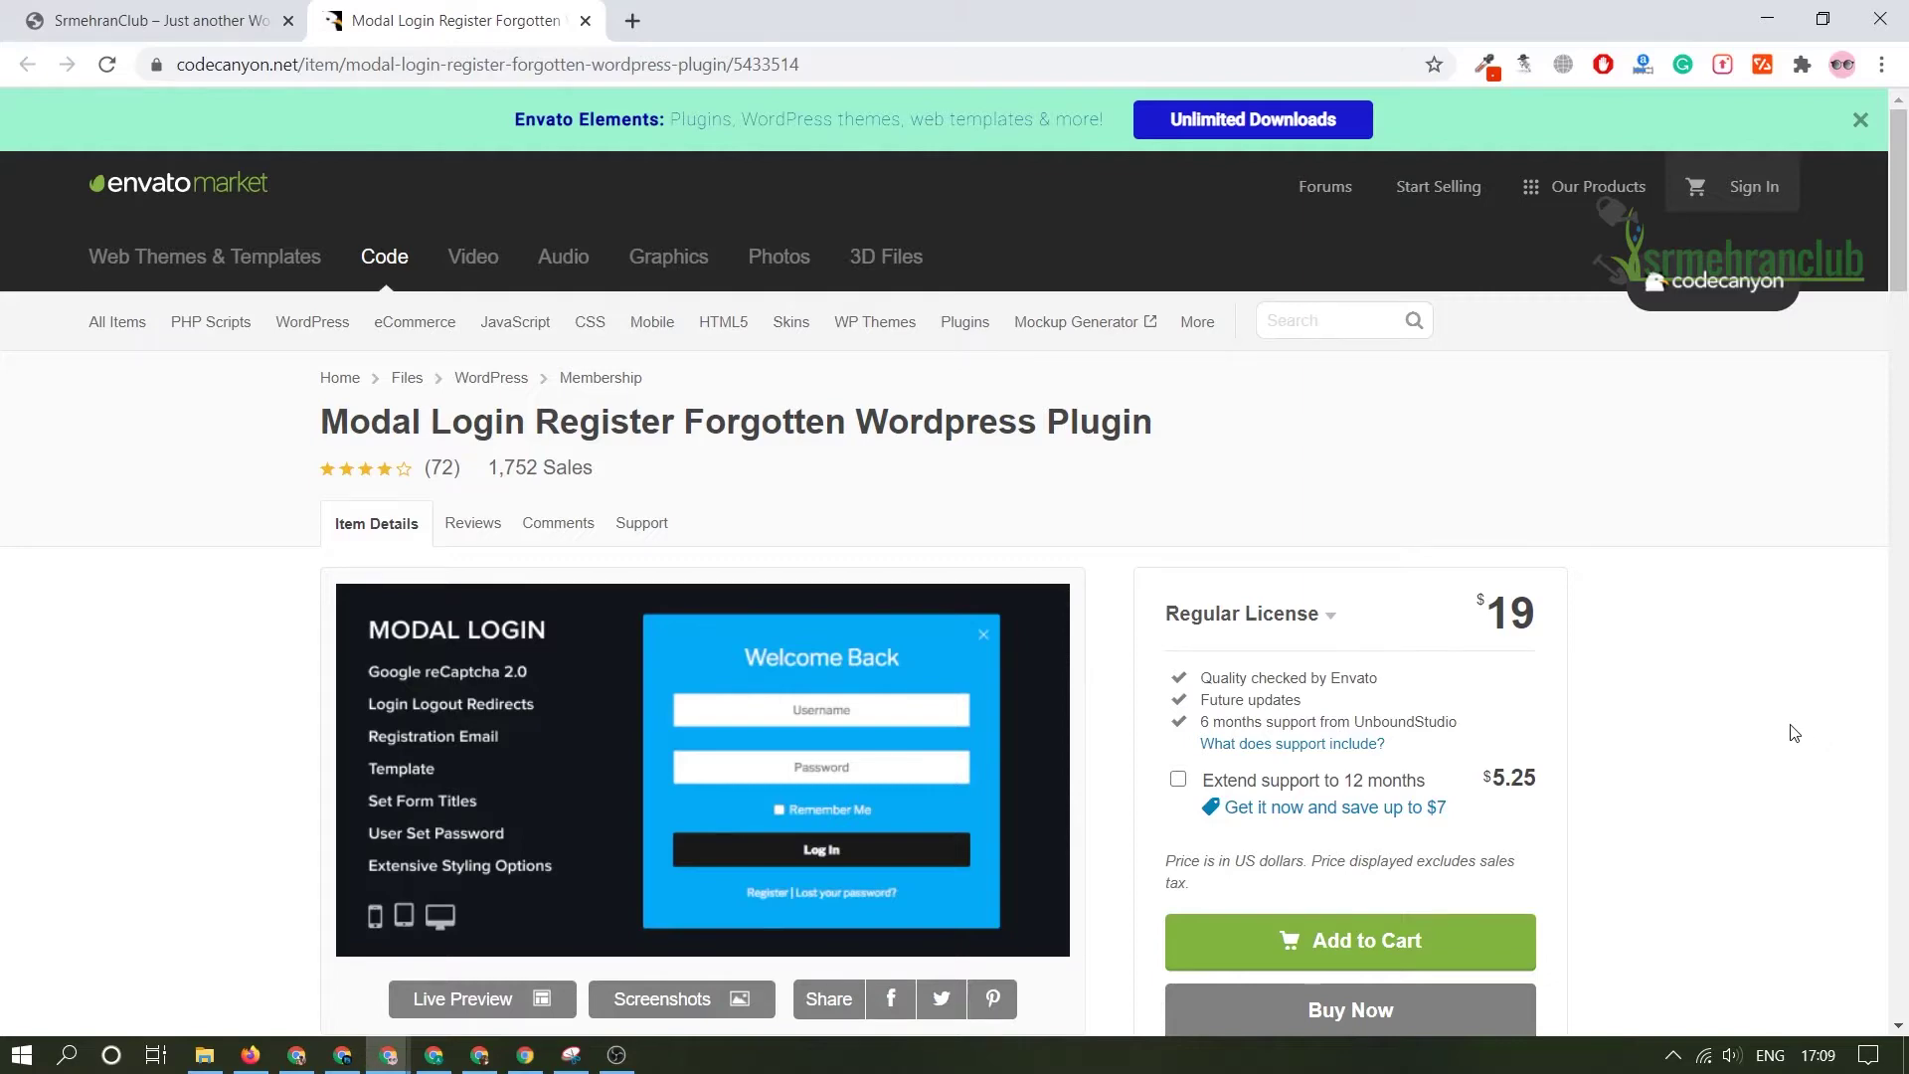
# - Scroll through the Modal Login item page and its live preview
pyautogui.scroll(-10, 1819, 735)
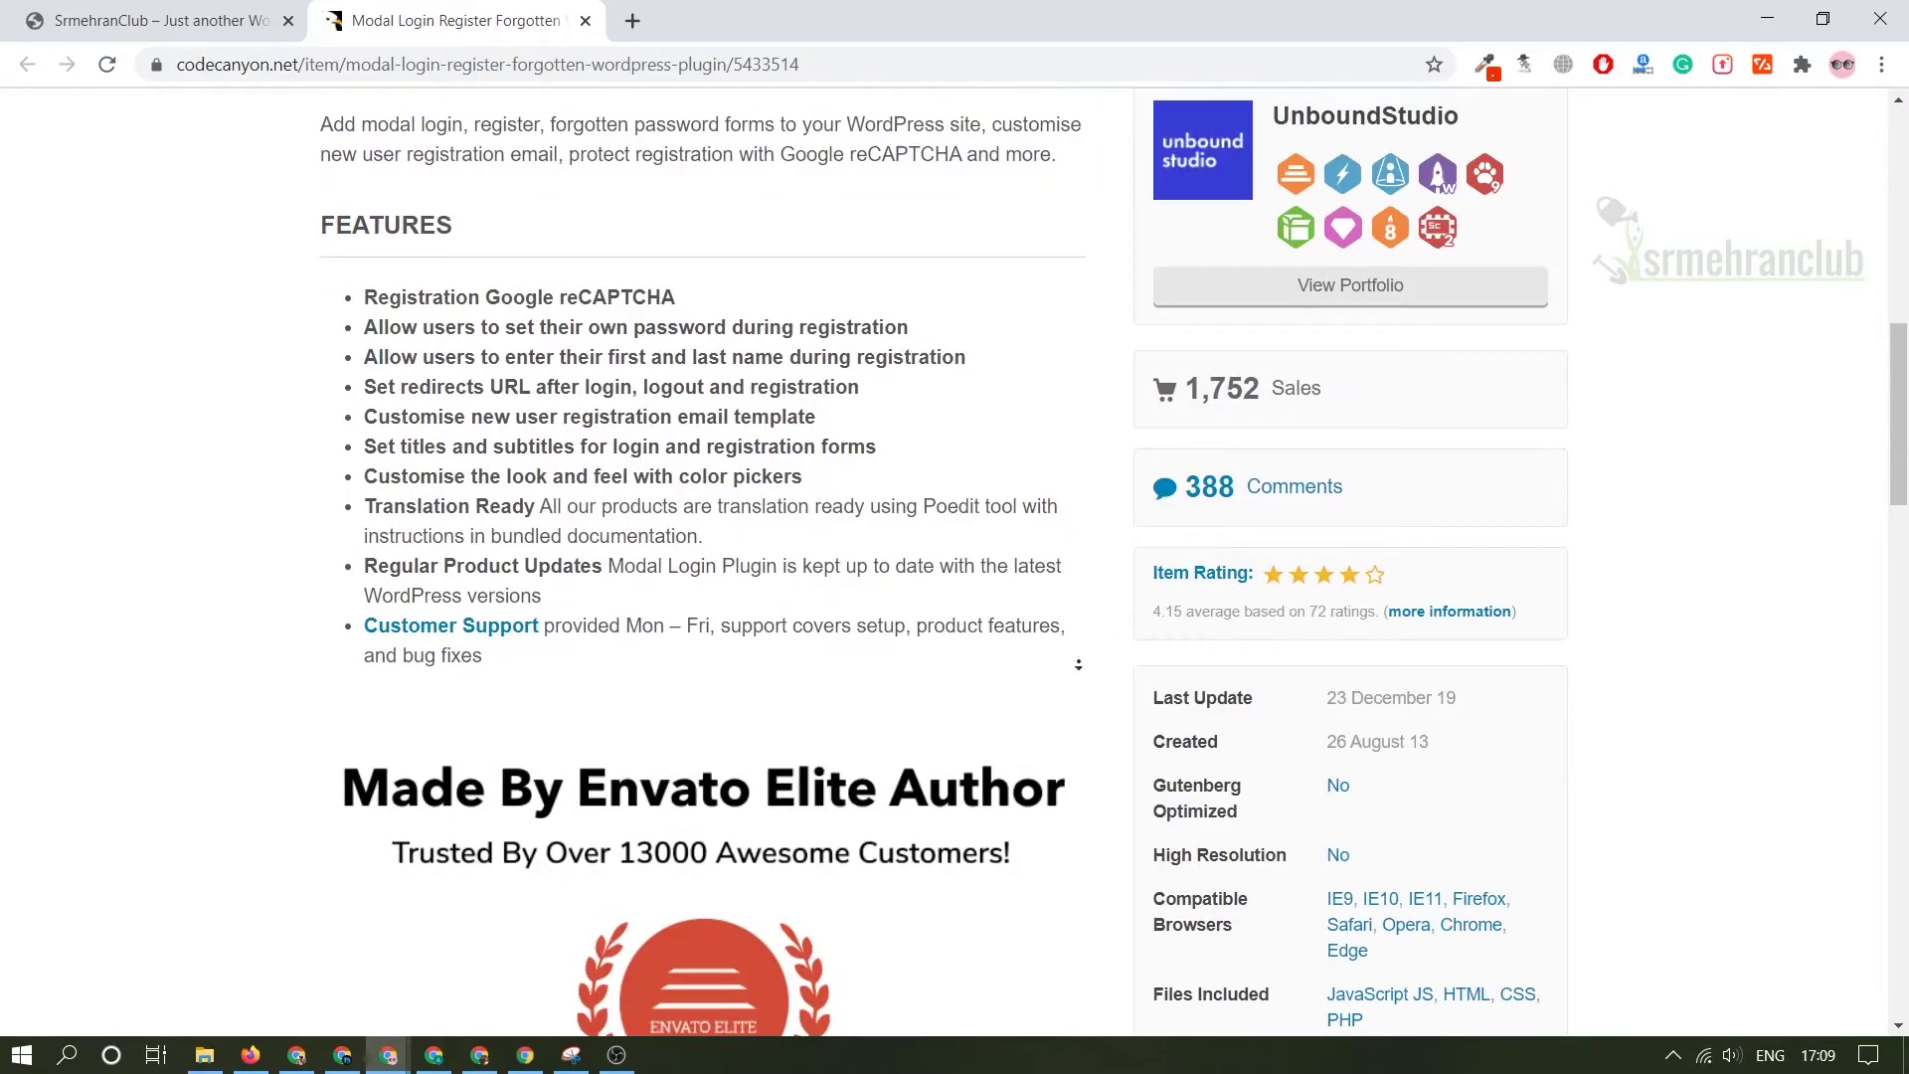
pyautogui.scroll(-20, 1078, 771)
pyautogui.scroll(20, 1178, 545)
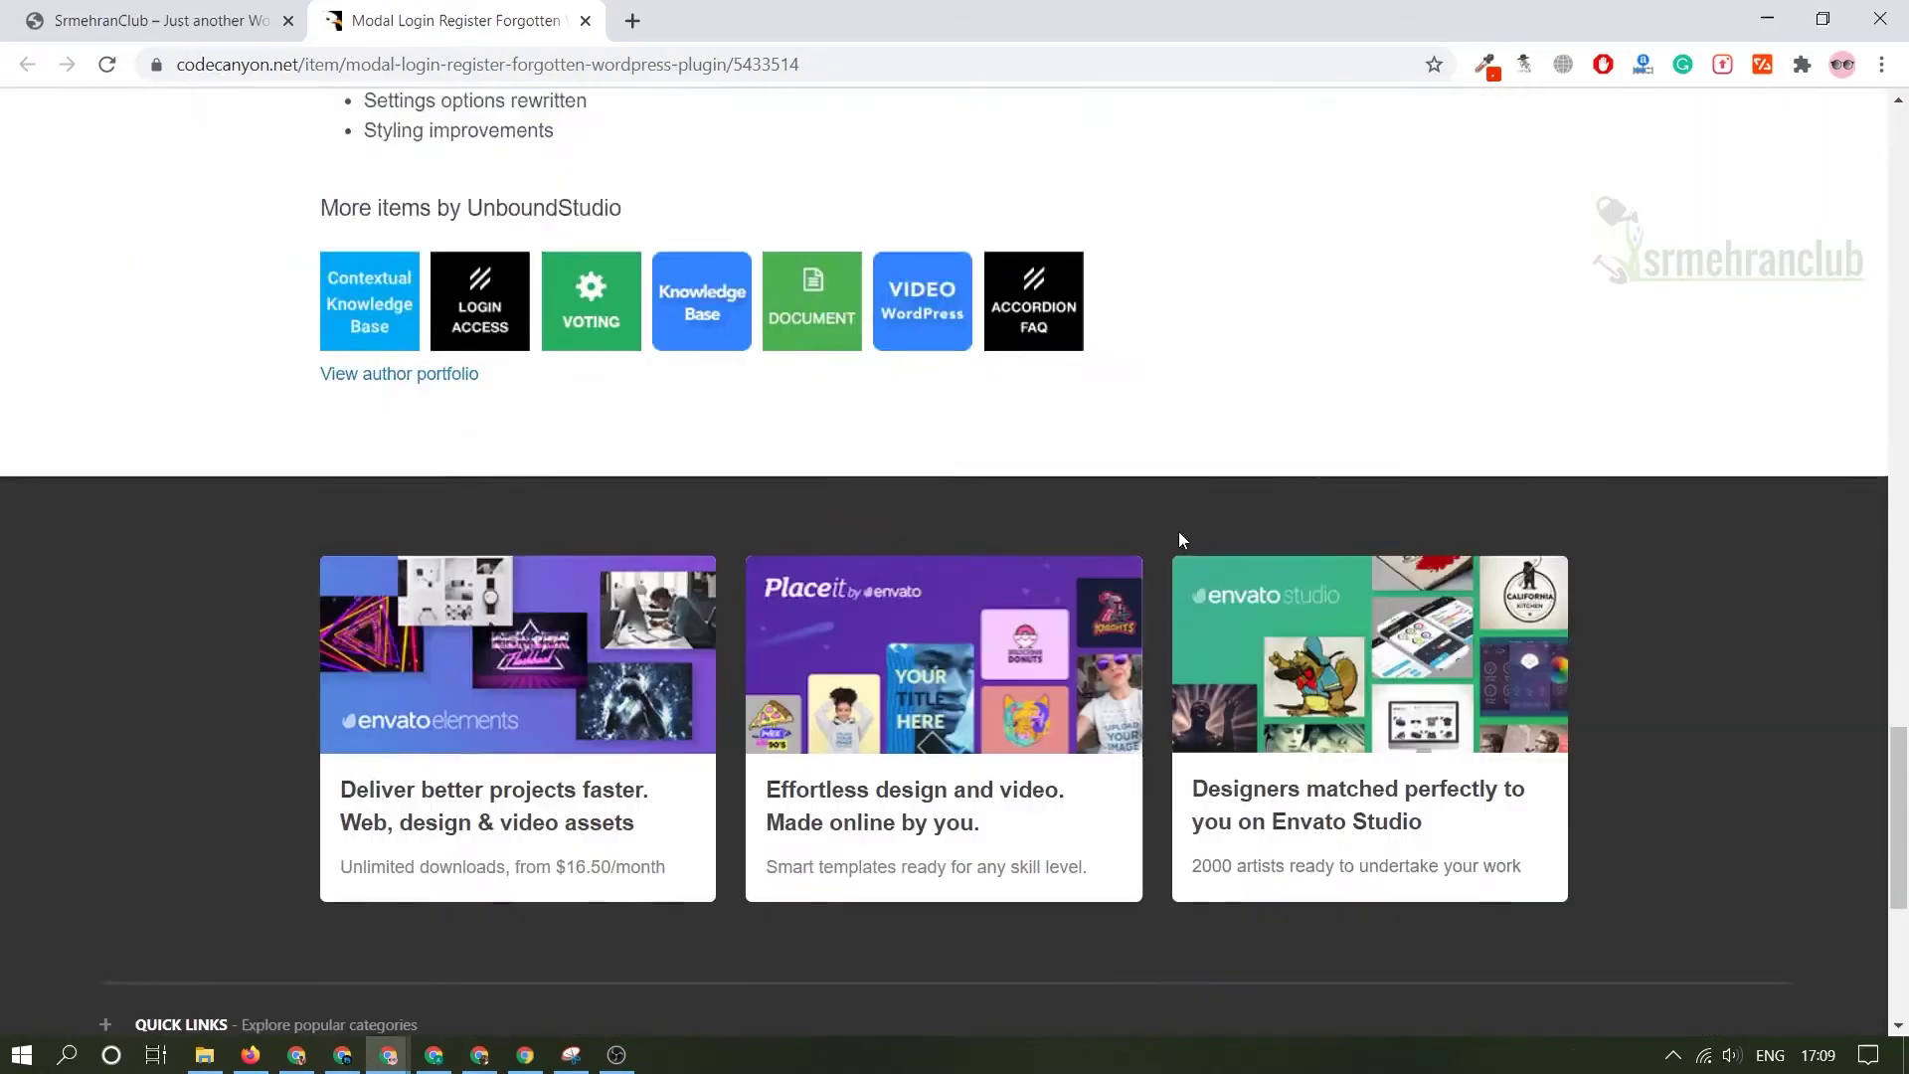
pyautogui.scroll(-5, 1179, 545)
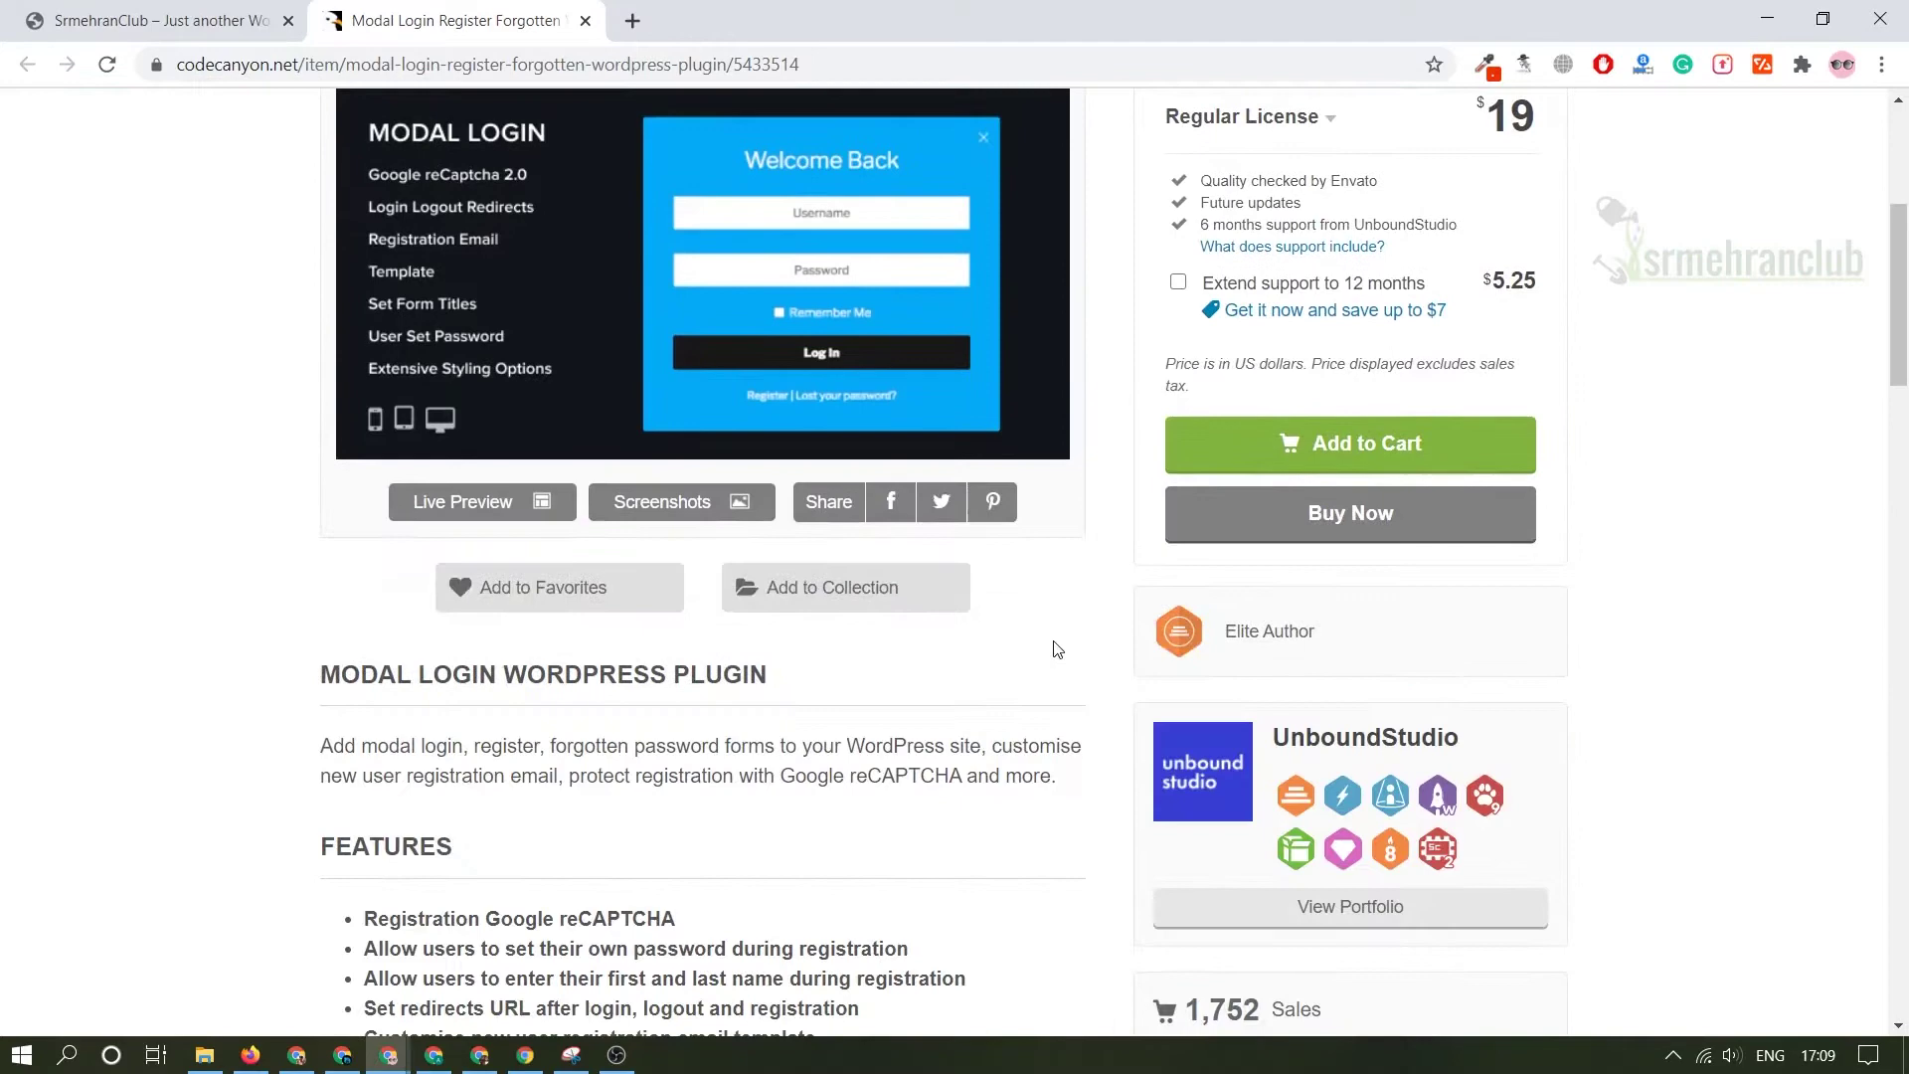
pyautogui.scroll(3, 751, 647)
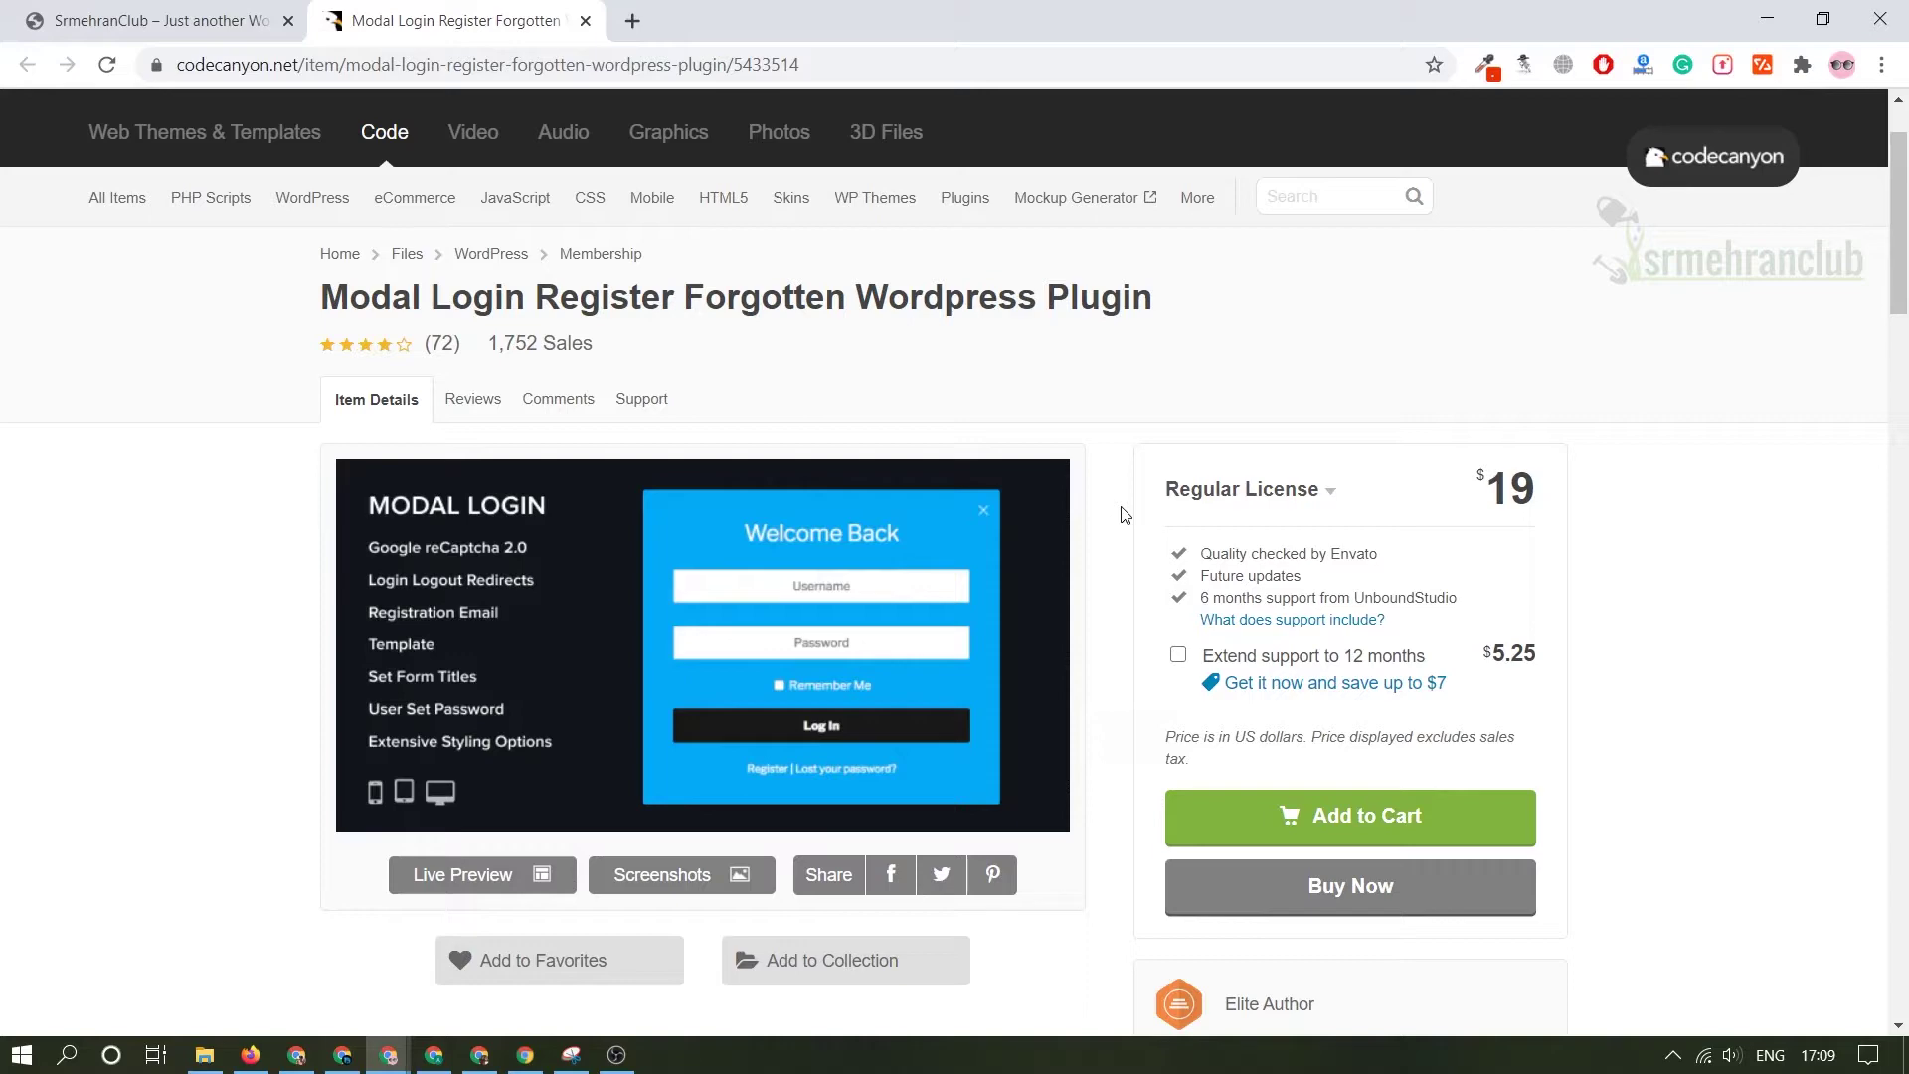
pyautogui.scroll(-10, 1124, 514)
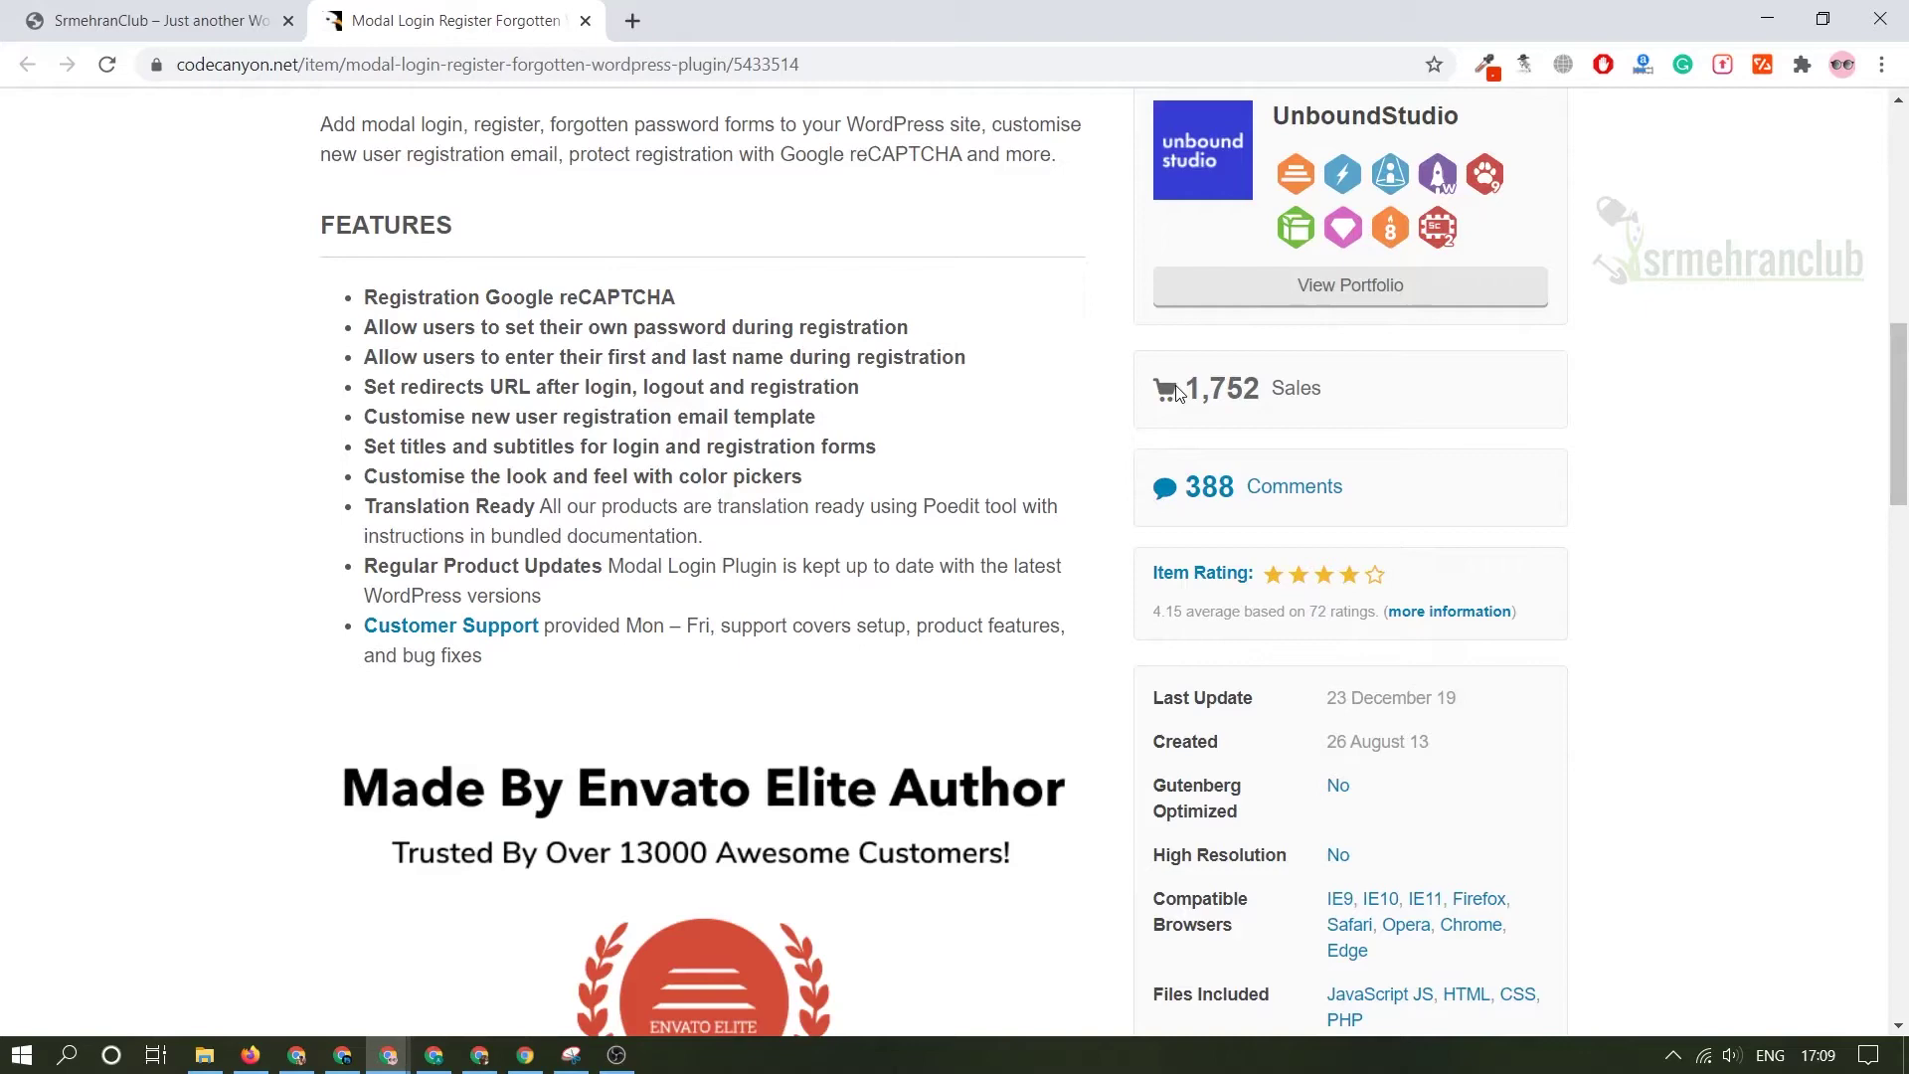
pyautogui.scroll(10, 1143, 484)
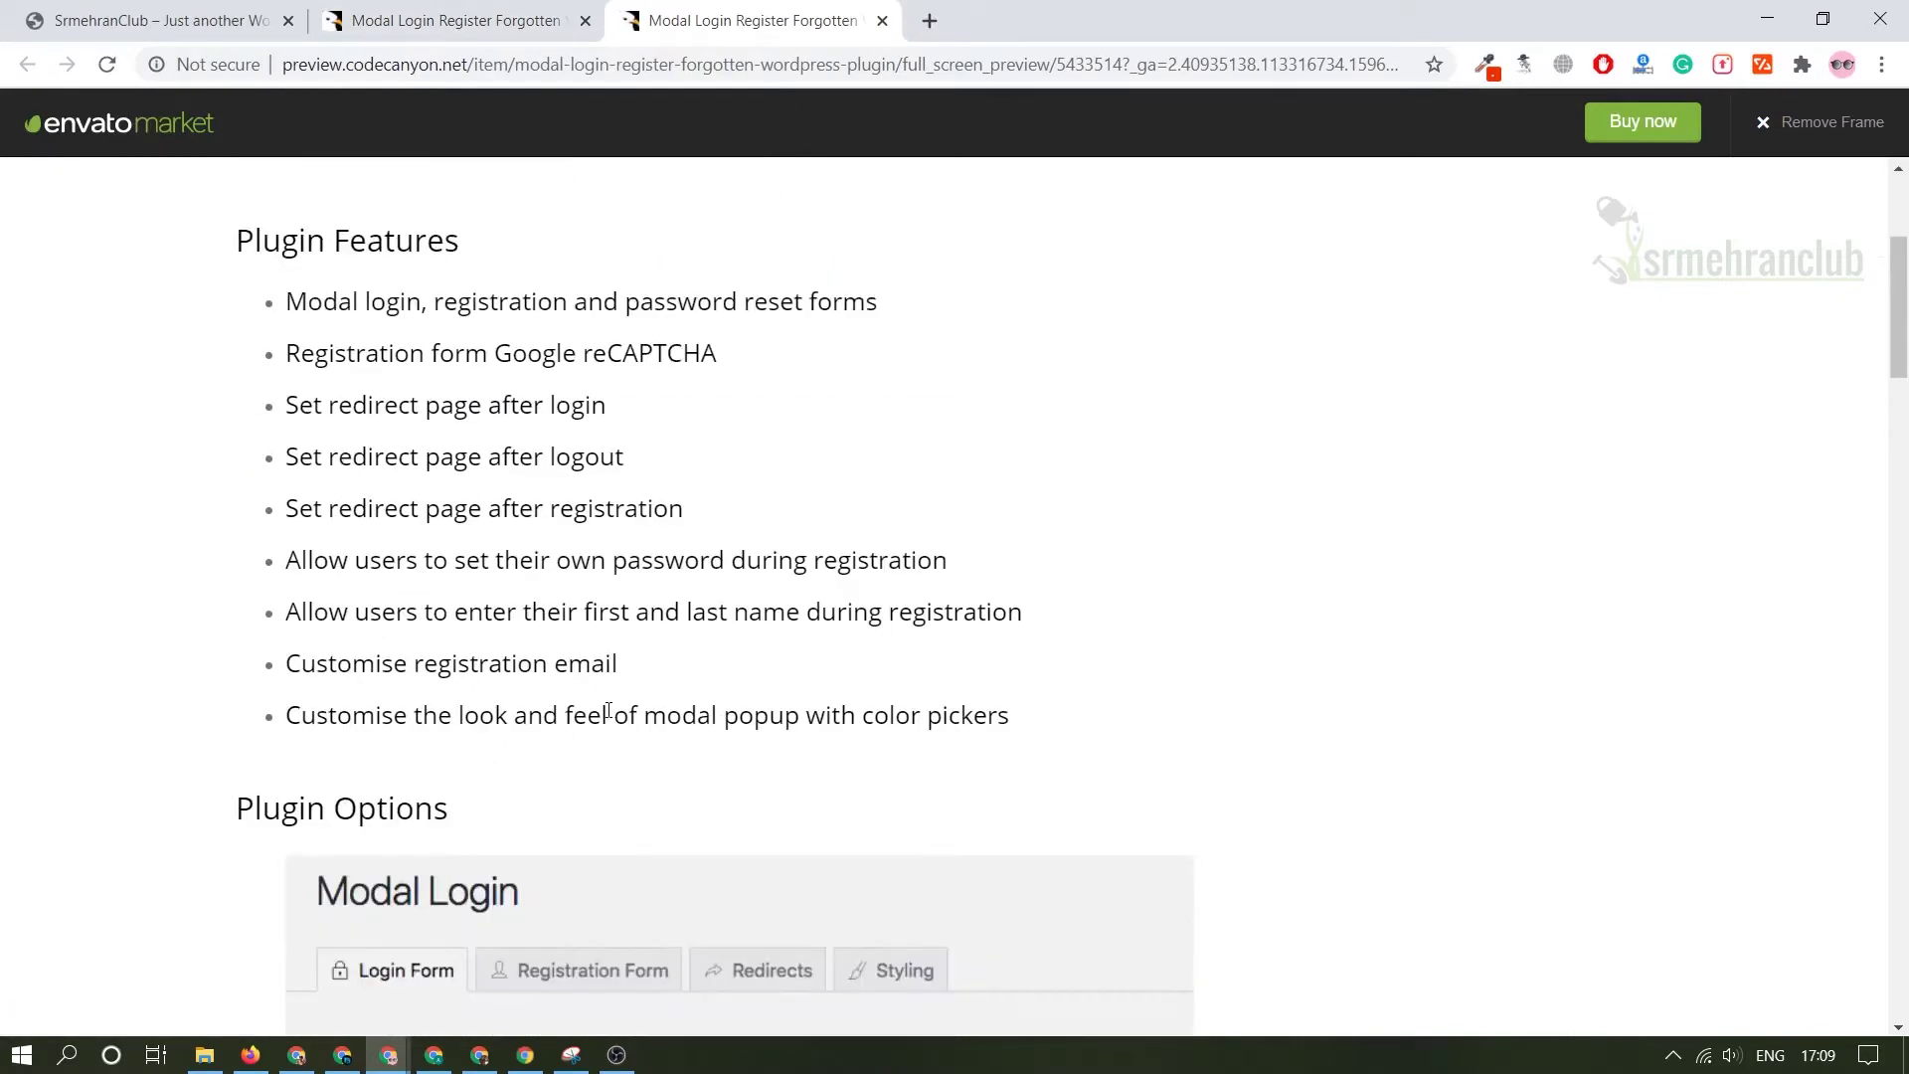
pyautogui.scroll(-17, 796, 625)
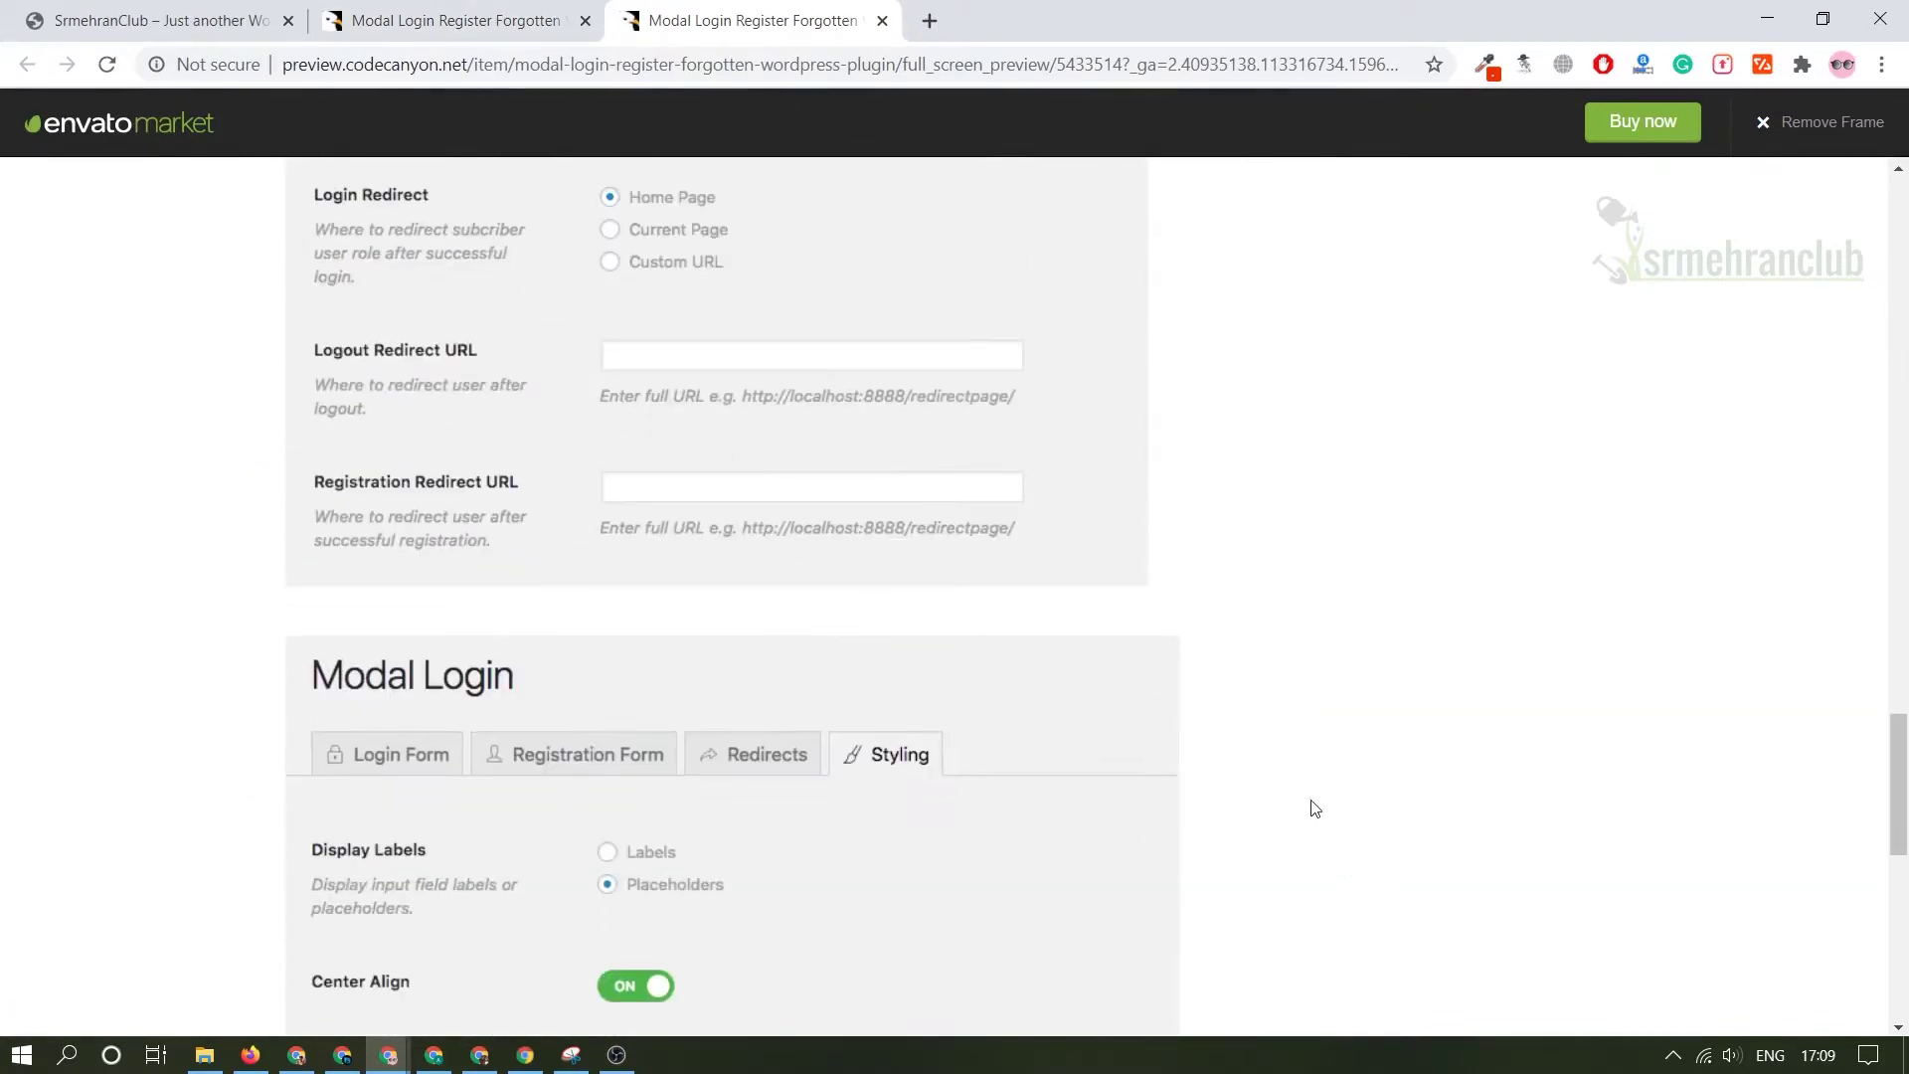
pyautogui.scroll(-6, 1309, 805)
pyautogui.scroll(20, 1341, 825)
pyautogui.scroll(20, 1317, 425)
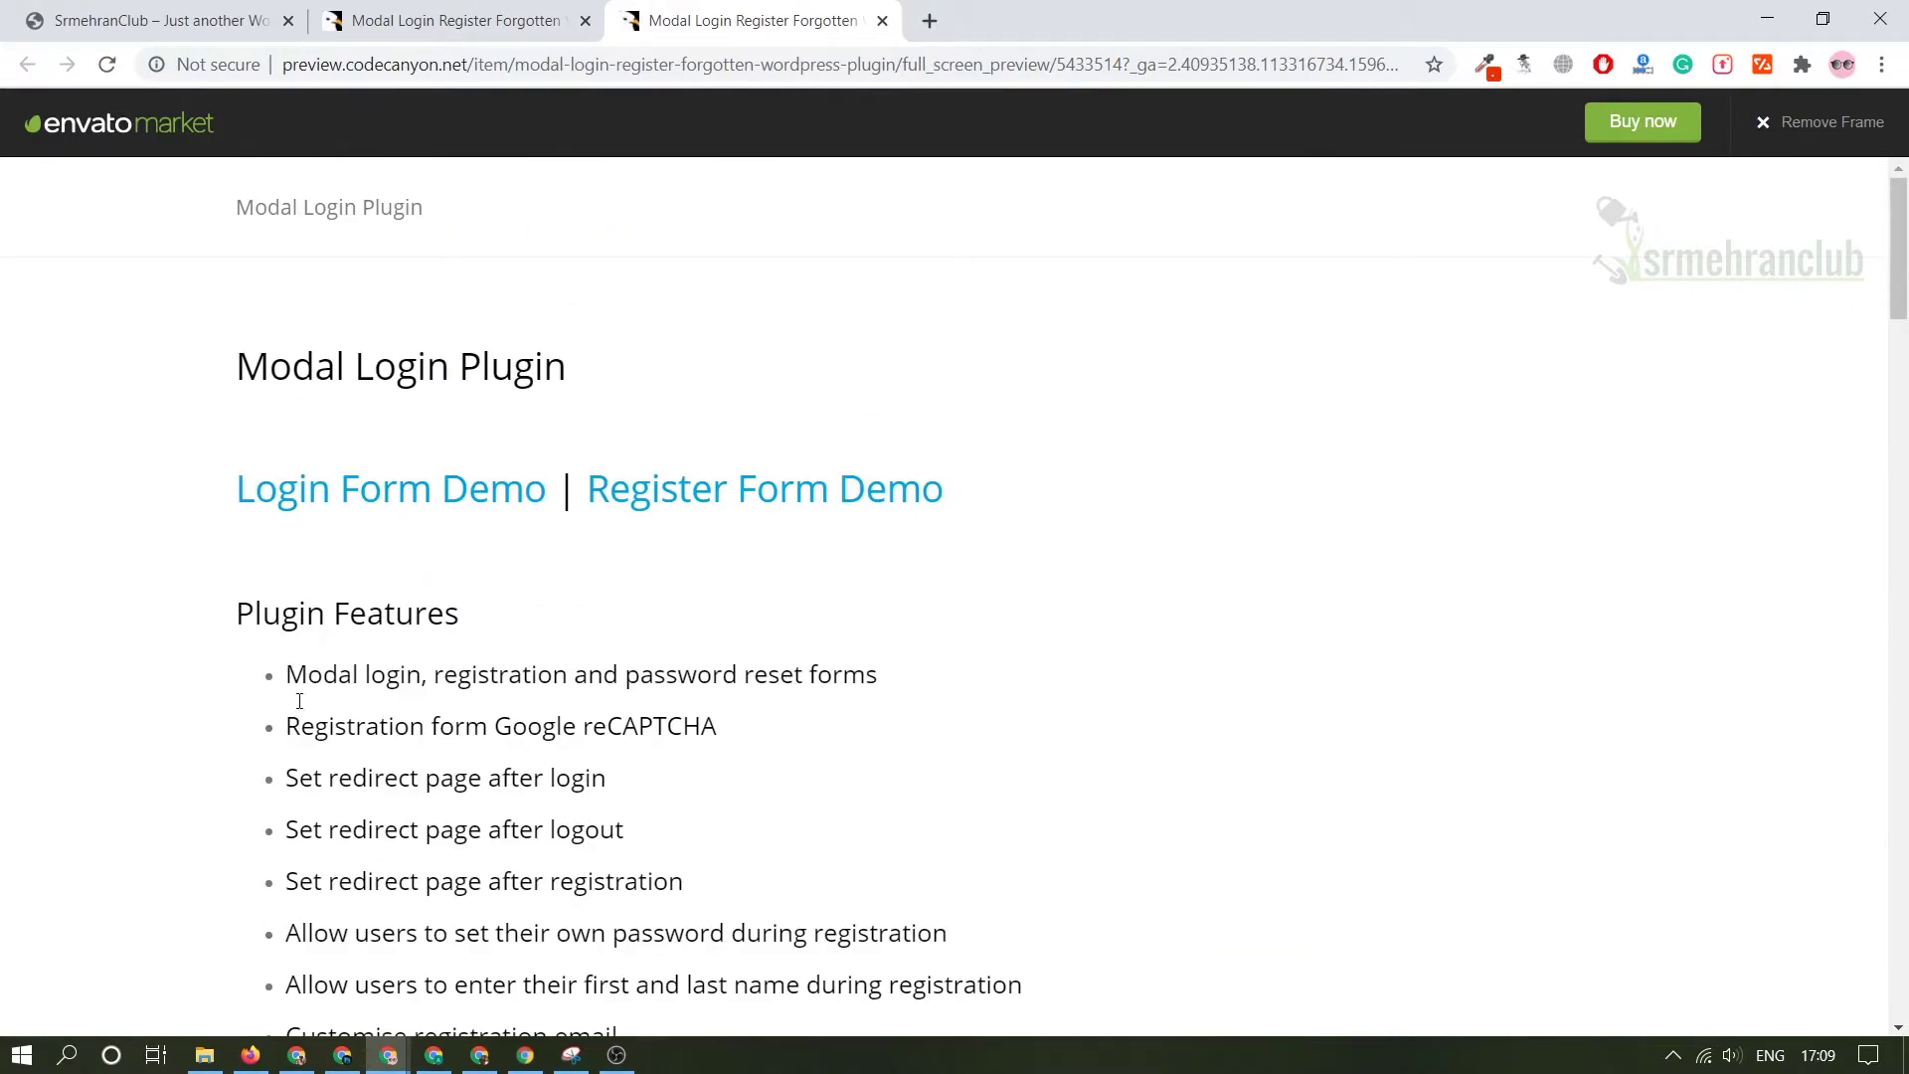
# - Try the login and registration demo popups, close both, and return to the item page
pyautogui.click(402, 502)
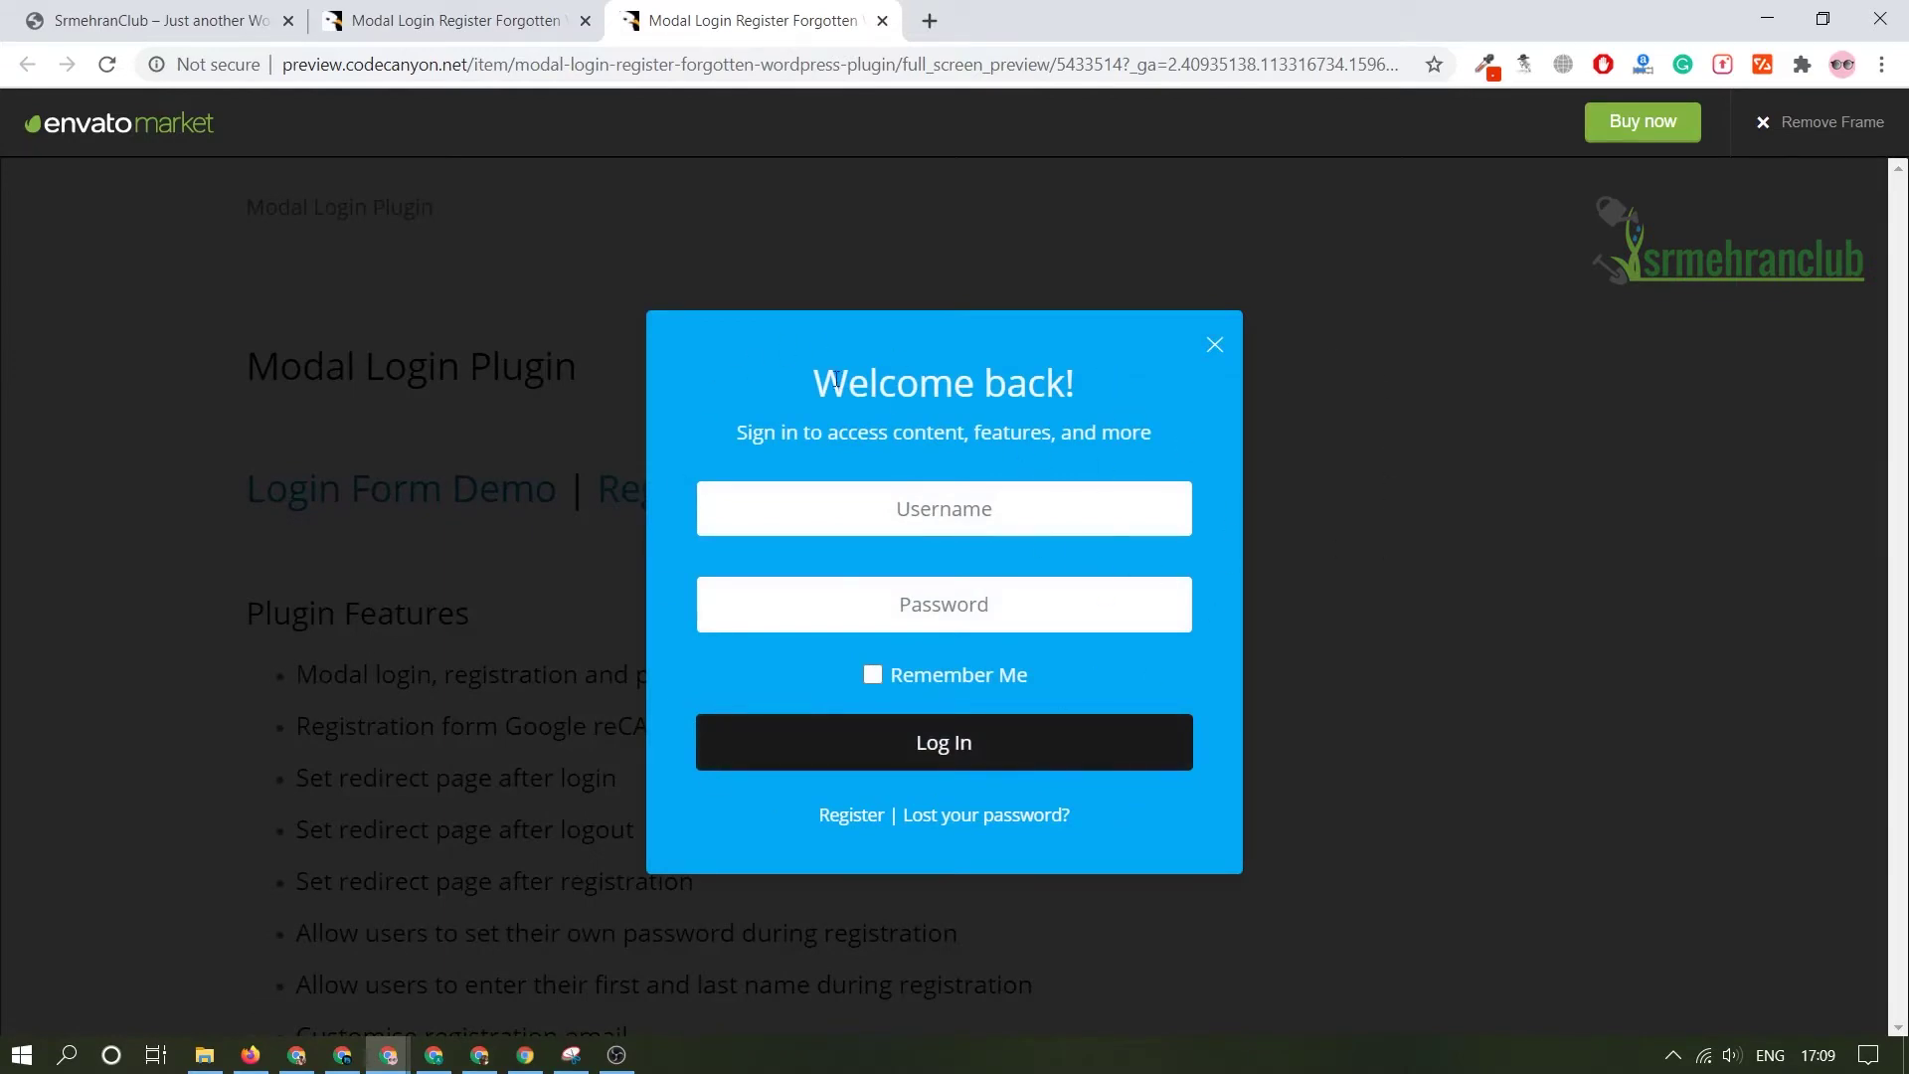
pyautogui.click(1364, 583)
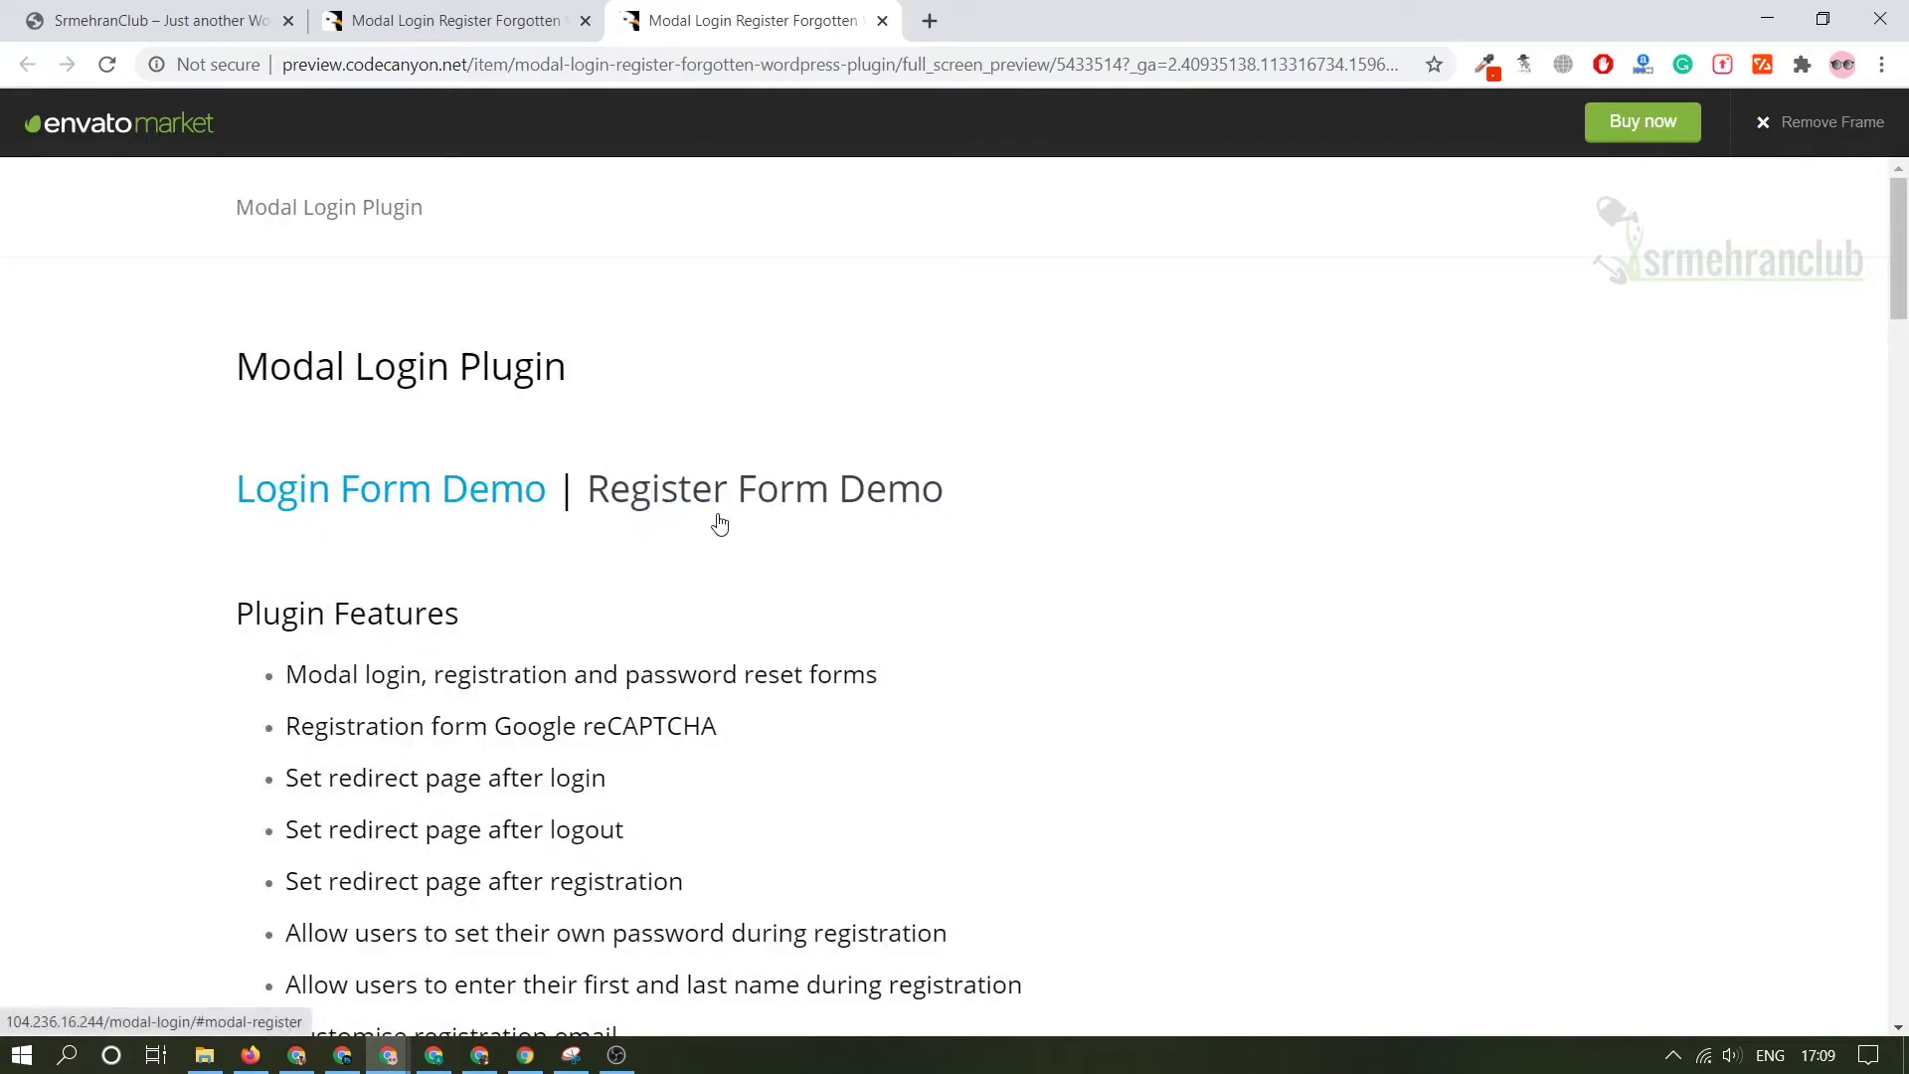
pyautogui.click(703, 495)
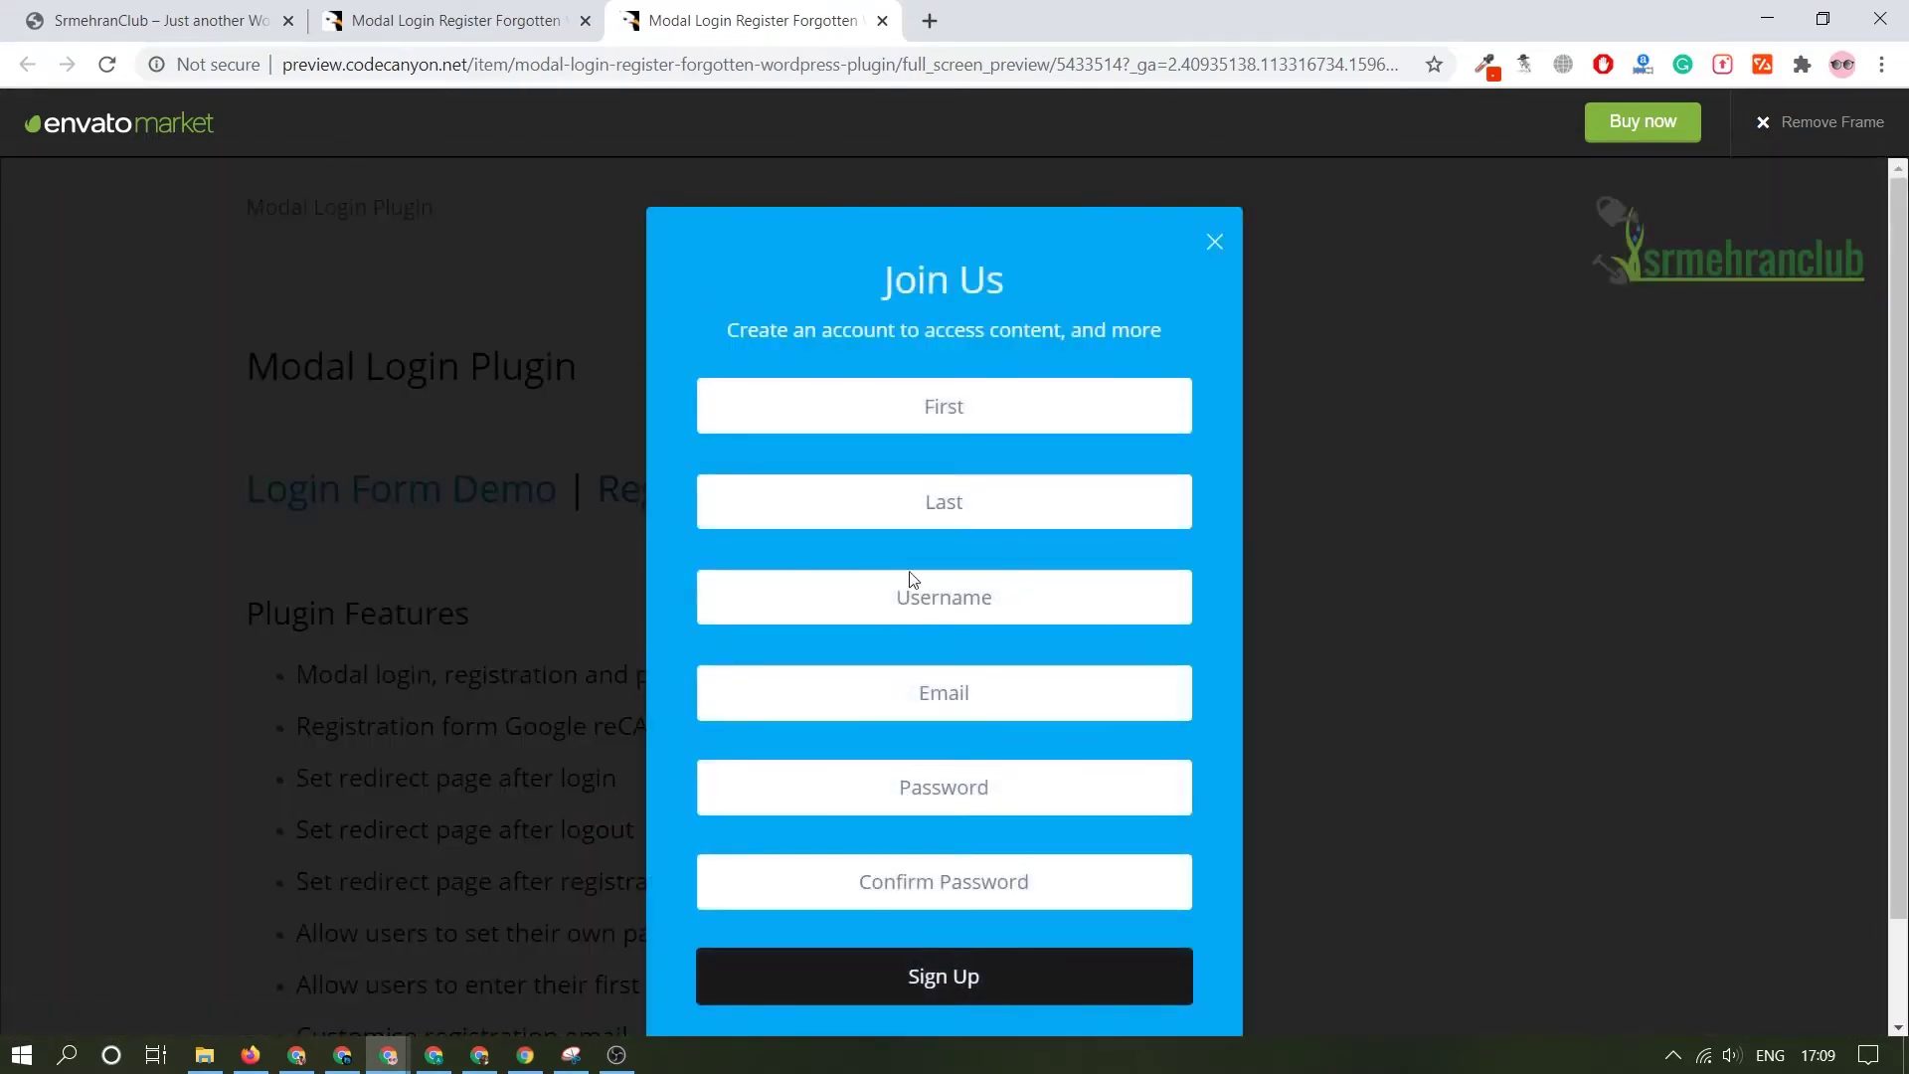
pyautogui.click(1265, 790)
pyautogui.scroll(-10, 630, 618)
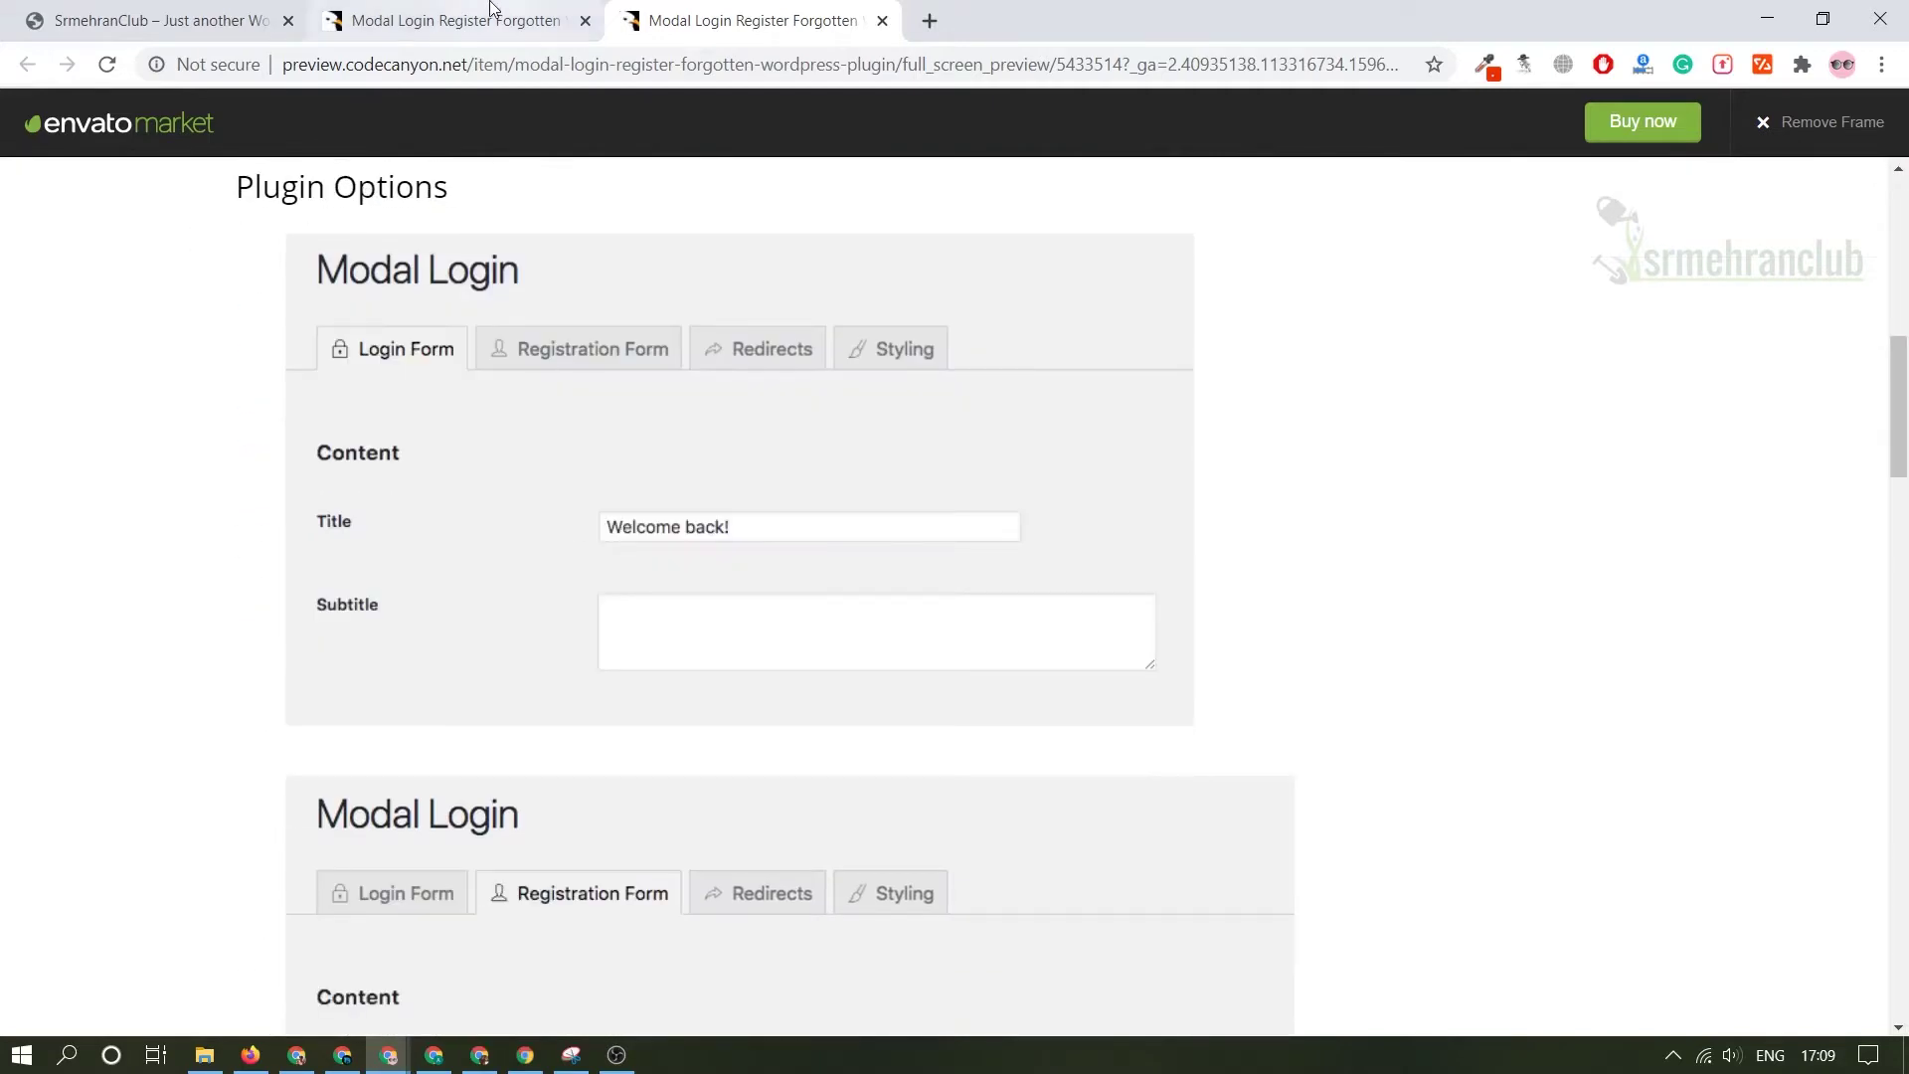
pyautogui.click(456, 20)
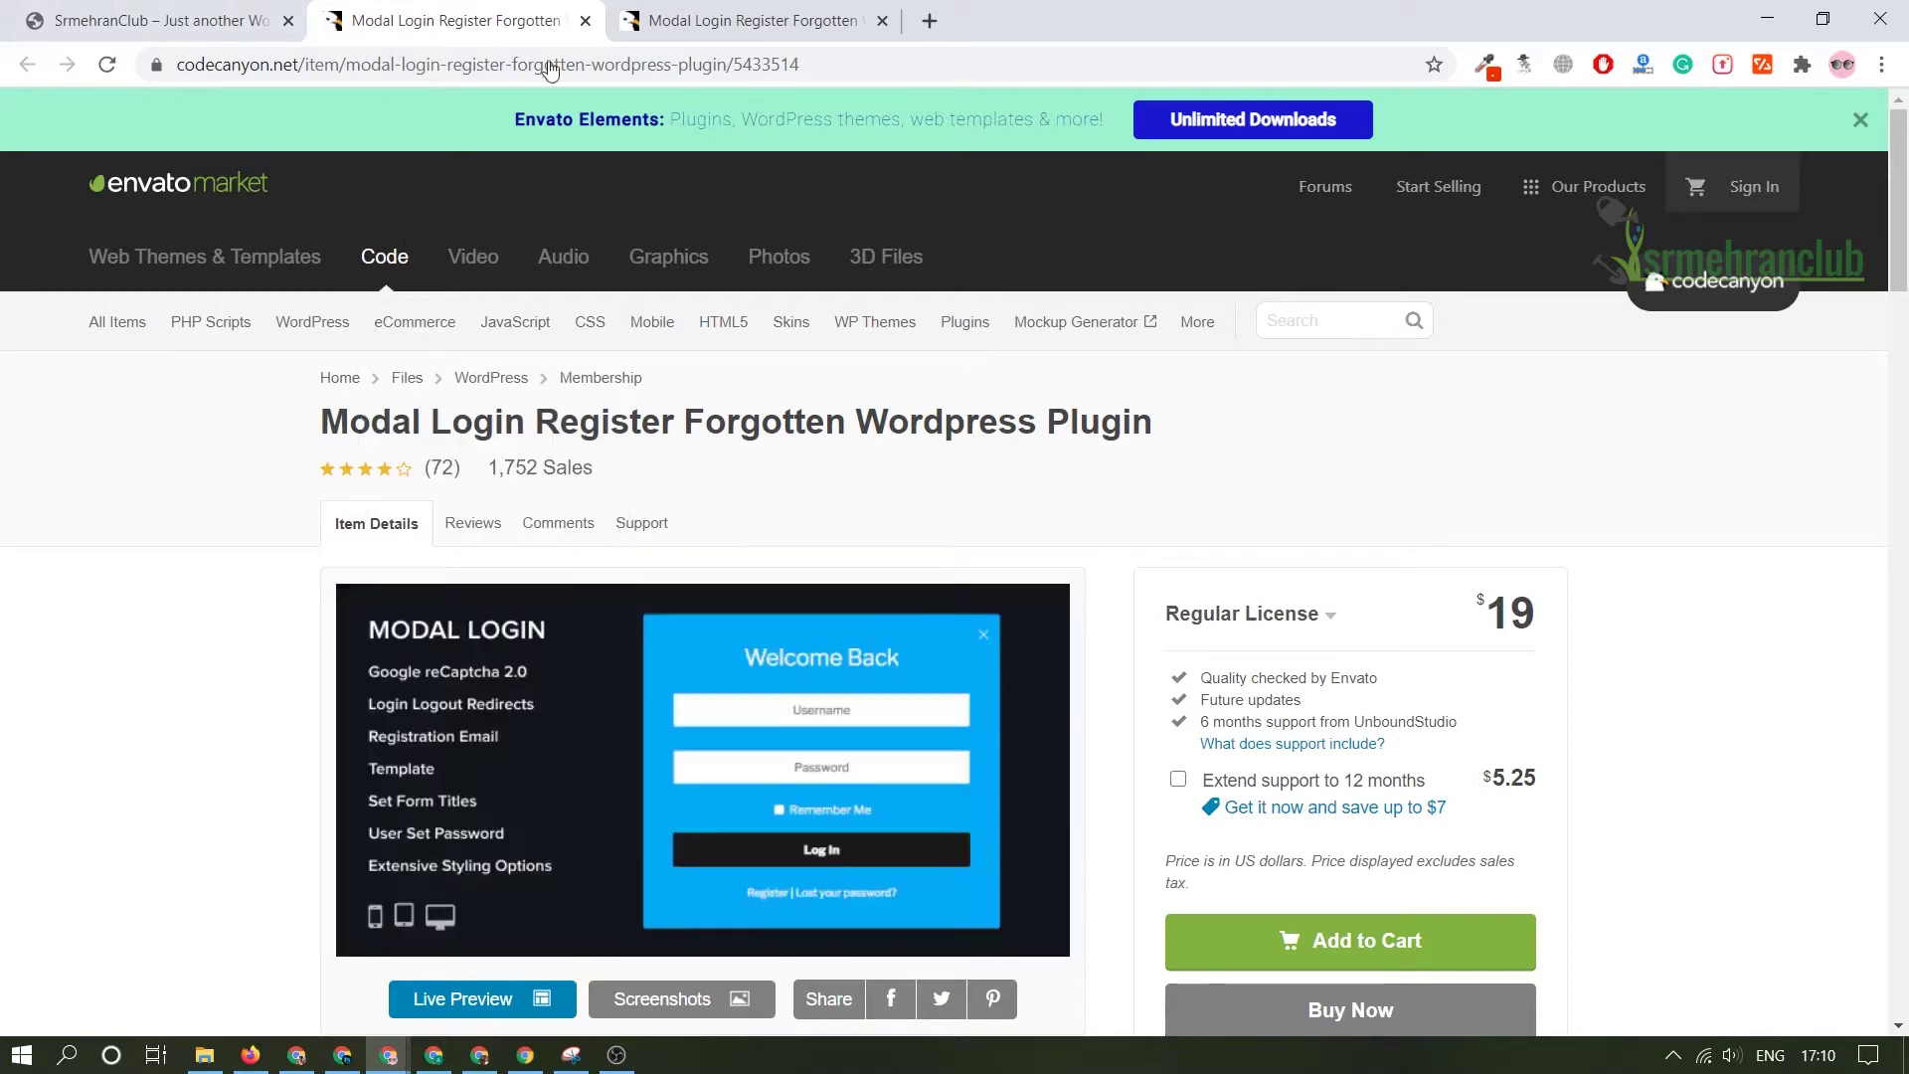
# - Switch to the SrmehranClub site and browse its homepage from the plant banner to the footer and back
pyautogui.click(224, 21)
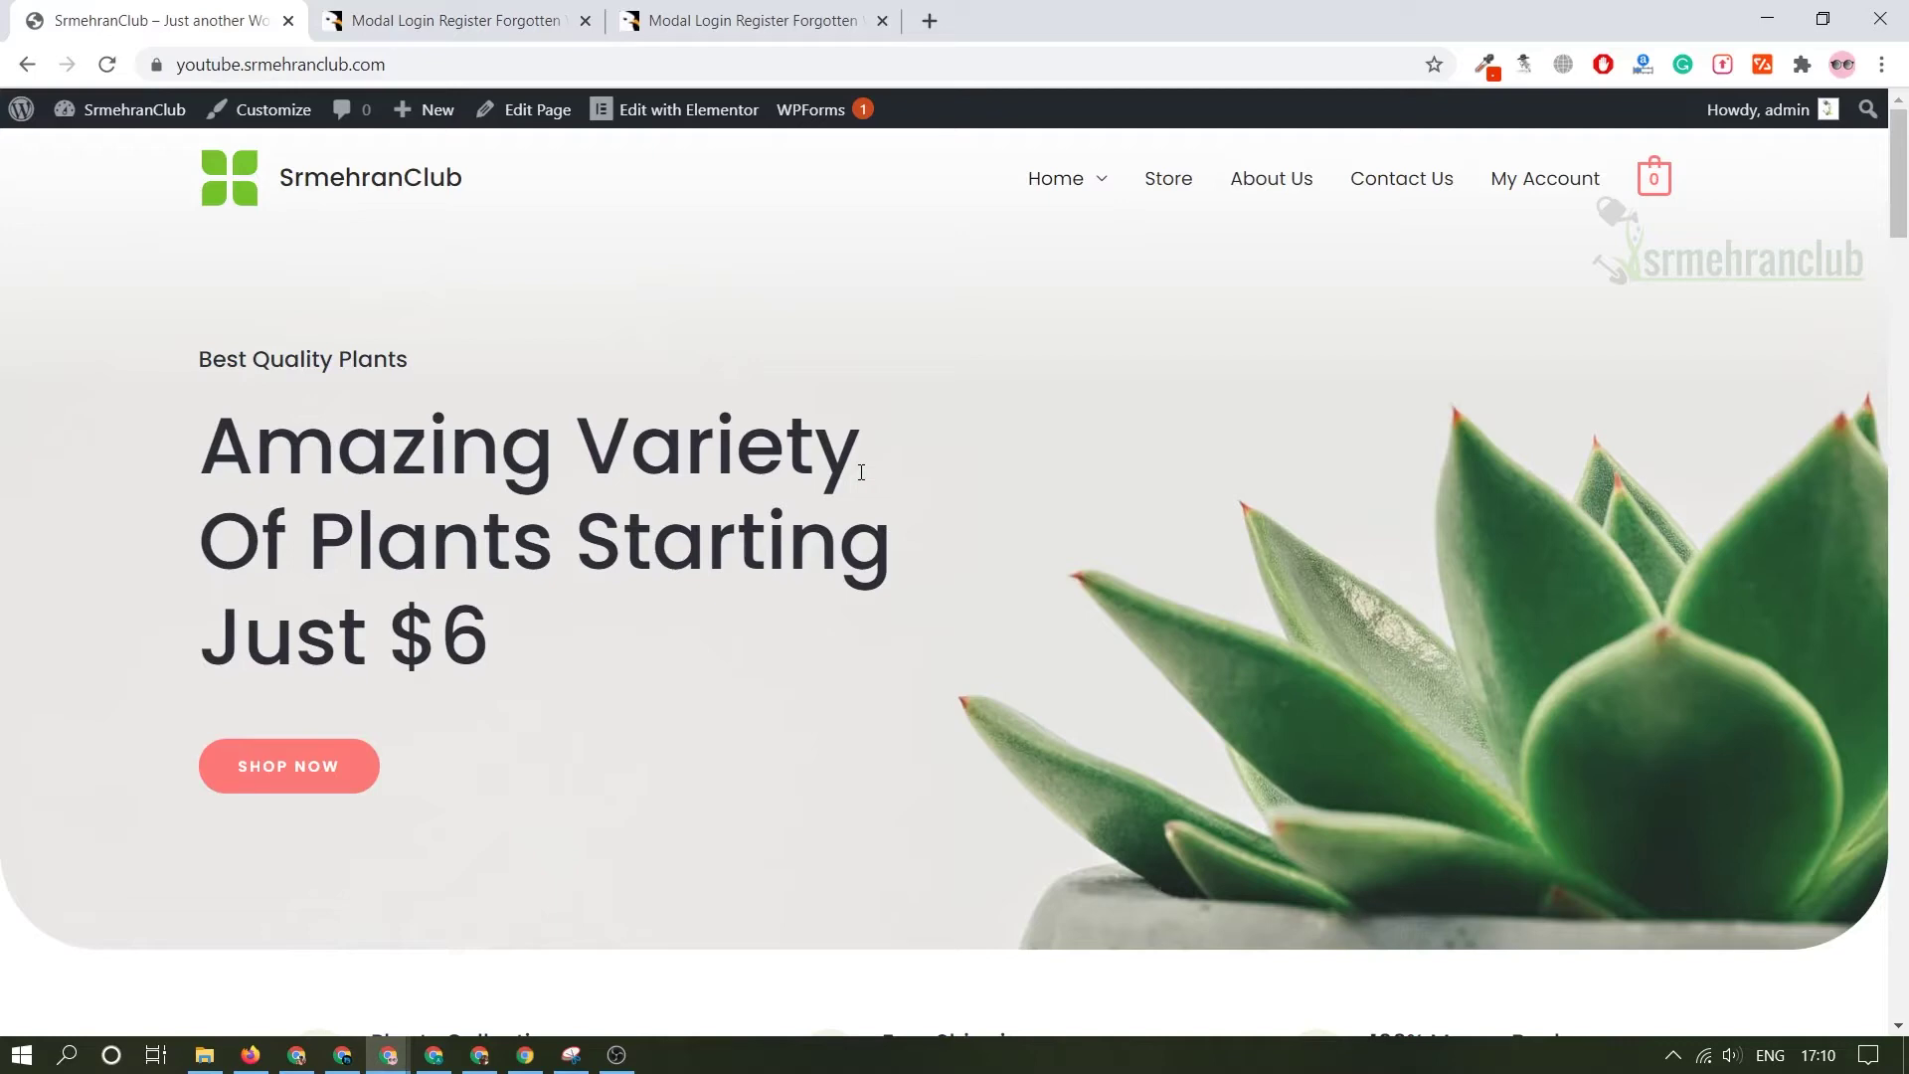
pyautogui.scroll(-15, 863, 497)
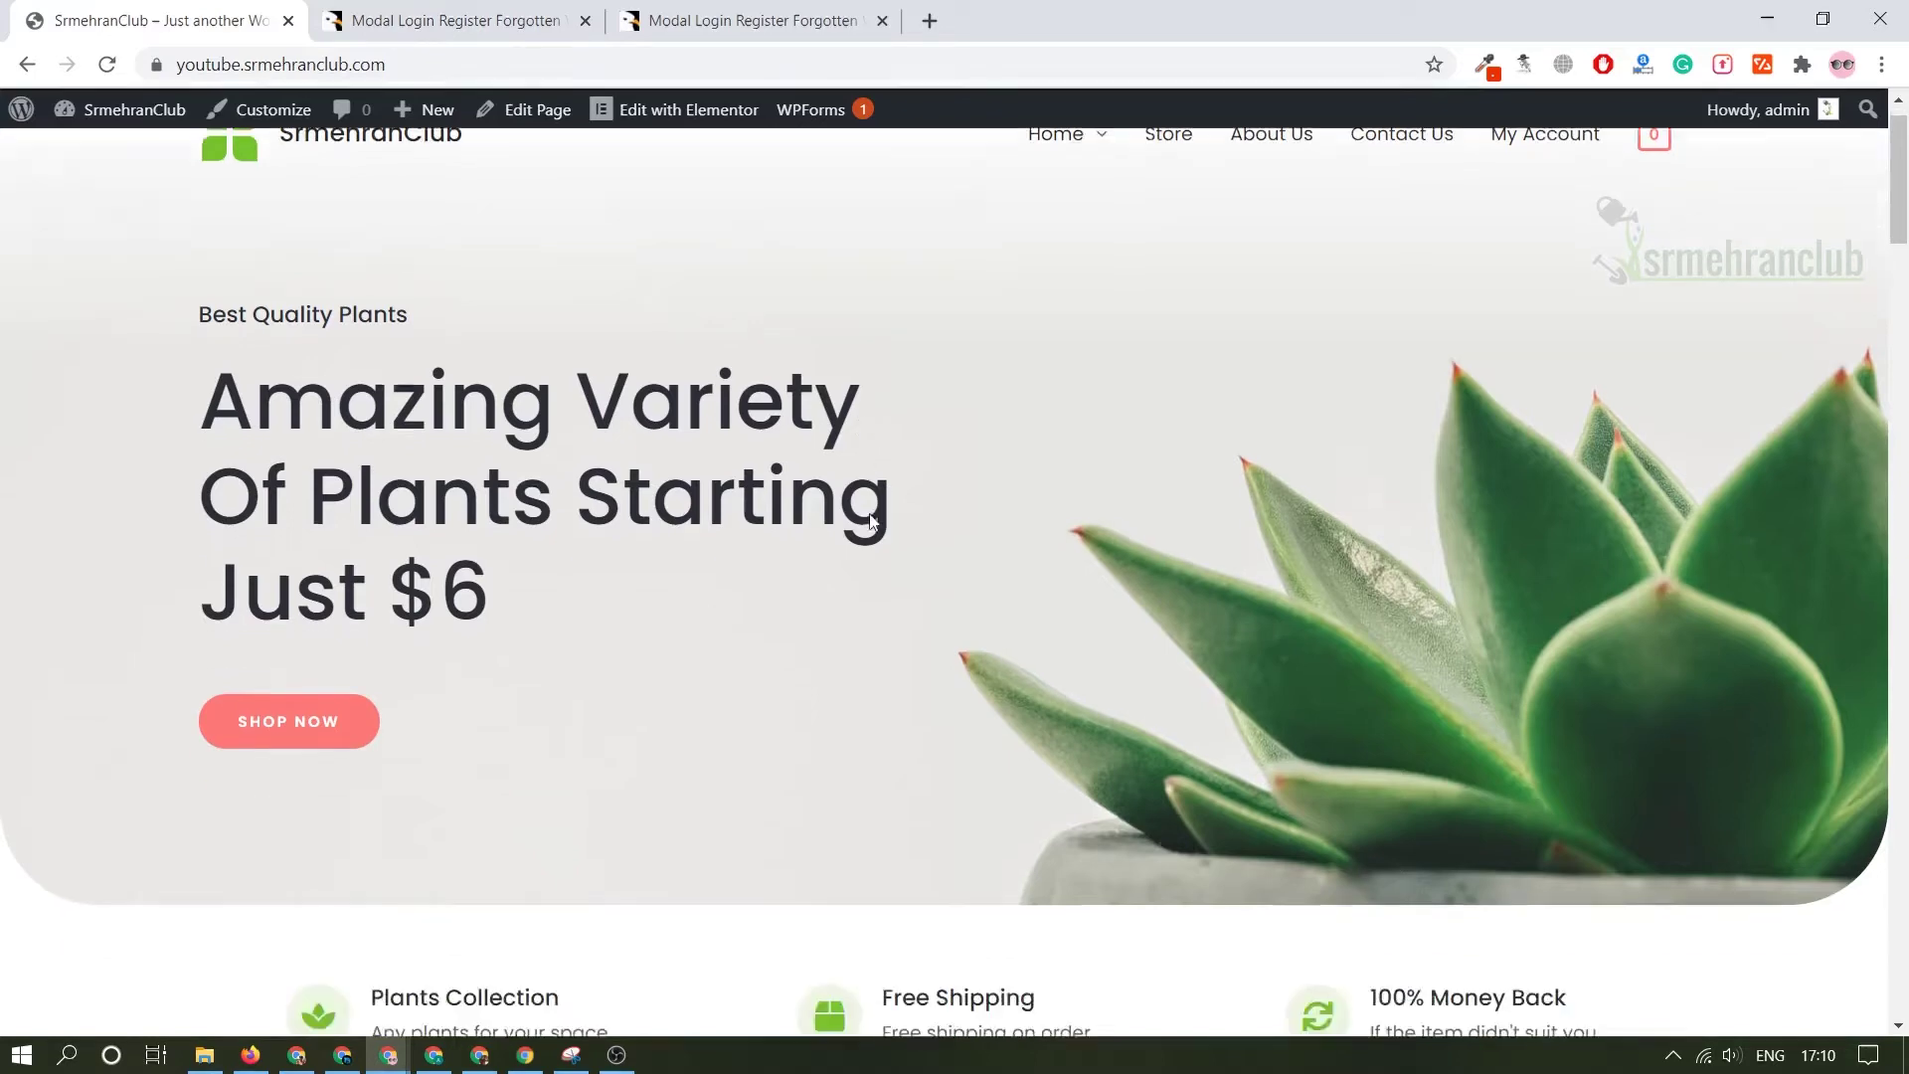
pyautogui.scroll(-10, 1148, 626)
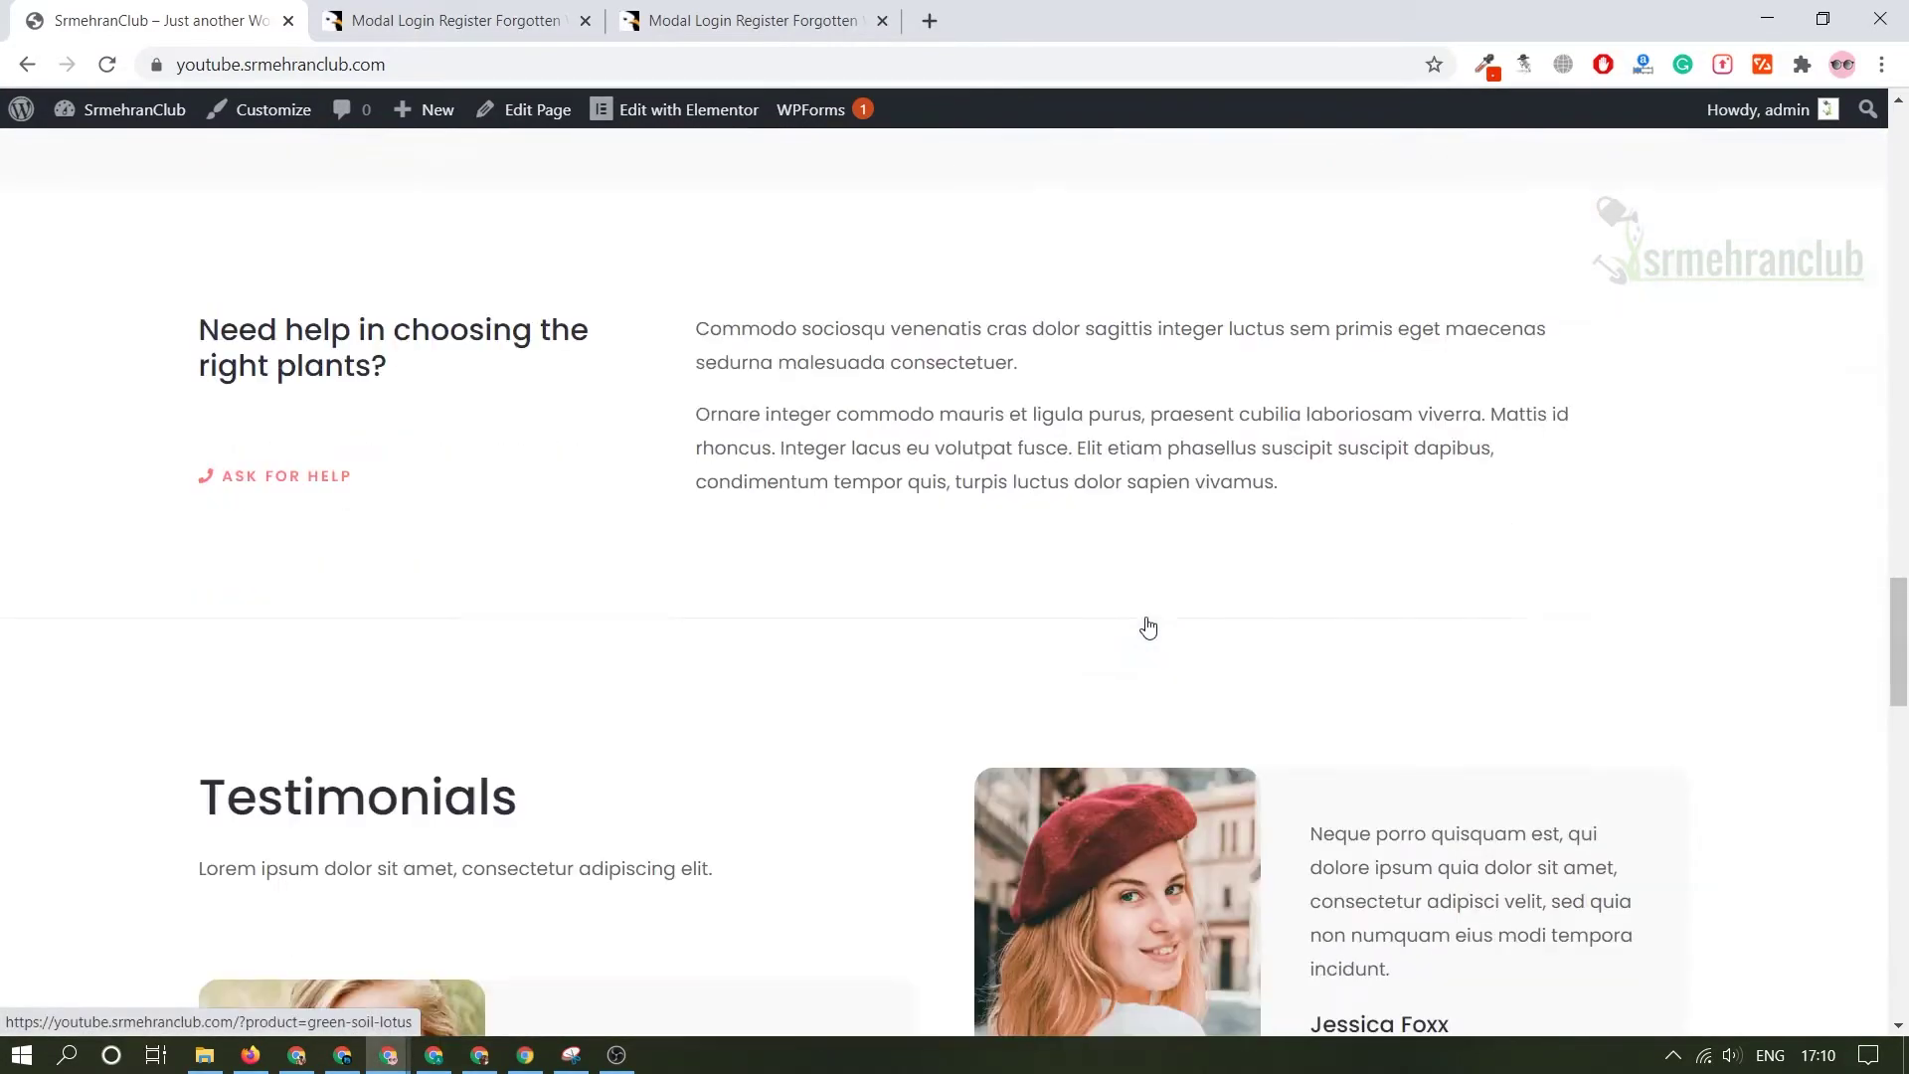
pyautogui.scroll(20, 1105, 446)
pyautogui.scroll(10, 1105, 445)
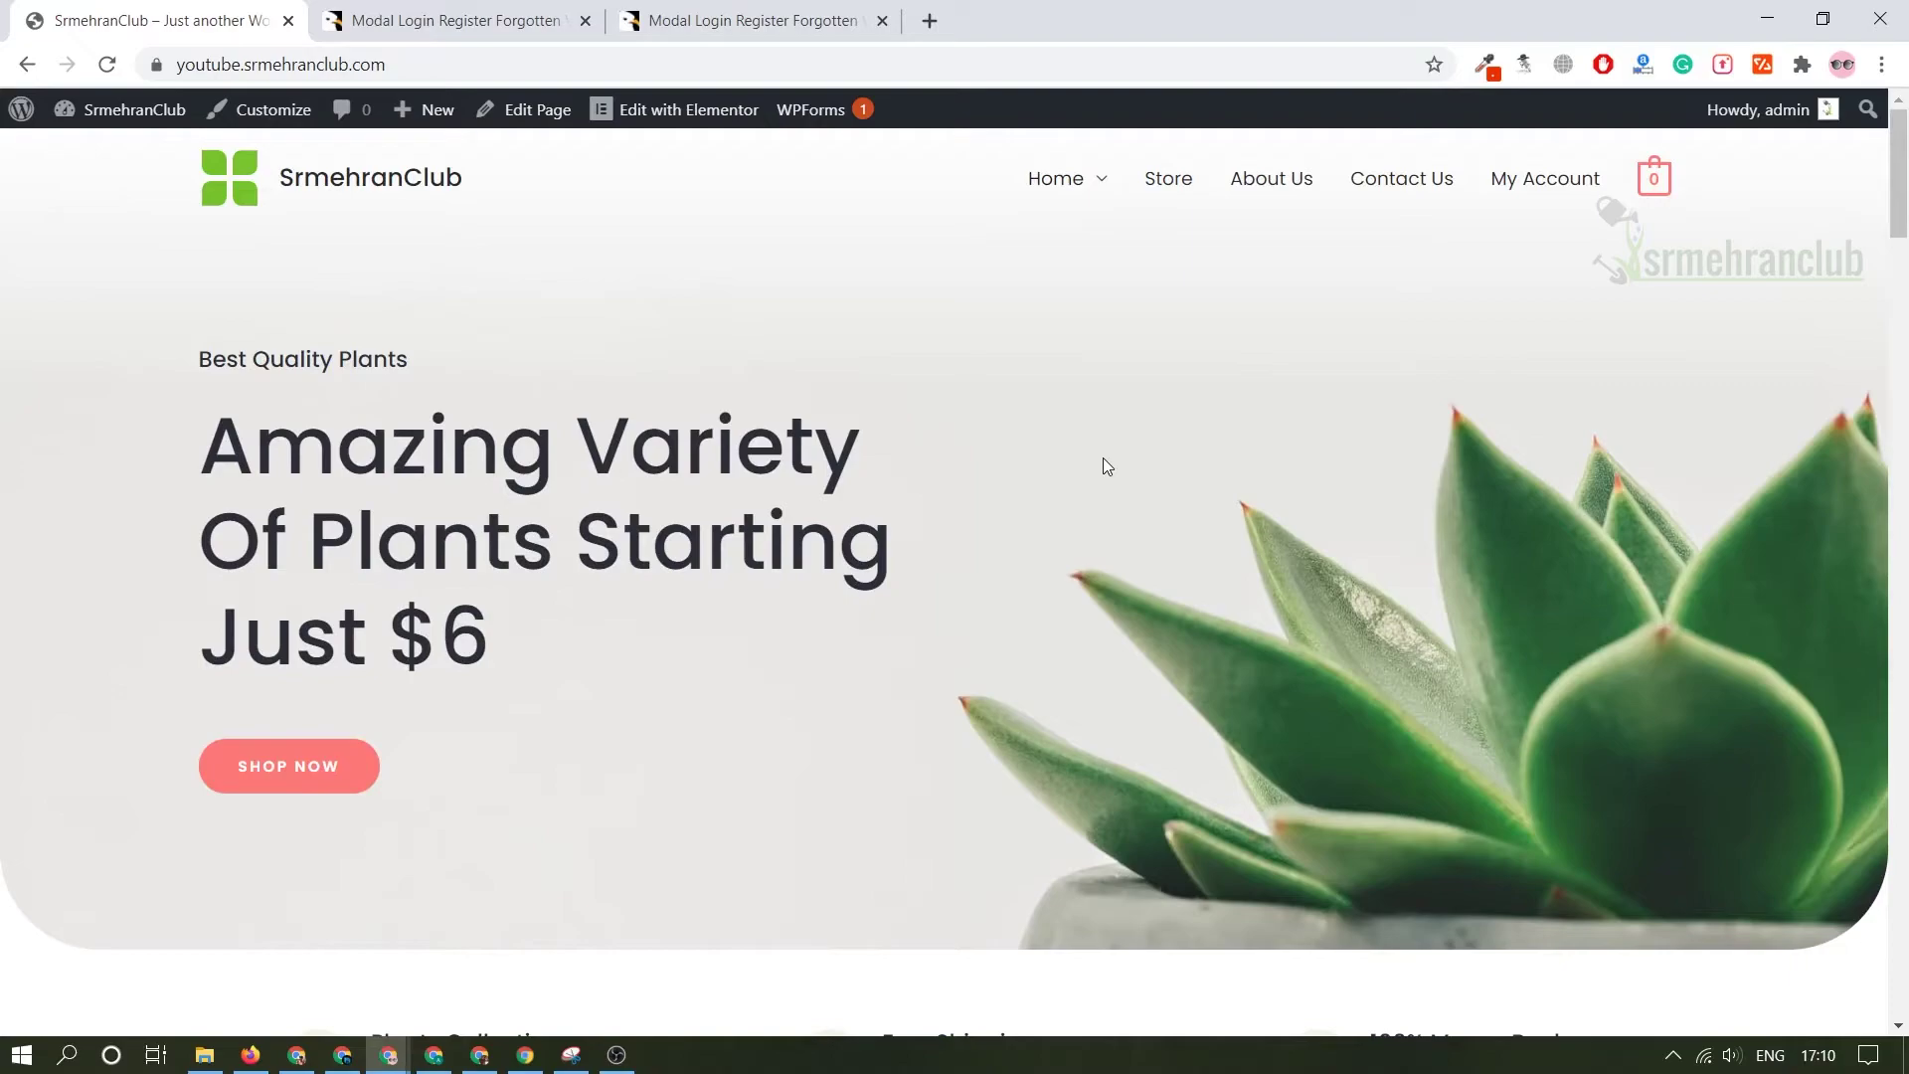
pyautogui.scroll(-8, 1104, 460)
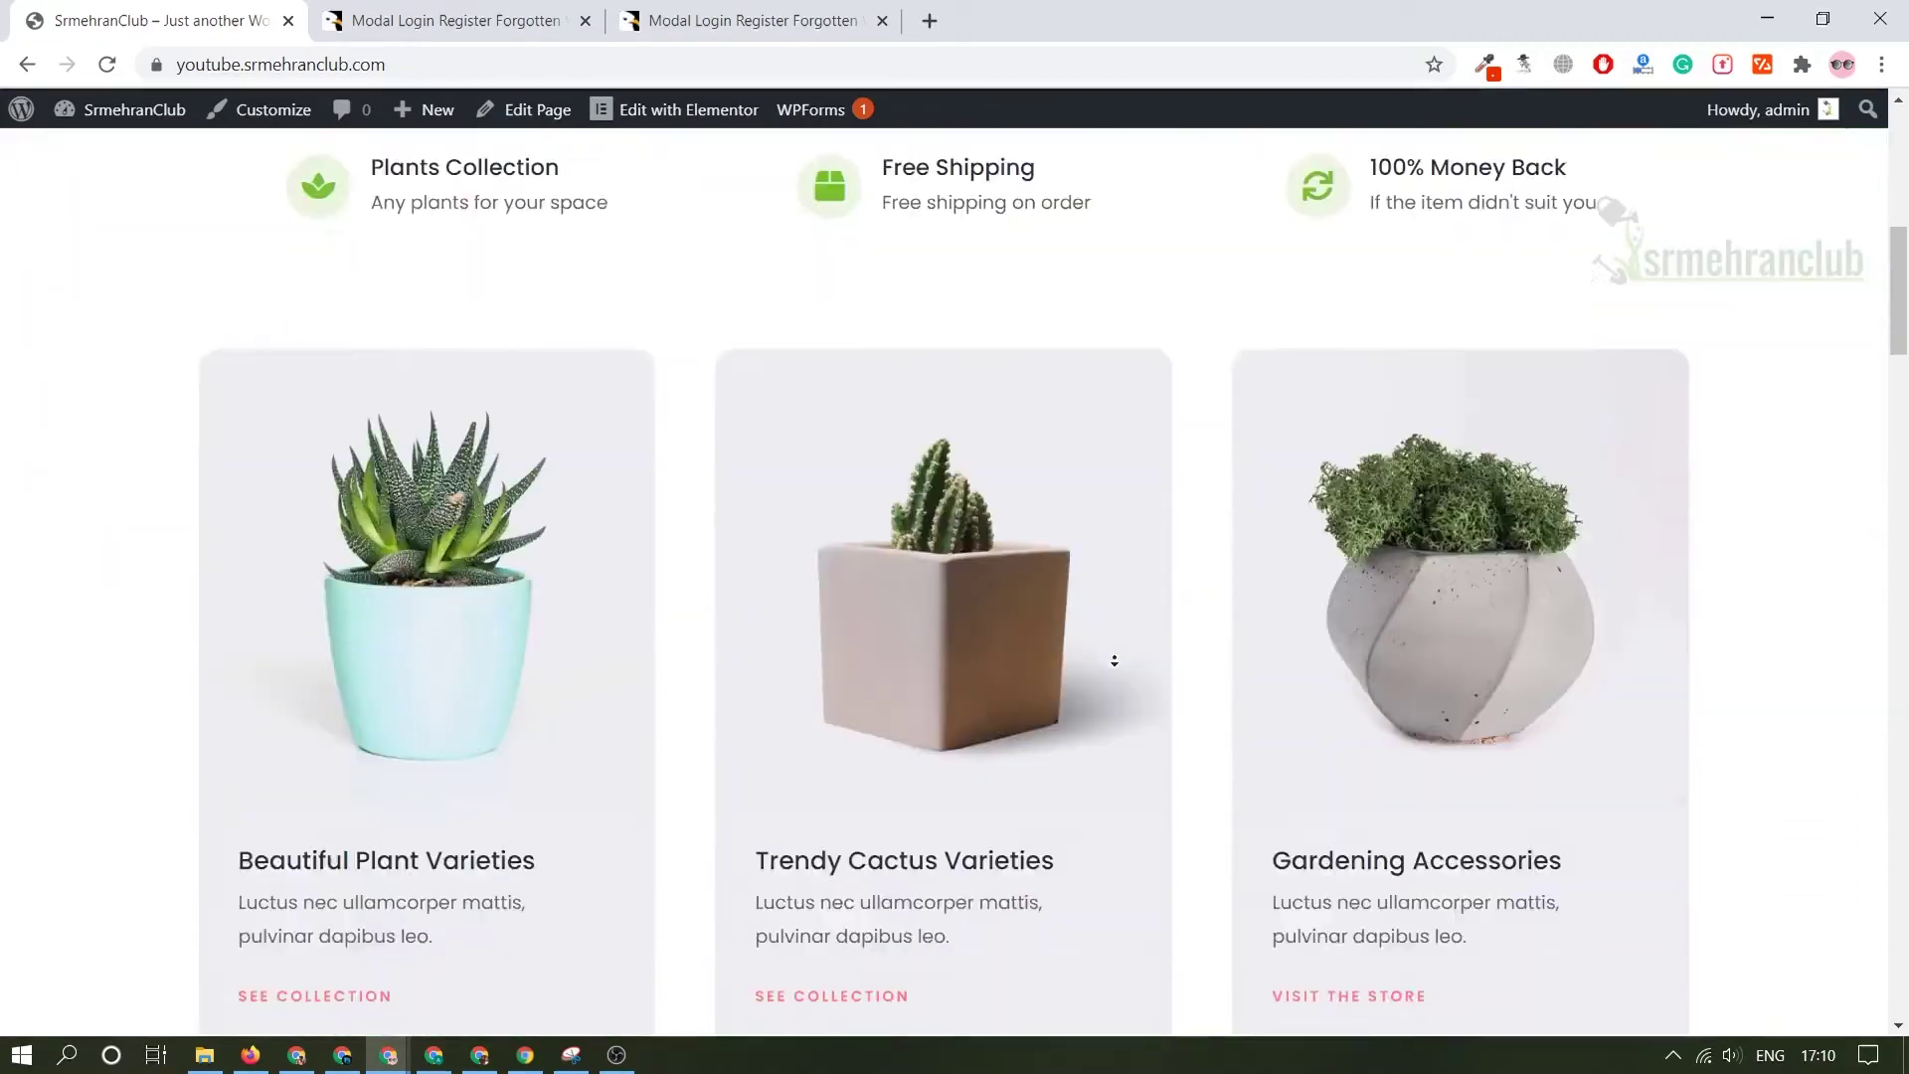
pyautogui.scroll(-20, 1111, 674)
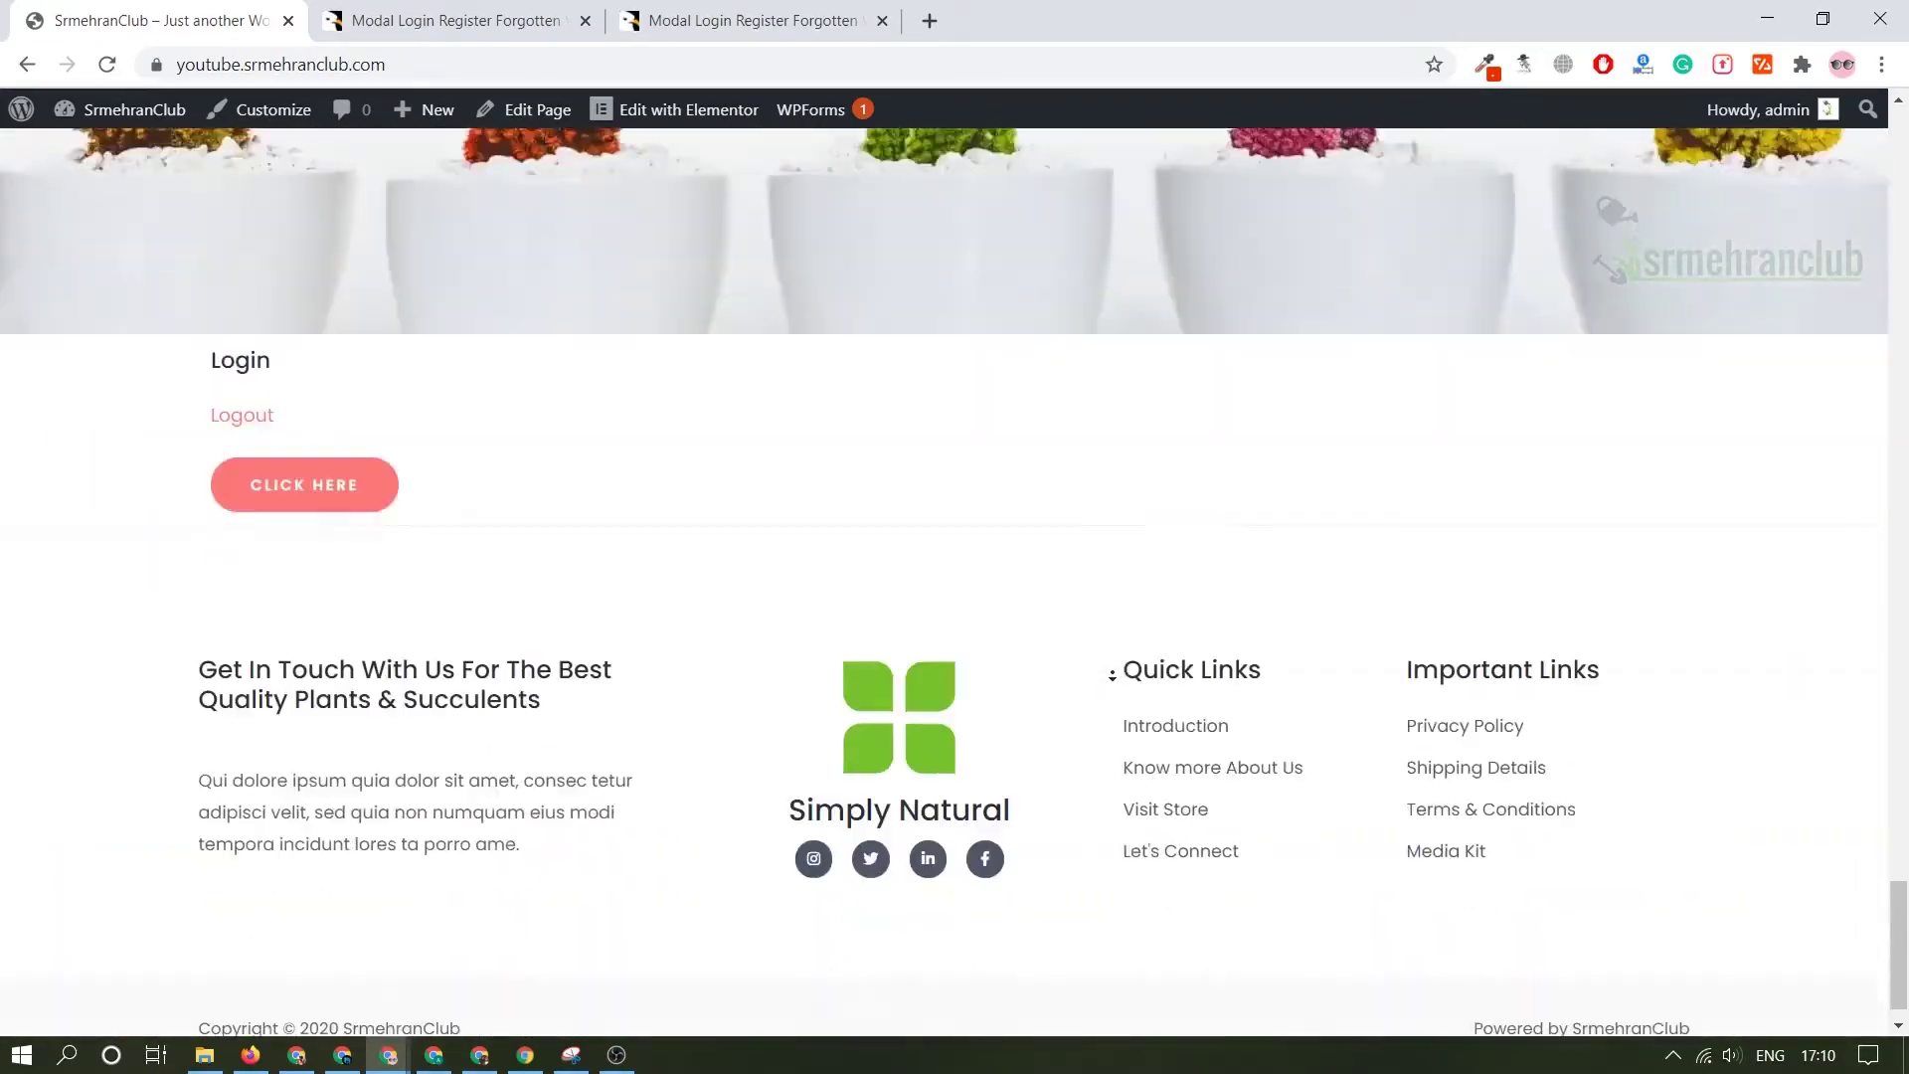
pyautogui.scroll(20, 994, 338)
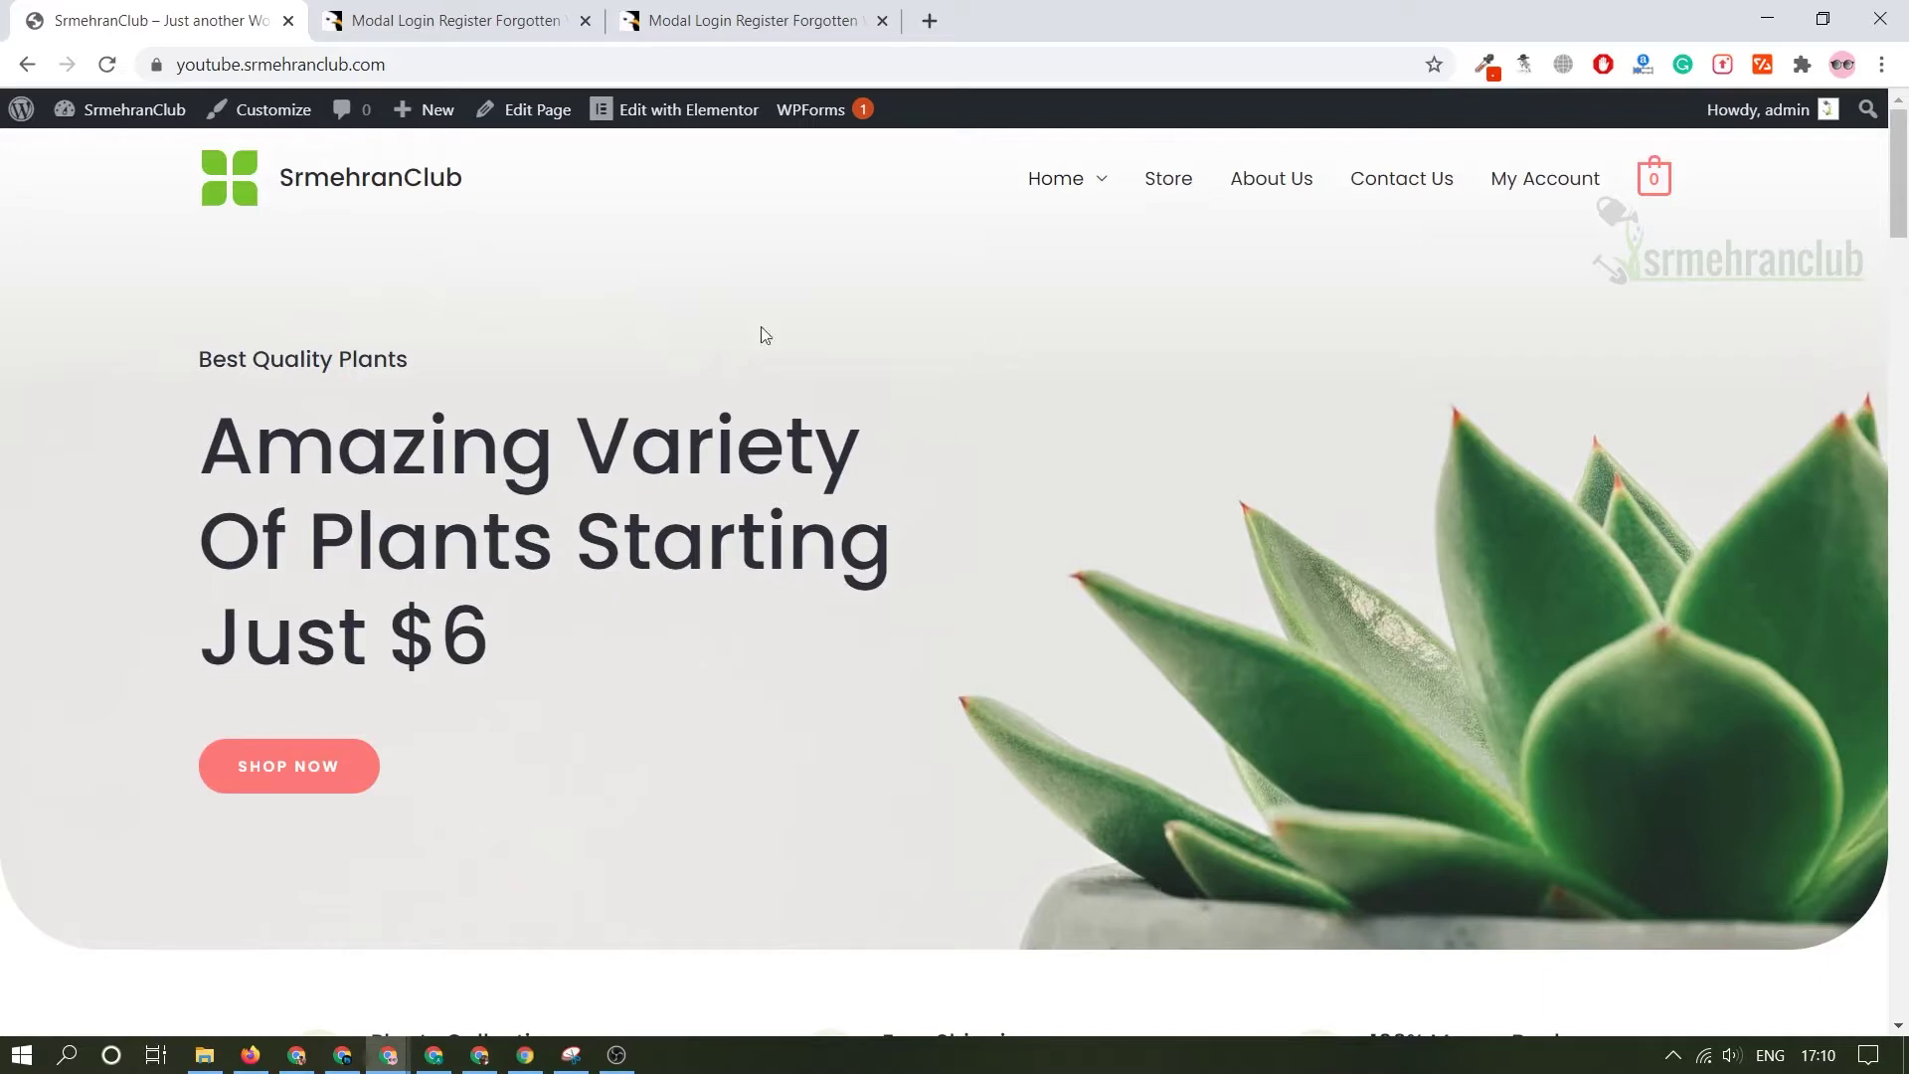
pyautogui.scroll(-15, 903, 356)
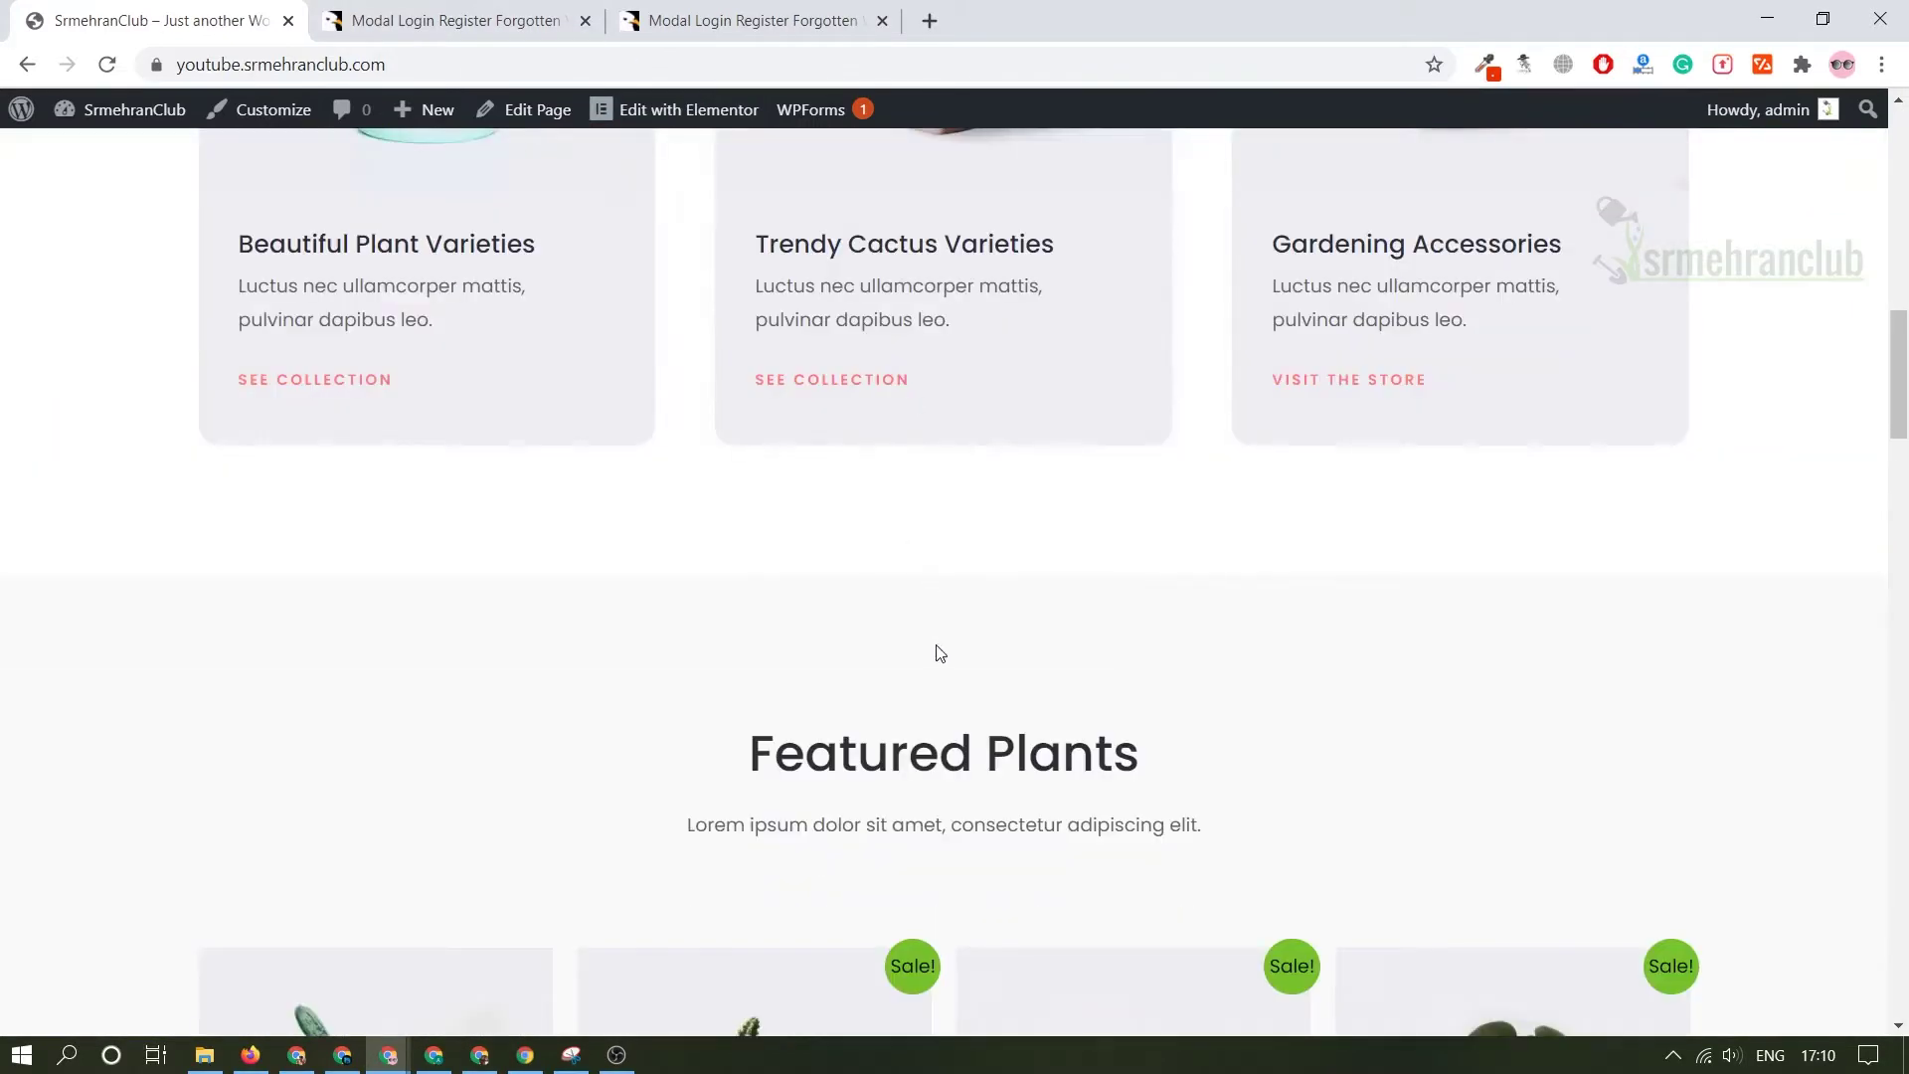
pyautogui.middleClick(940, 654)
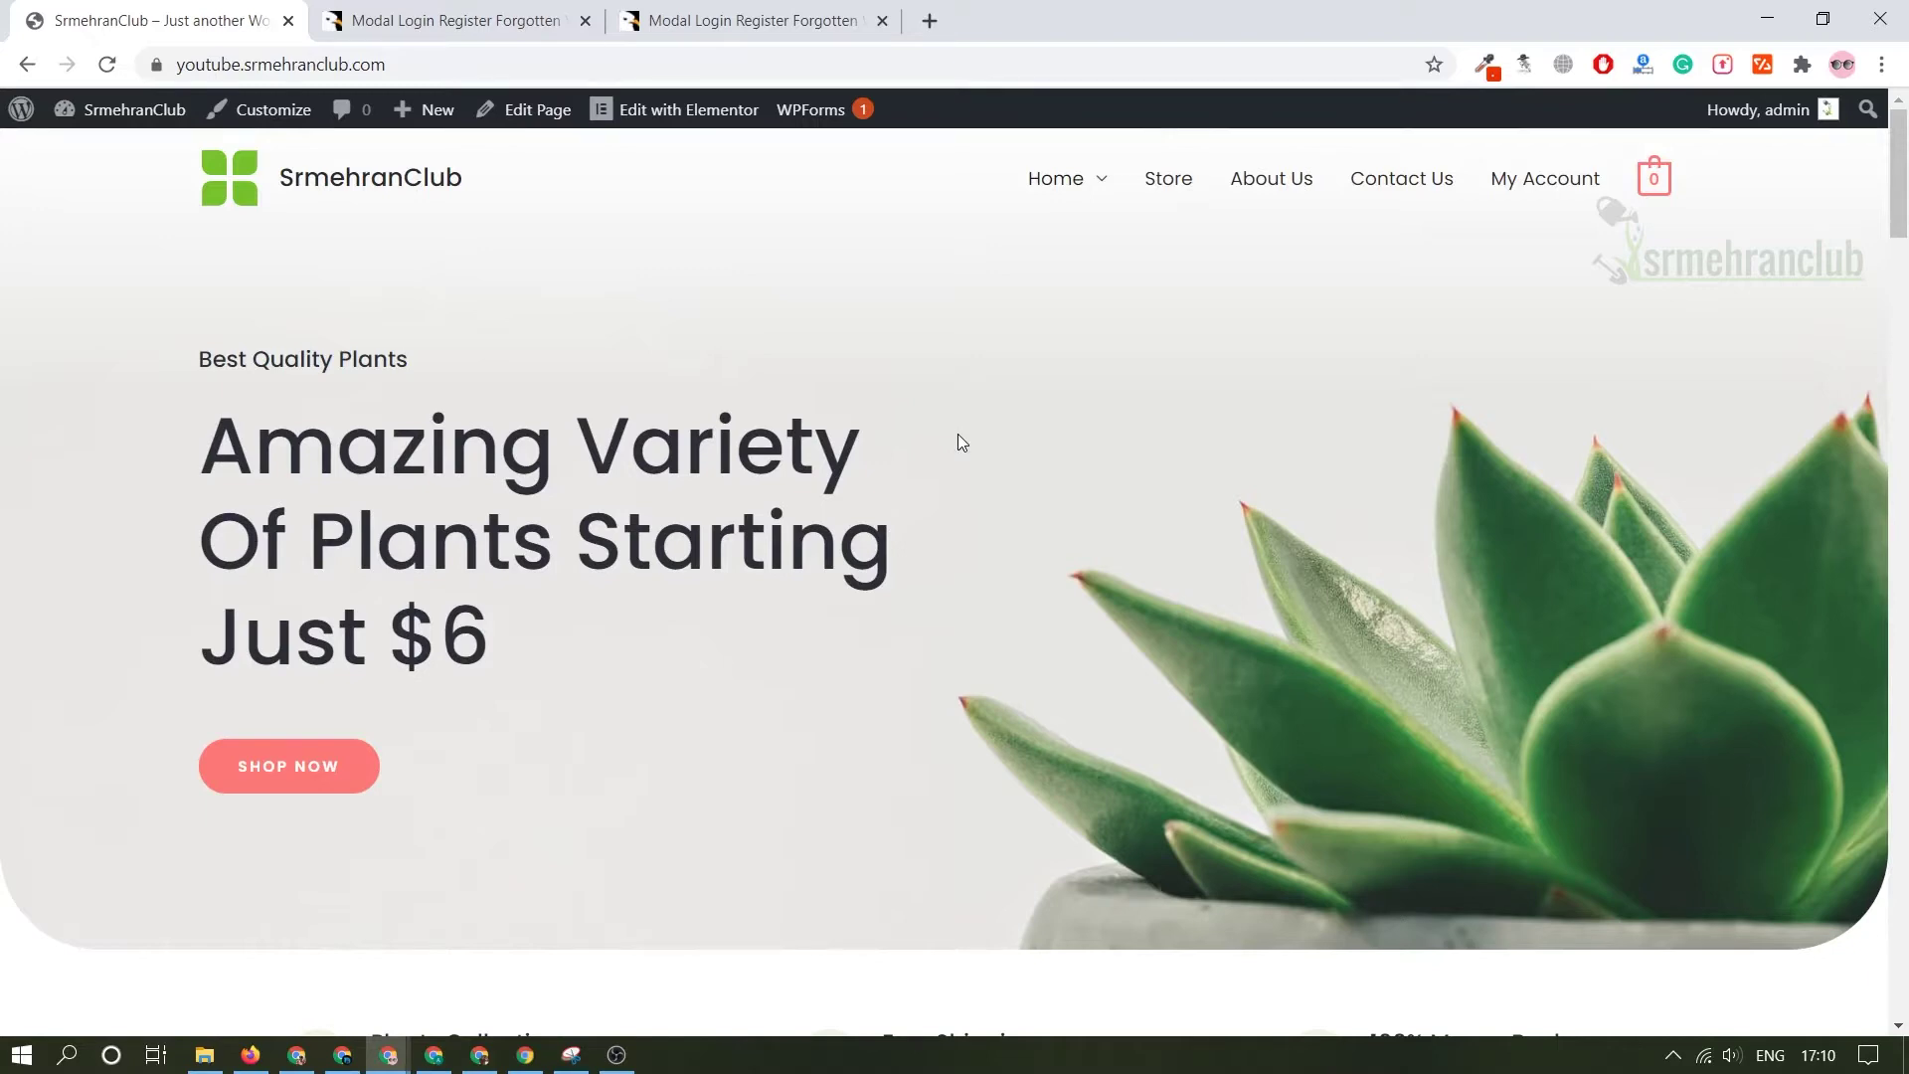
# - Append /wp-admin to the SrmehranClub site address to reach the admin Dashboard
pyautogui.click(475, 74)
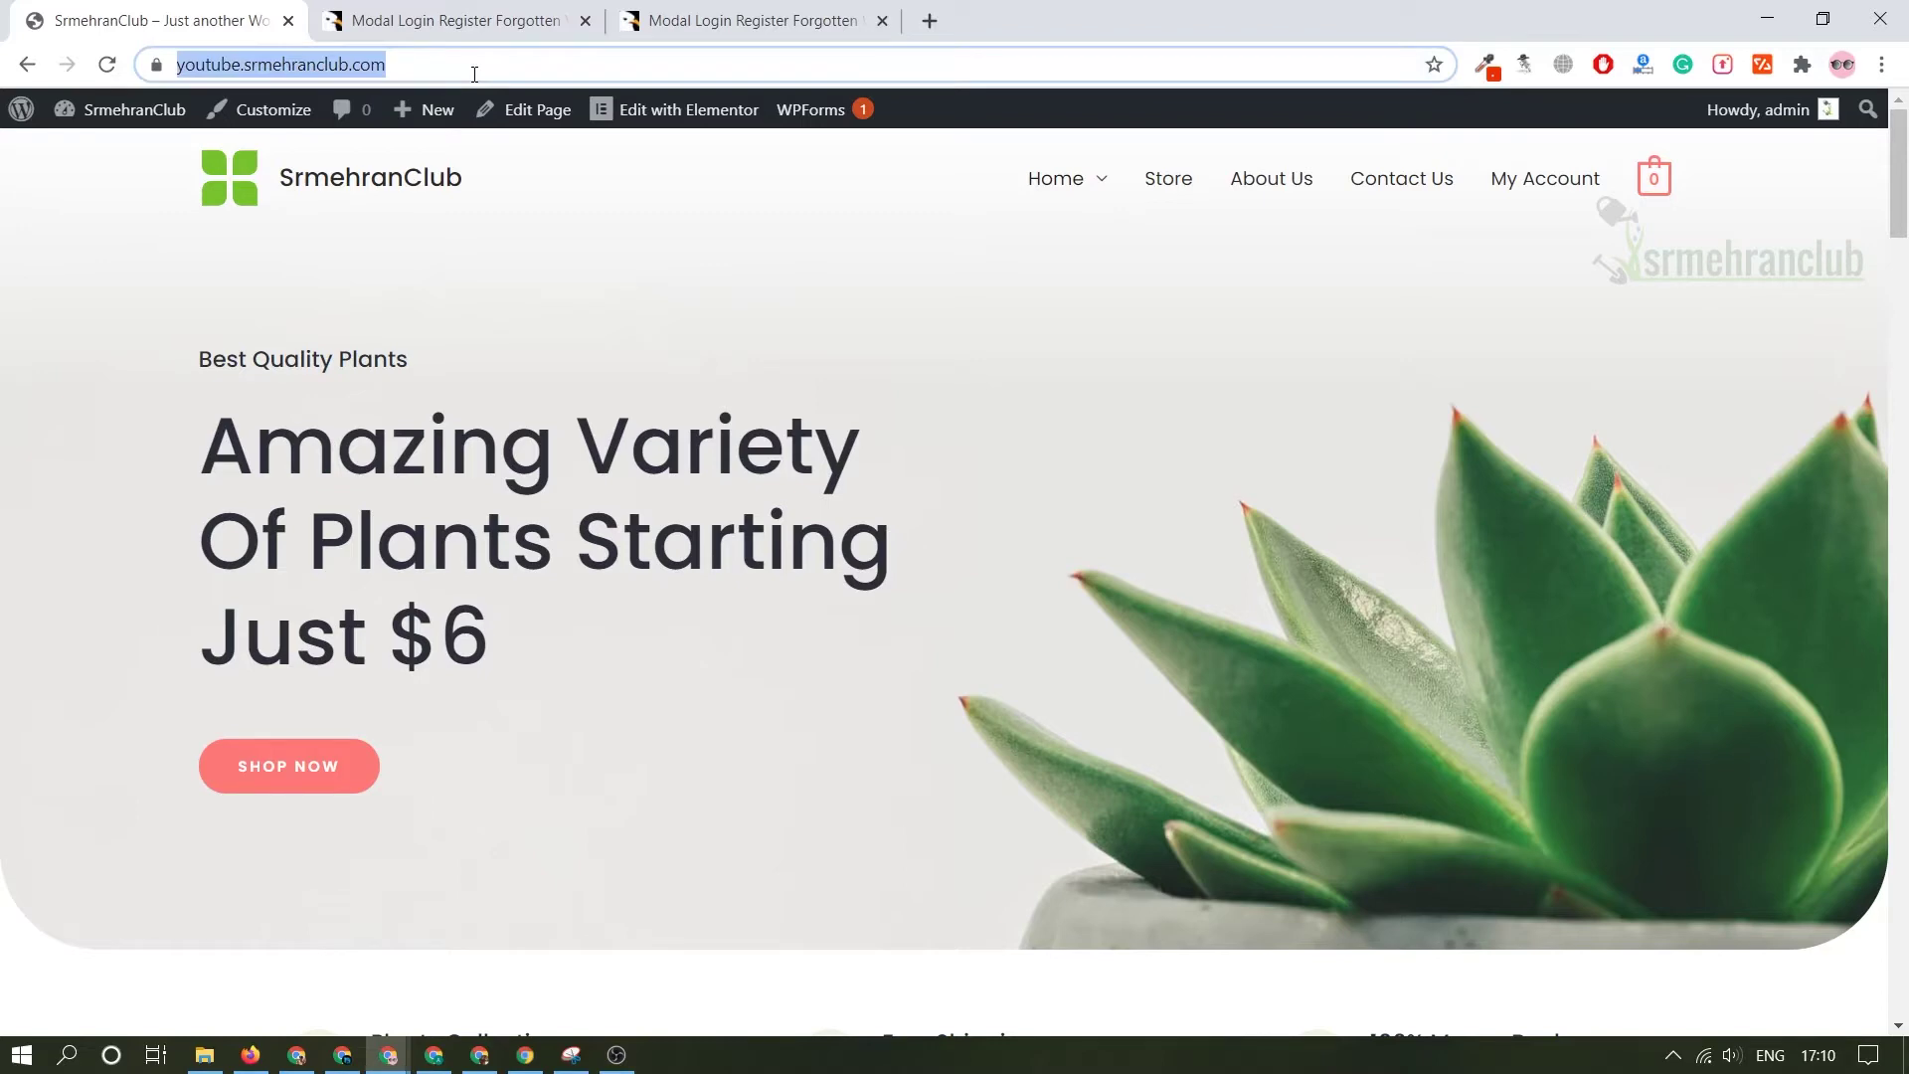
pyautogui.click(474, 74)
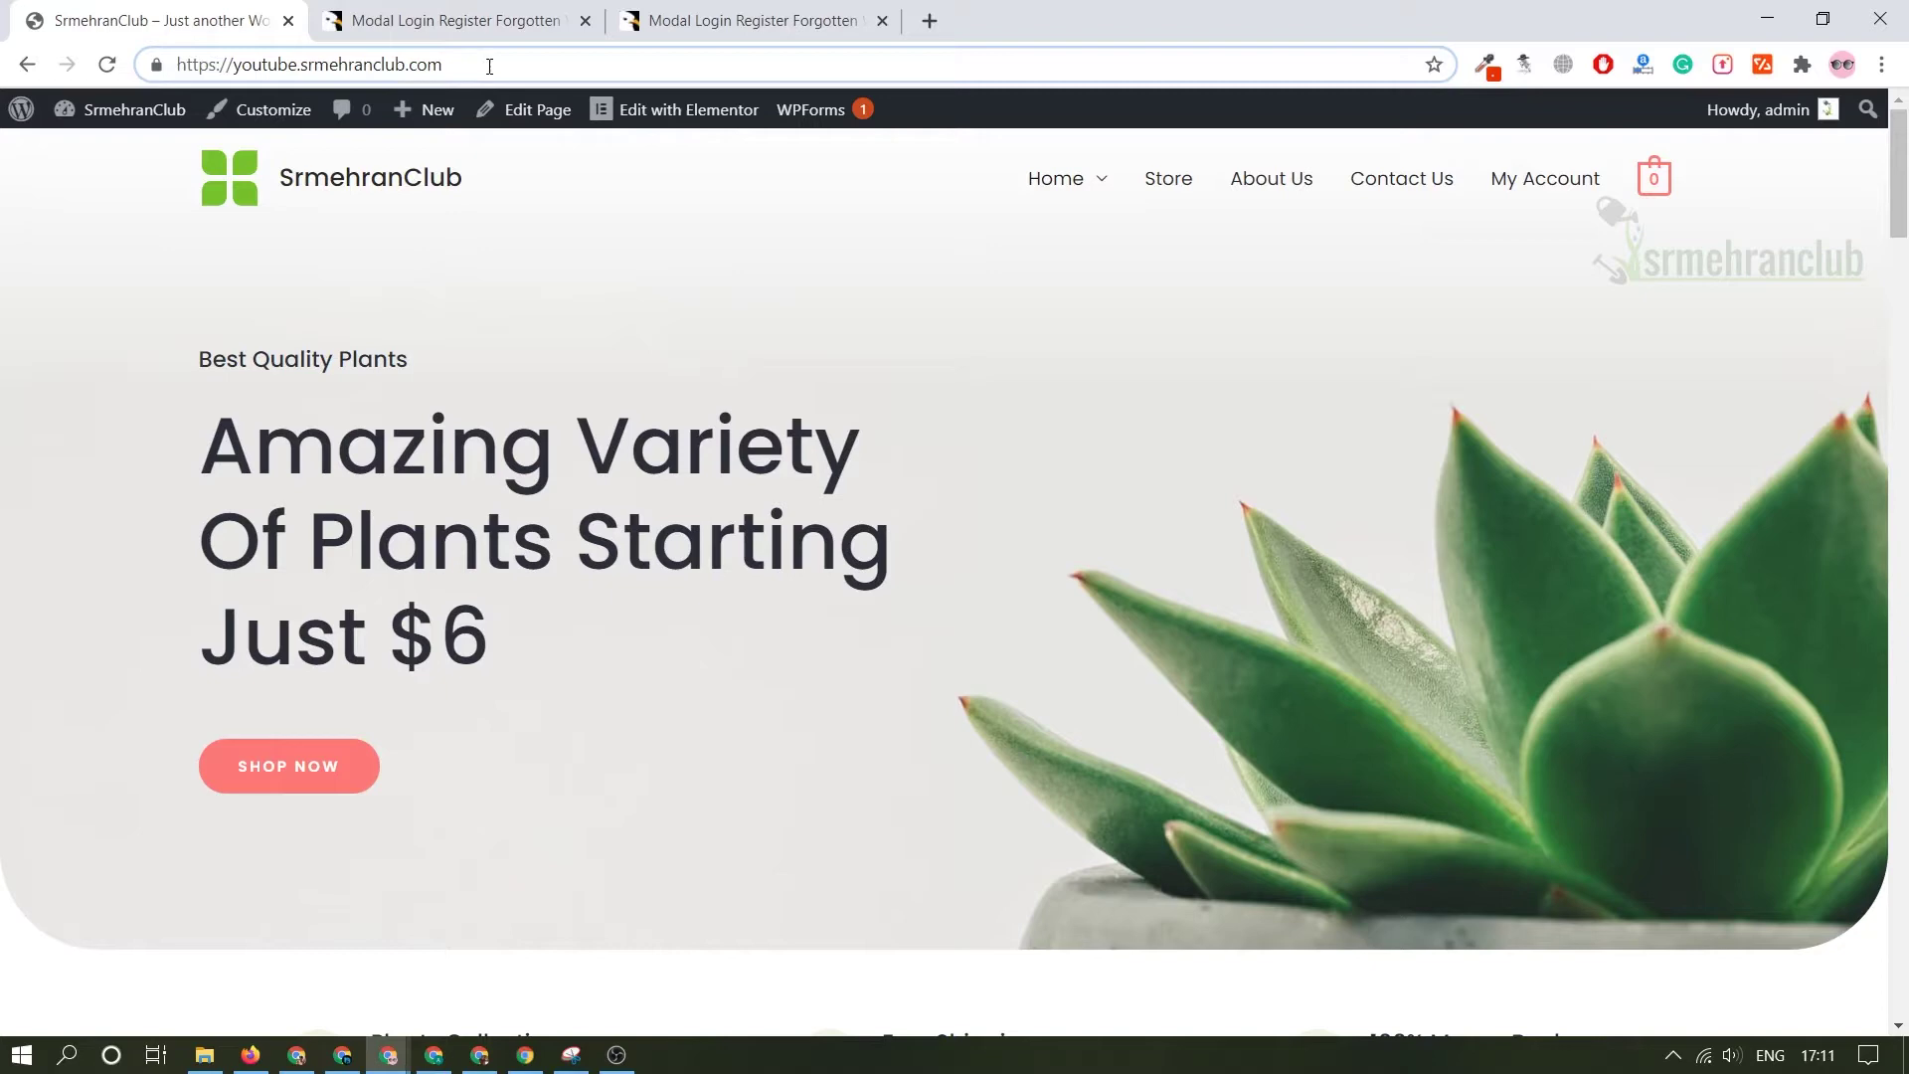
pyautogui.write('/wp')
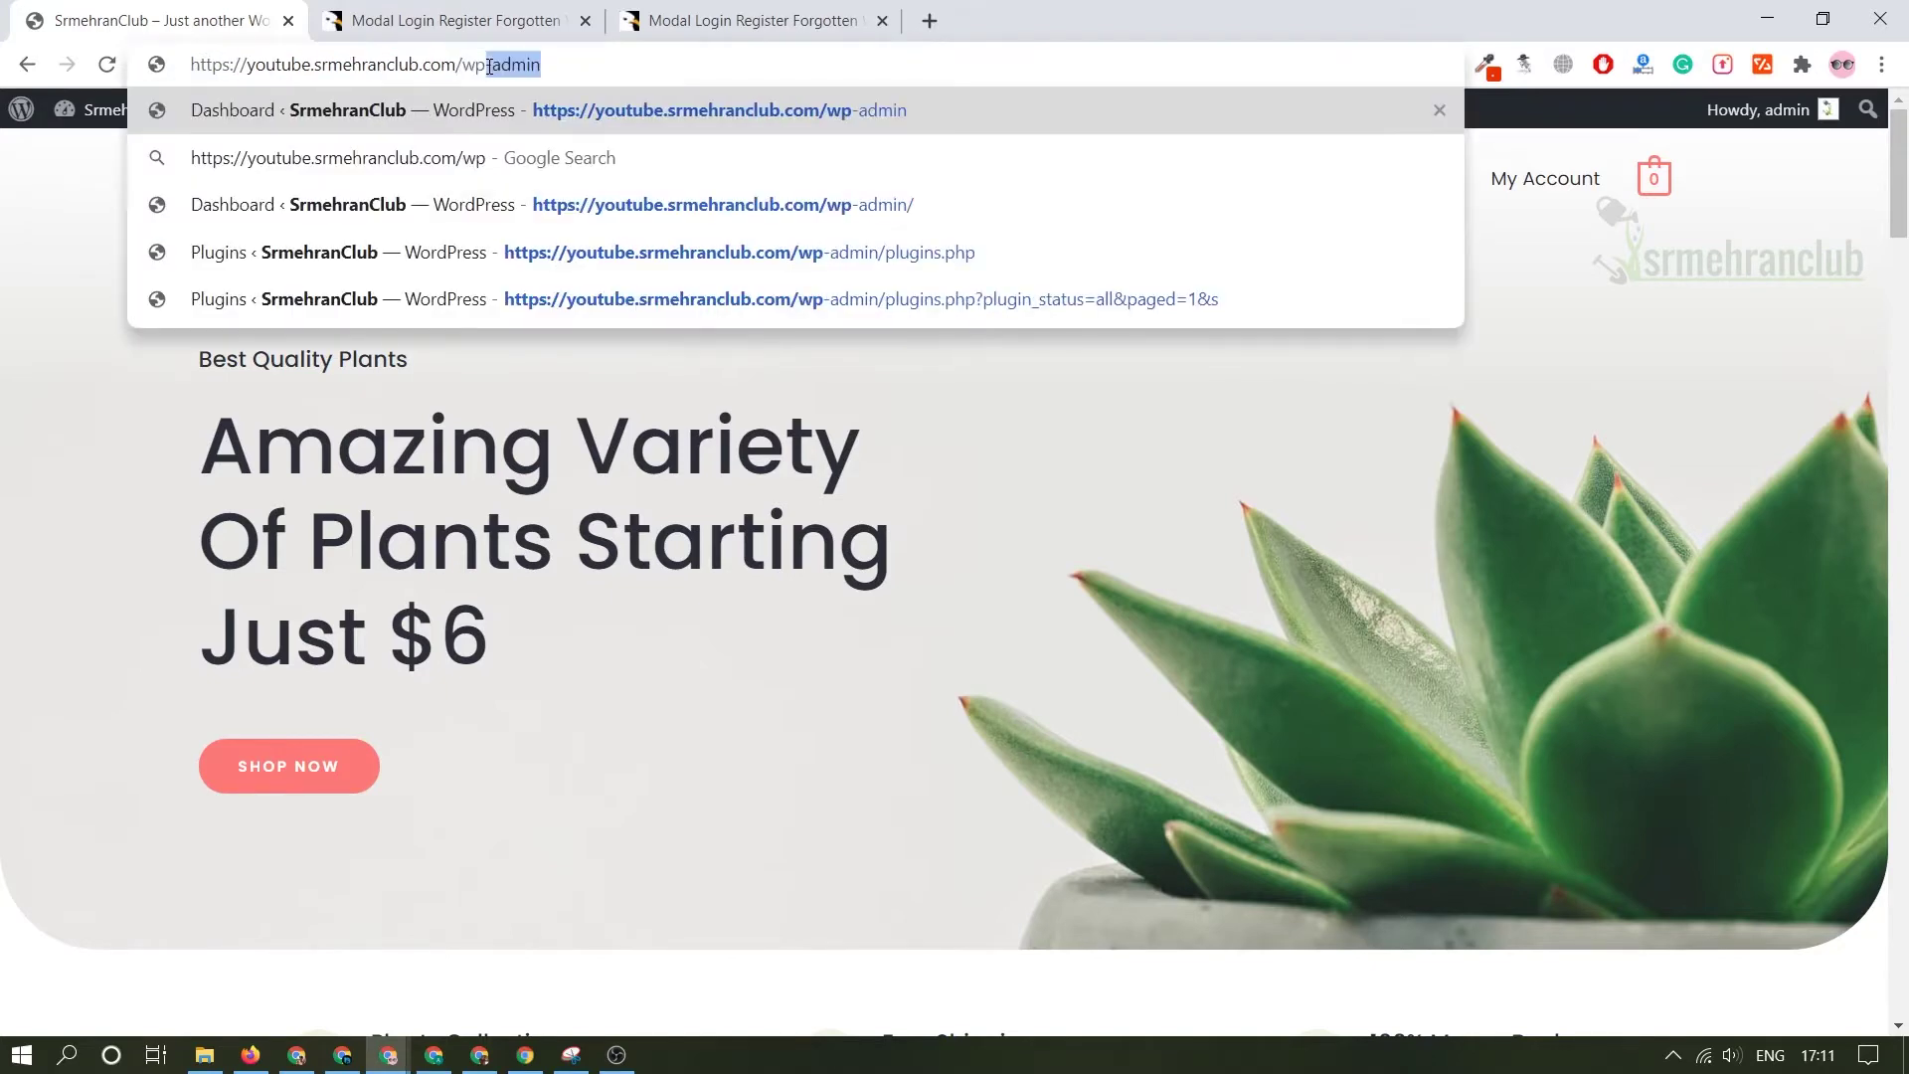
pyautogui.press('Return')
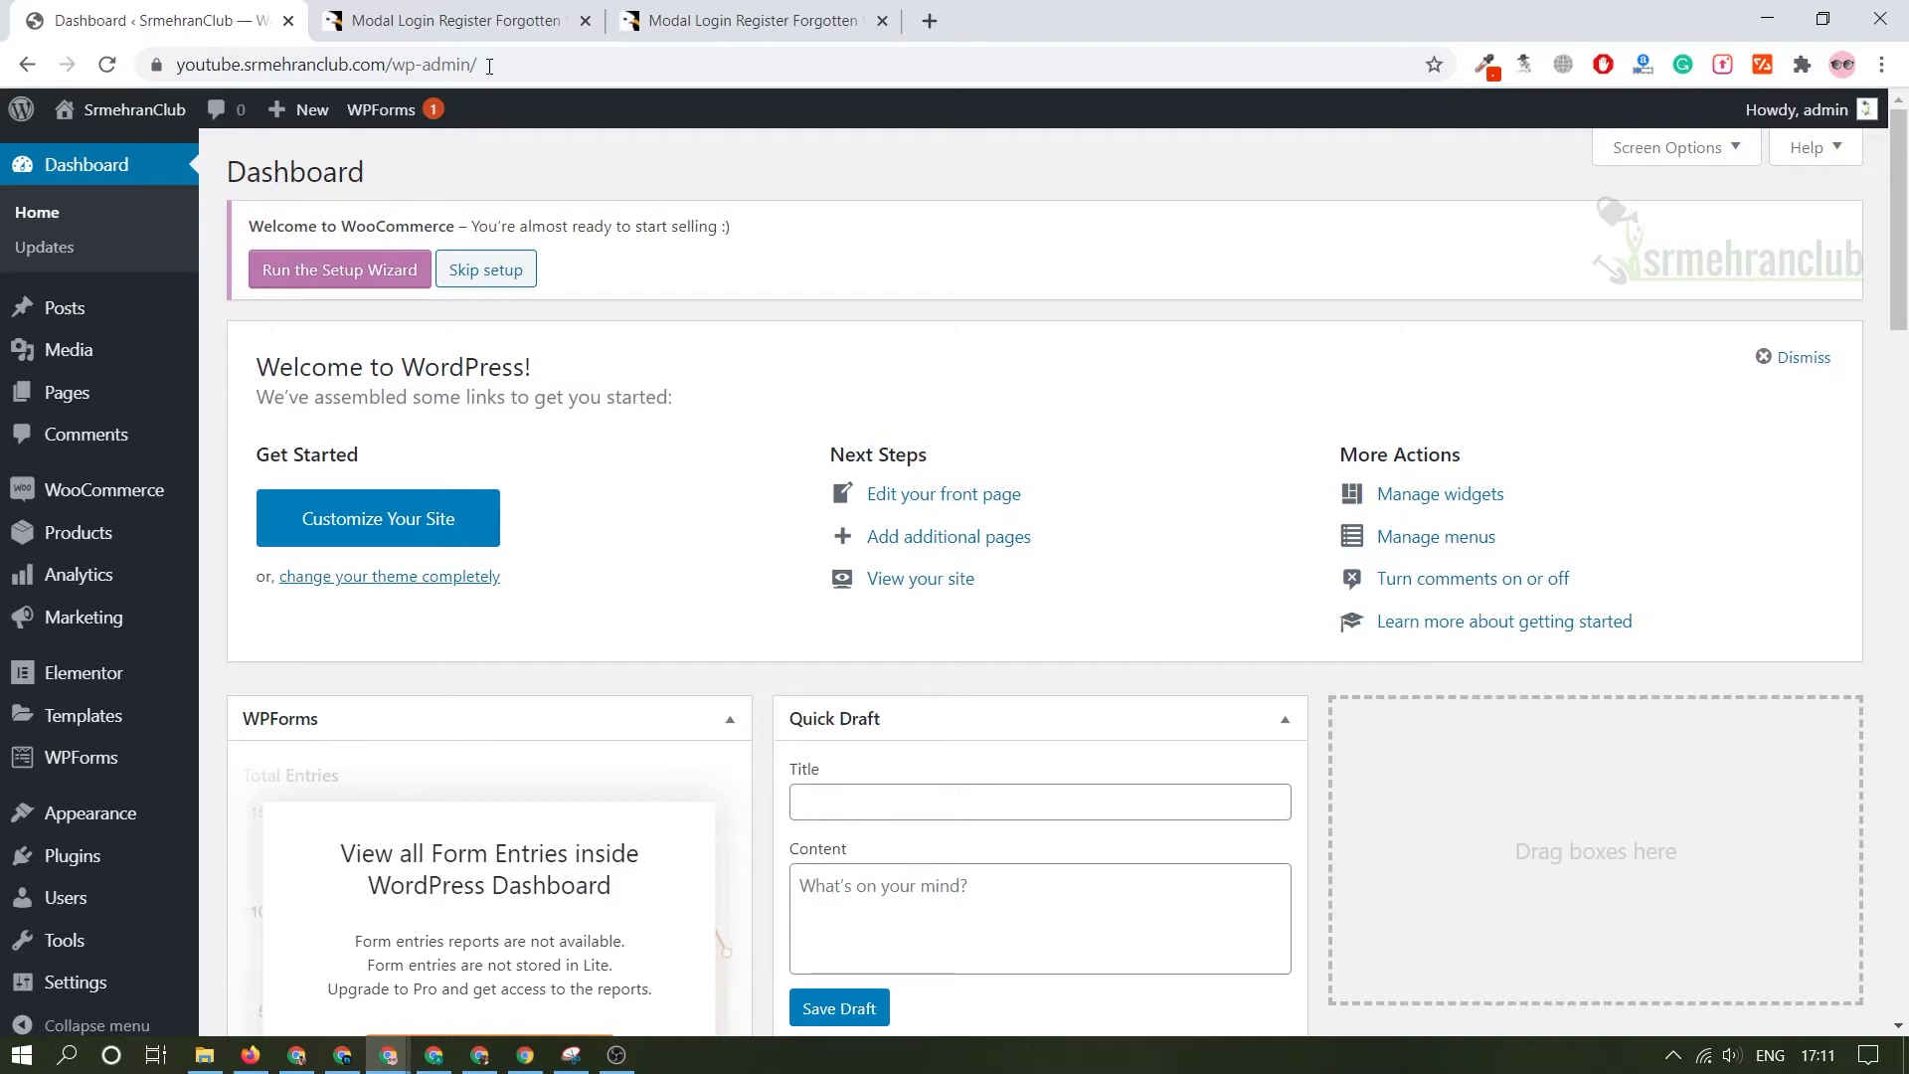
# - Scroll the Dashboard and reveal the Tools and Settings submenus in the admin sidebar
pyautogui.scroll(-1, 288, 394)
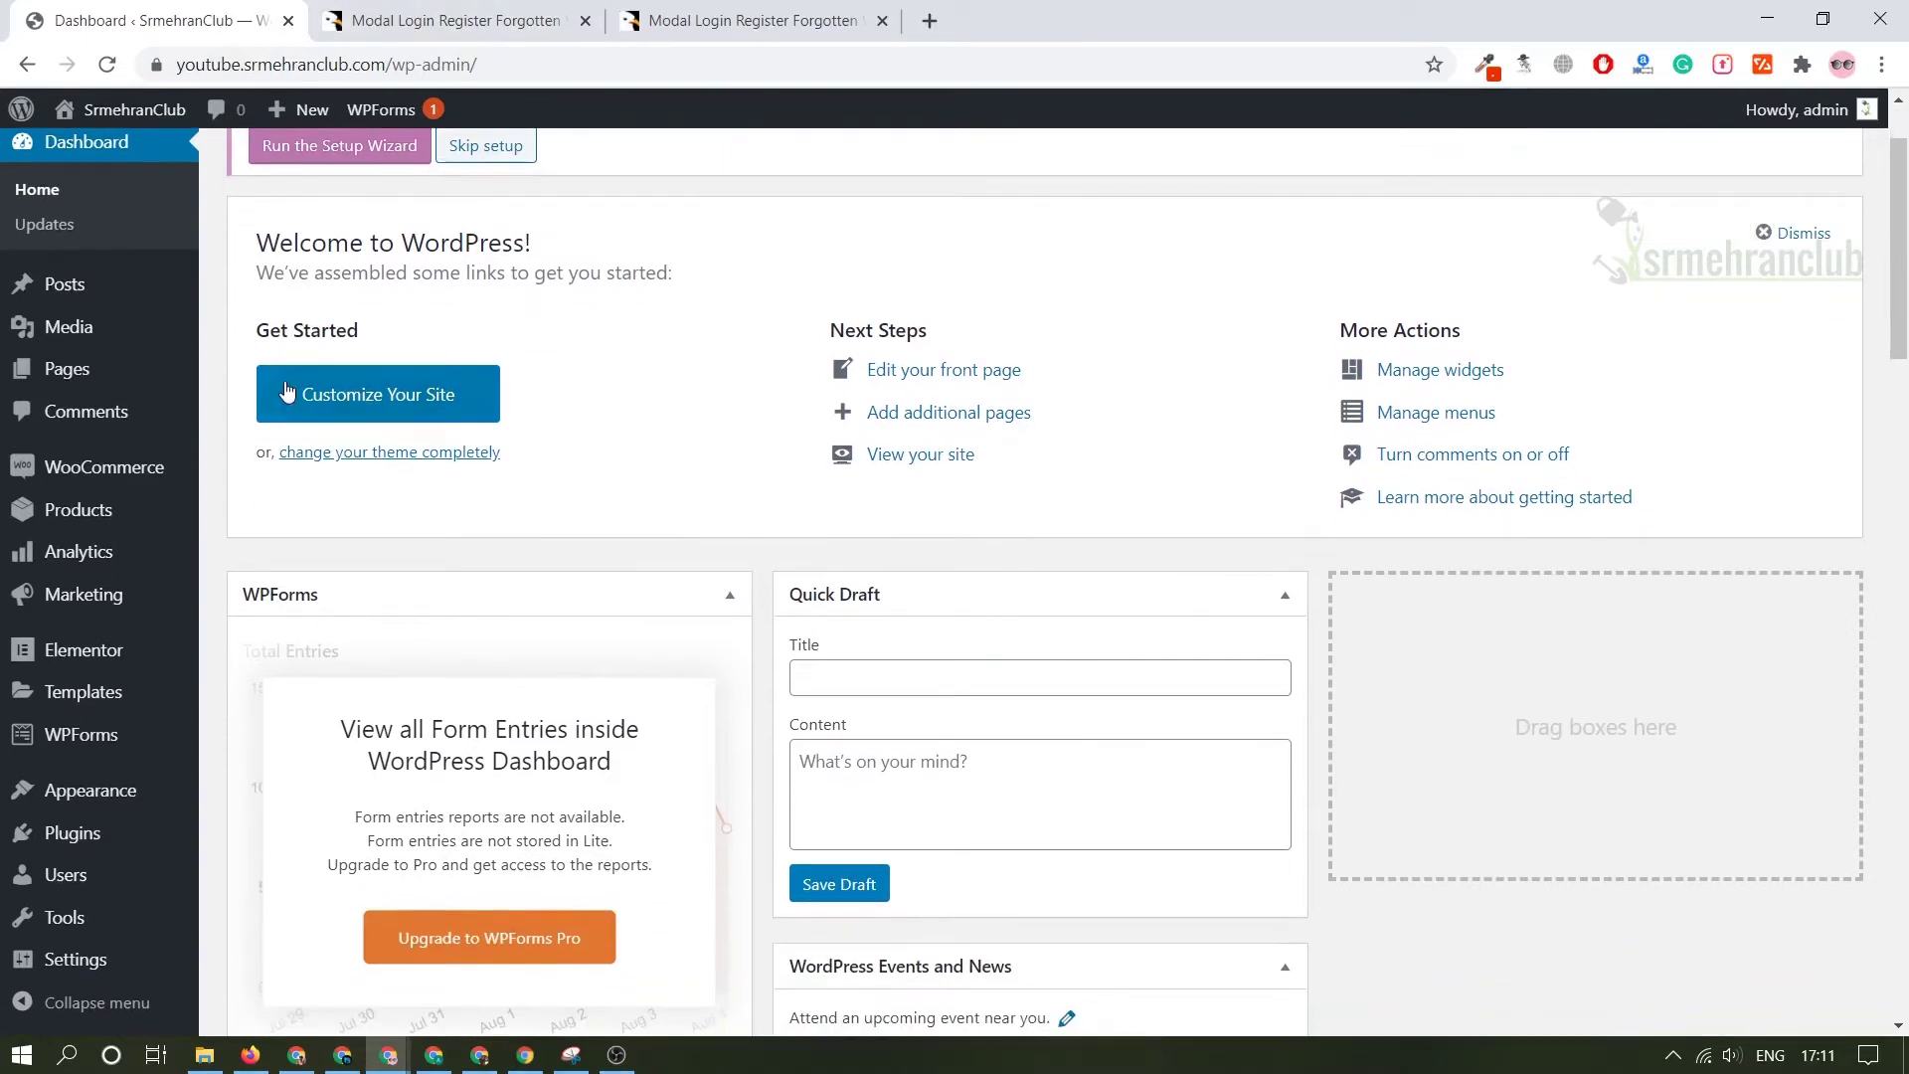
pyautogui.moveTo(132, 326)
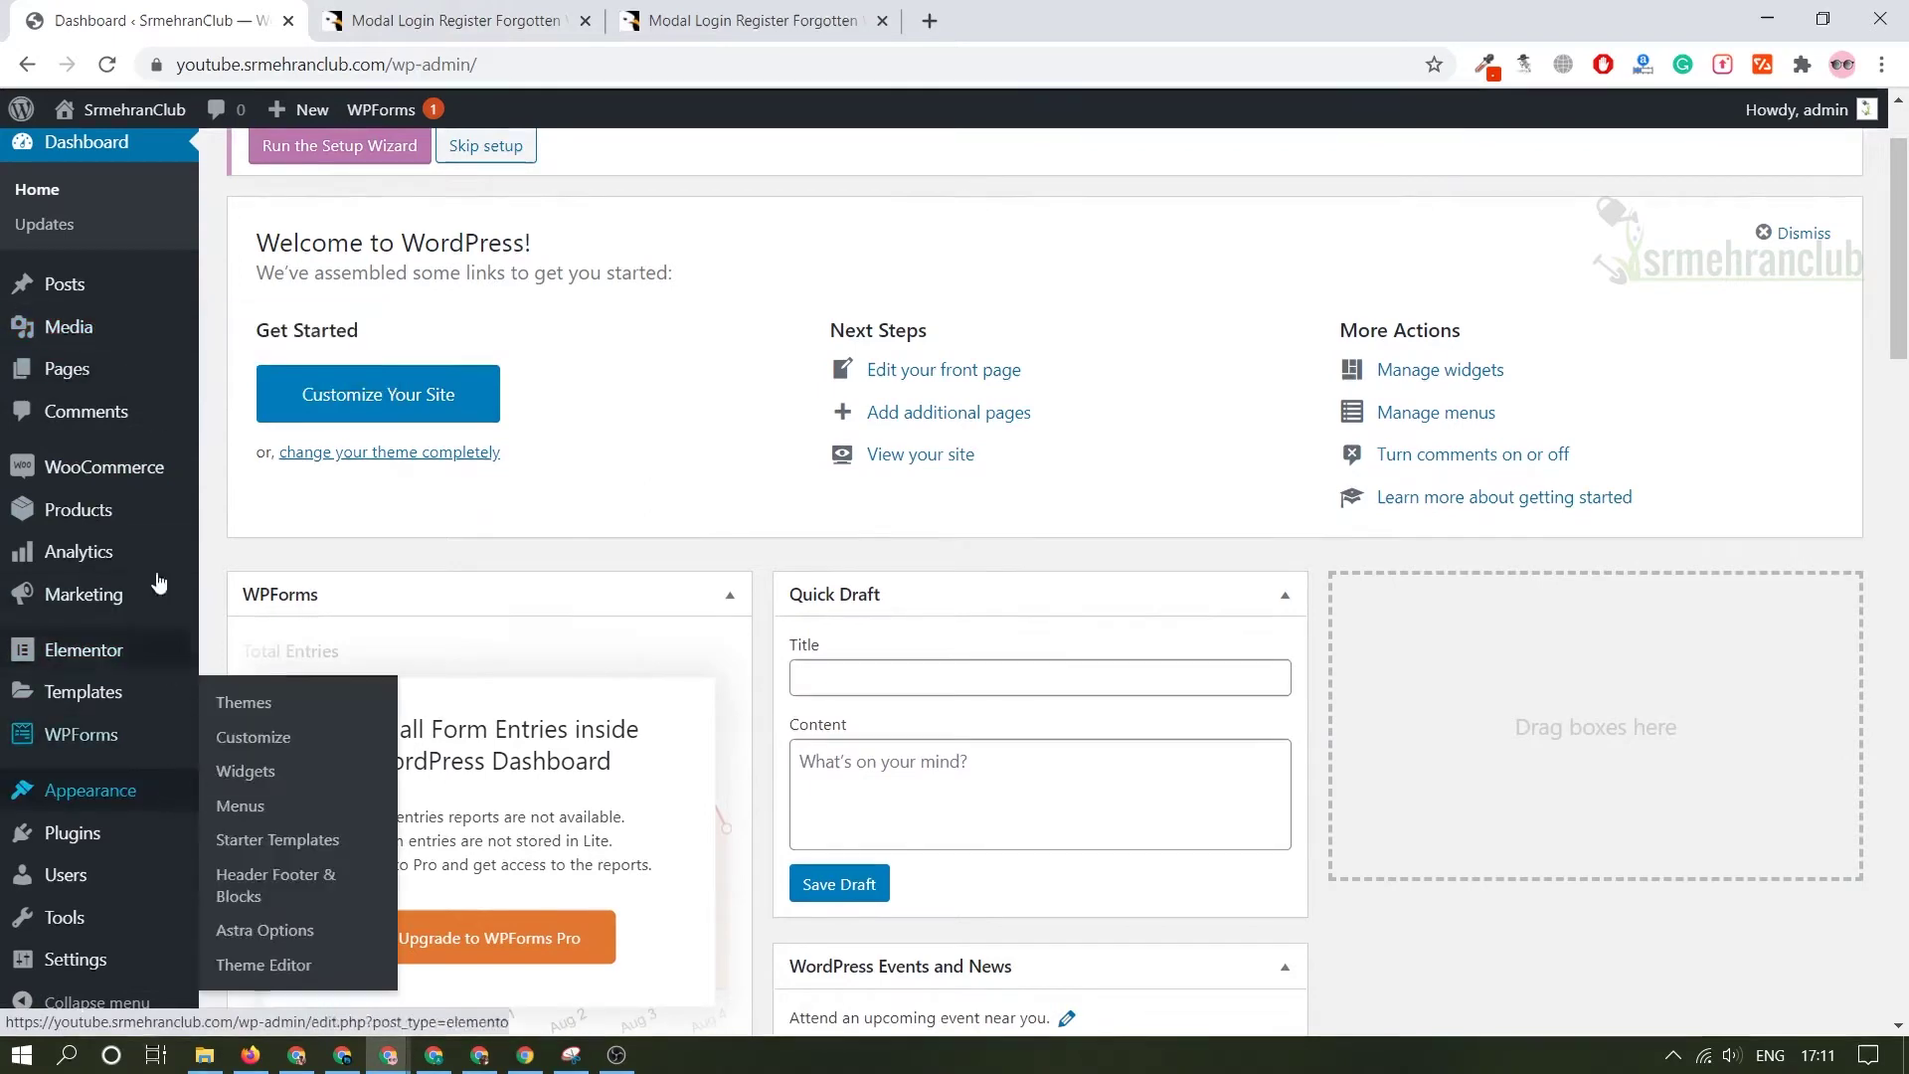
pyautogui.scroll(-2, 119, 716)
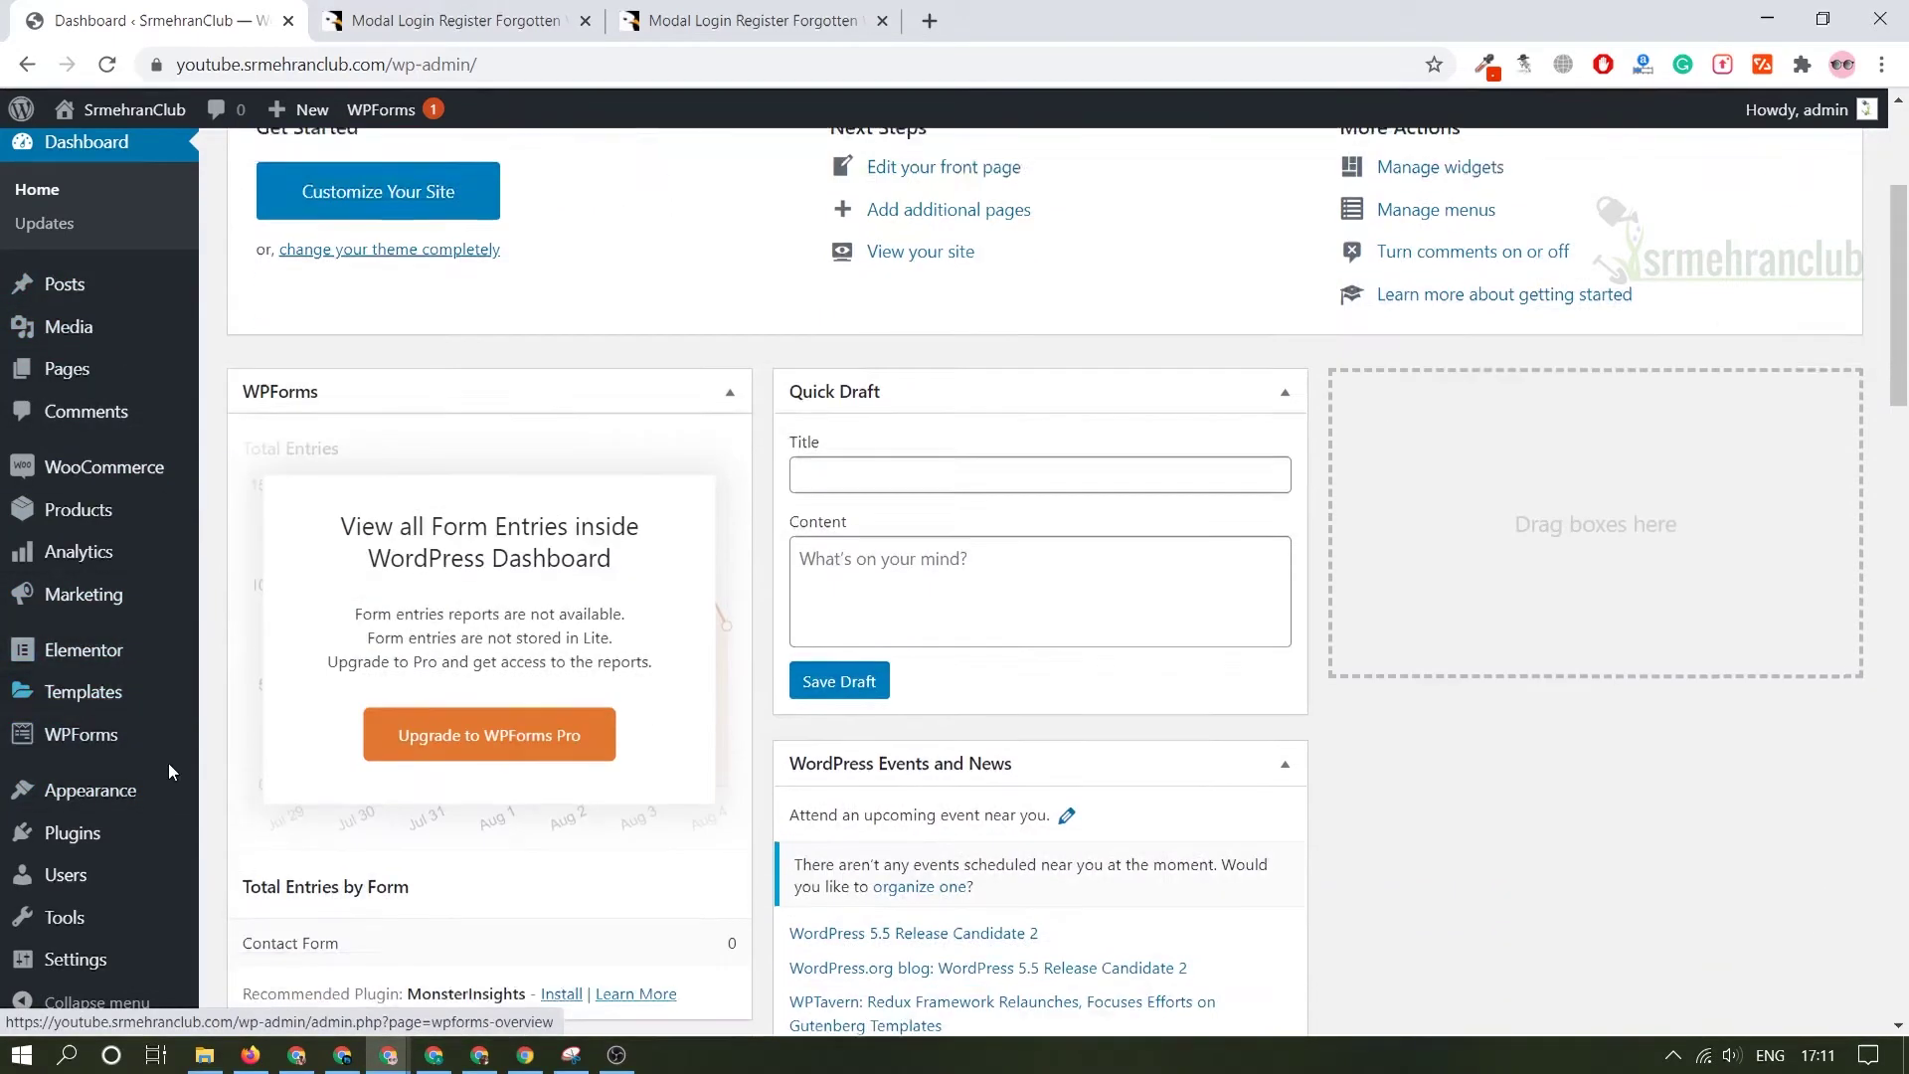
pyautogui.moveTo(135, 801)
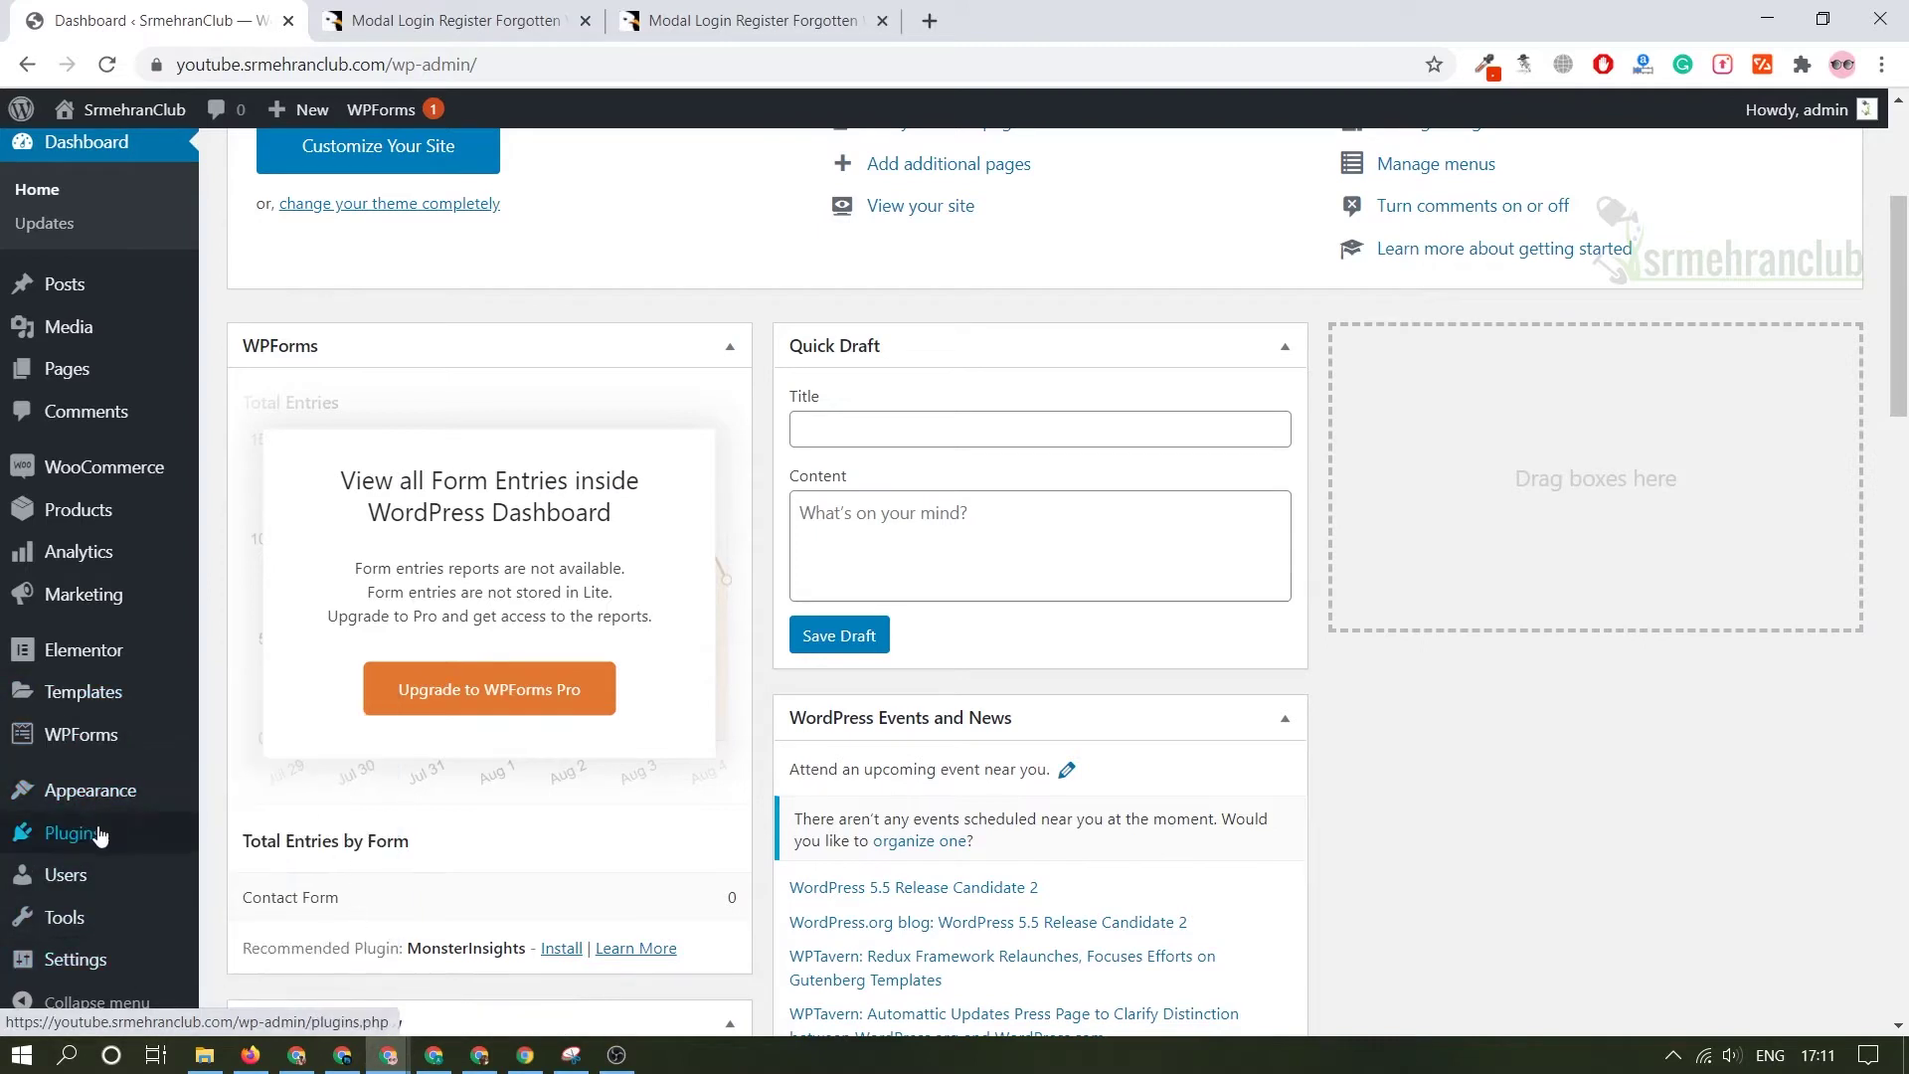
pyautogui.moveTo(99, 835)
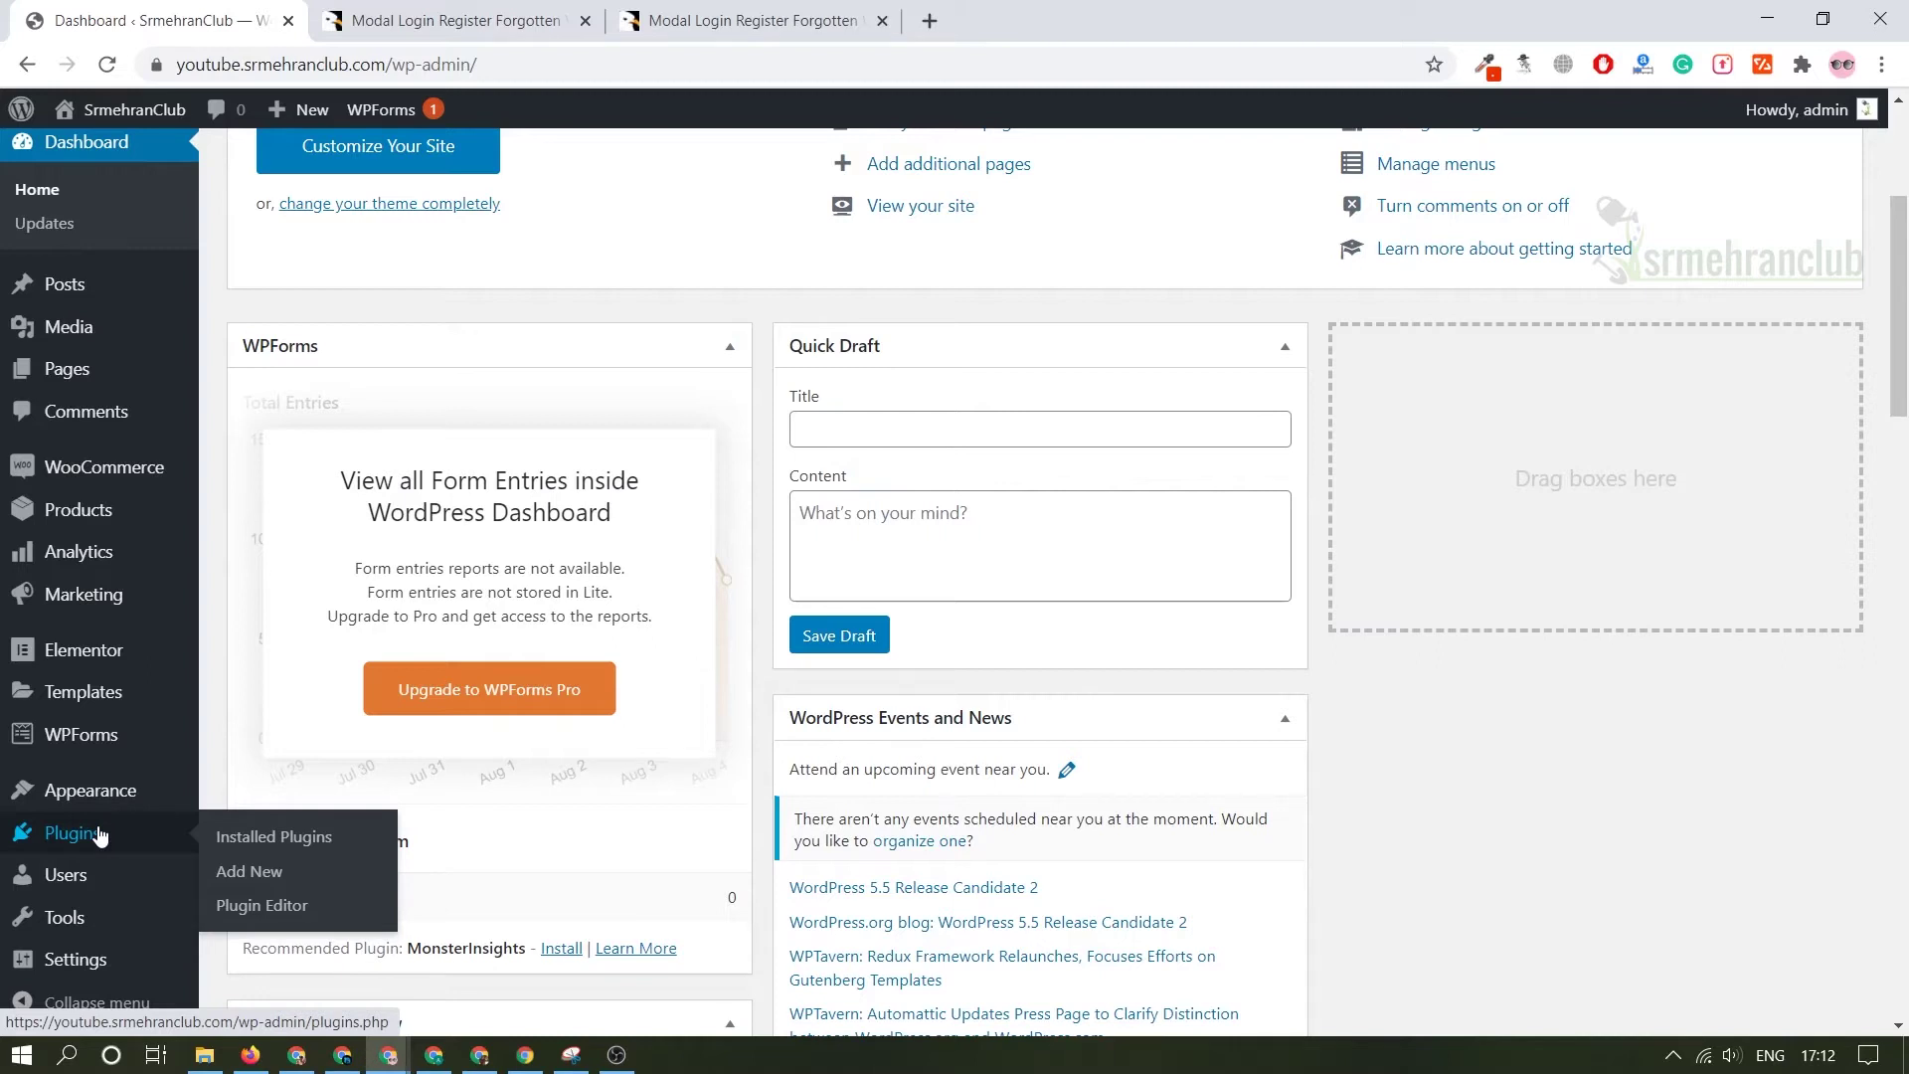
pyautogui.moveTo(112, 884)
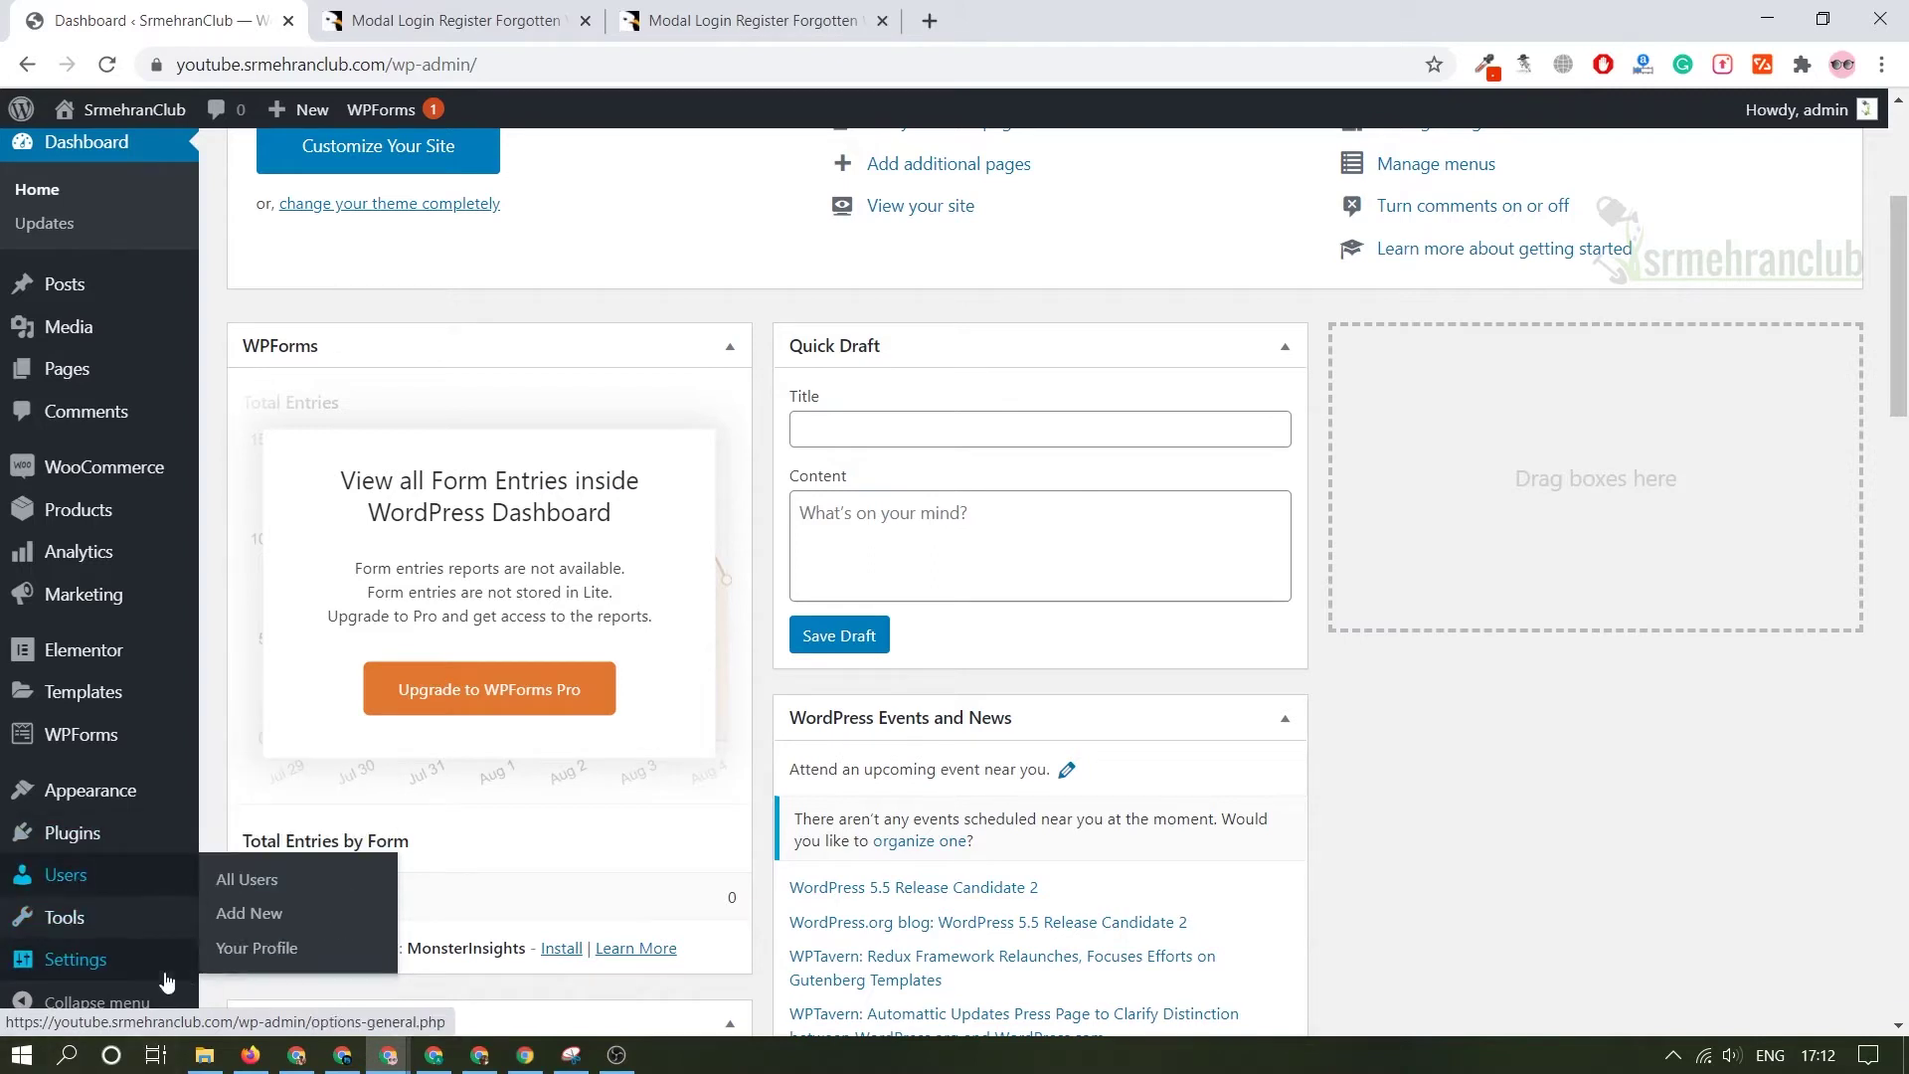
pyautogui.moveTo(137, 925)
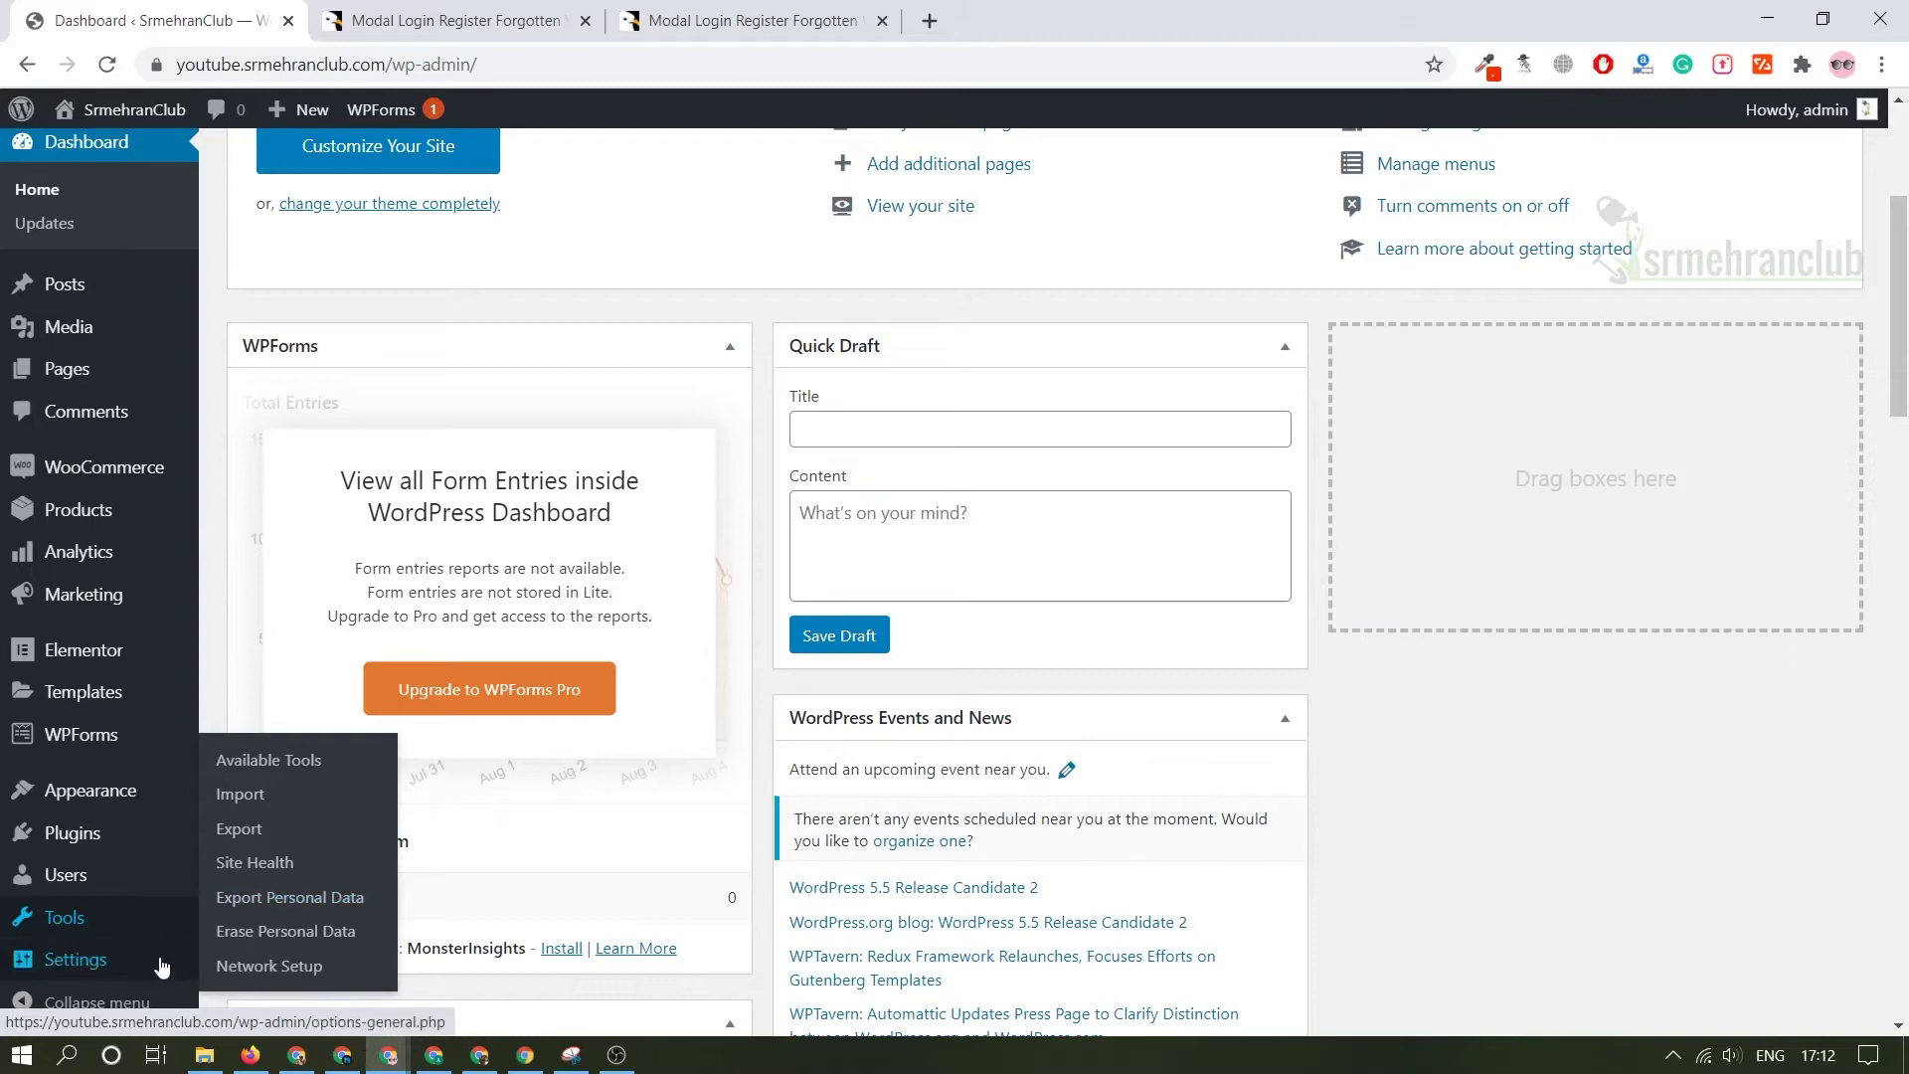
pyautogui.moveTo(119, 969)
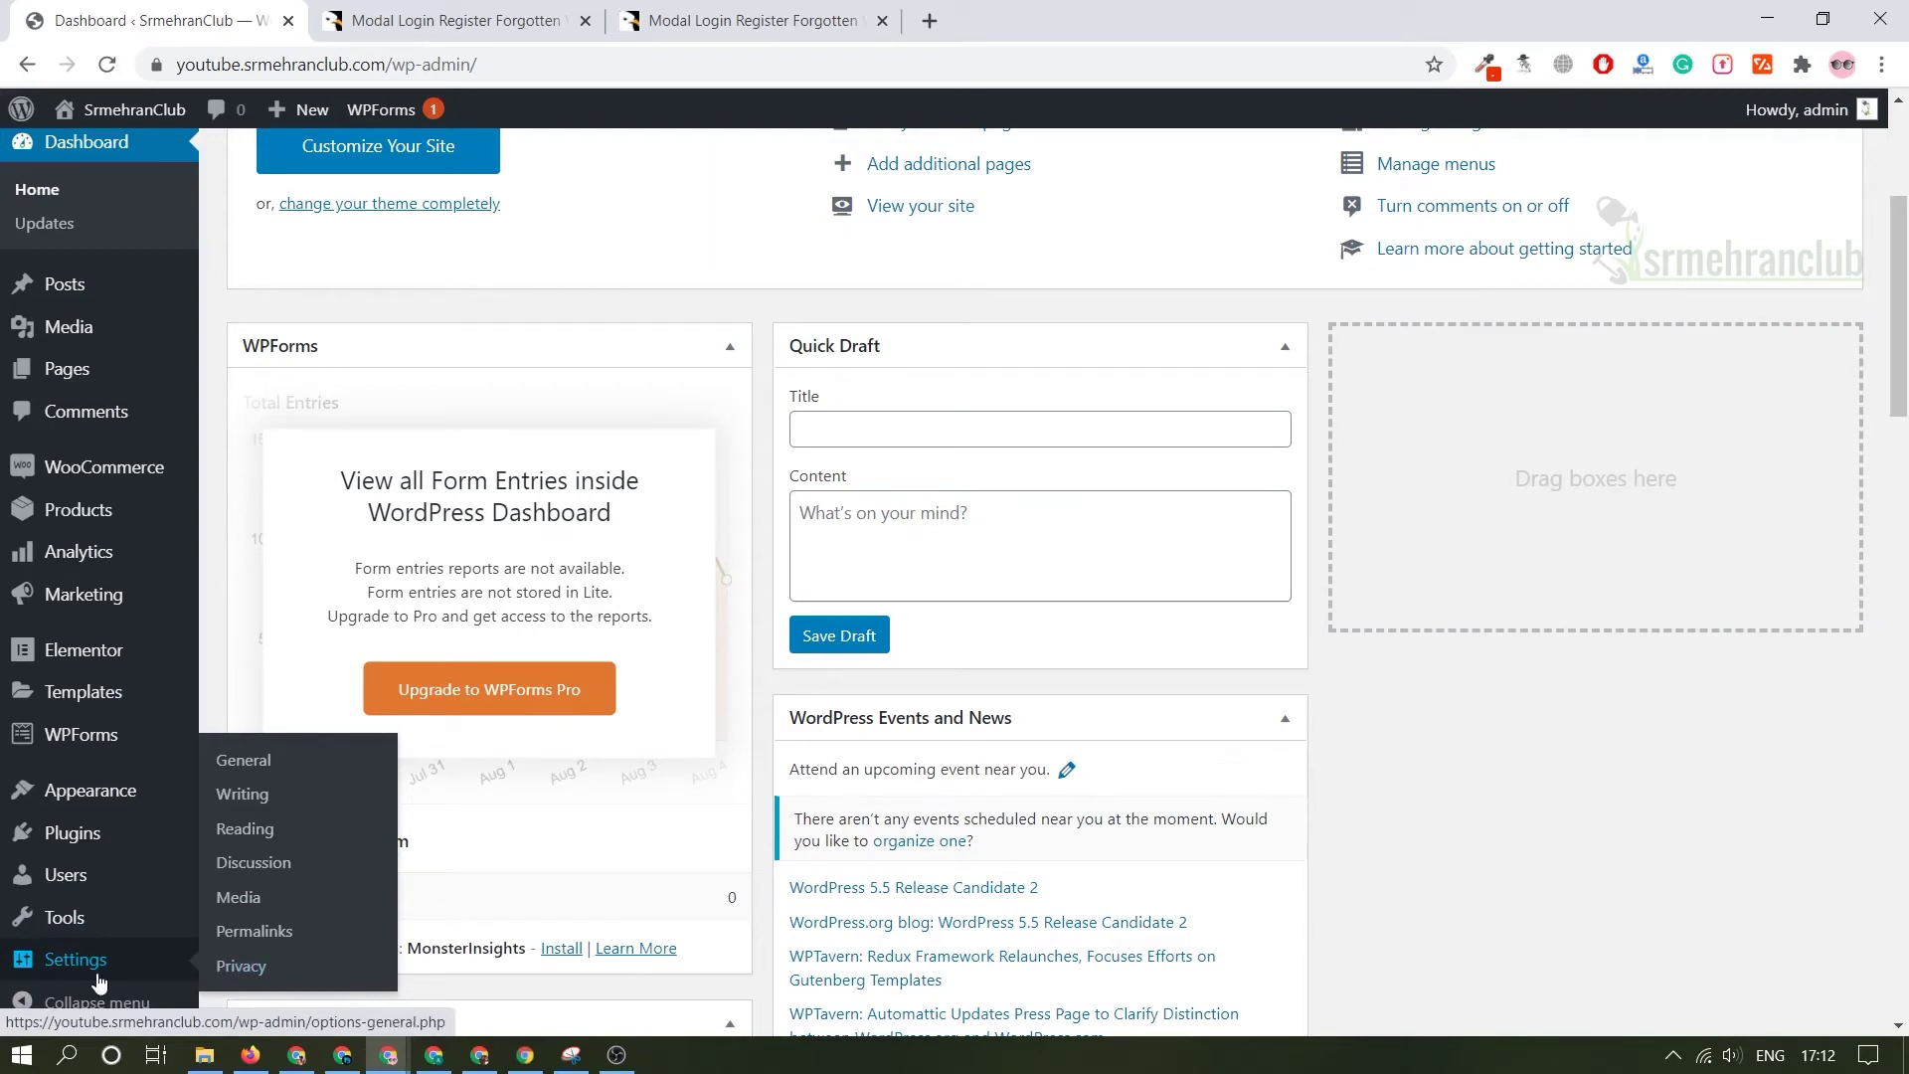
# - Open Settings > General and confirm Membership's 'Anyone can register' is enabled
pyautogui.click(248, 761)
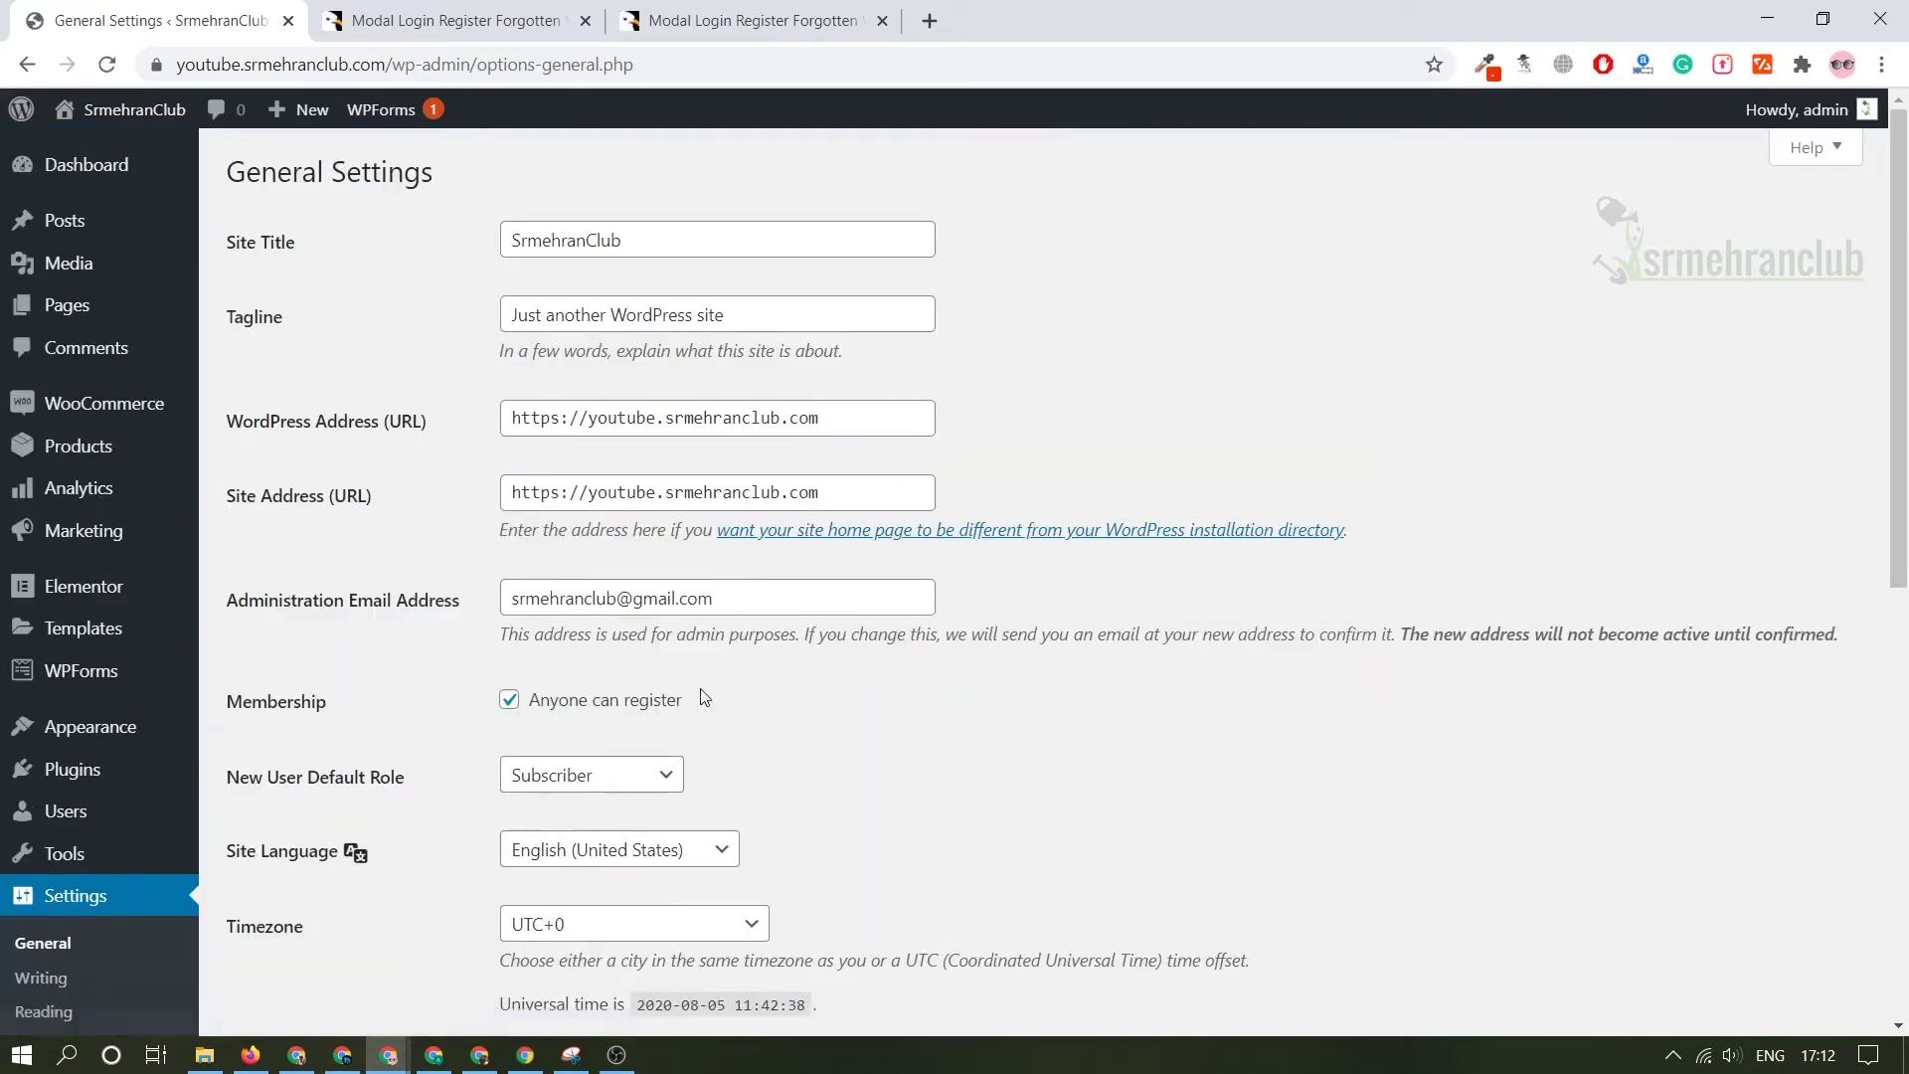
pyautogui.moveTo(696, 700); pyautogui.dragTo(484, 681)
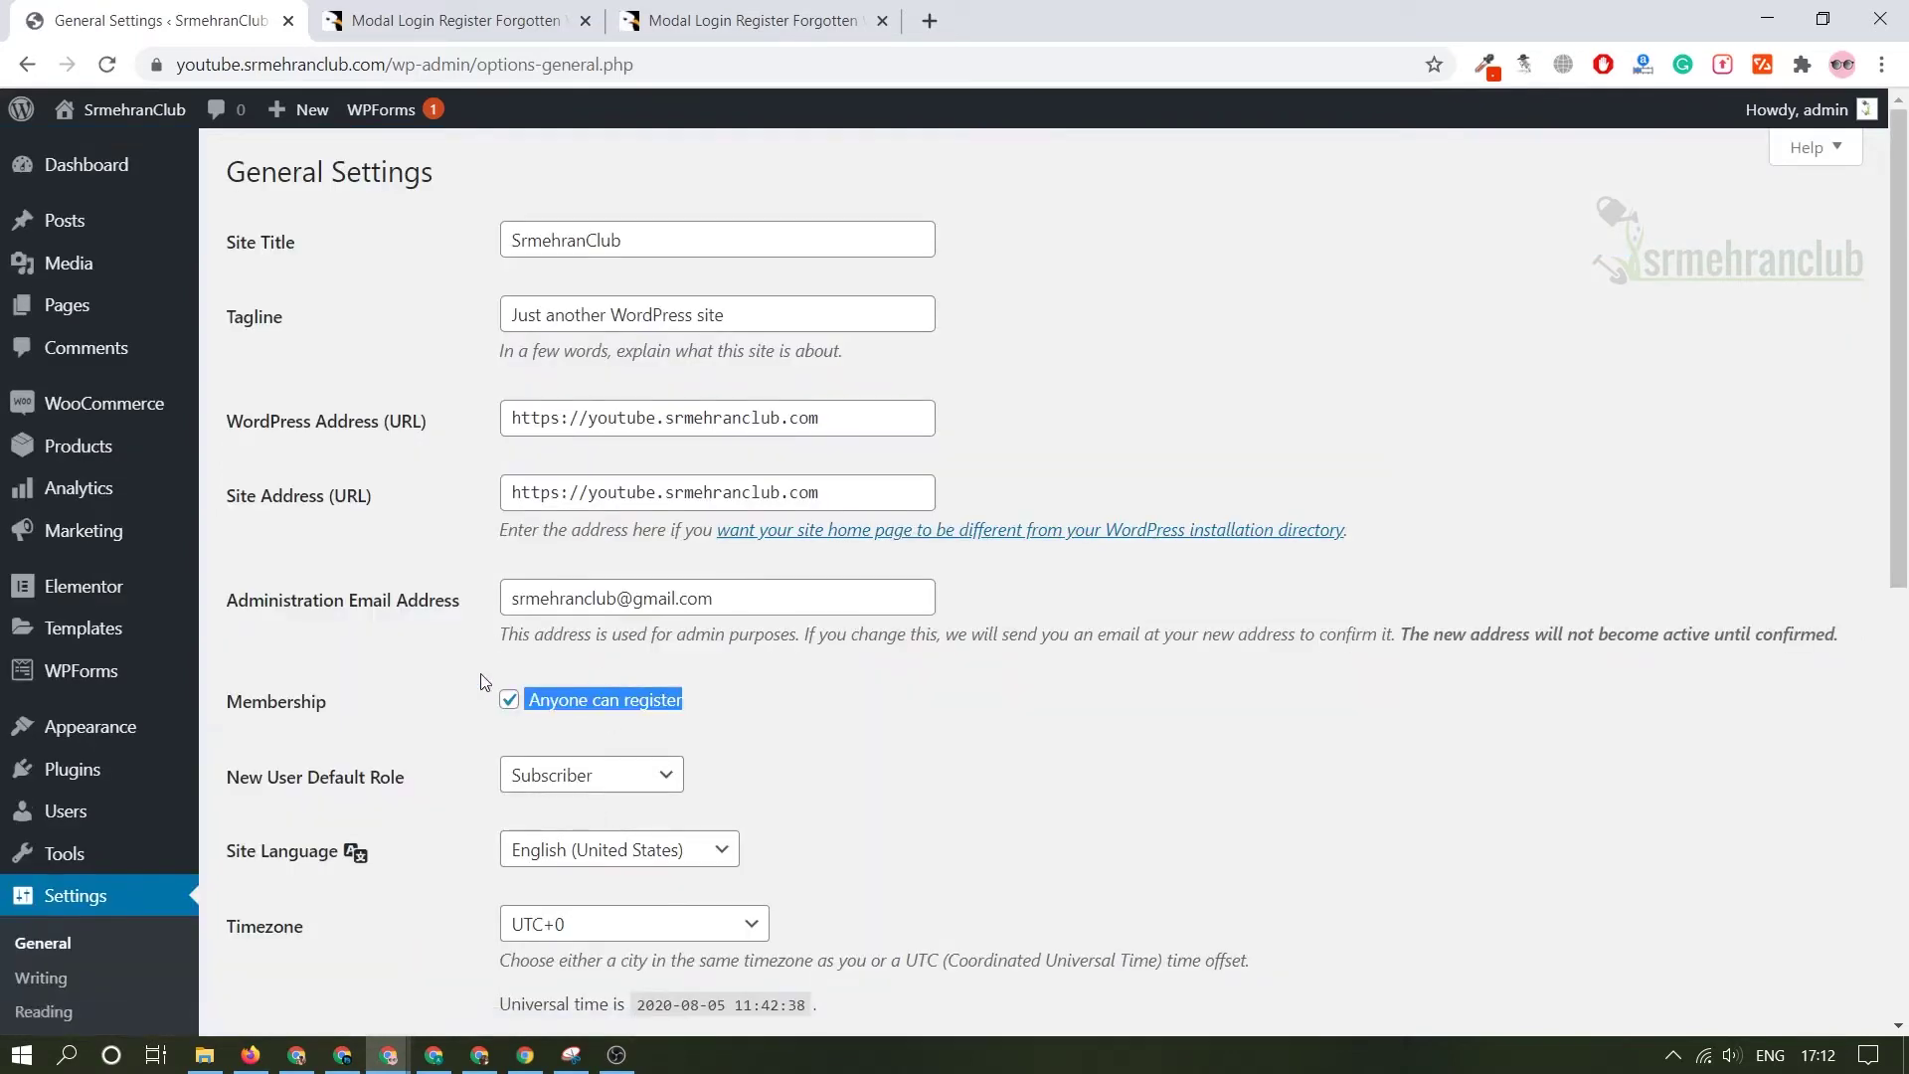
pyautogui.click(468, 717)
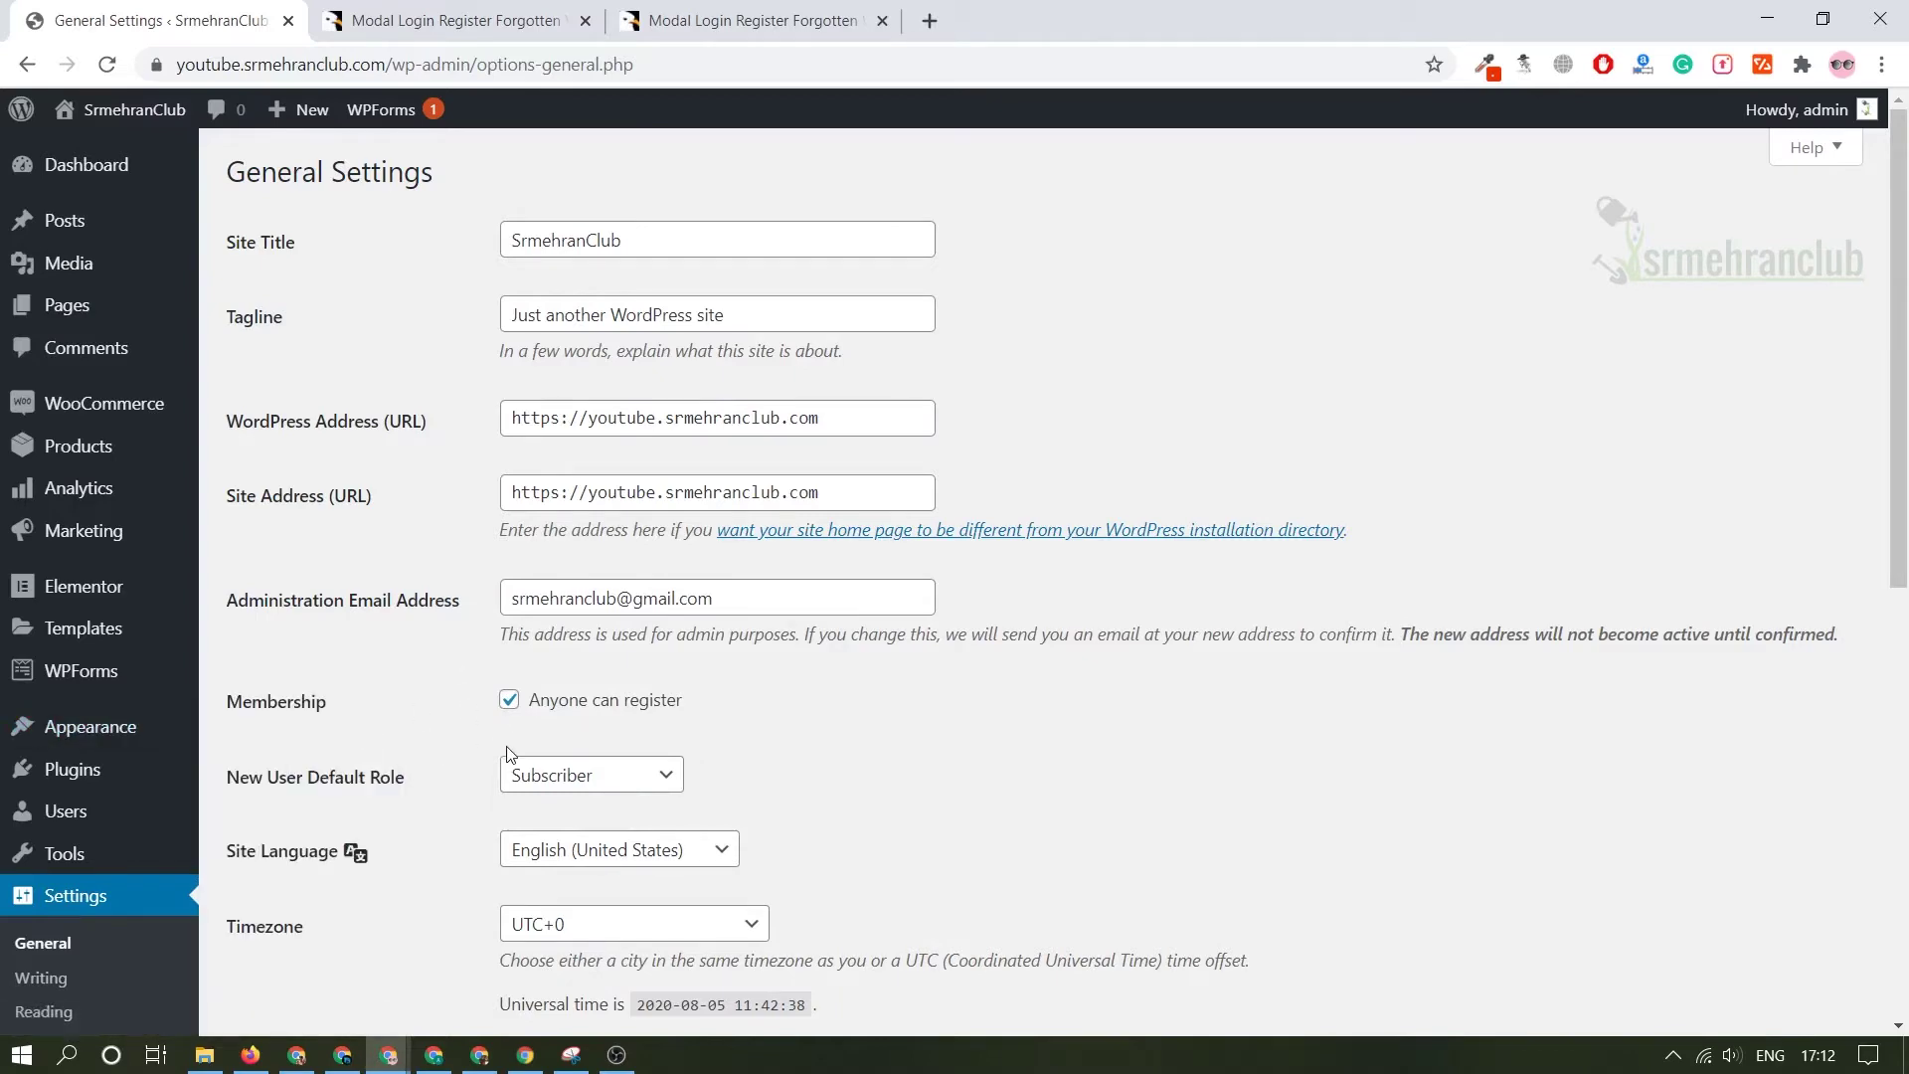
pyautogui.scroll(-5, 348, 849)
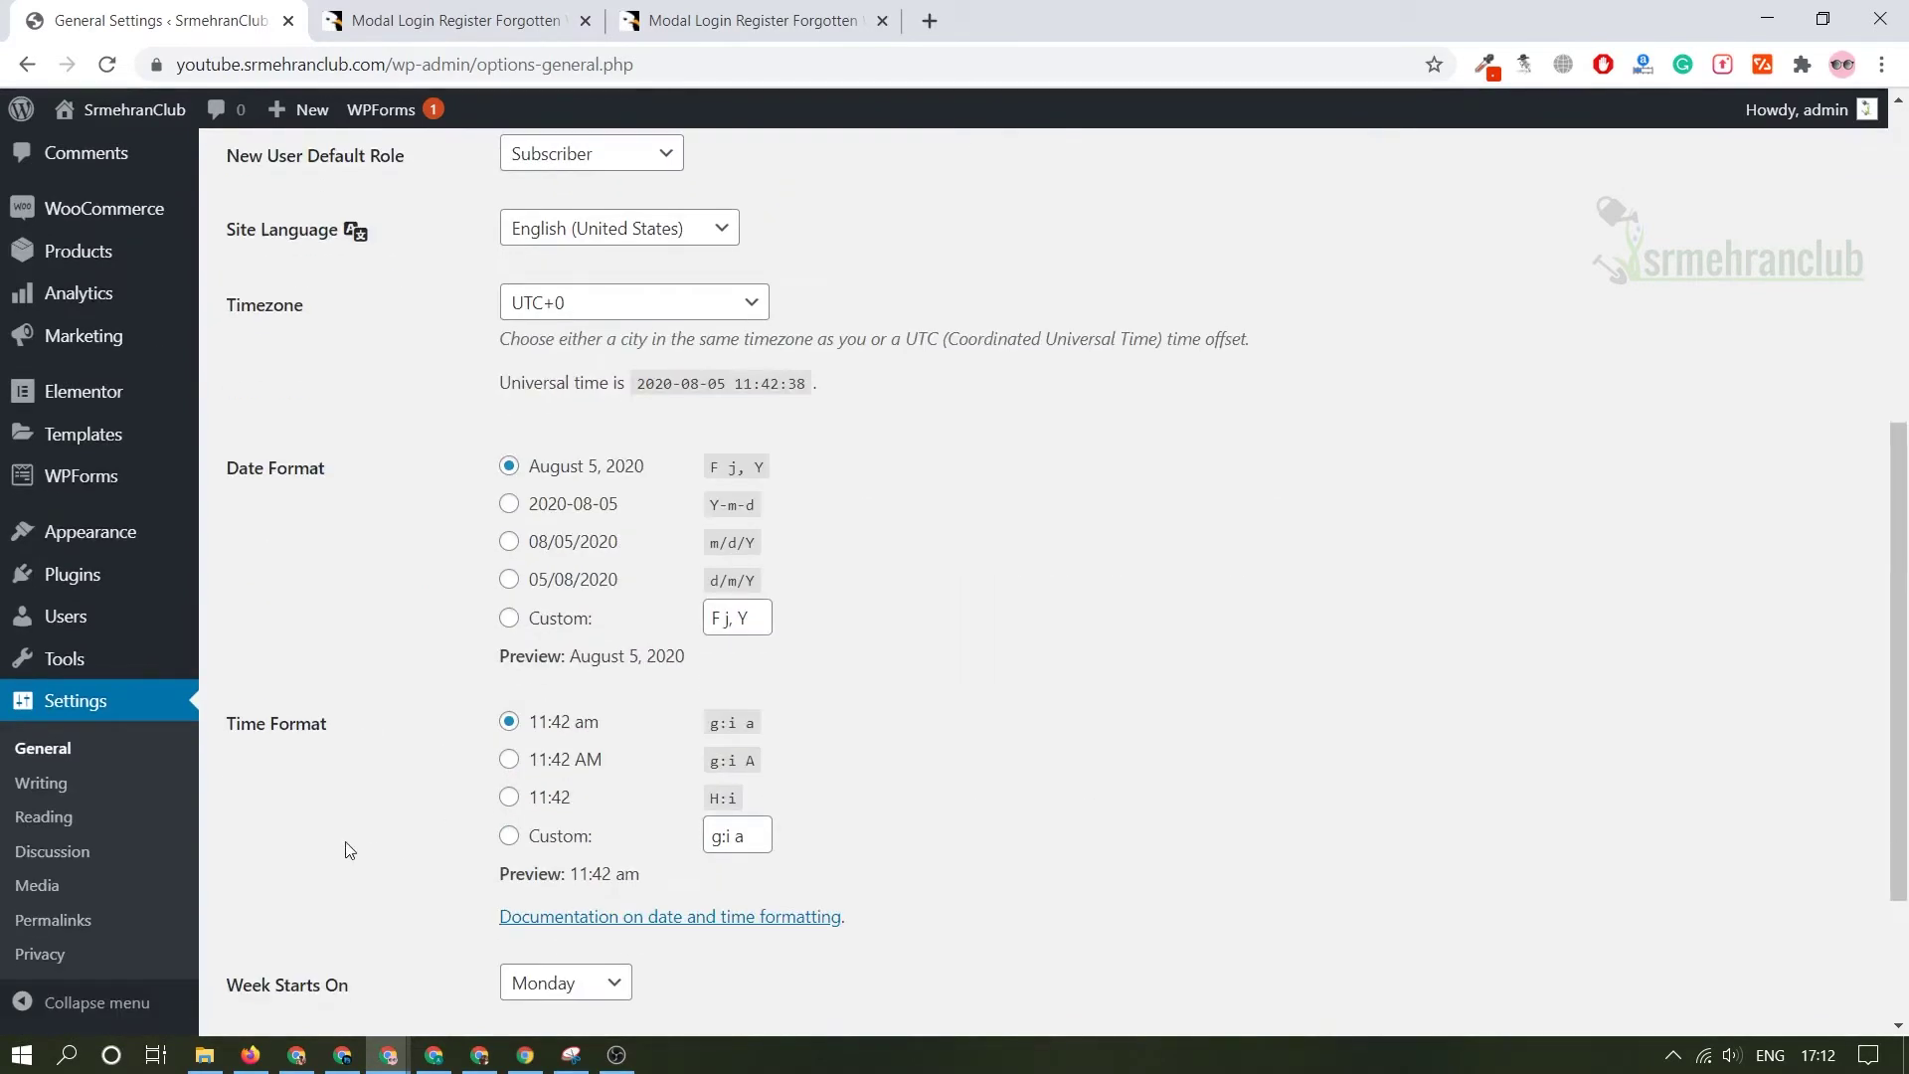
pyautogui.scroll(-2, 348, 849)
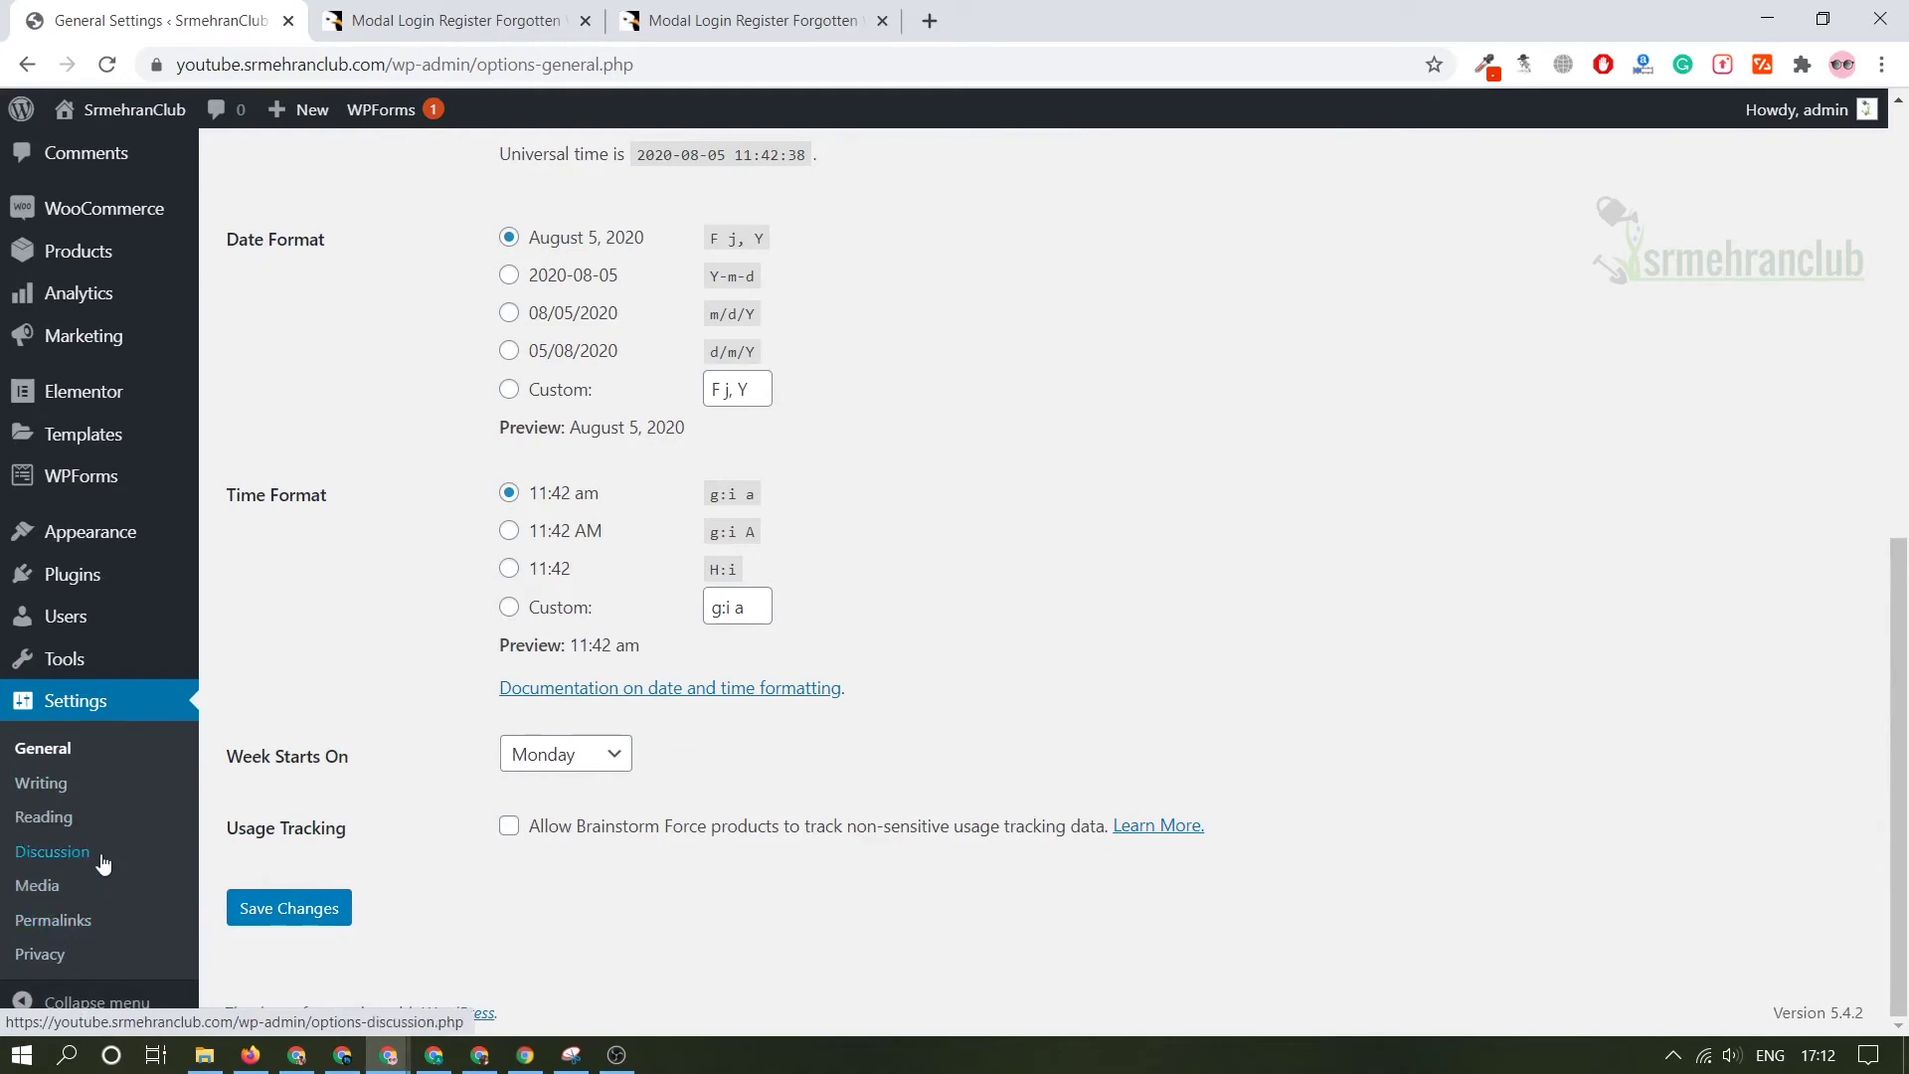
pyautogui.scroll(9, 103, 863)
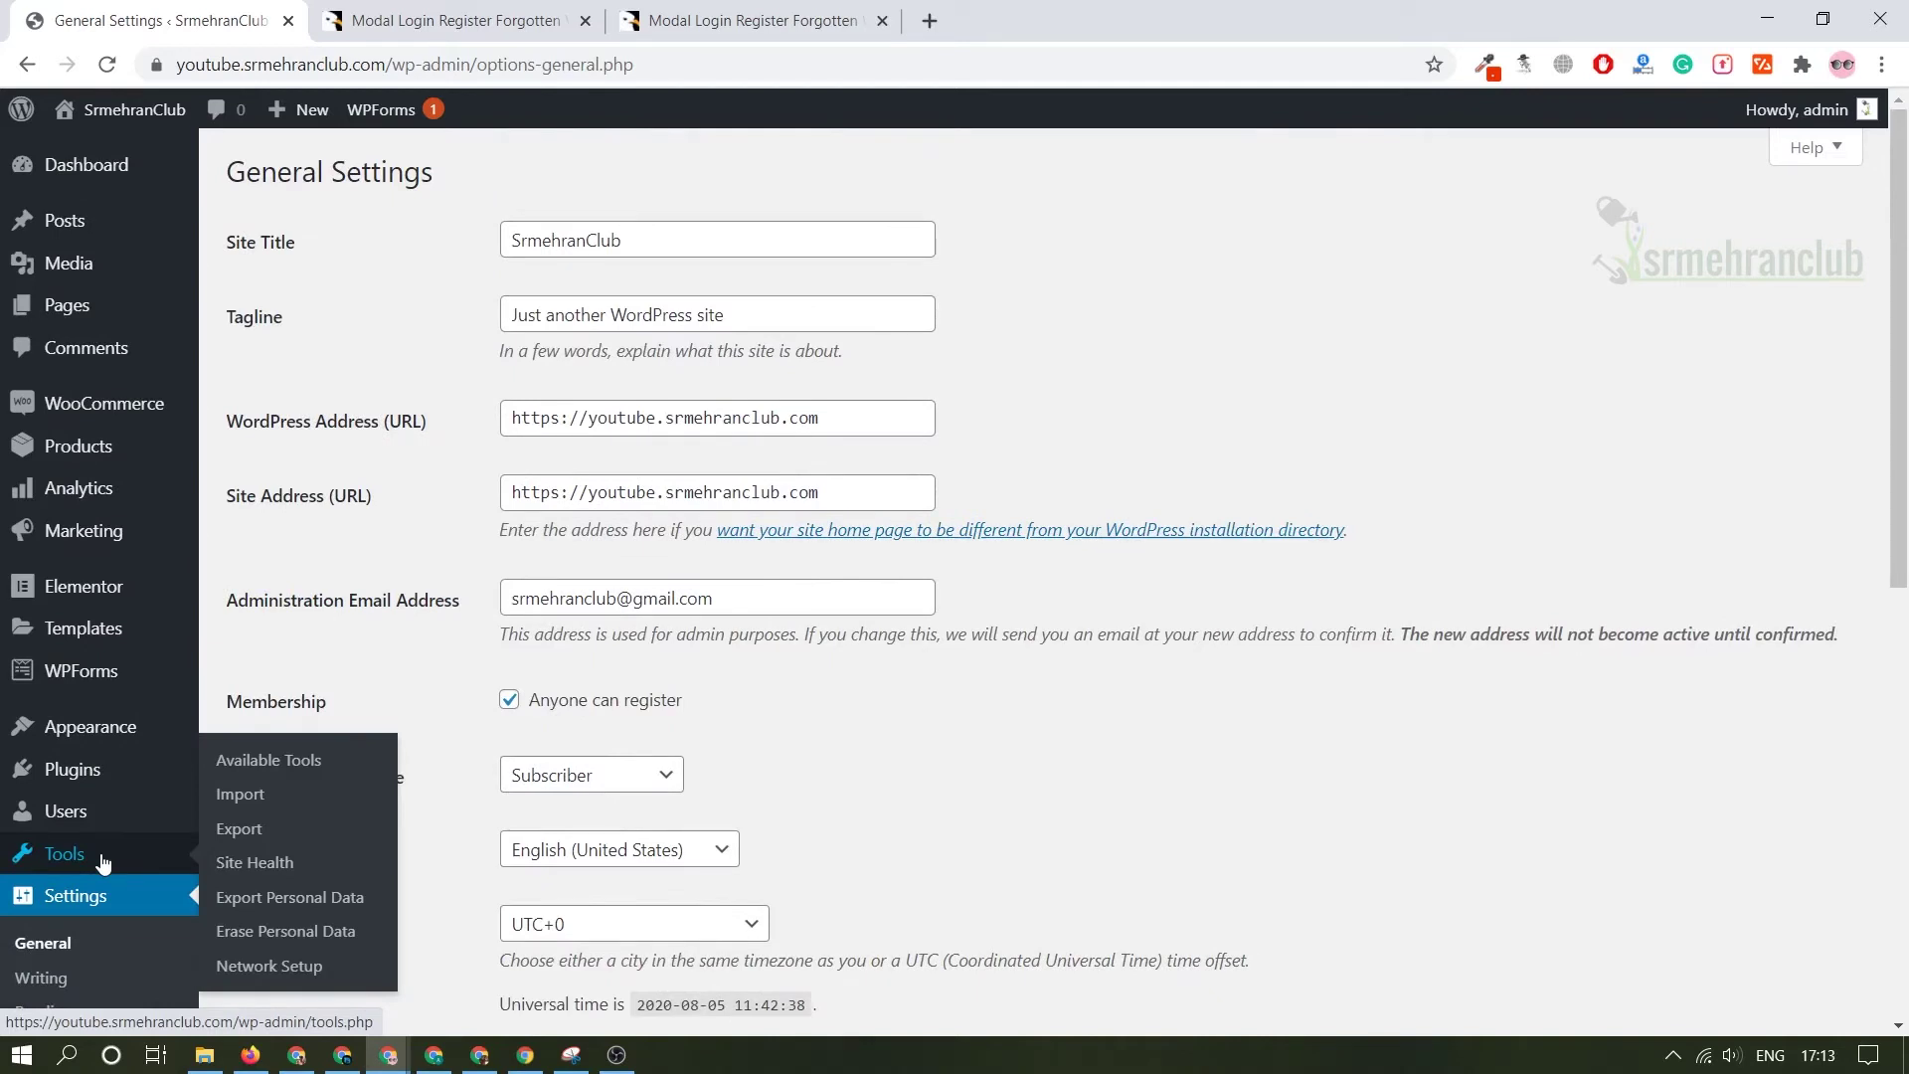
pyautogui.moveTo(92, 795)
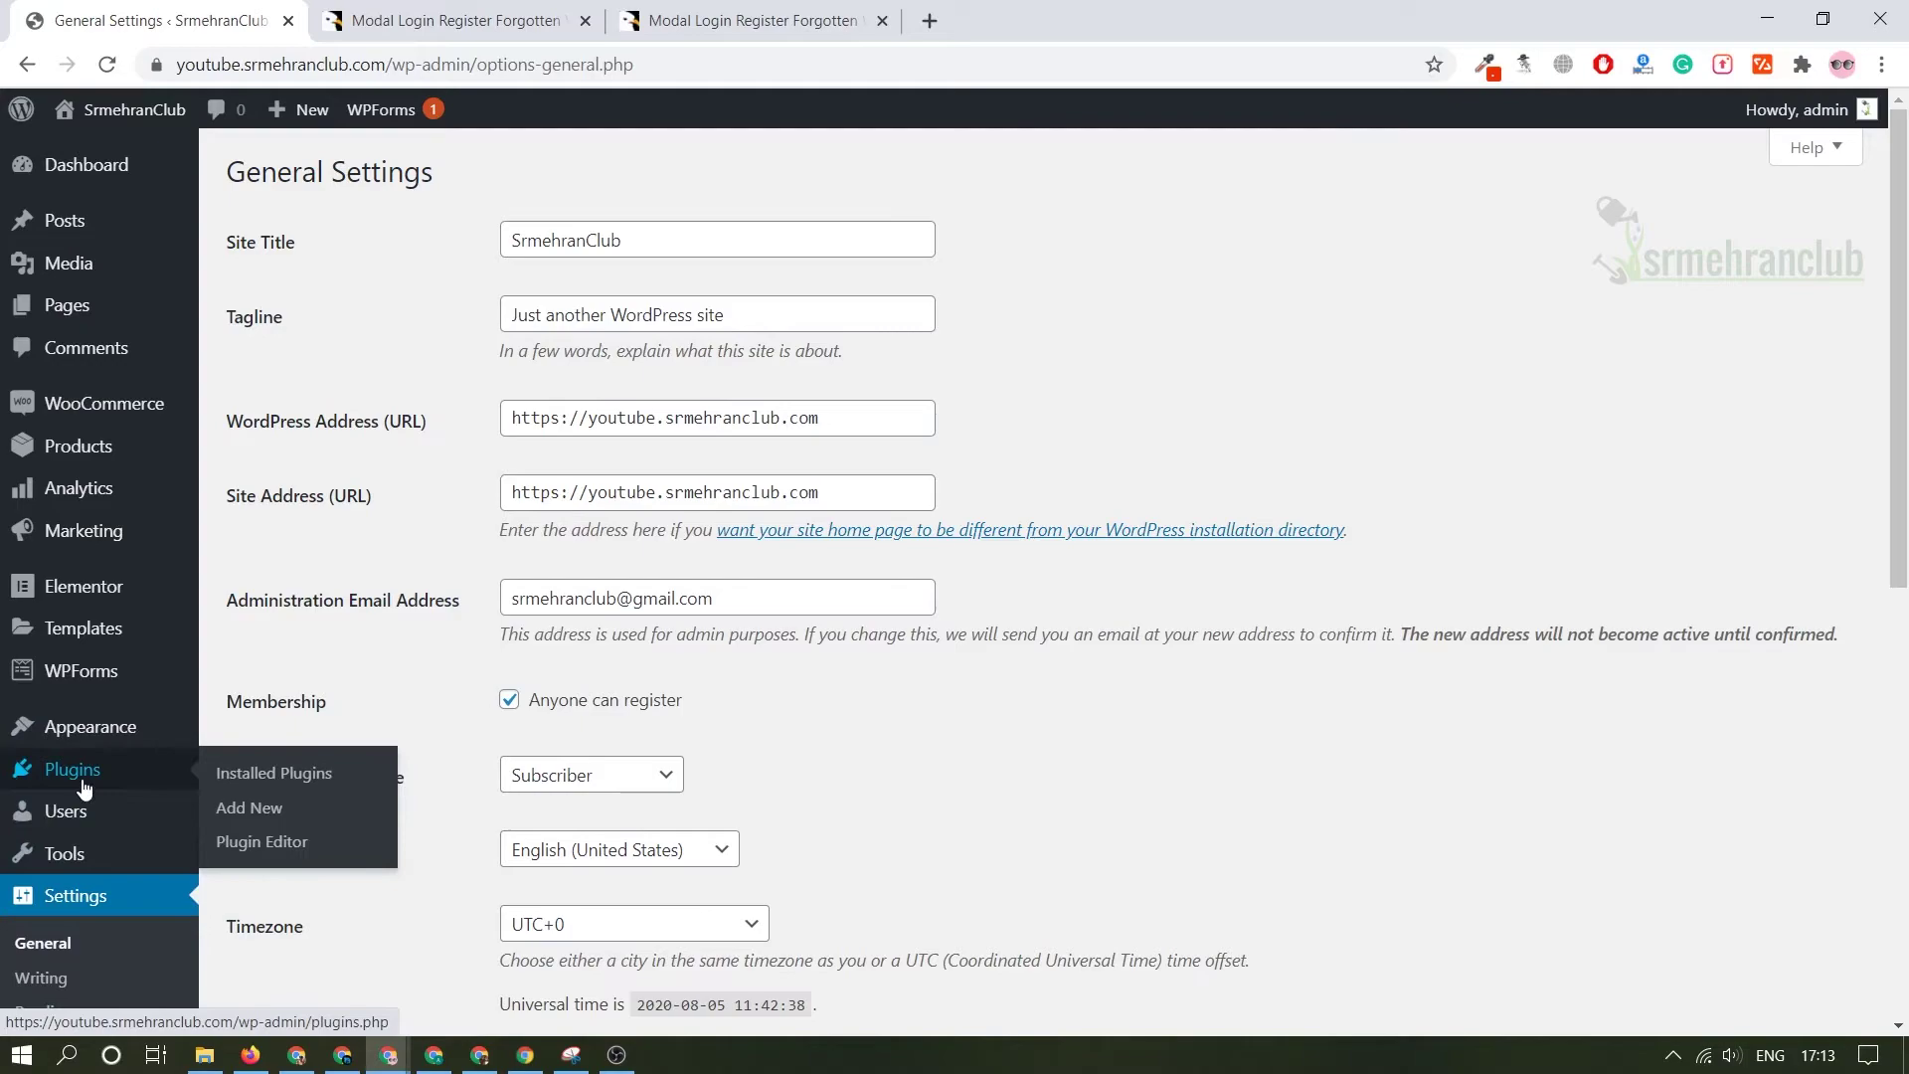
# - Open Plugins > Add New and switch to the Popular plugins list
pyautogui.click(264, 807)
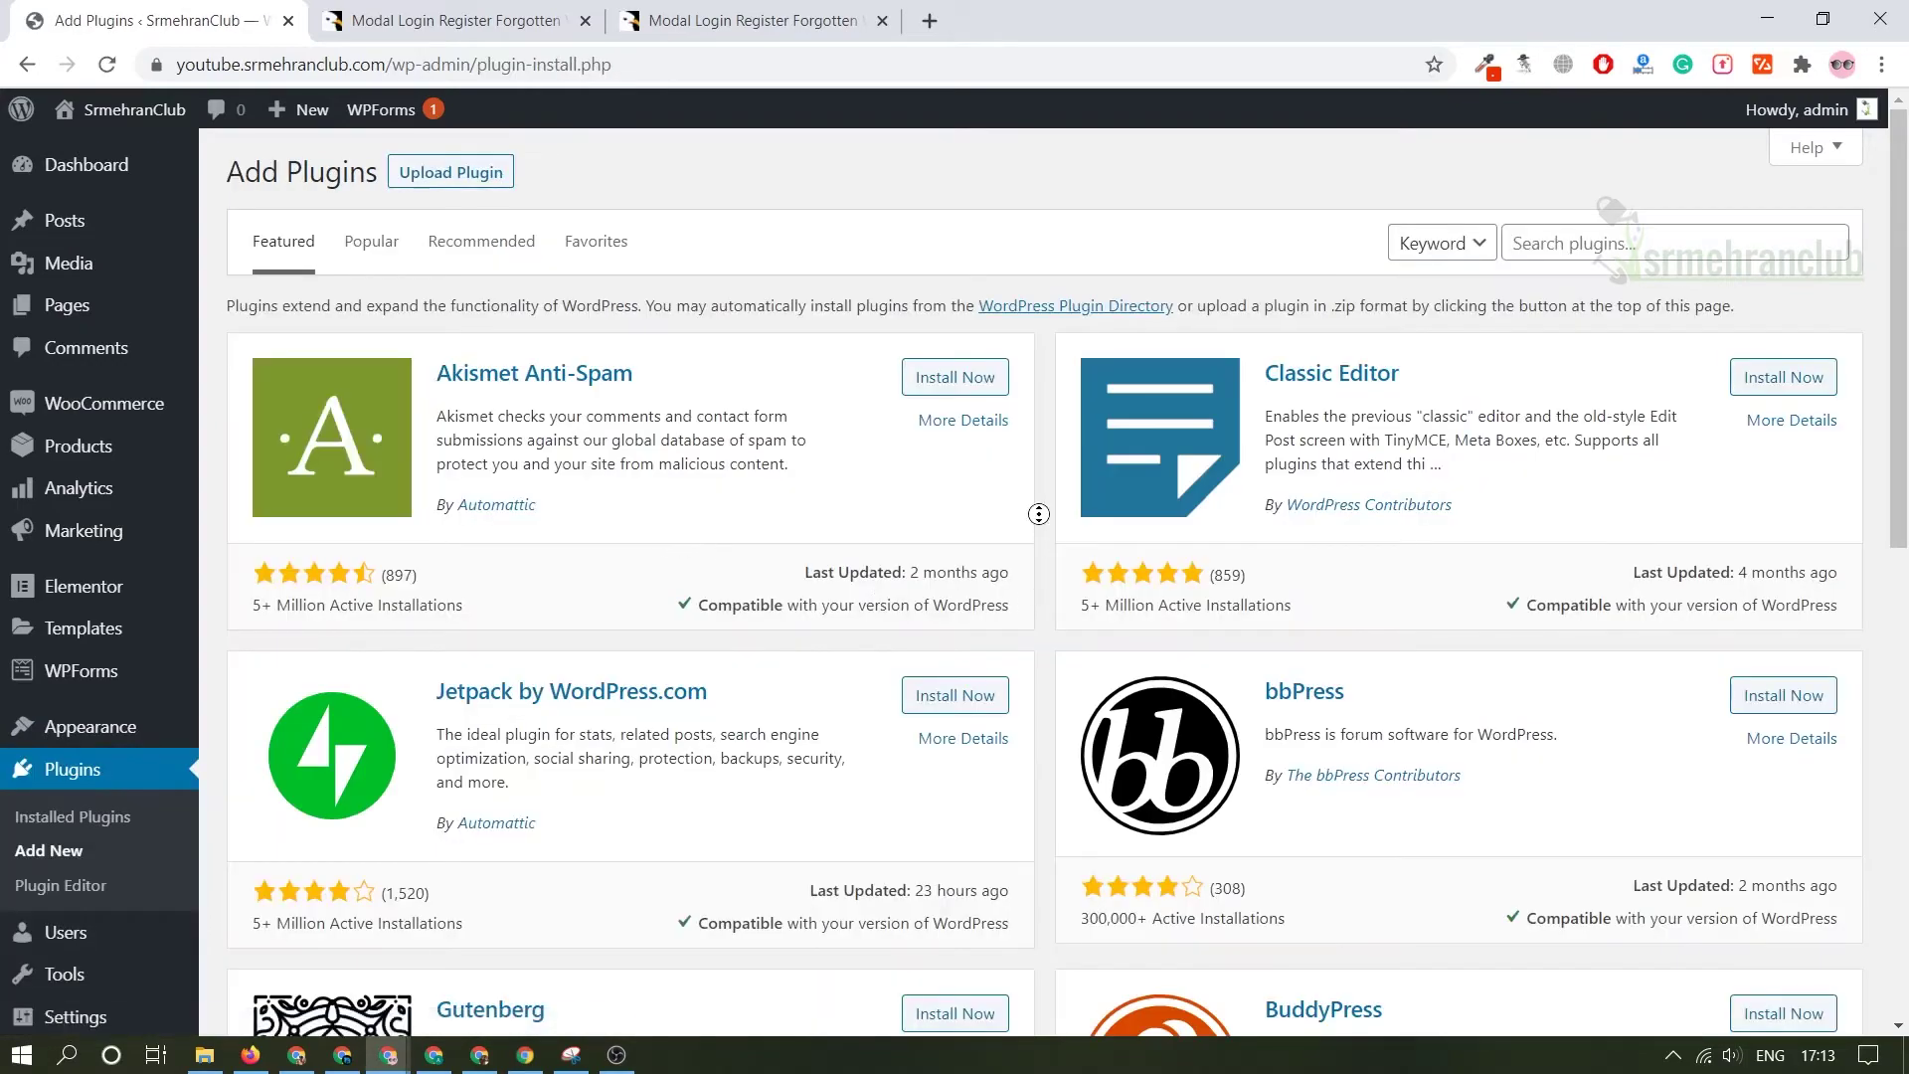
pyautogui.scroll(-3, 1091, 725)
pyautogui.scroll(-8, 1091, 725)
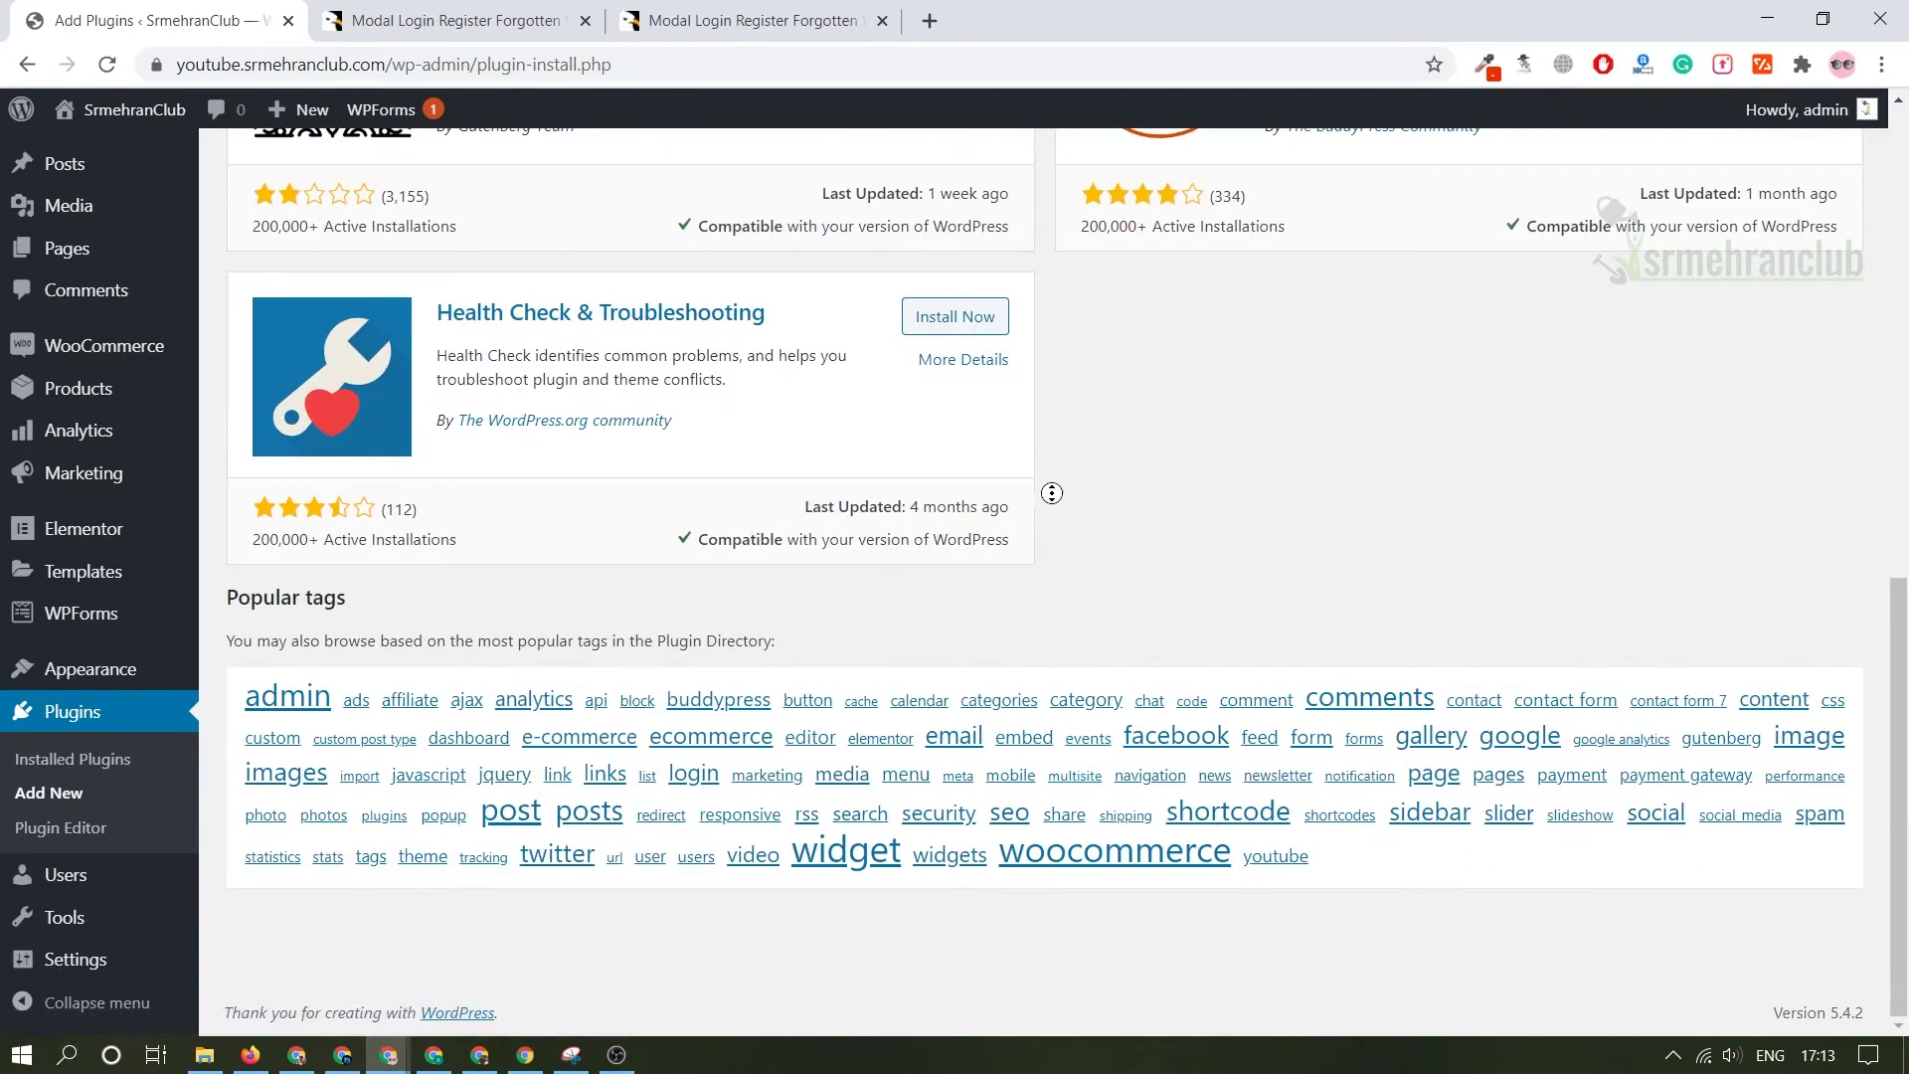
pyautogui.scroll(1, 1052, 493)
pyautogui.scroll(10, 1051, 493)
pyautogui.click(371, 240)
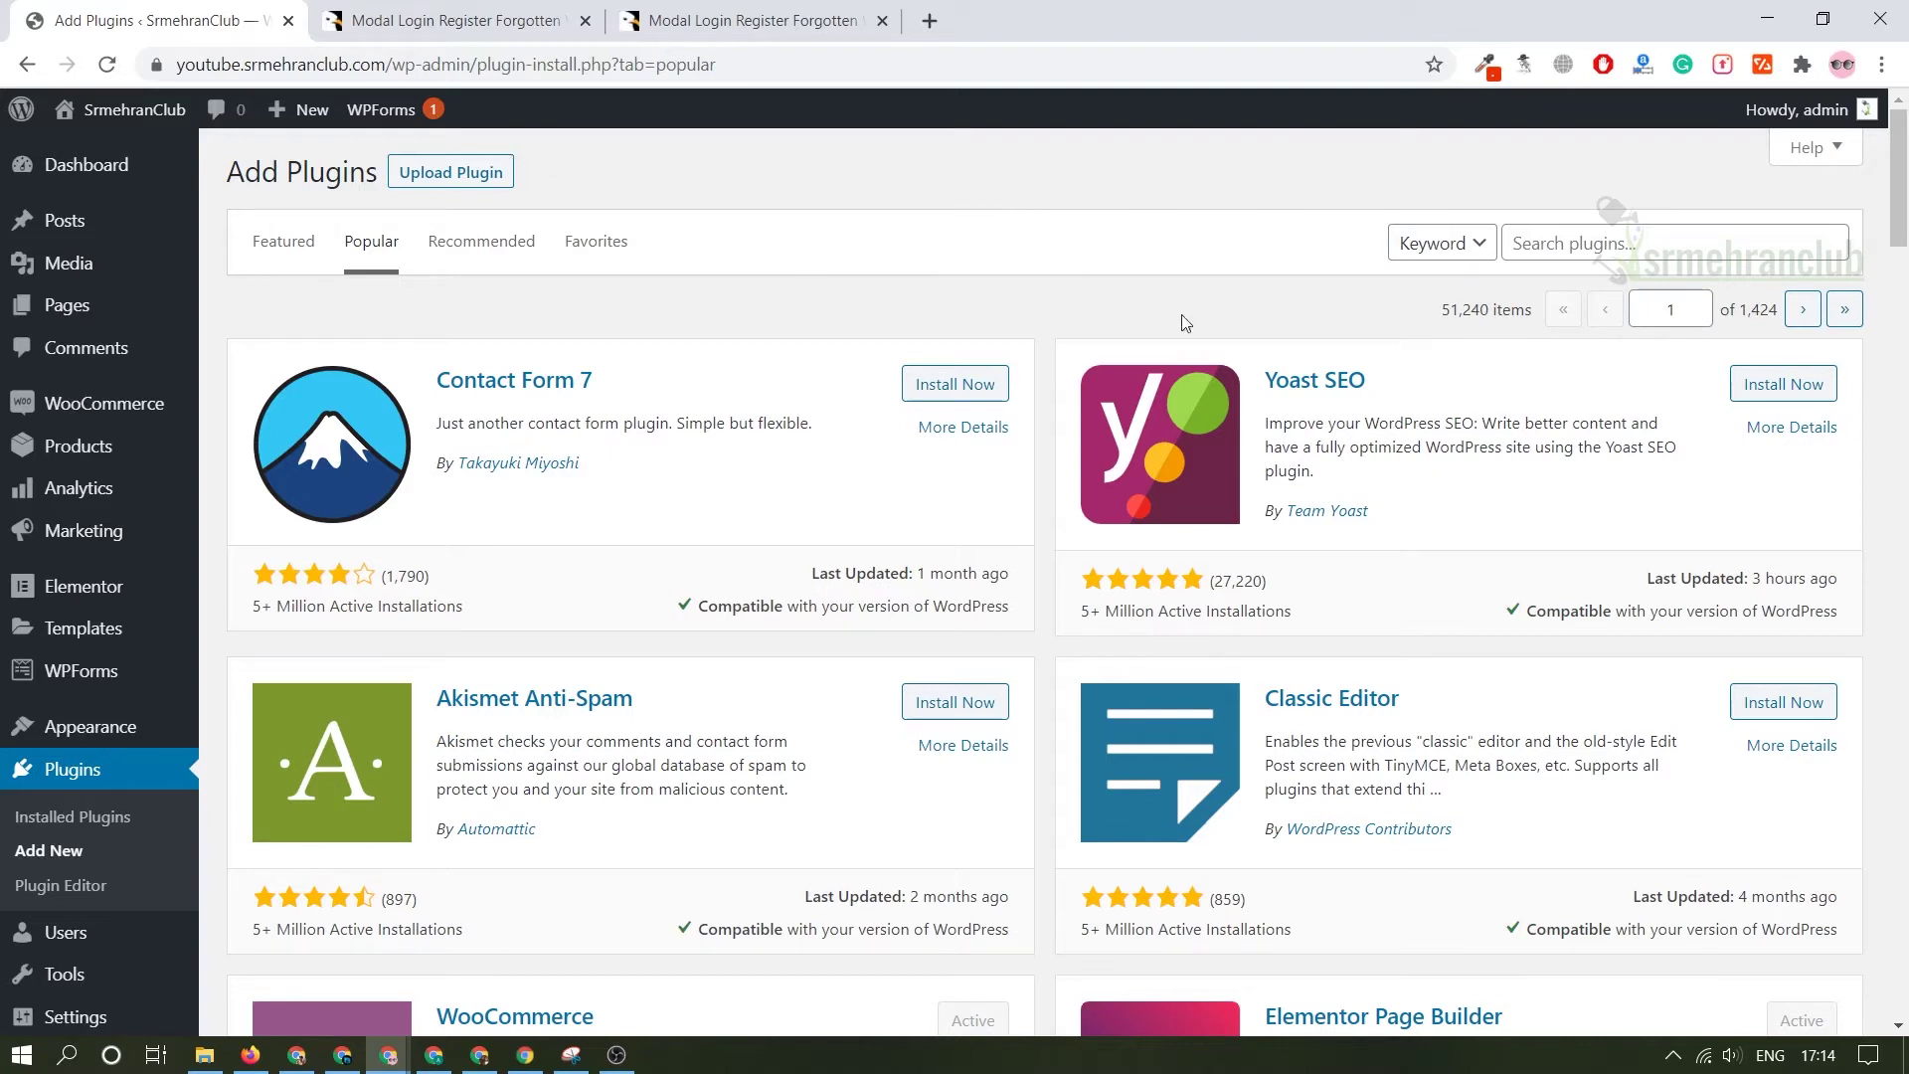
# - Upload and install the codecanyon modal login plugin zip
pyautogui.click(488, 174)
pyautogui.click(845, 394)
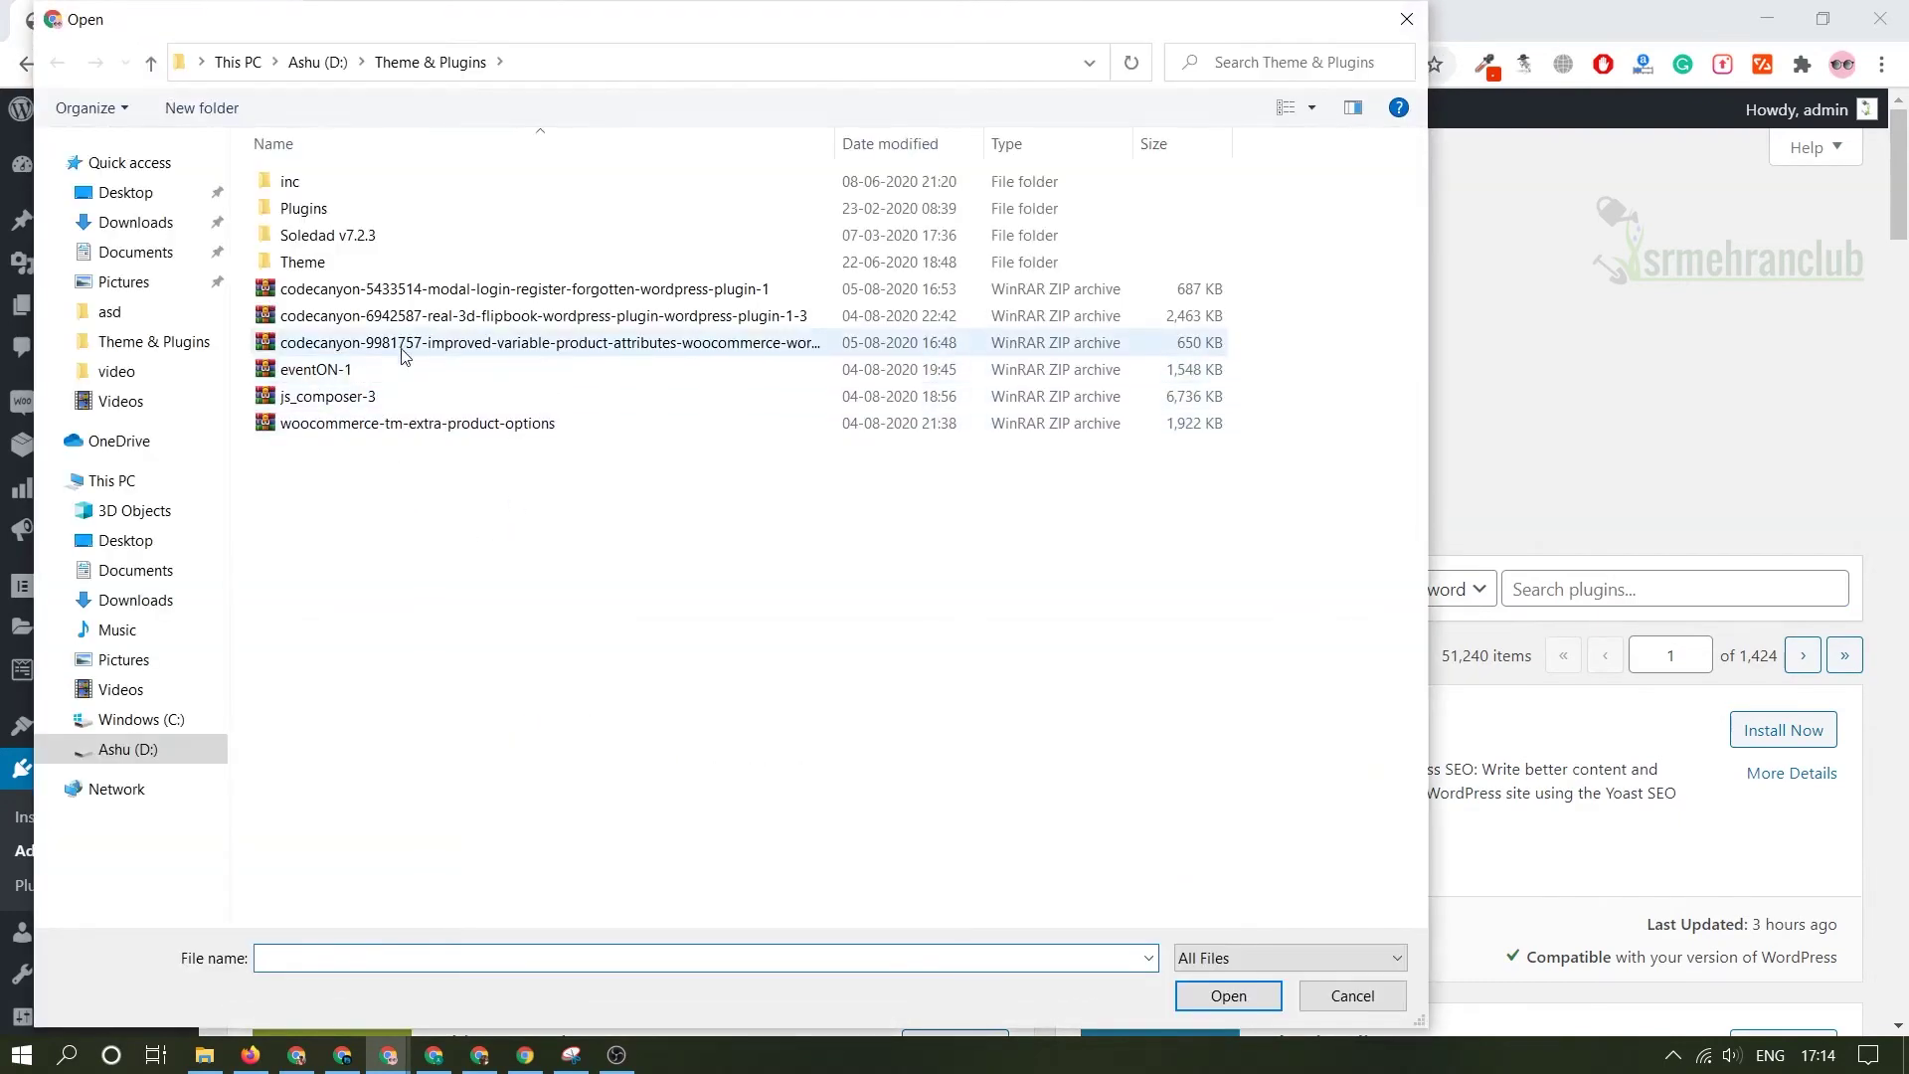
pyautogui.doubleClick(512, 293)
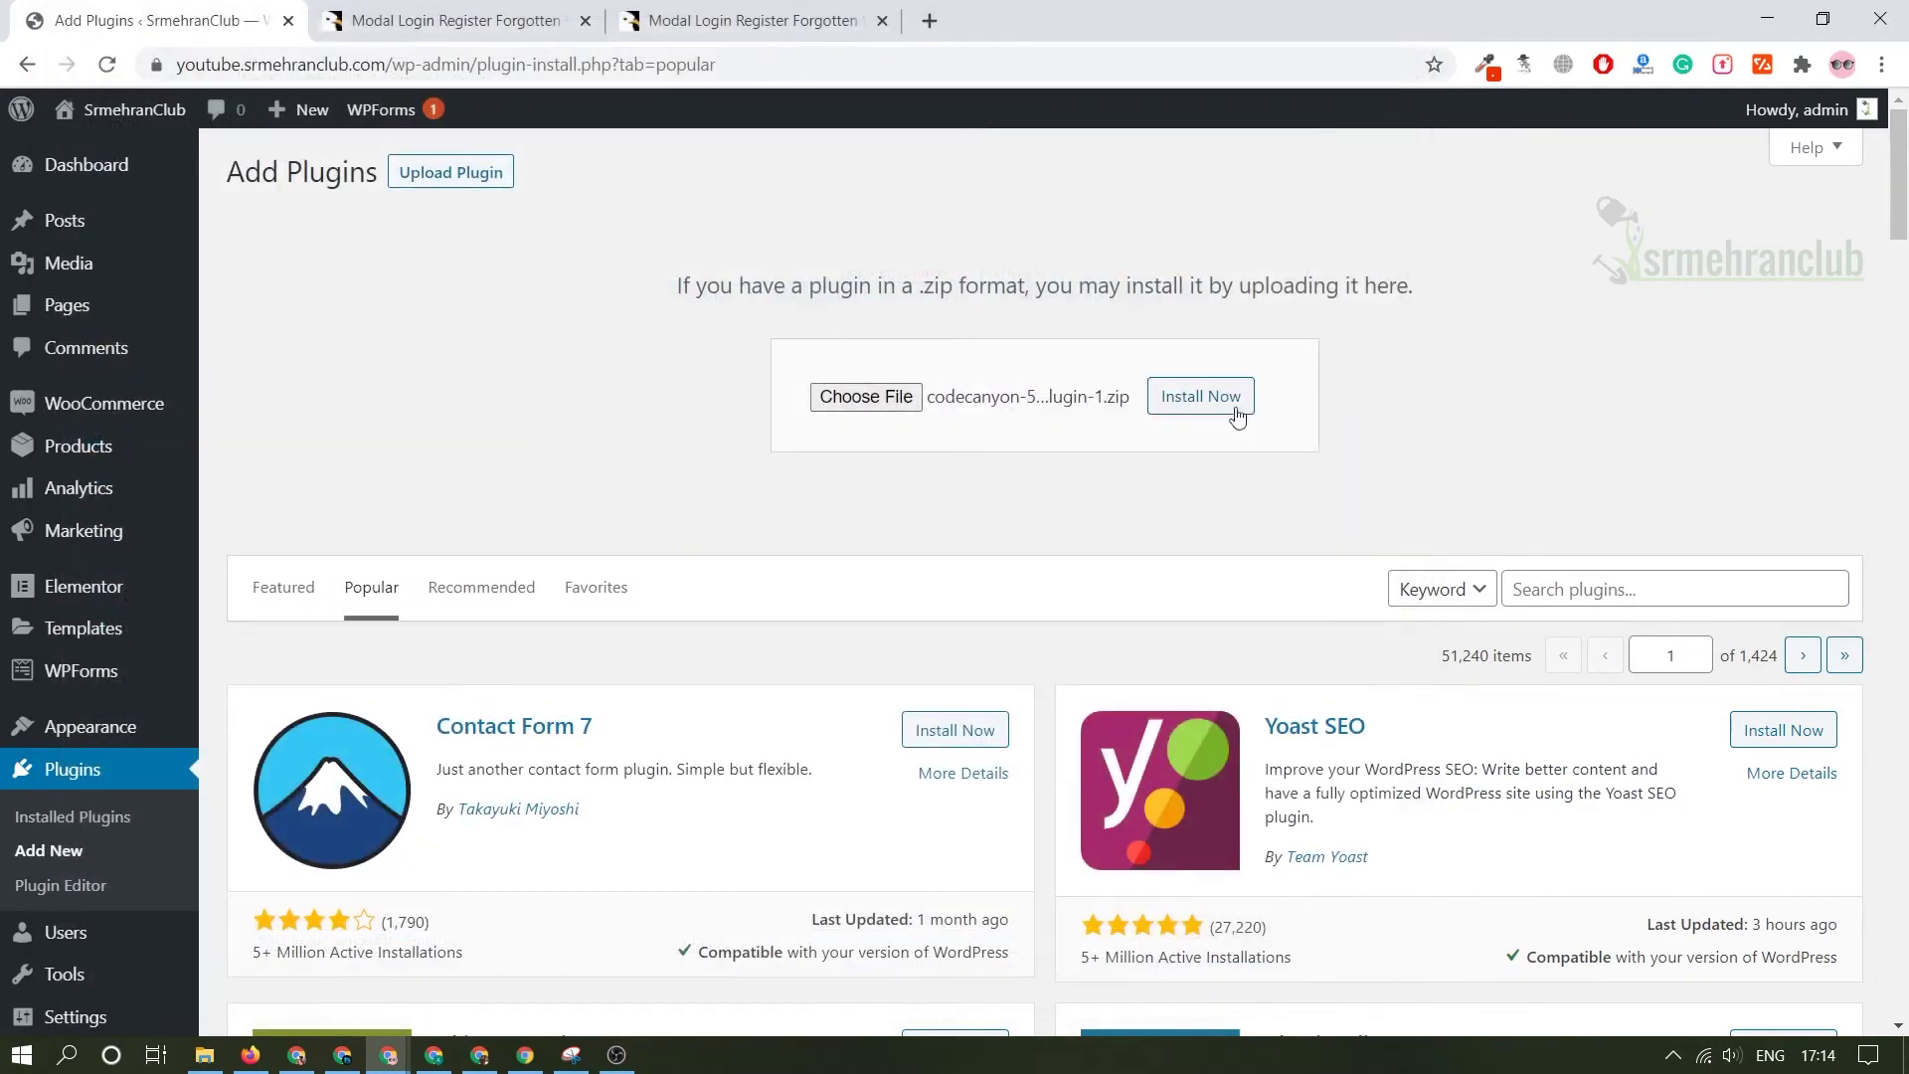
pyautogui.click(1233, 402)
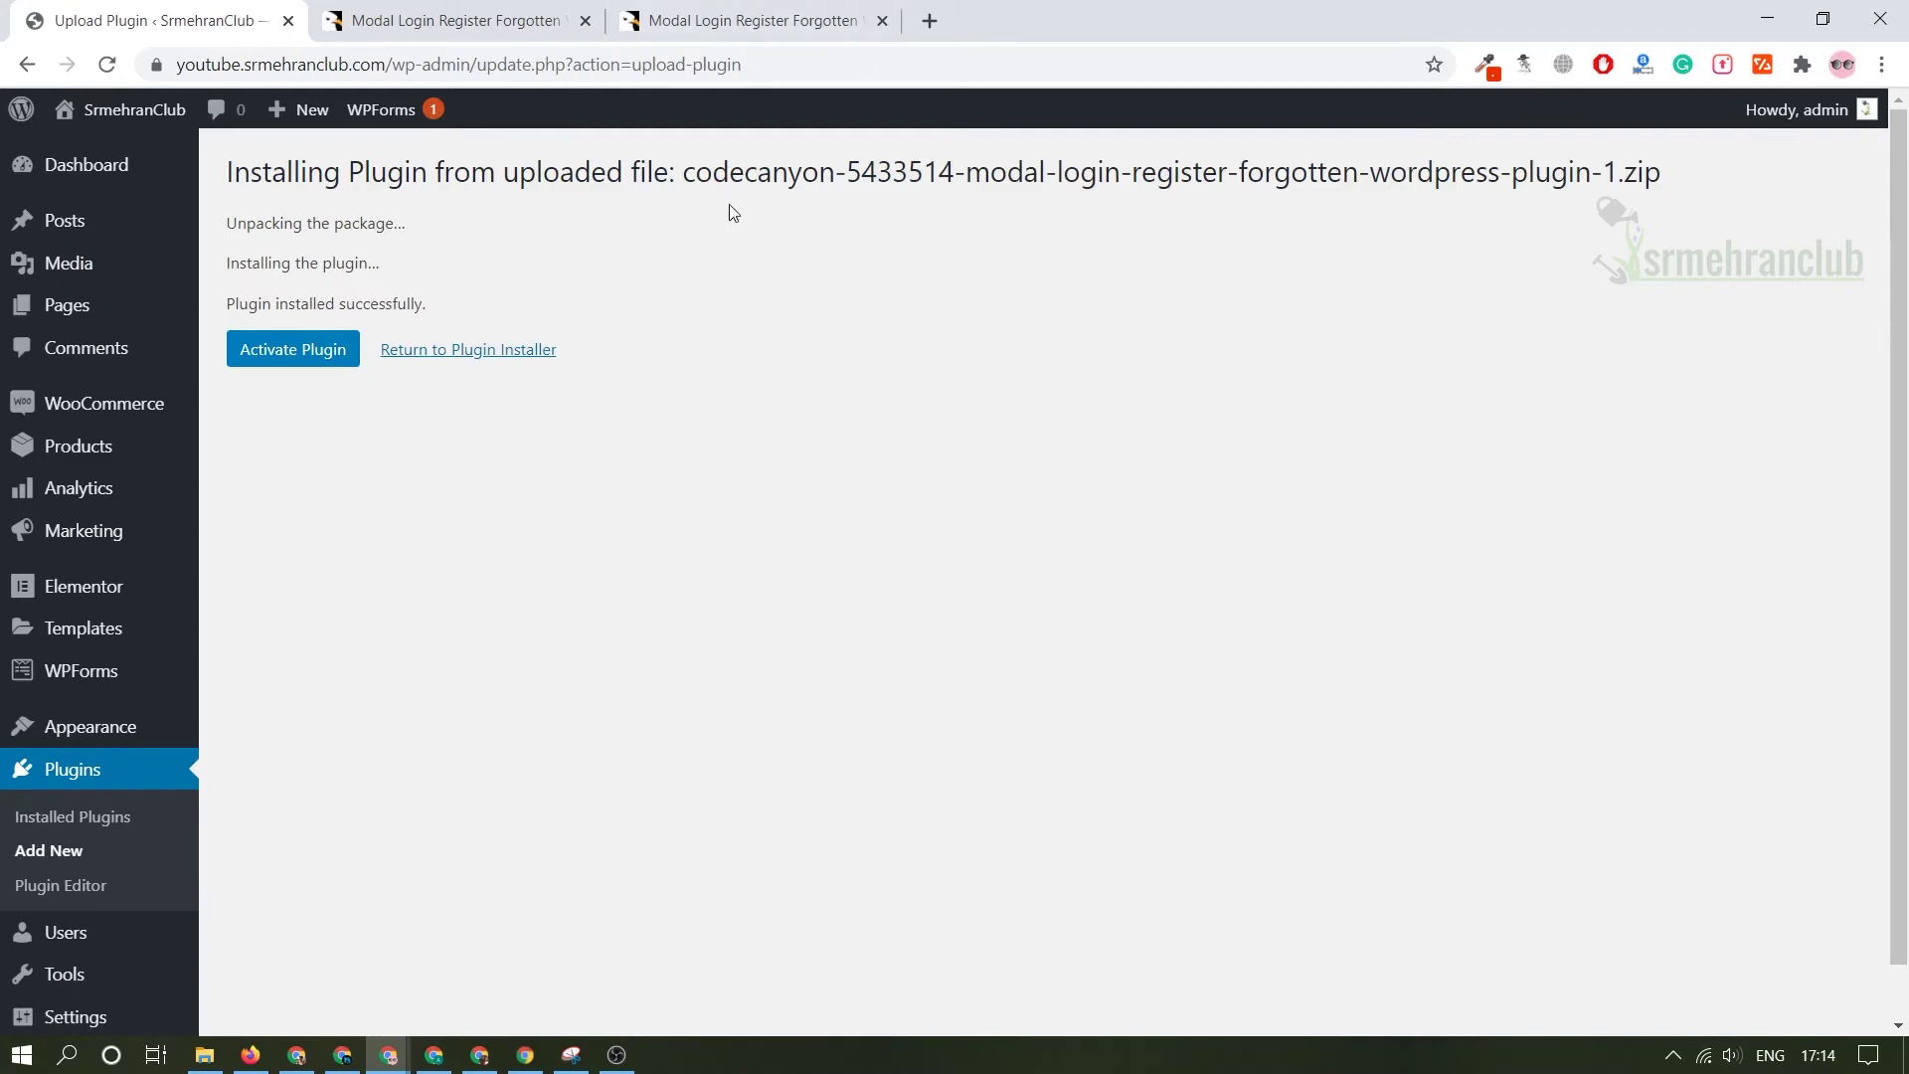
# - Activate PressApps Modal Login and find it in the plugins list
pyautogui.click(306, 353)
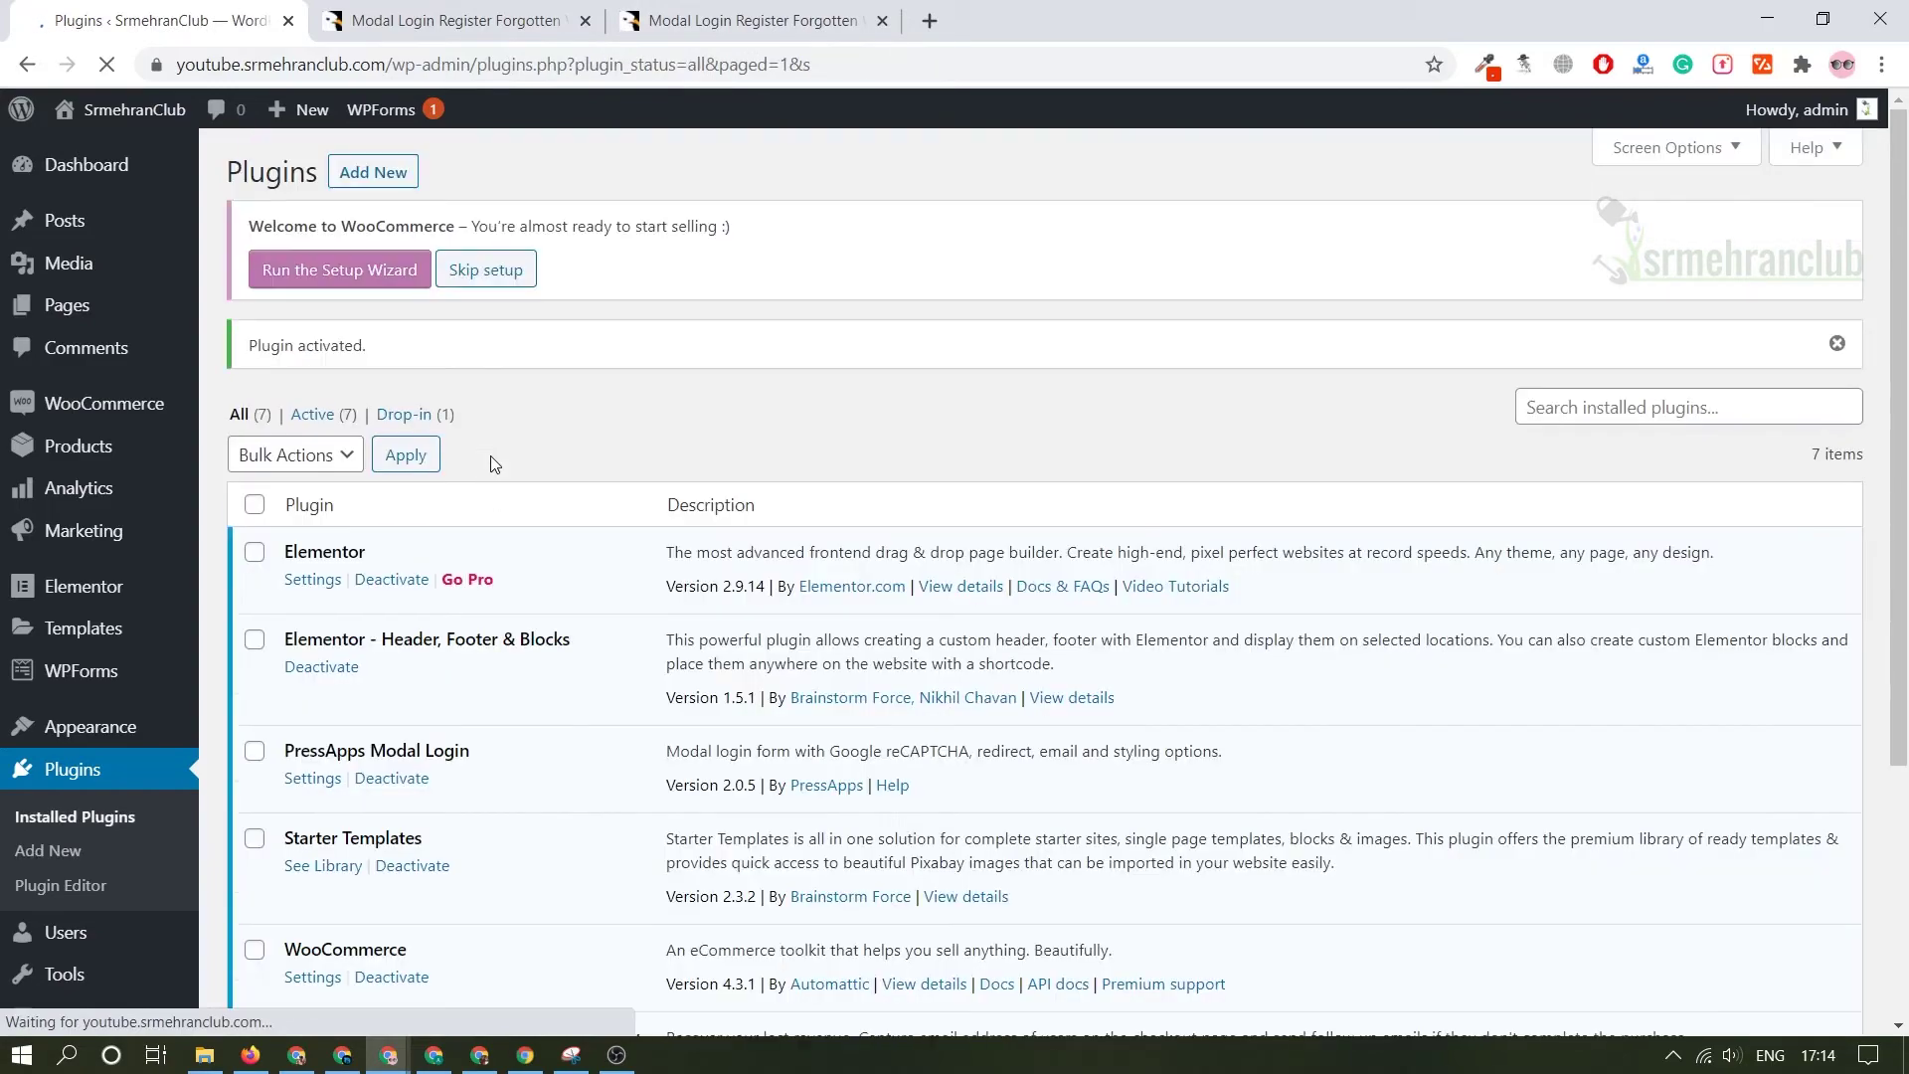
pyautogui.scroll(-1, 545, 450)
pyautogui.scroll(-3, 545, 450)
pyautogui.scroll(4, 557, 437)
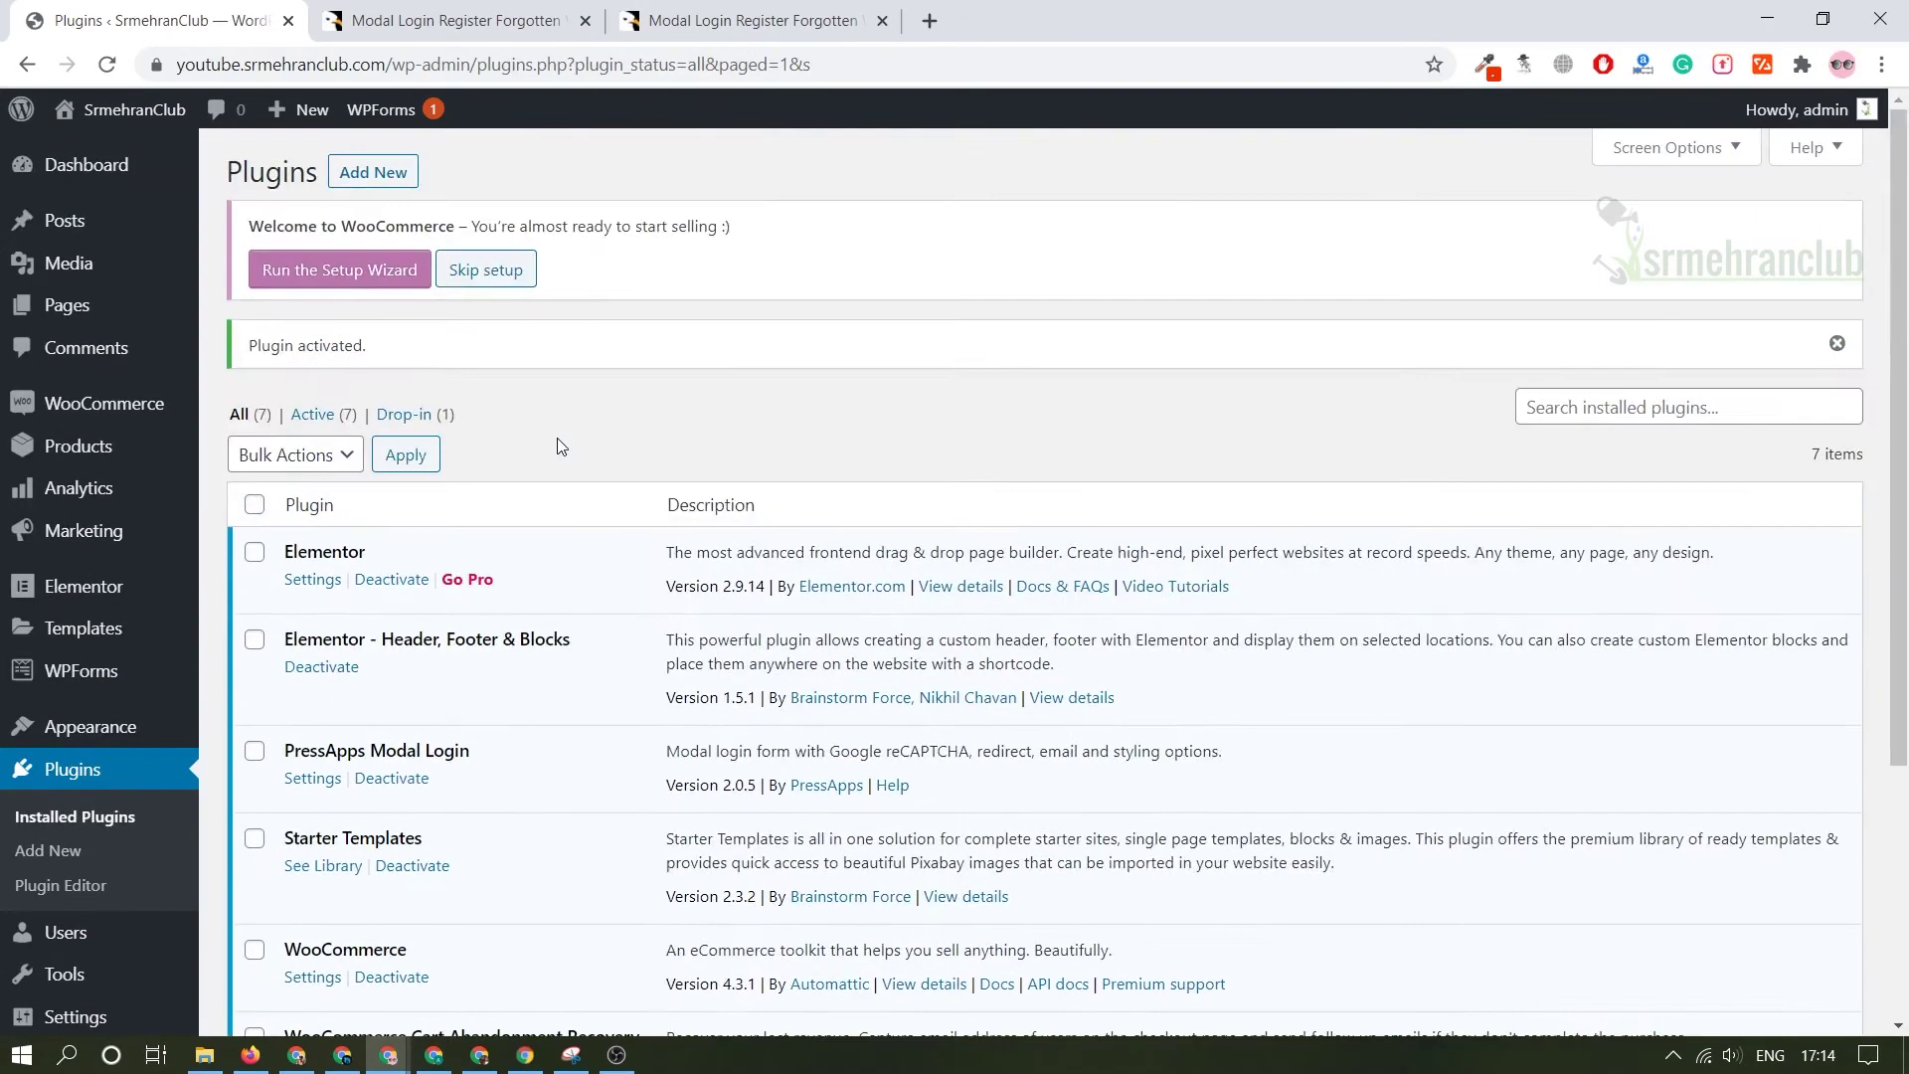
pyautogui.scroll(-3, 556, 438)
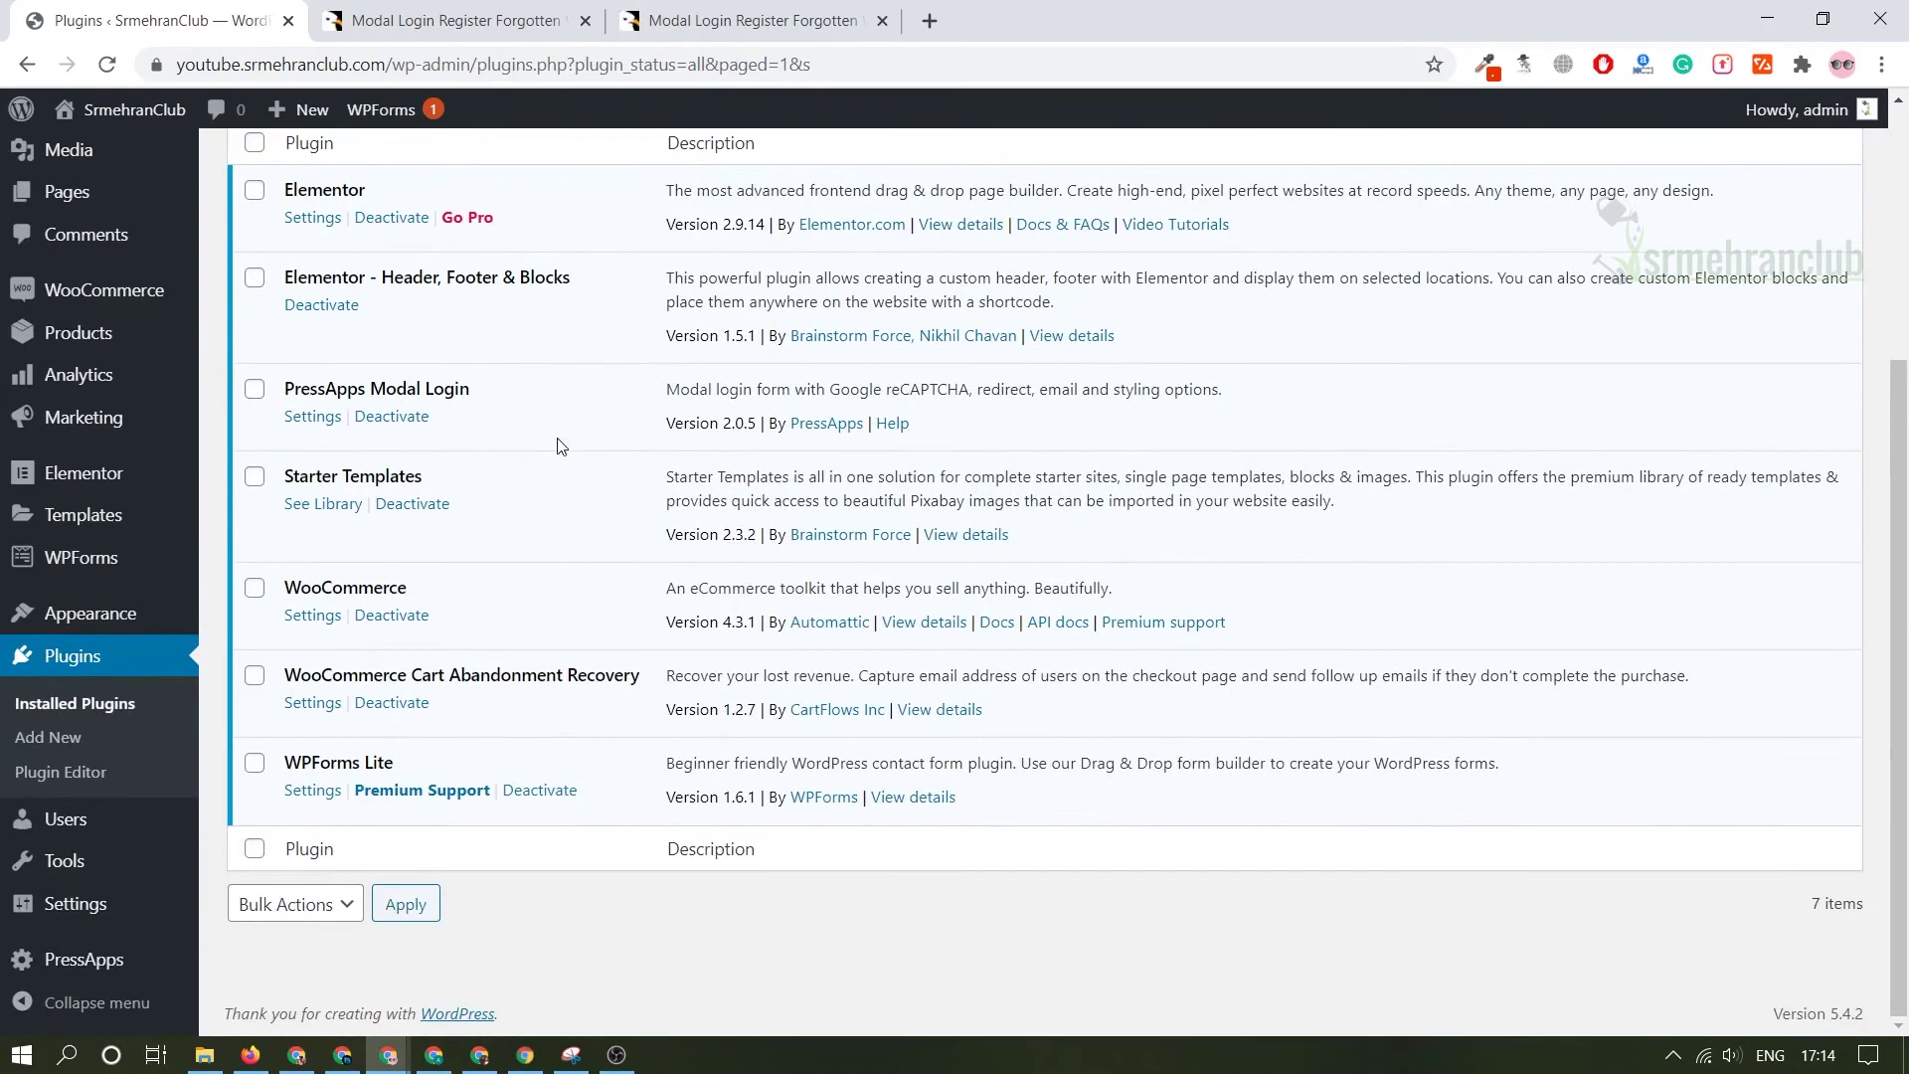
pyautogui.tripleClick(412, 388)
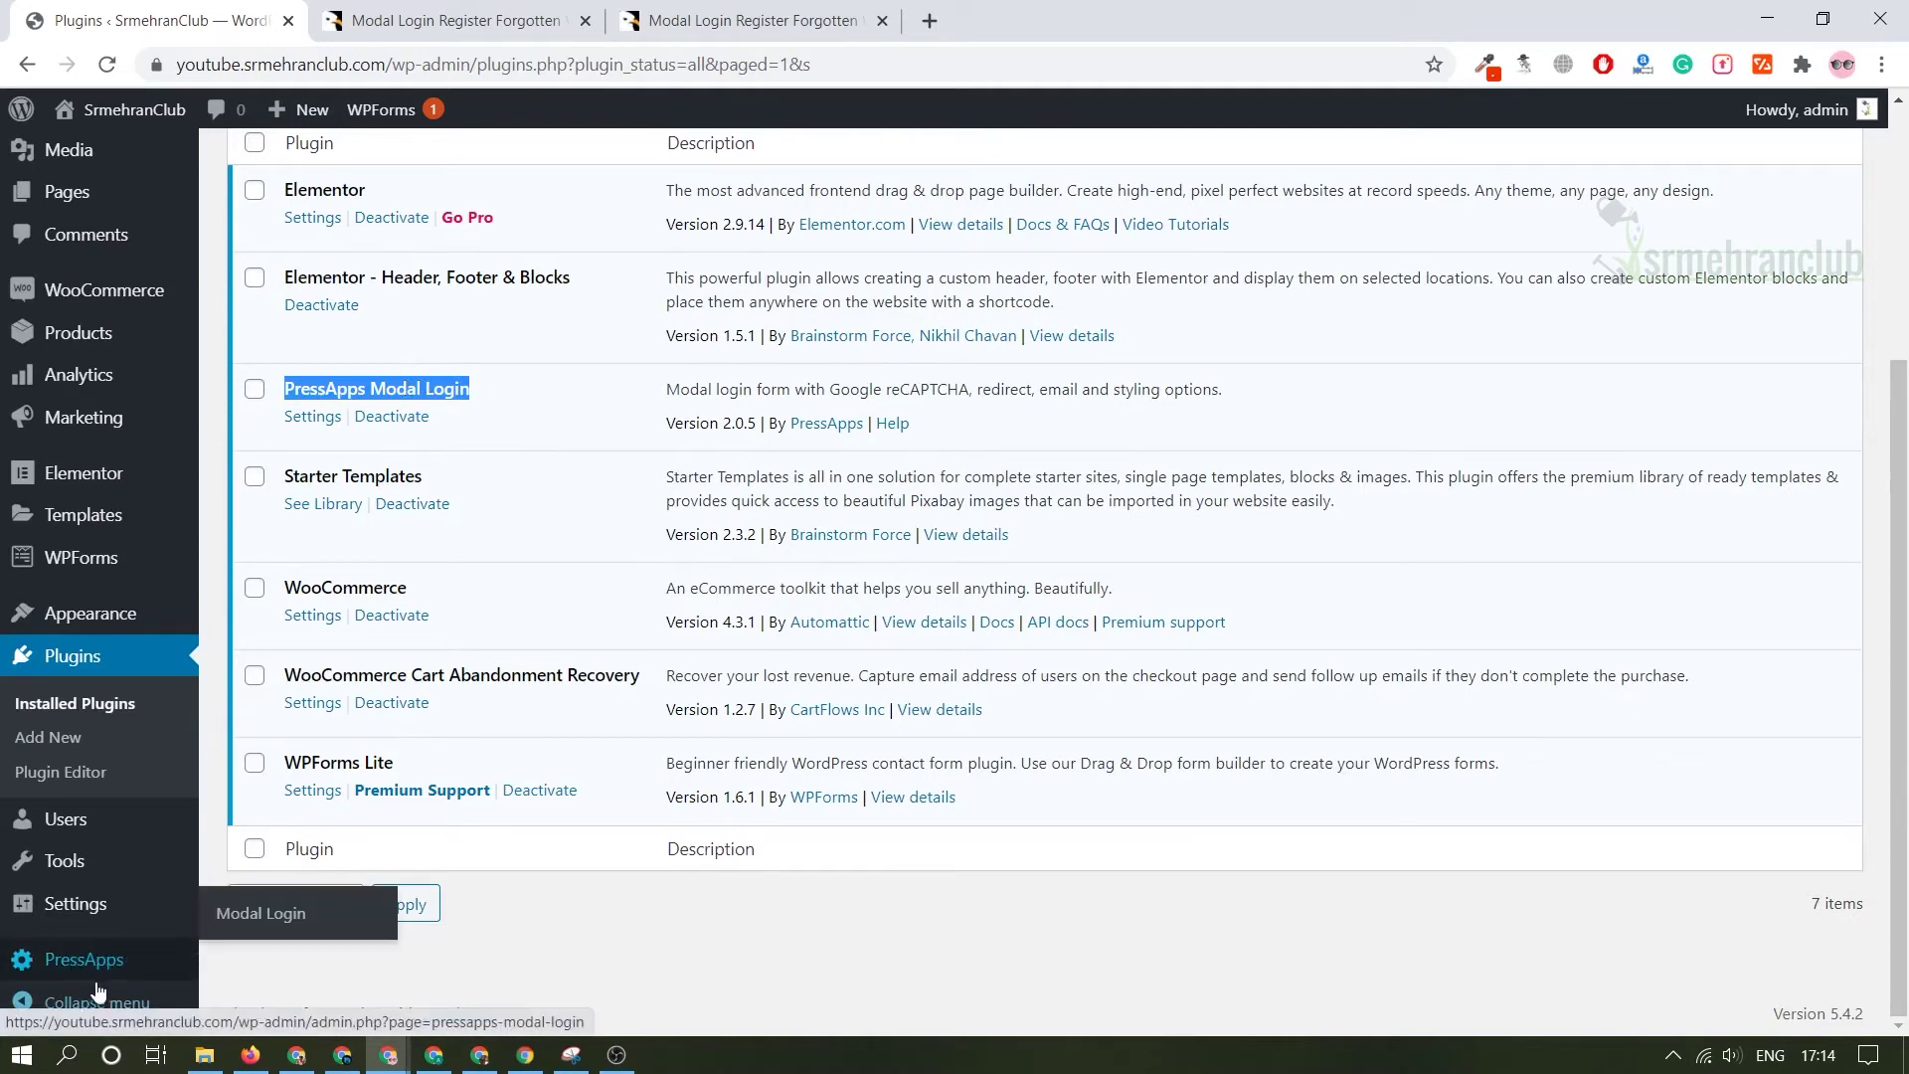
# - In Modal Login settings, set the login form Title to the demo's 'Welcome back!' heading
pyautogui.click(138, 965)
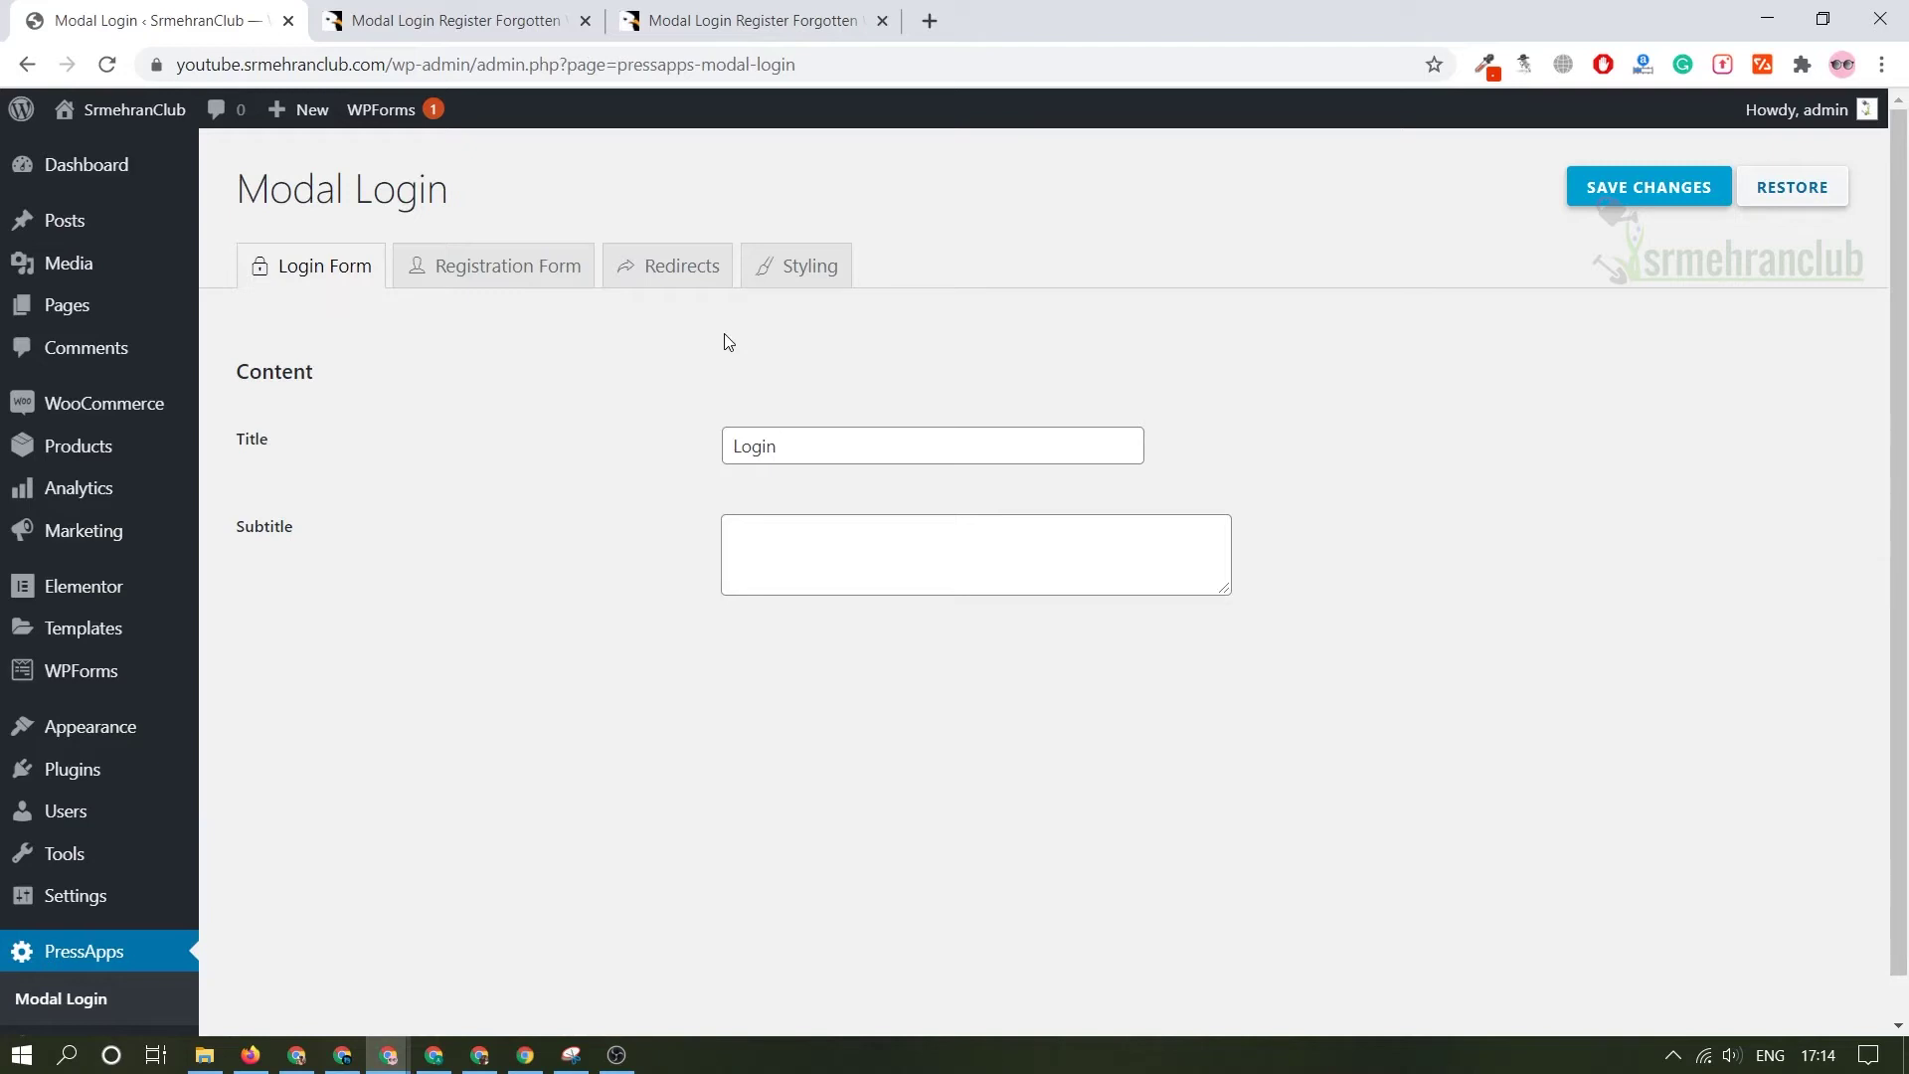
pyautogui.click(870, 454)
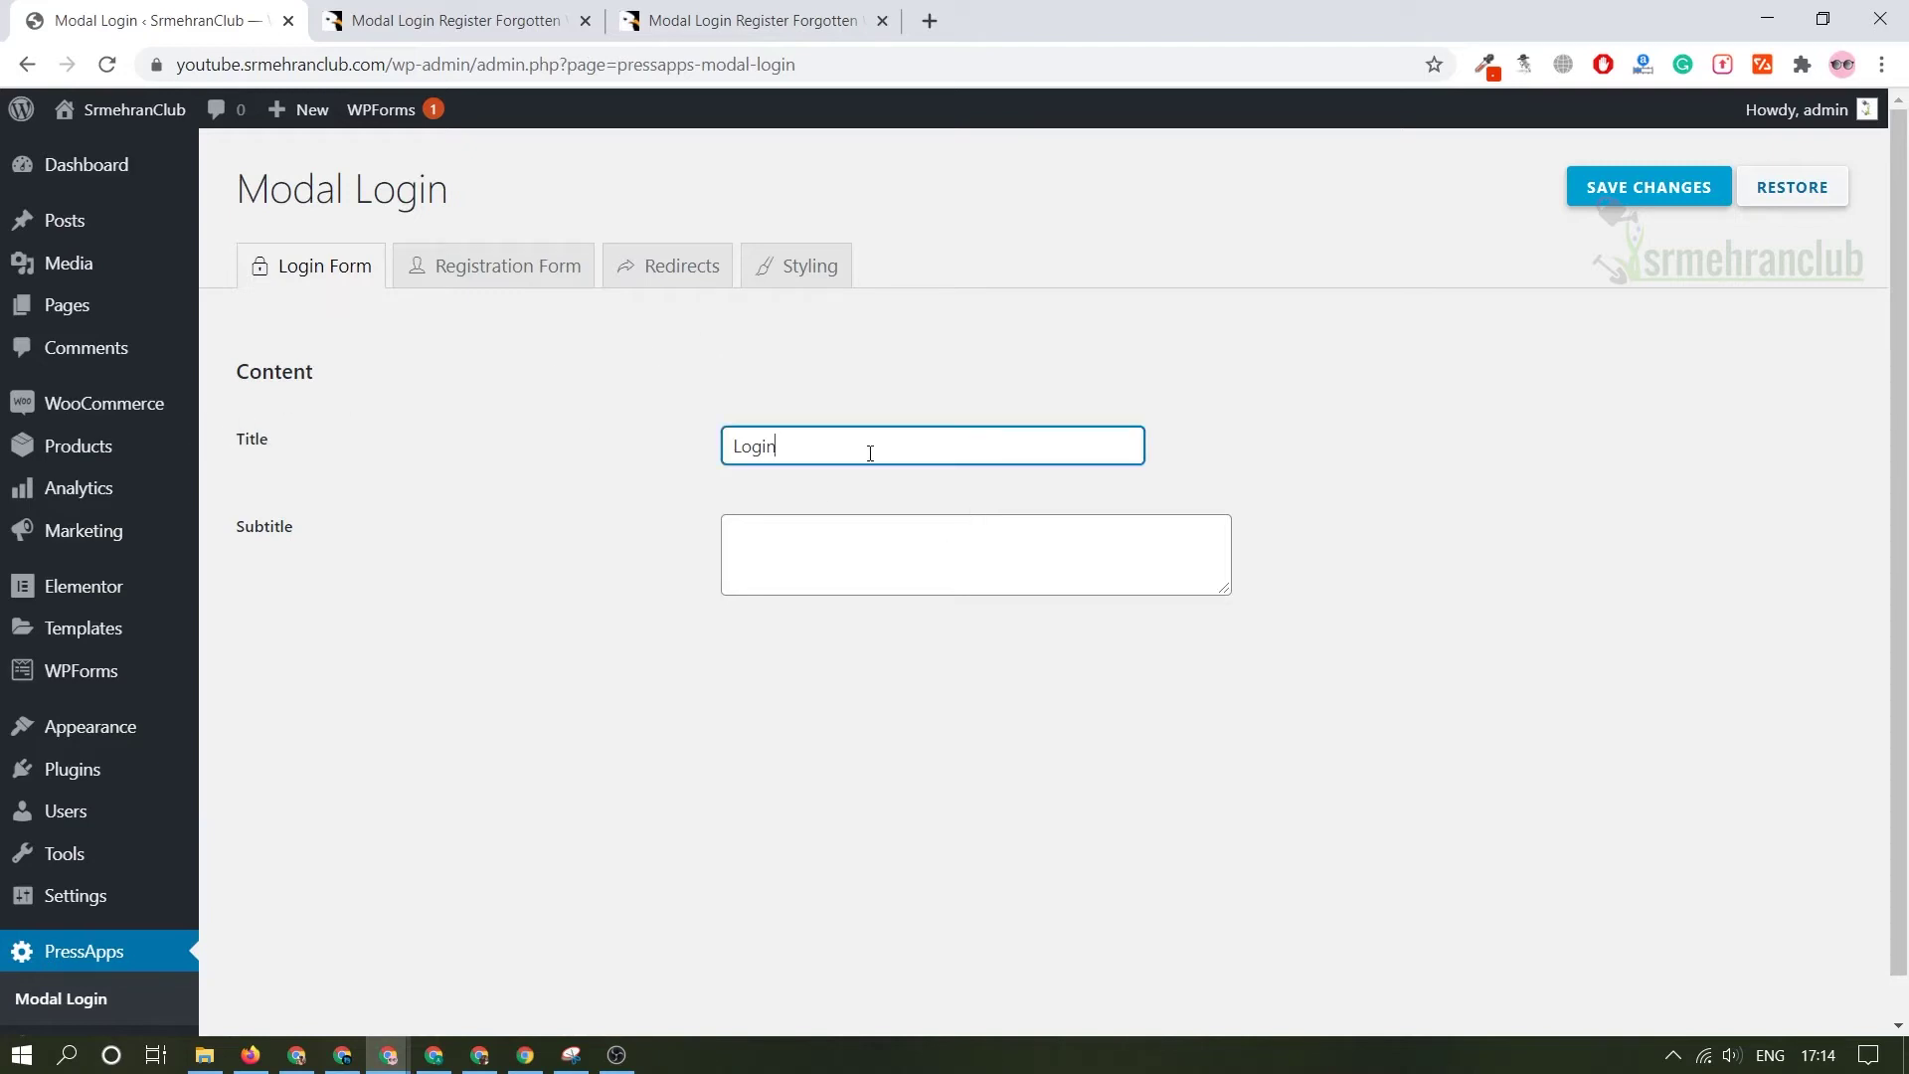
pyautogui.click(728, 12)
pyautogui.scroll(10, 1713, 698)
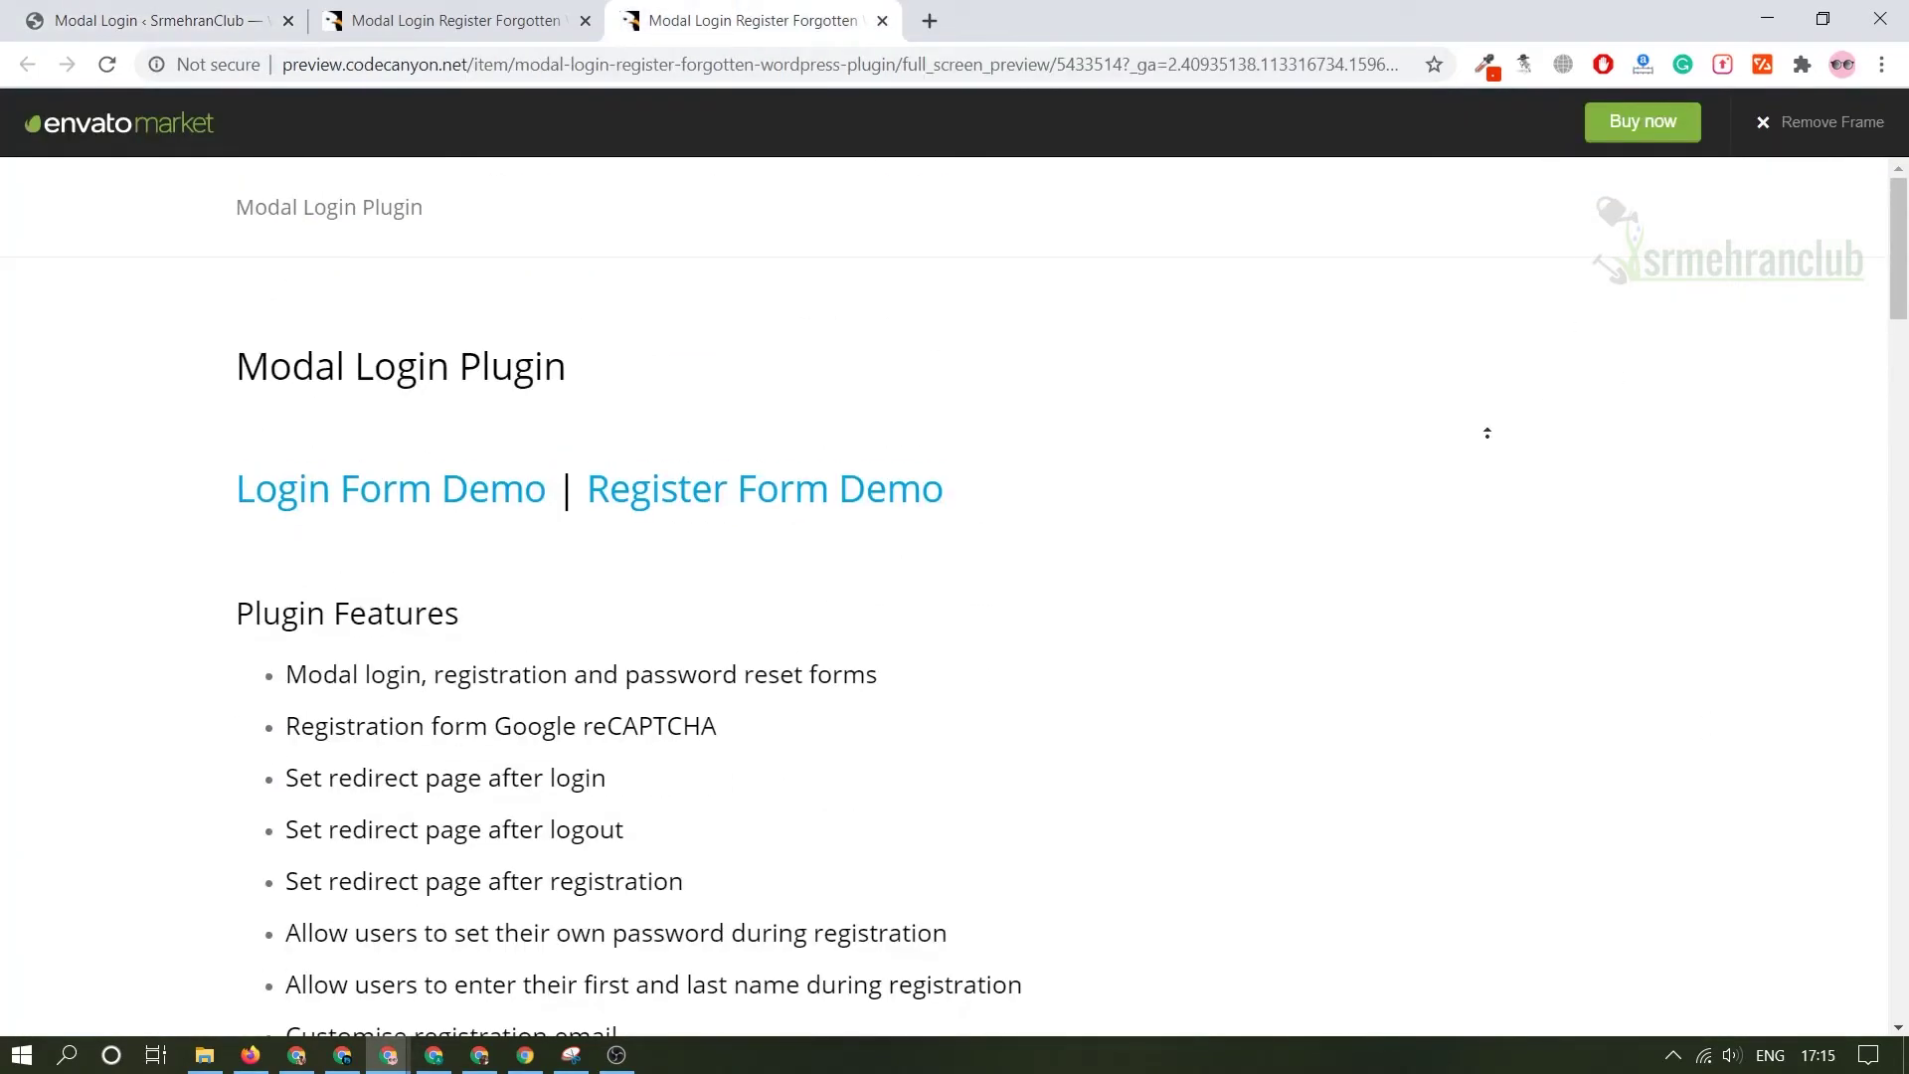
pyautogui.click(414, 520)
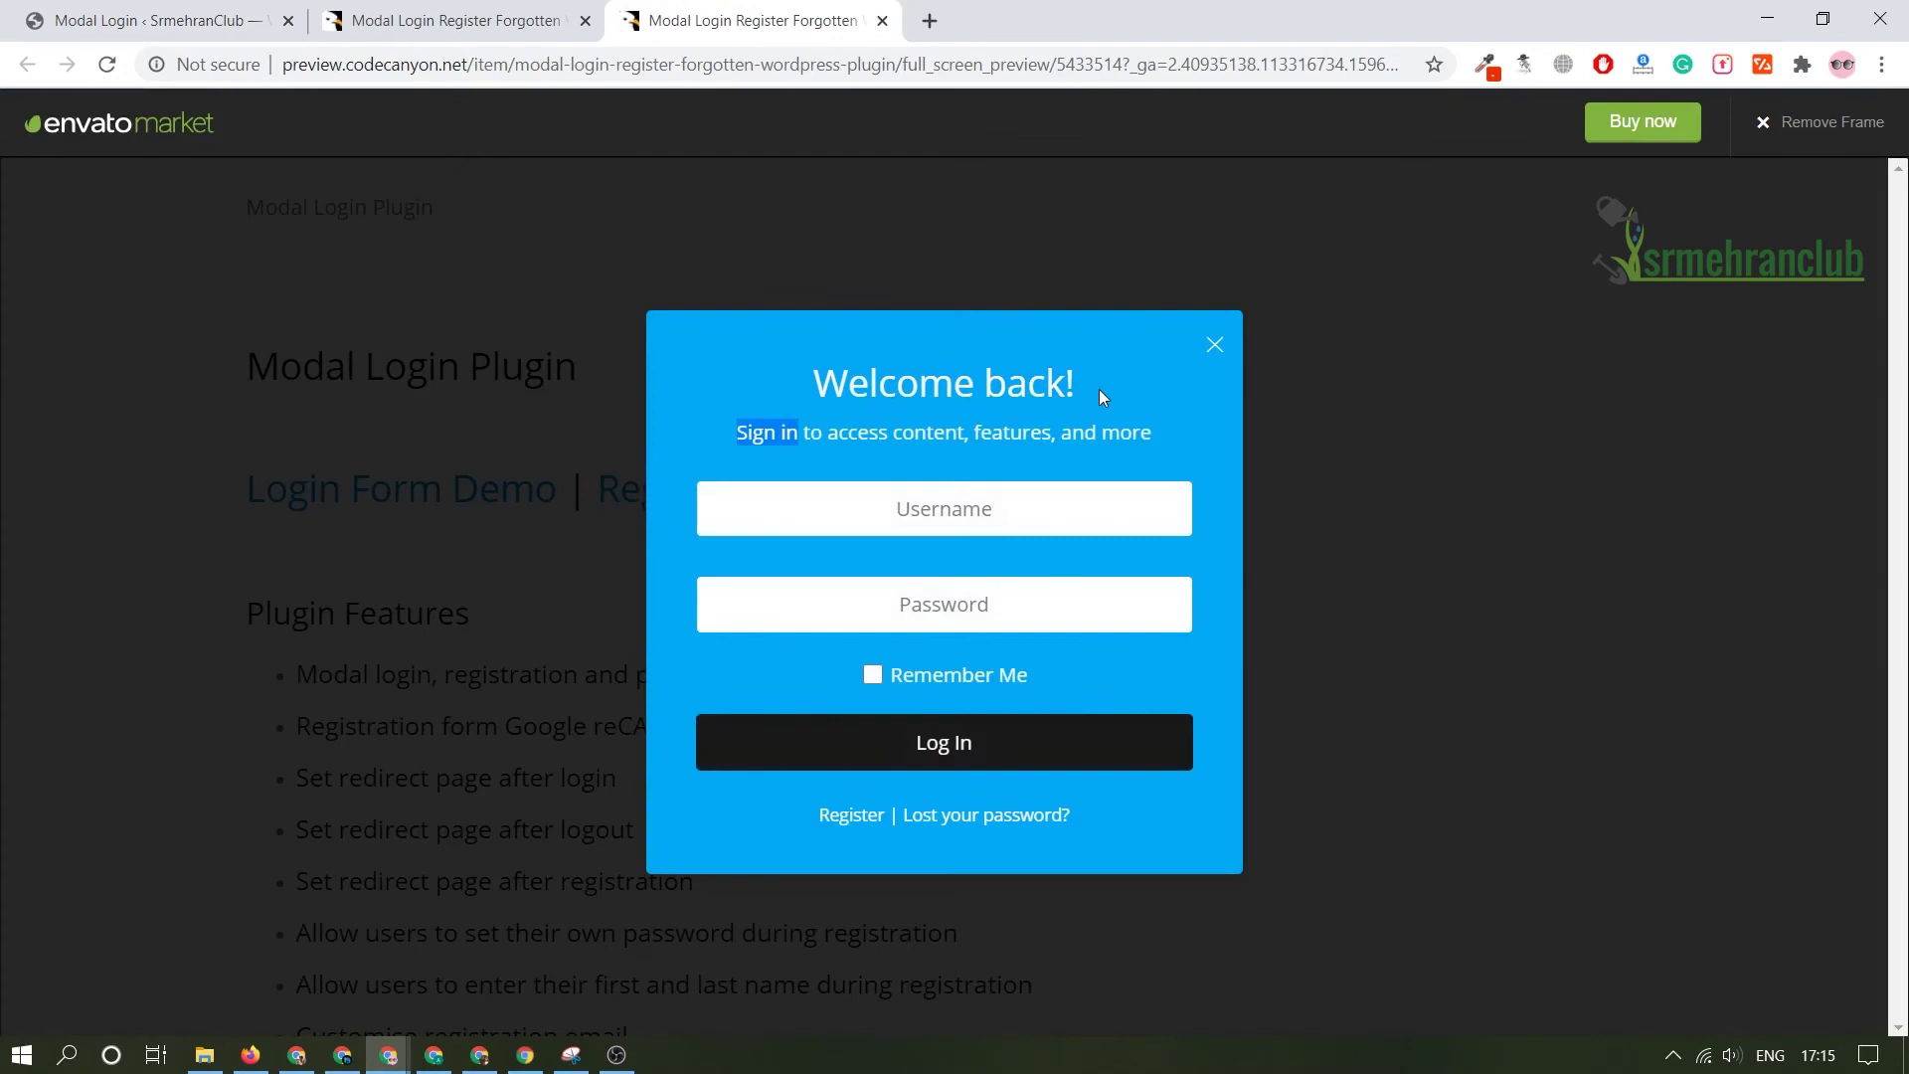
pyautogui.tripleClick(911, 369)
pyautogui.hotkey('ctrl', 'c')
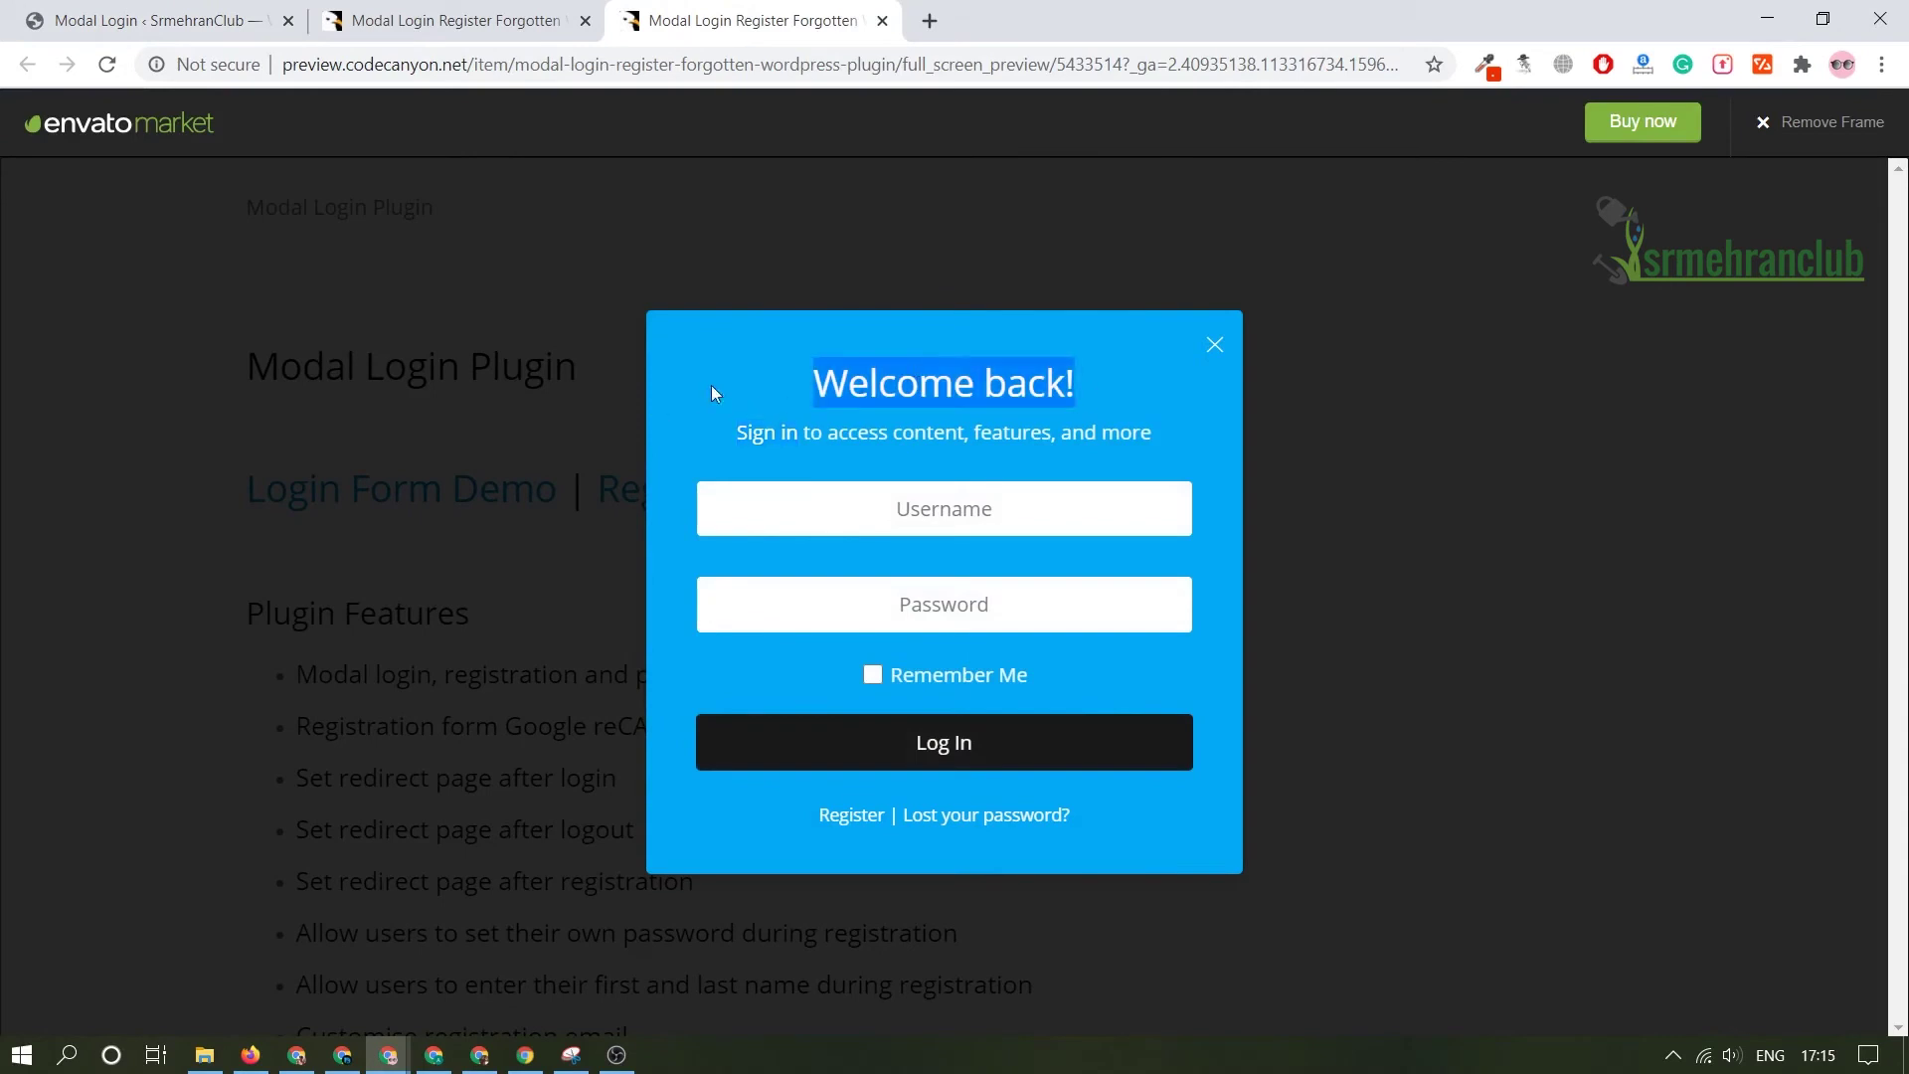
pyautogui.hotkey('ctrl', '1')
pyautogui.hotkey('ctrl', 'a')
pyautogui.hotkey('ctrl', 'v')
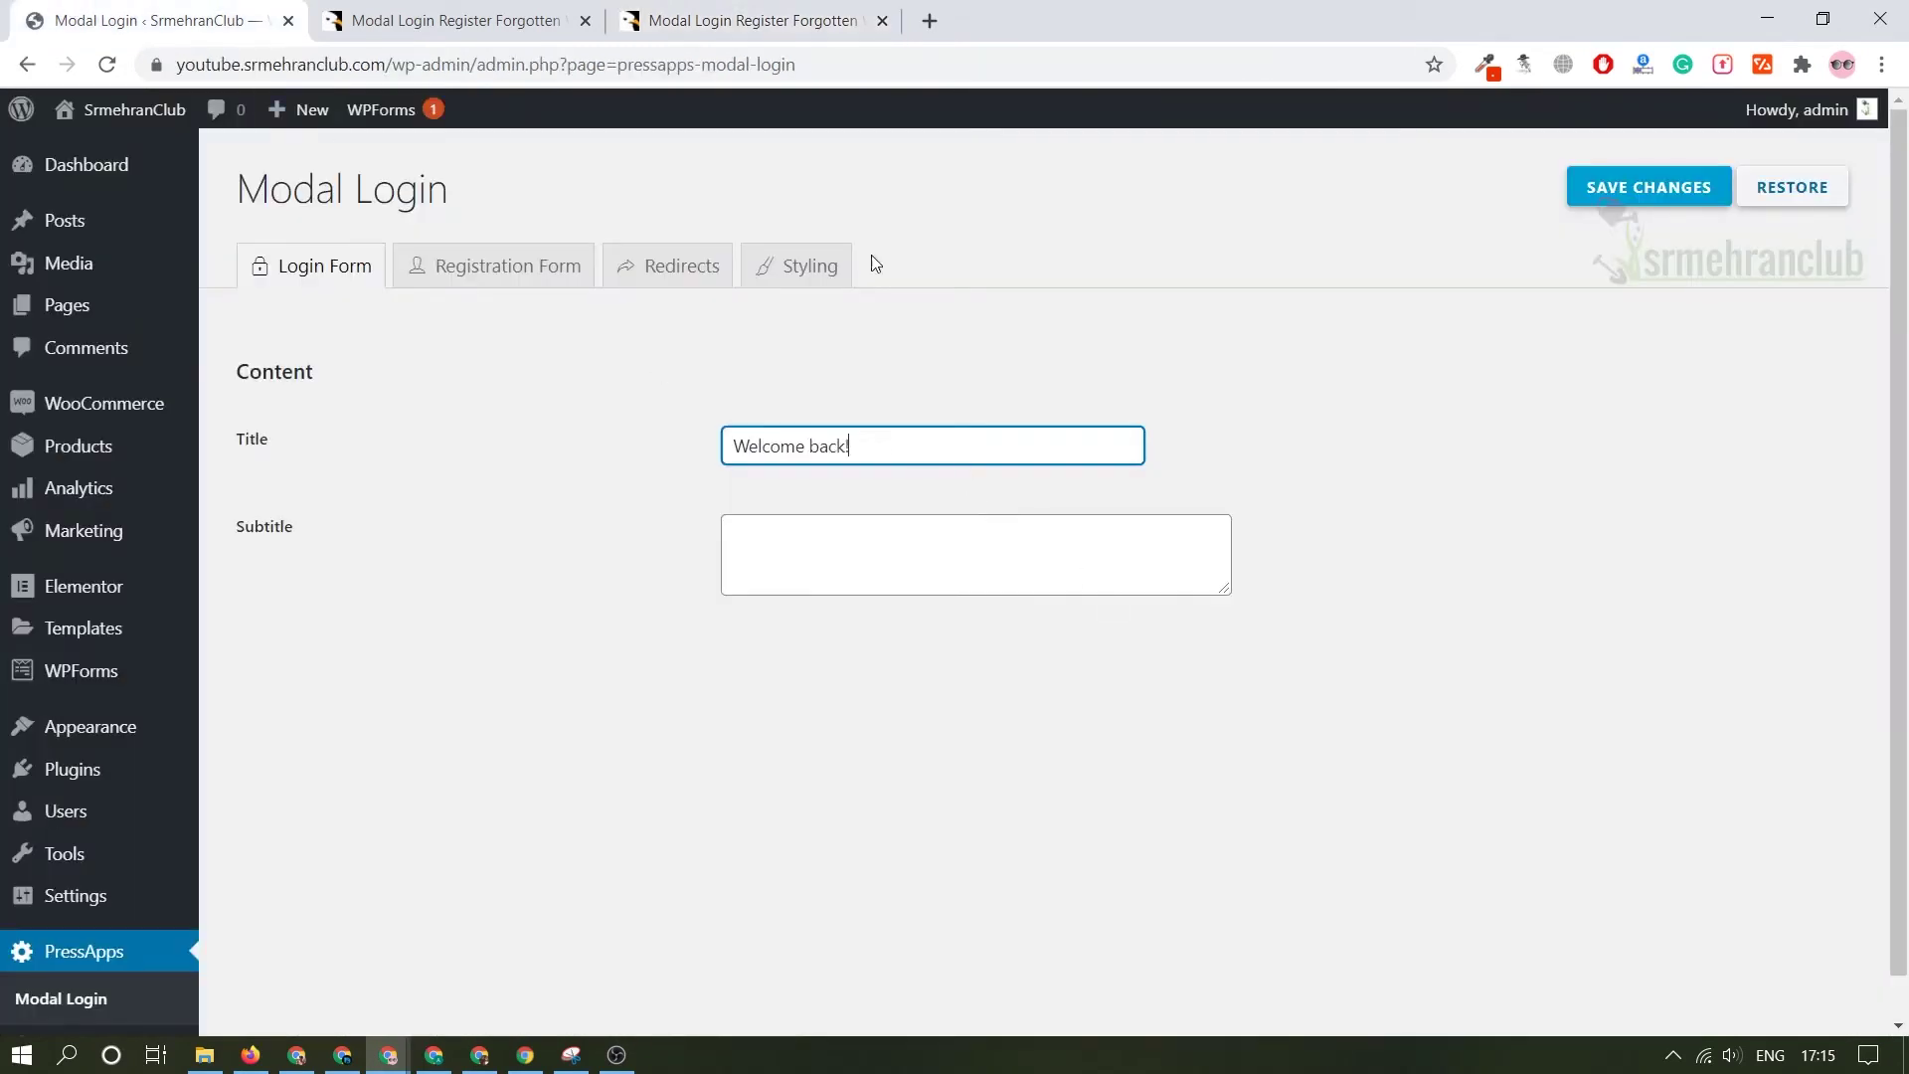
# - Copy the demo subtitle 'Sign in to access content, features, and more' into the login Subtitle
pyautogui.hotkey('ctrl', '3')
pyautogui.tripleClick(860, 431)
pyautogui.hotkey('ctrl', 'c')
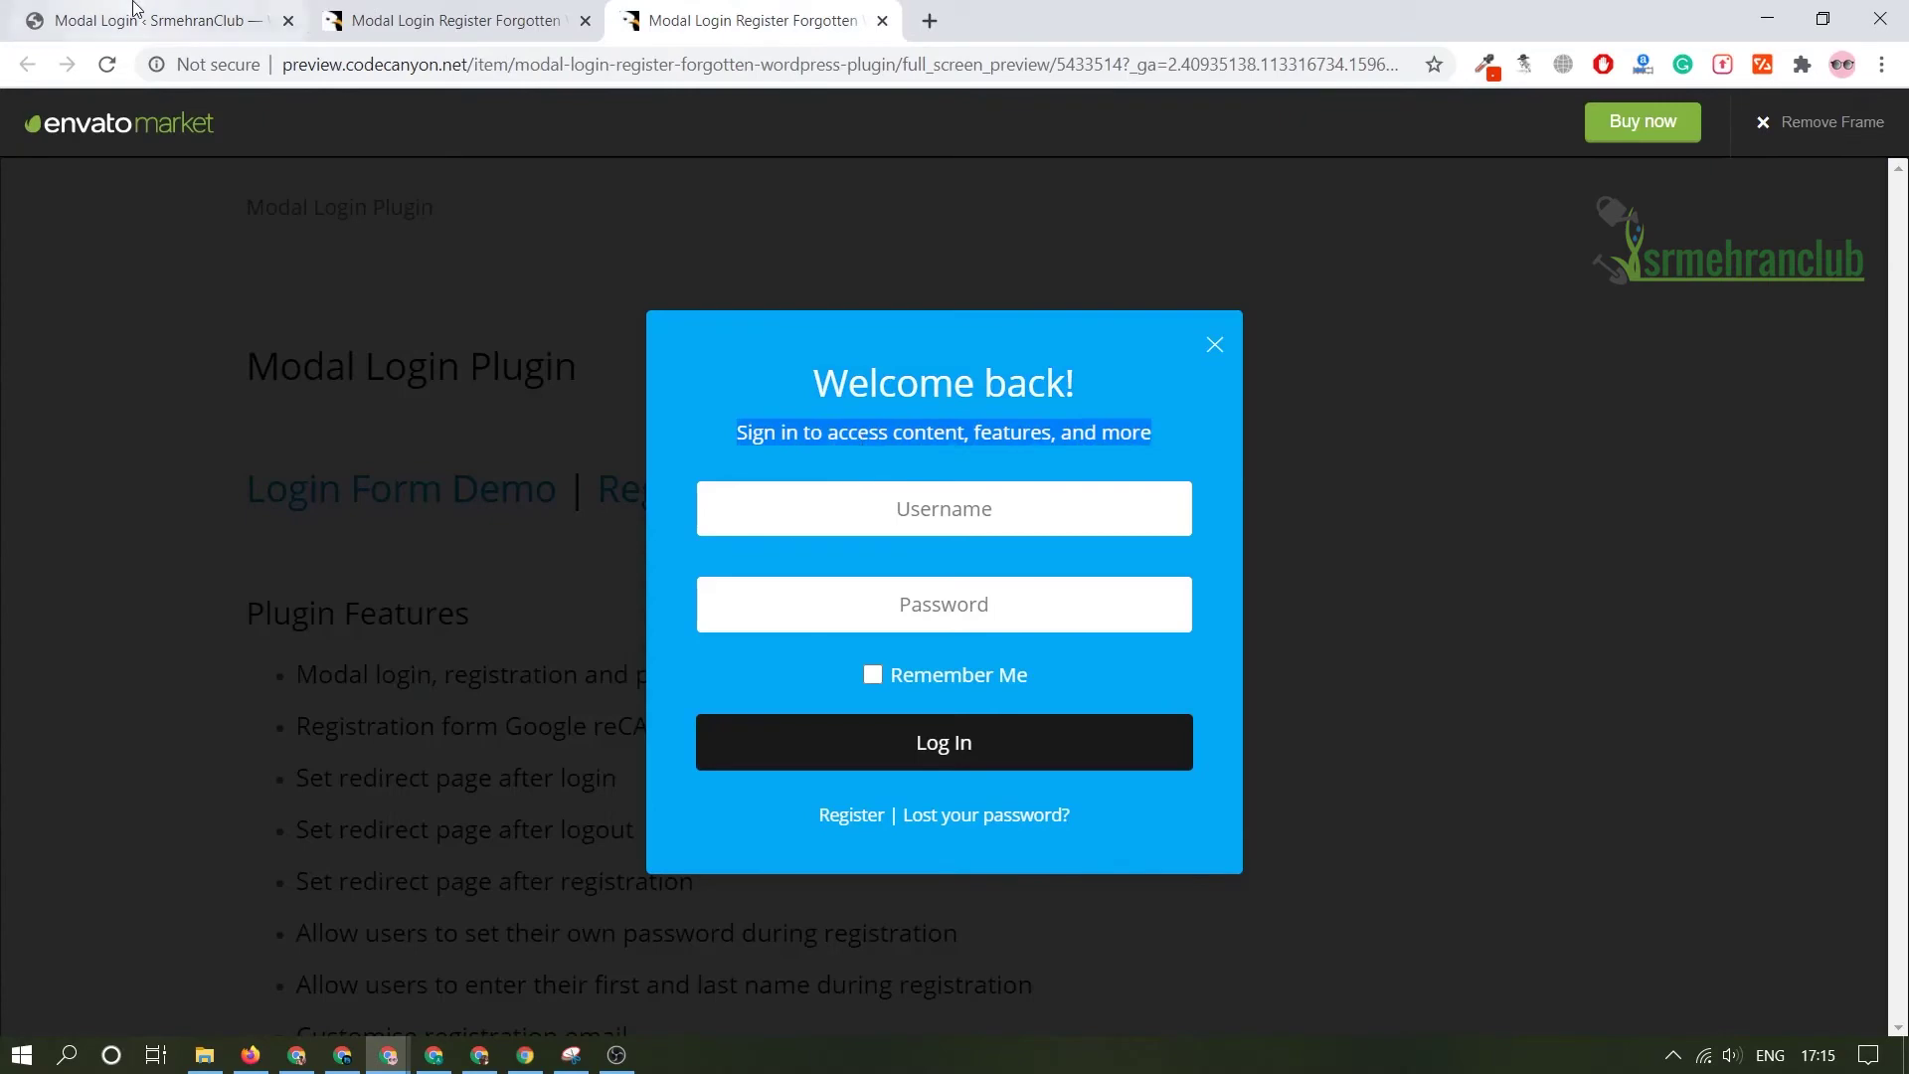
pyautogui.click(136, 10)
pyautogui.click(860, 536)
pyautogui.hotkey('ctrl', 'v')
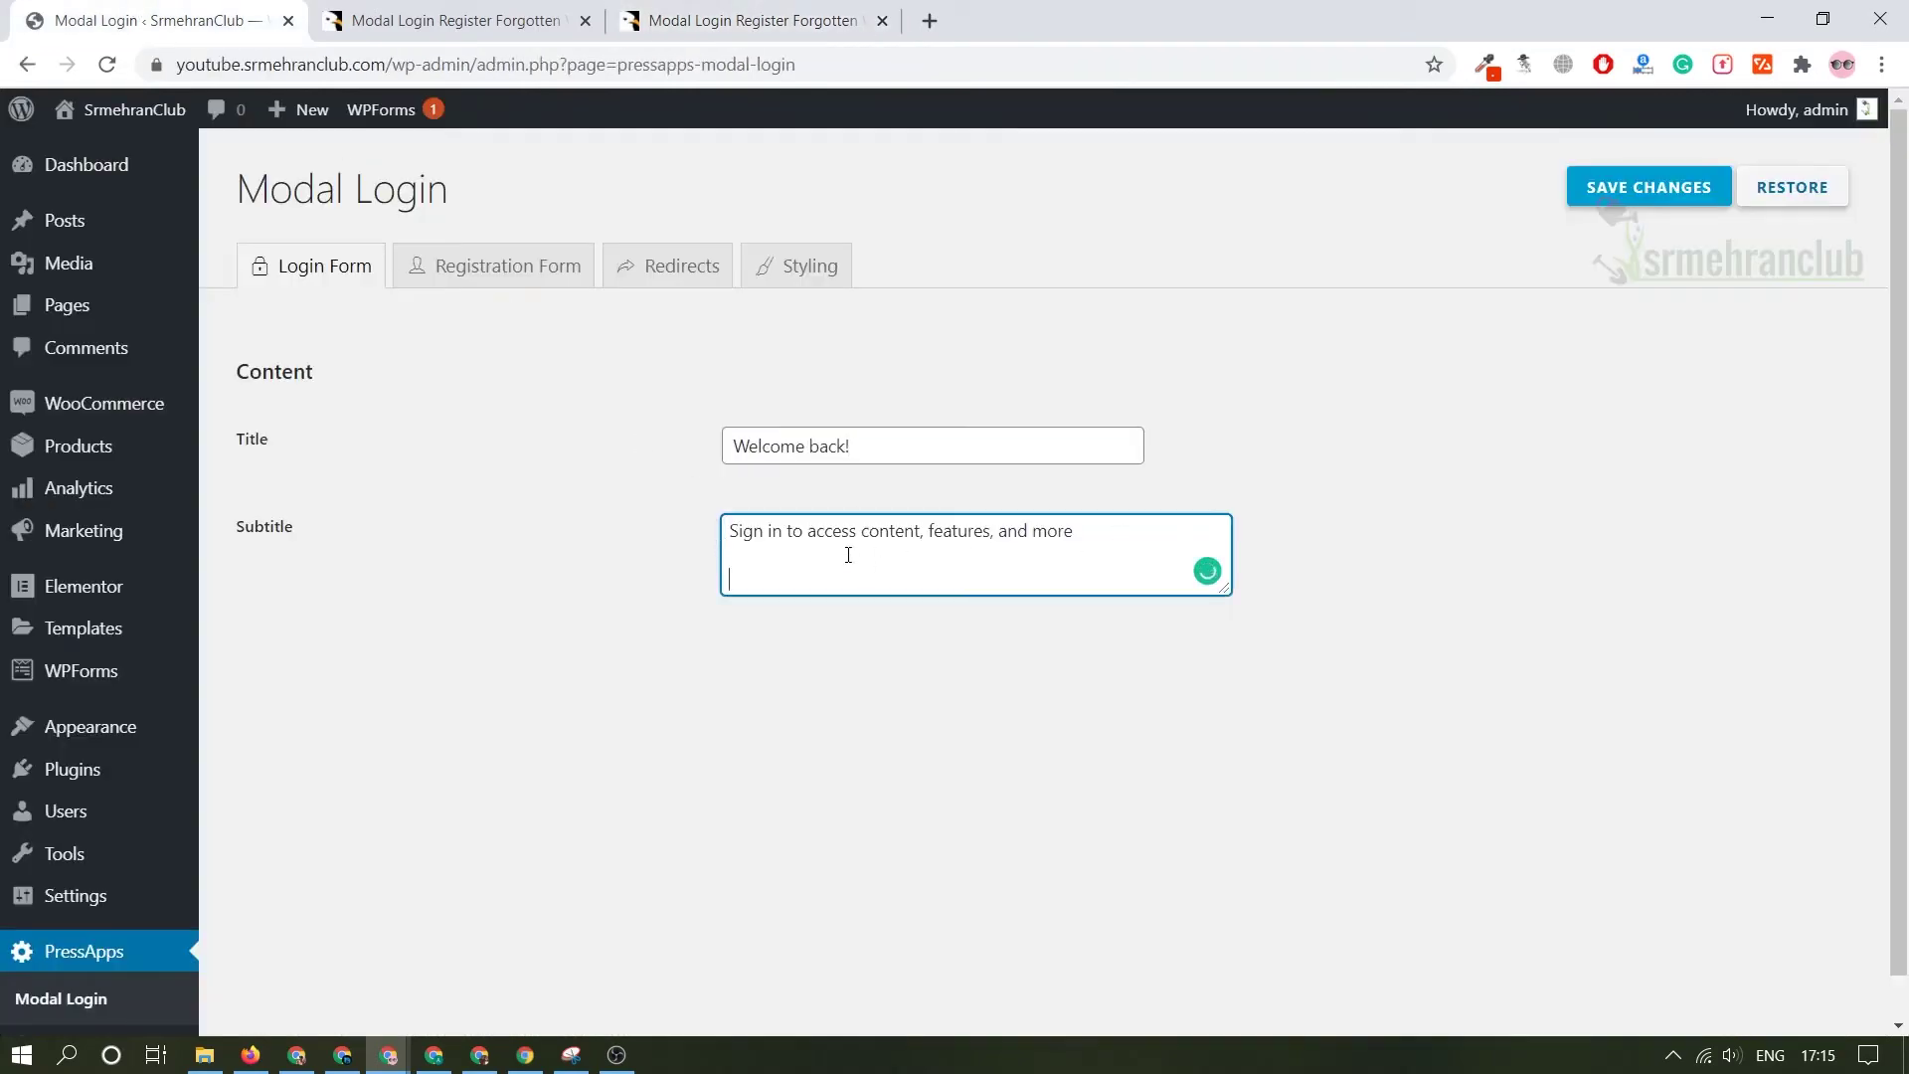
pyautogui.click(511, 349)
pyautogui.hotkey('ctrl', '3')
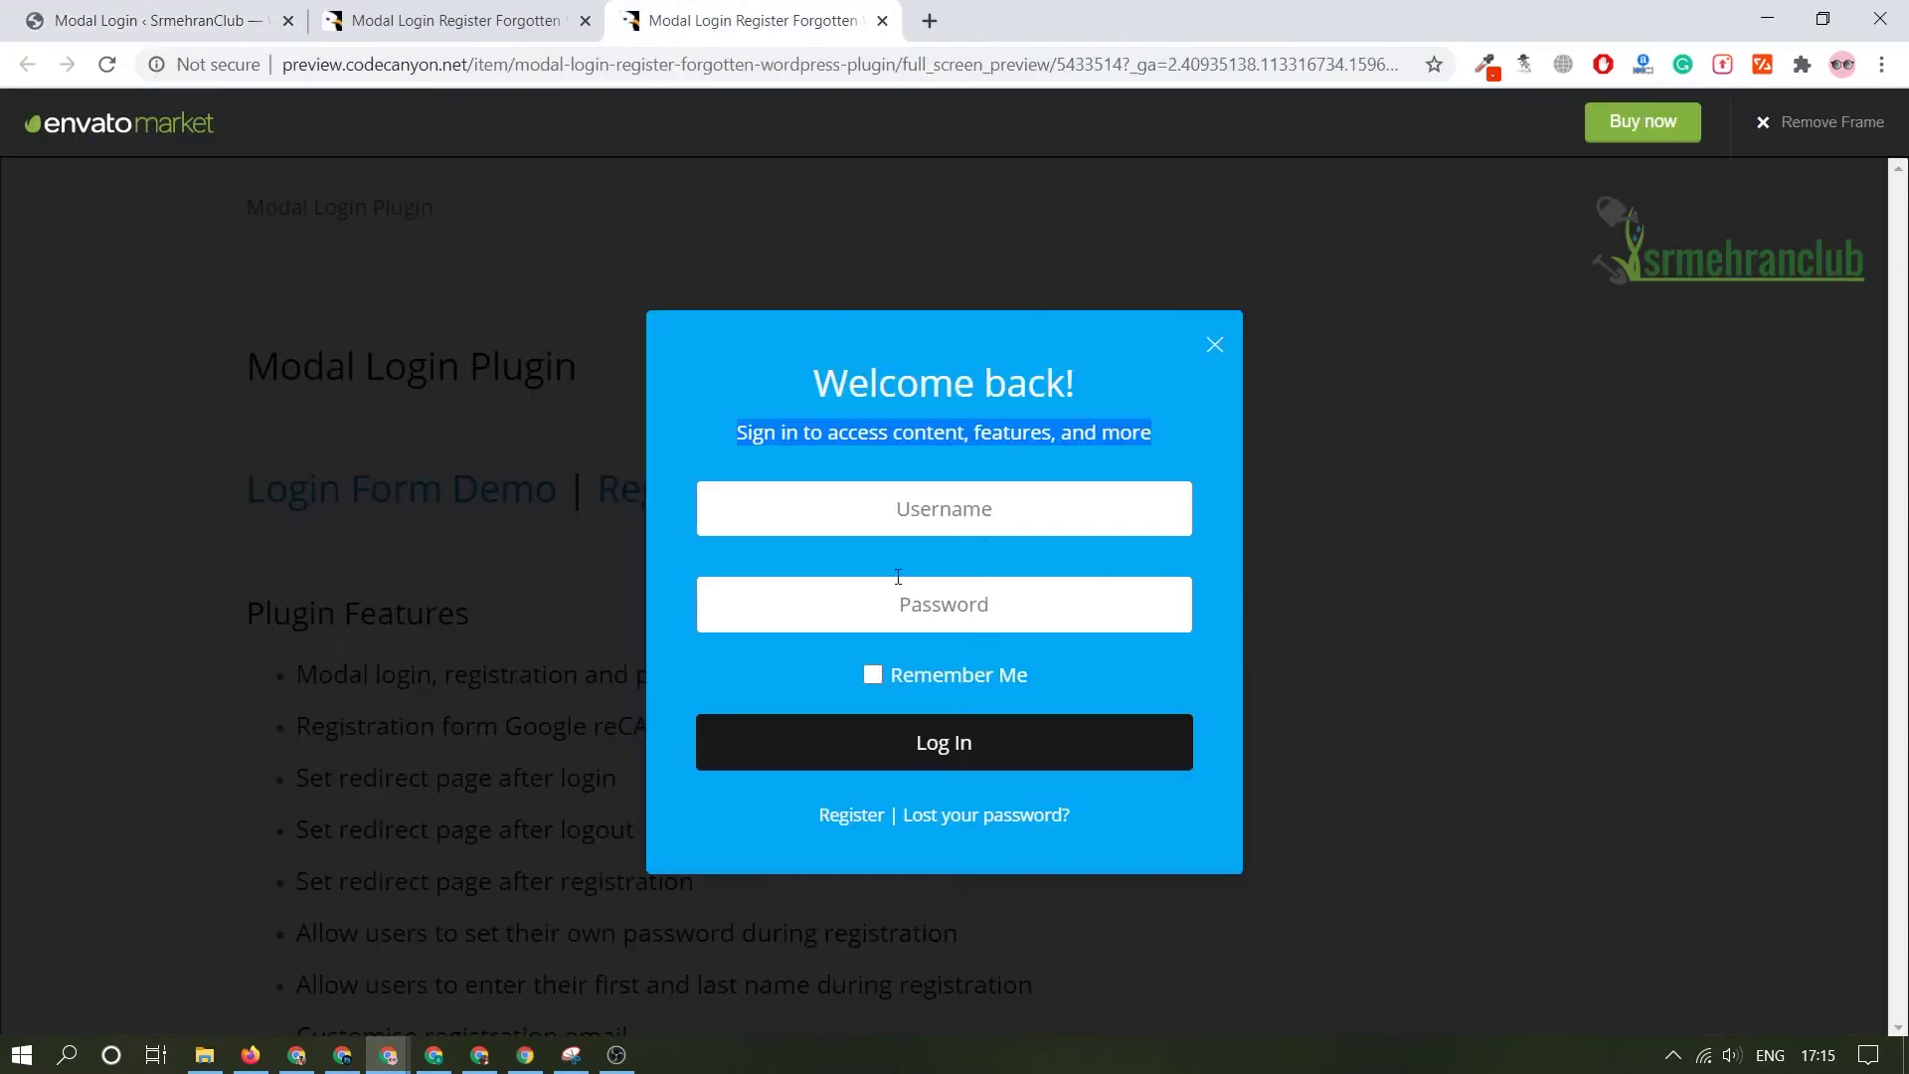
pyautogui.click(149, 20)
# - Set the Registration Form Title to 'Join Us', copied from the demo
pyautogui.click(507, 267)
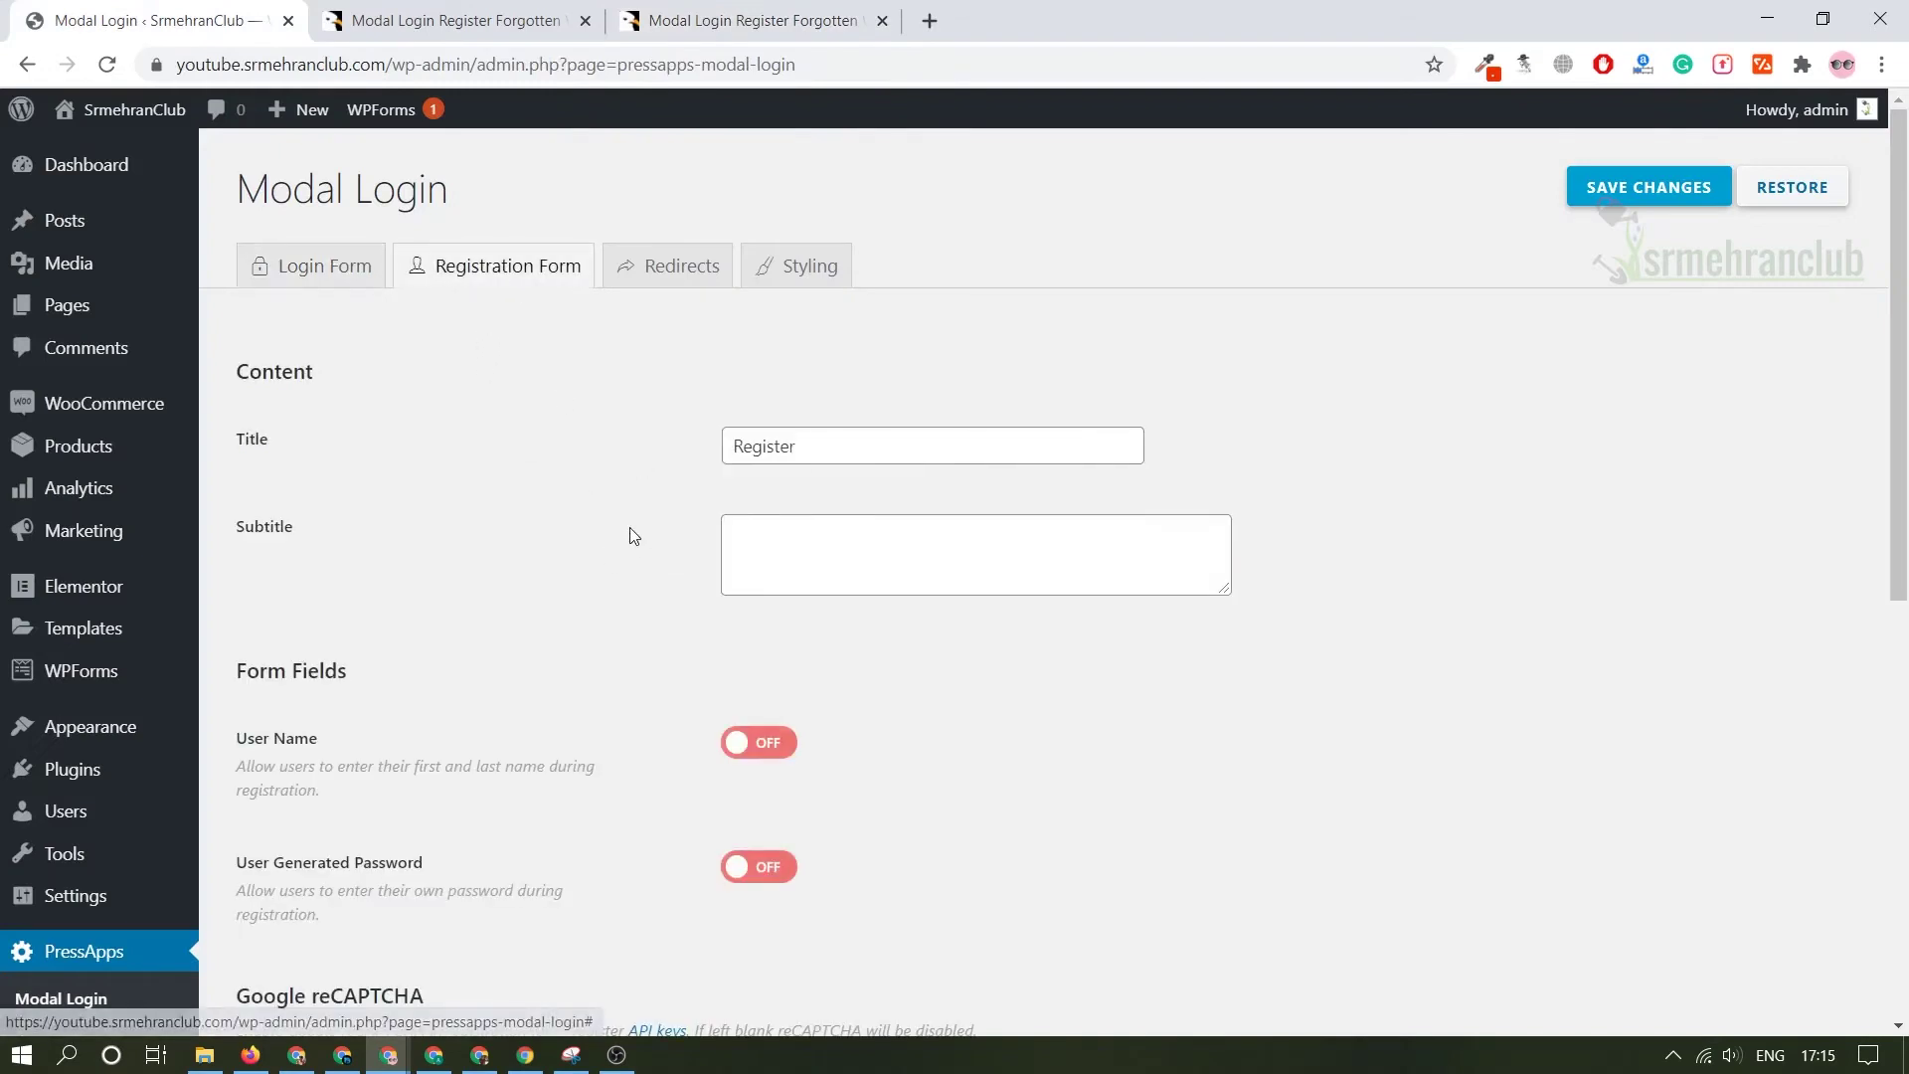
pyautogui.click(878, 445)
pyautogui.click(796, 8)
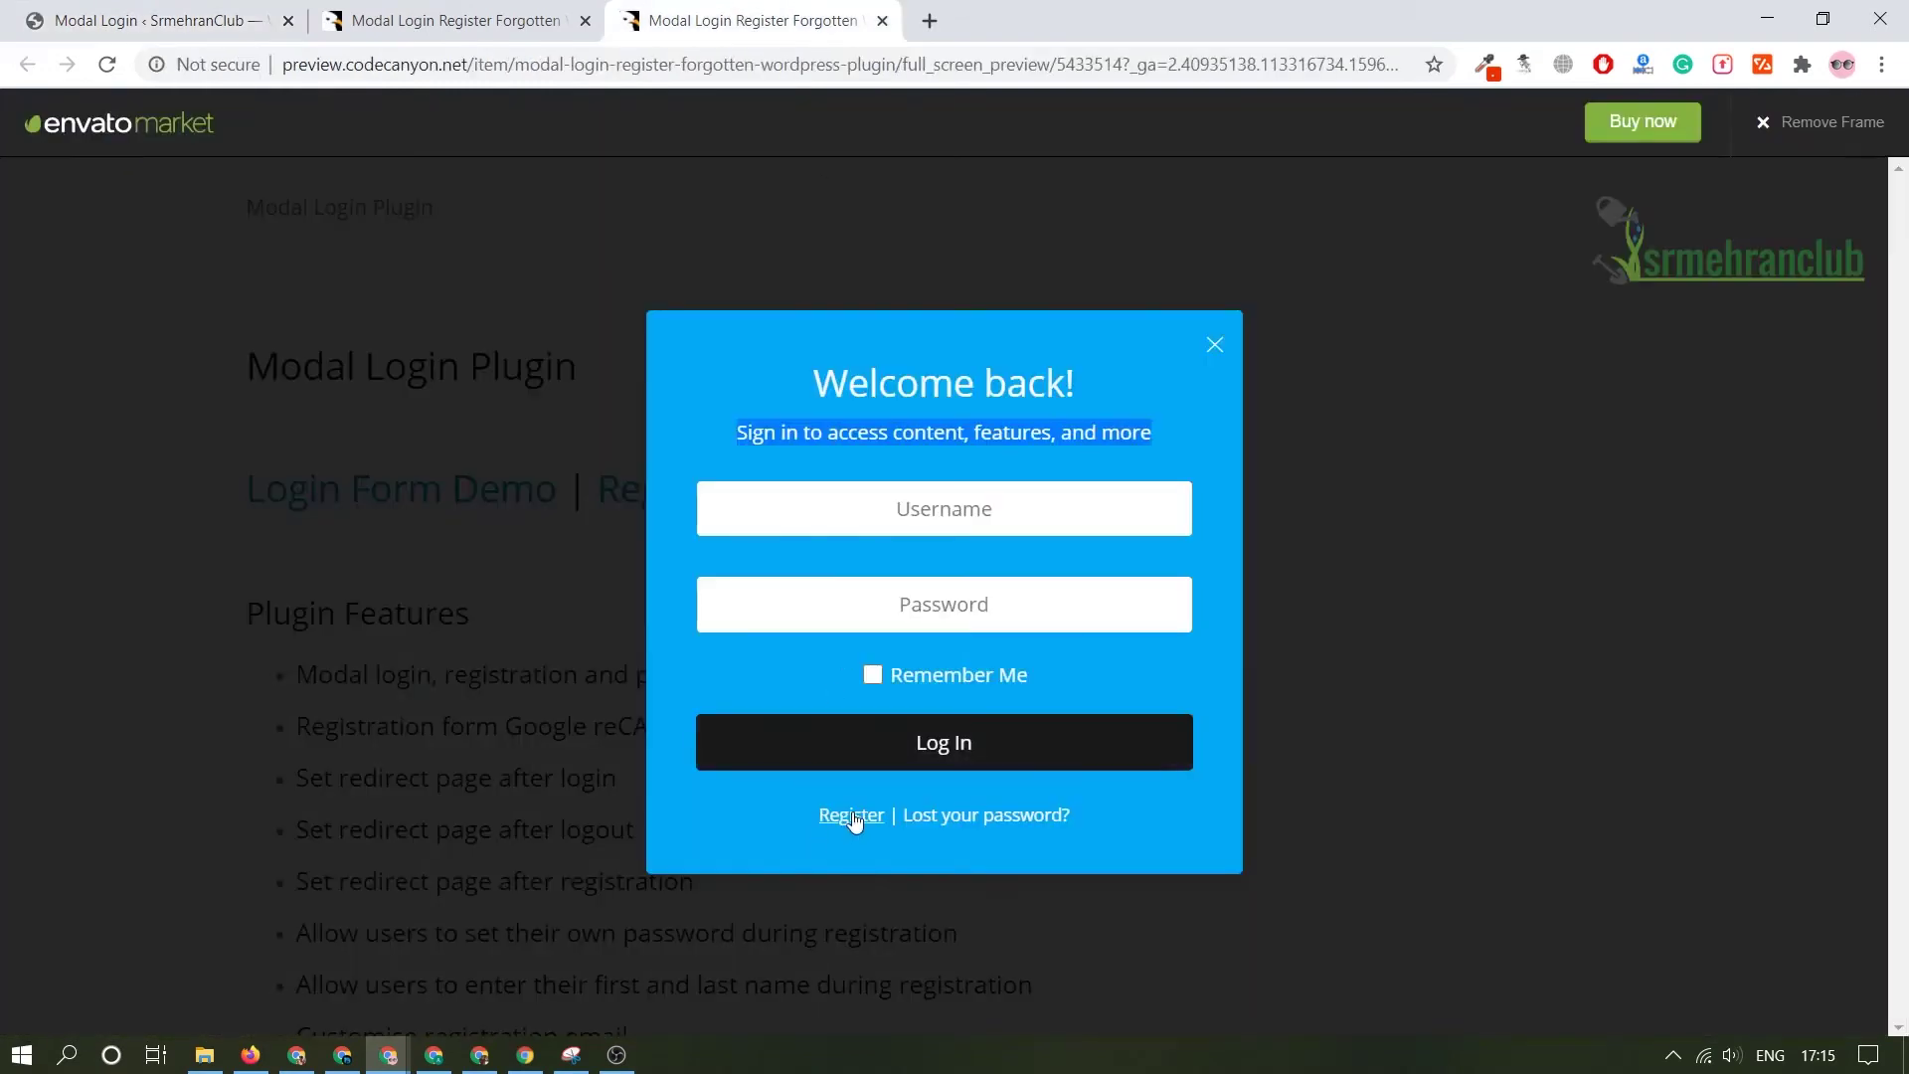
pyautogui.click(852, 813)
pyautogui.tripleClick(940, 279)
pyautogui.hotkey('ctrl', 'c')
pyautogui.click(40, 20)
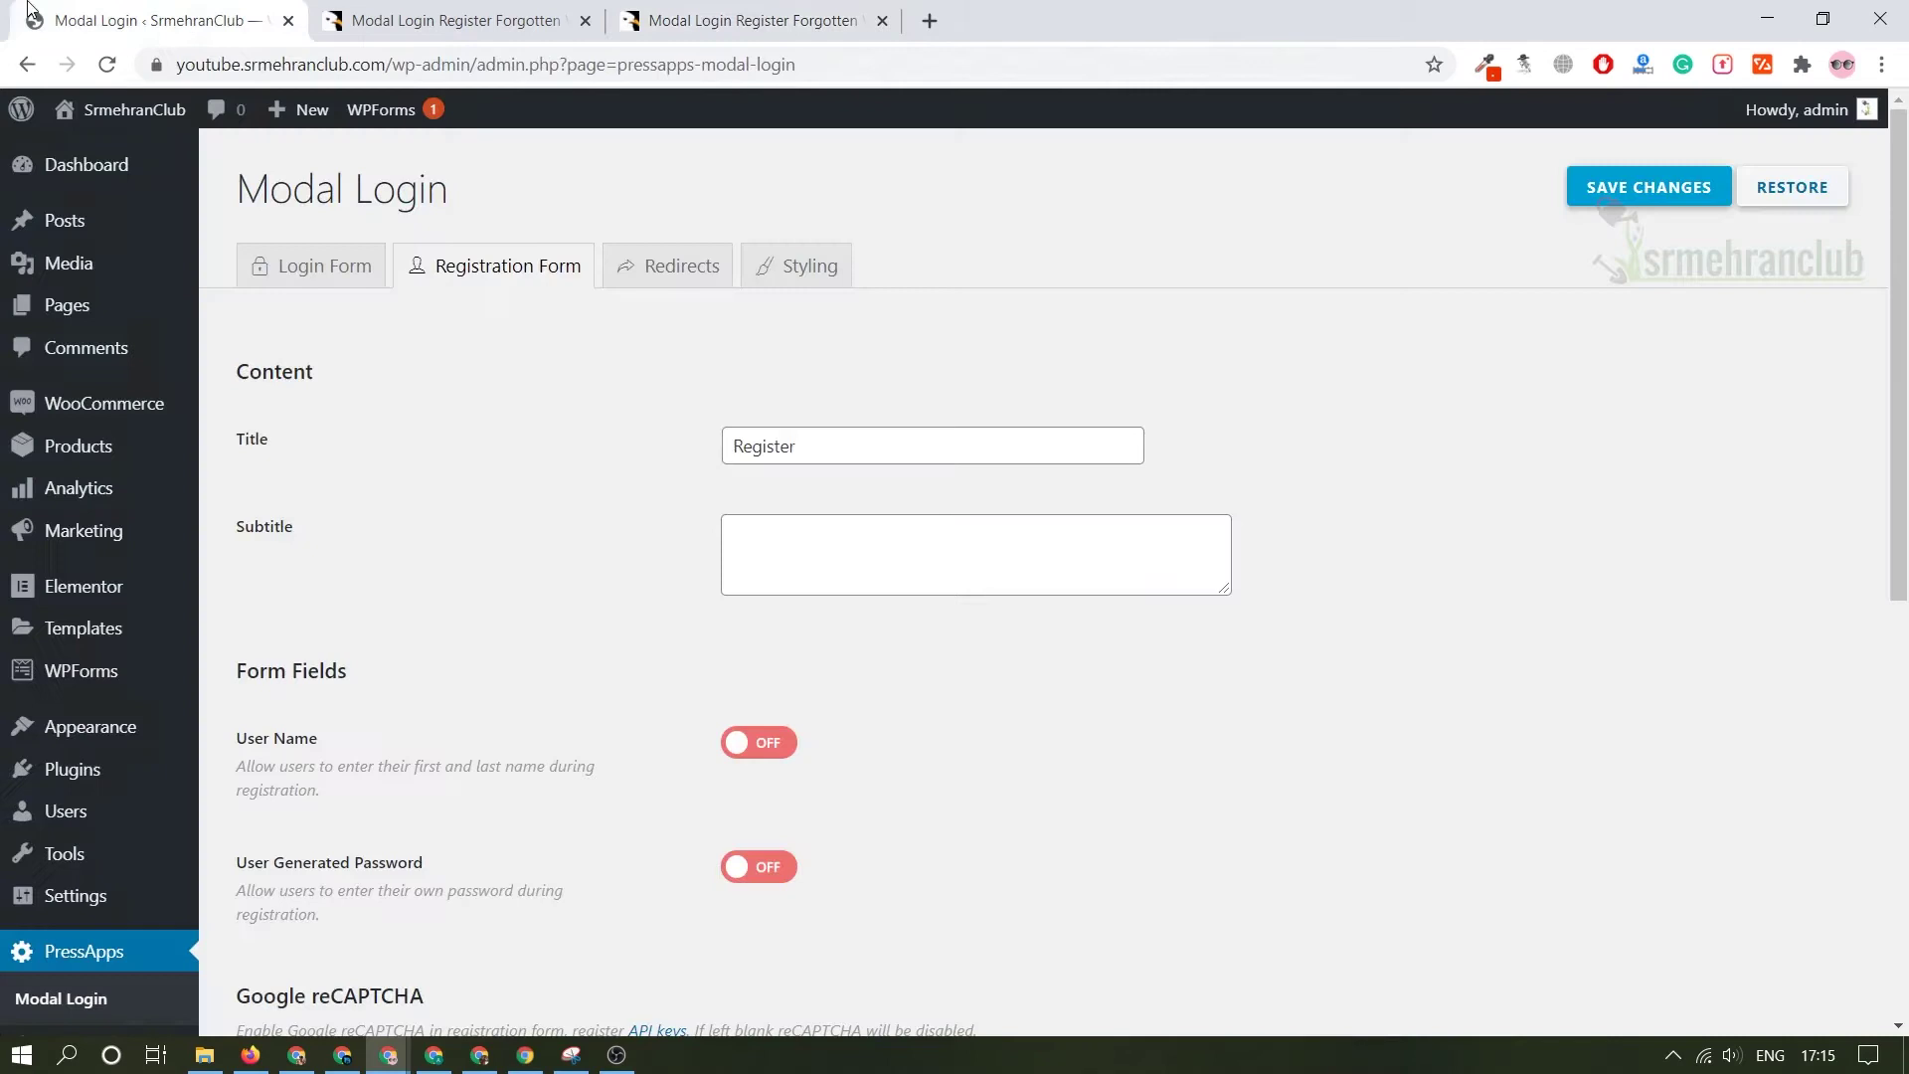
pyautogui.doubleClick(766, 444)
pyautogui.hotkey('ctrl', 'v')
# - Paste the demo subtitle 'Create an account to access content, and more' into the registration Subtitle
pyautogui.click(796, 10)
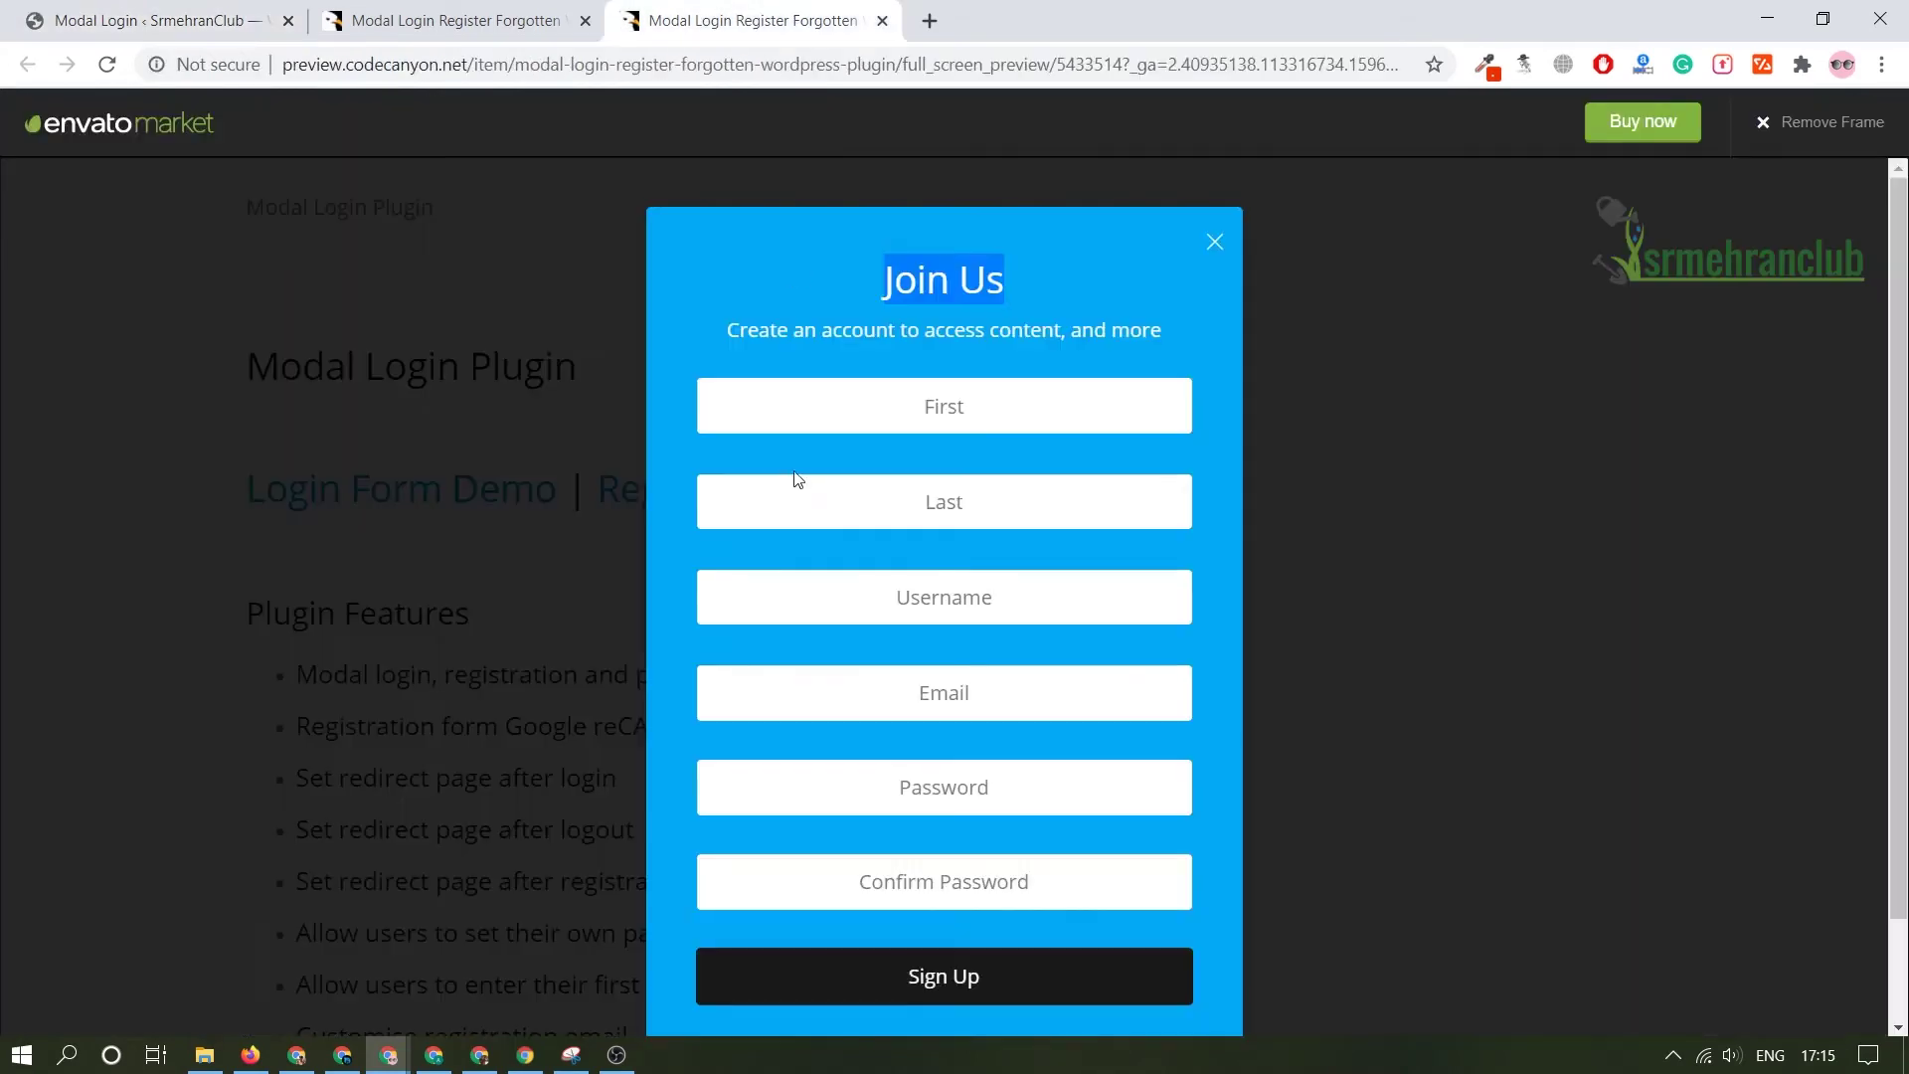
pyautogui.tripleClick(911, 324)
pyautogui.hotkey('ctrl', 'c')
pyautogui.hotkey('ctrl', '1')
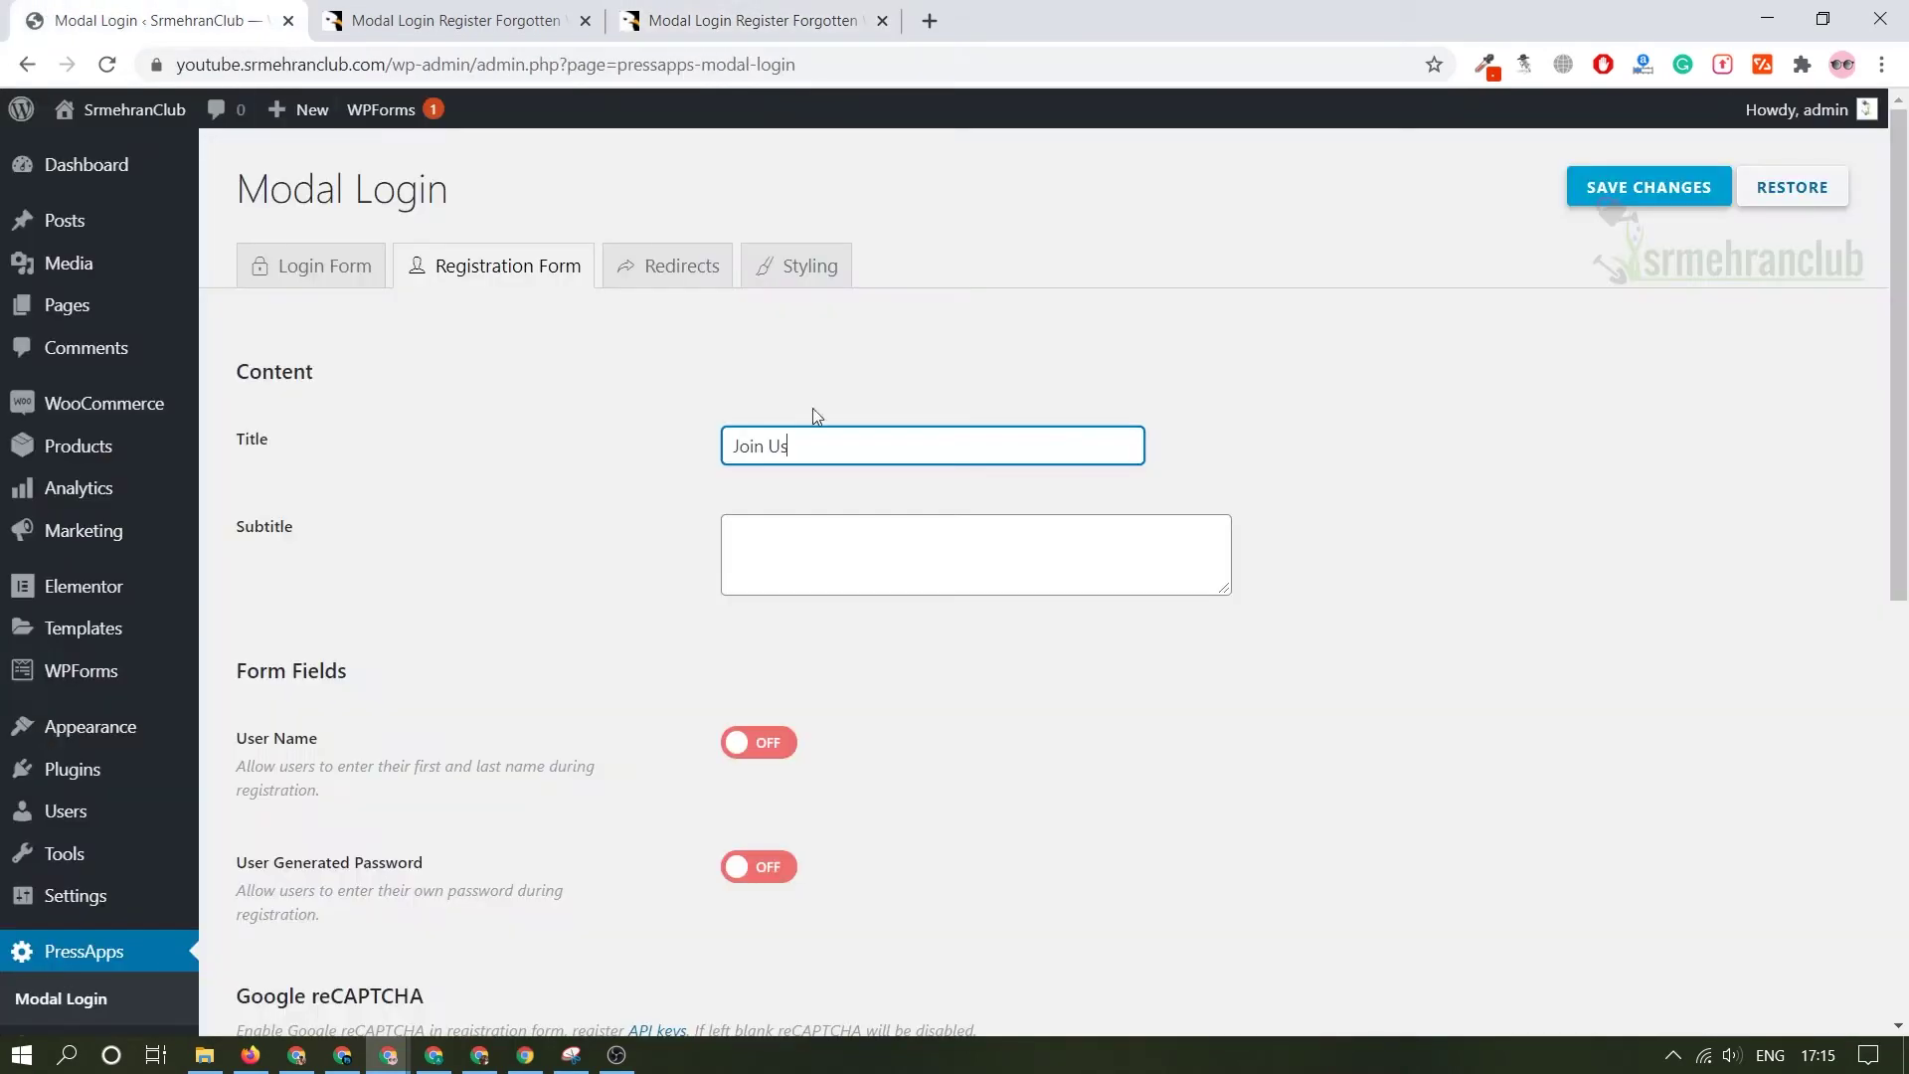
pyautogui.click(946, 522)
pyautogui.hotkey('ctrl', 'v')
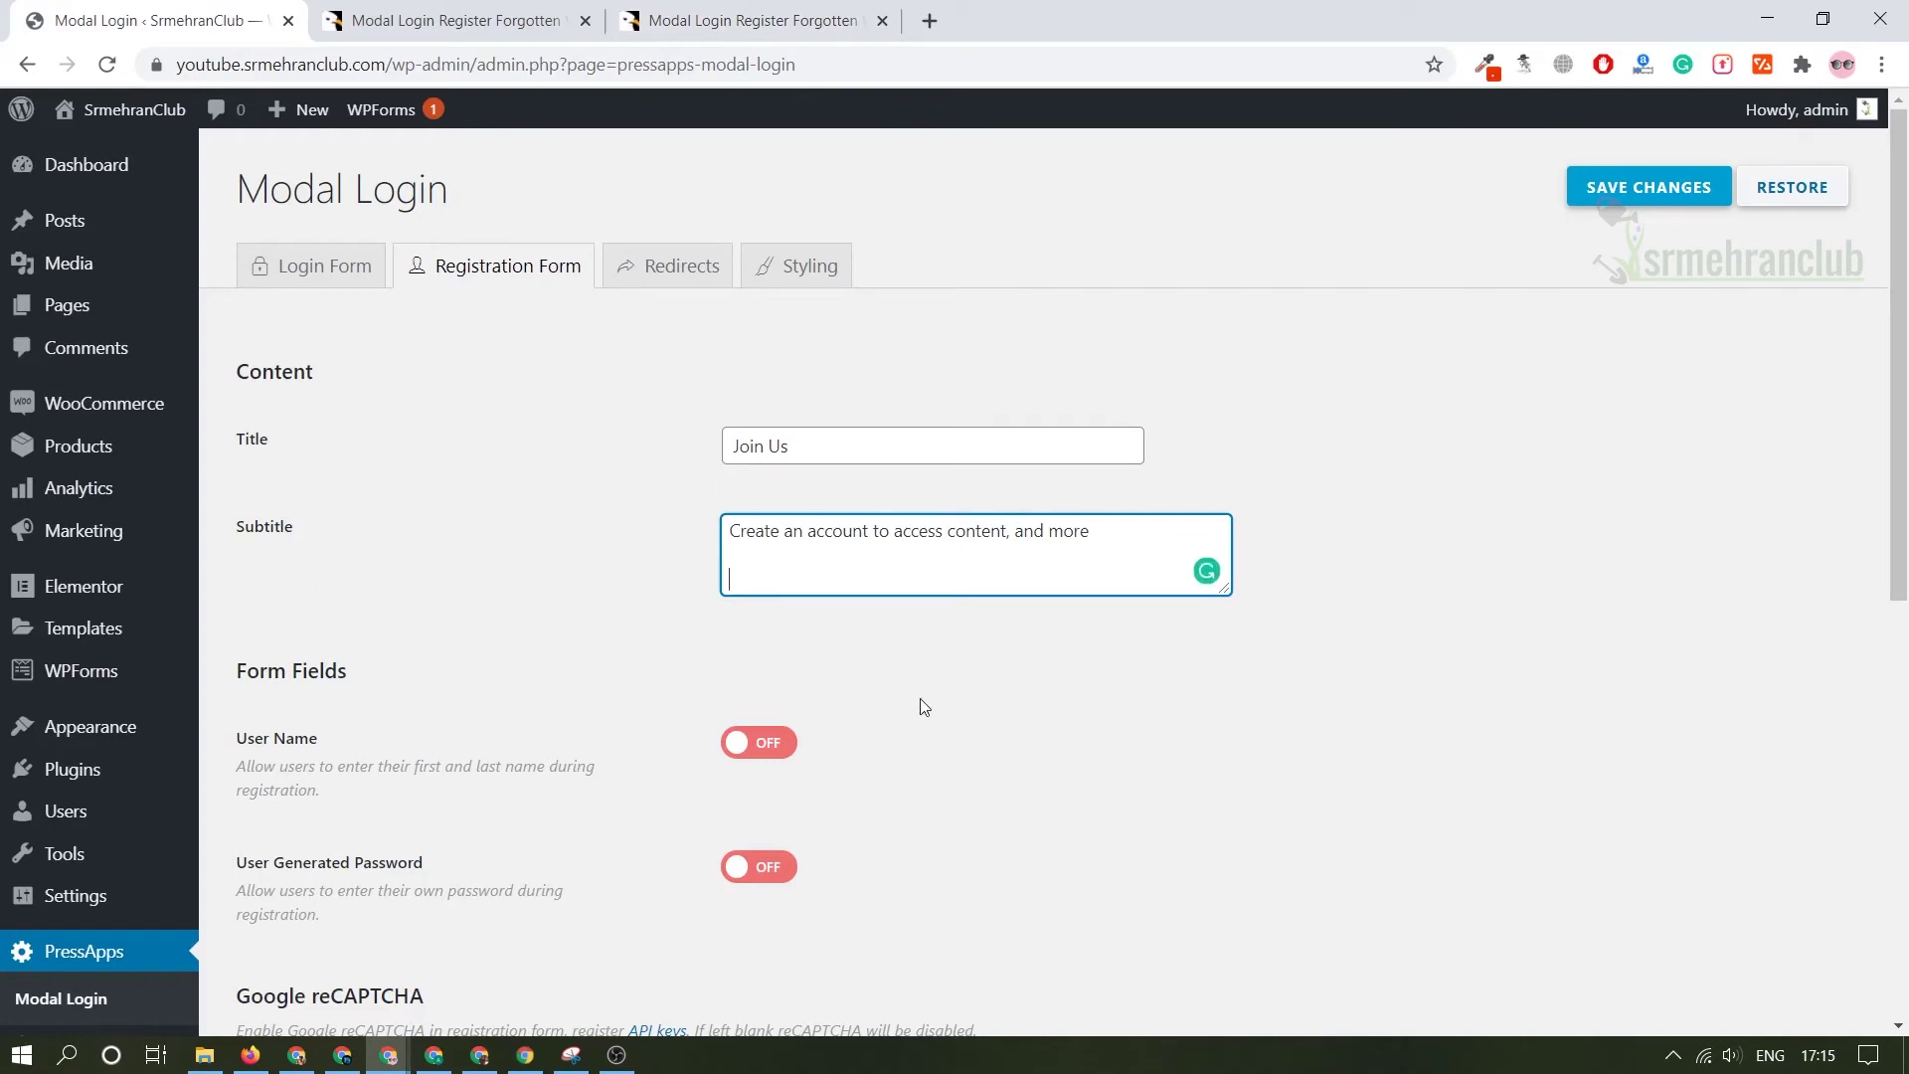
pyautogui.click(306, 721)
# - Check the reCAPTCHA API keys link and review the remaining registration options
pyautogui.scroll(-3, 307, 721)
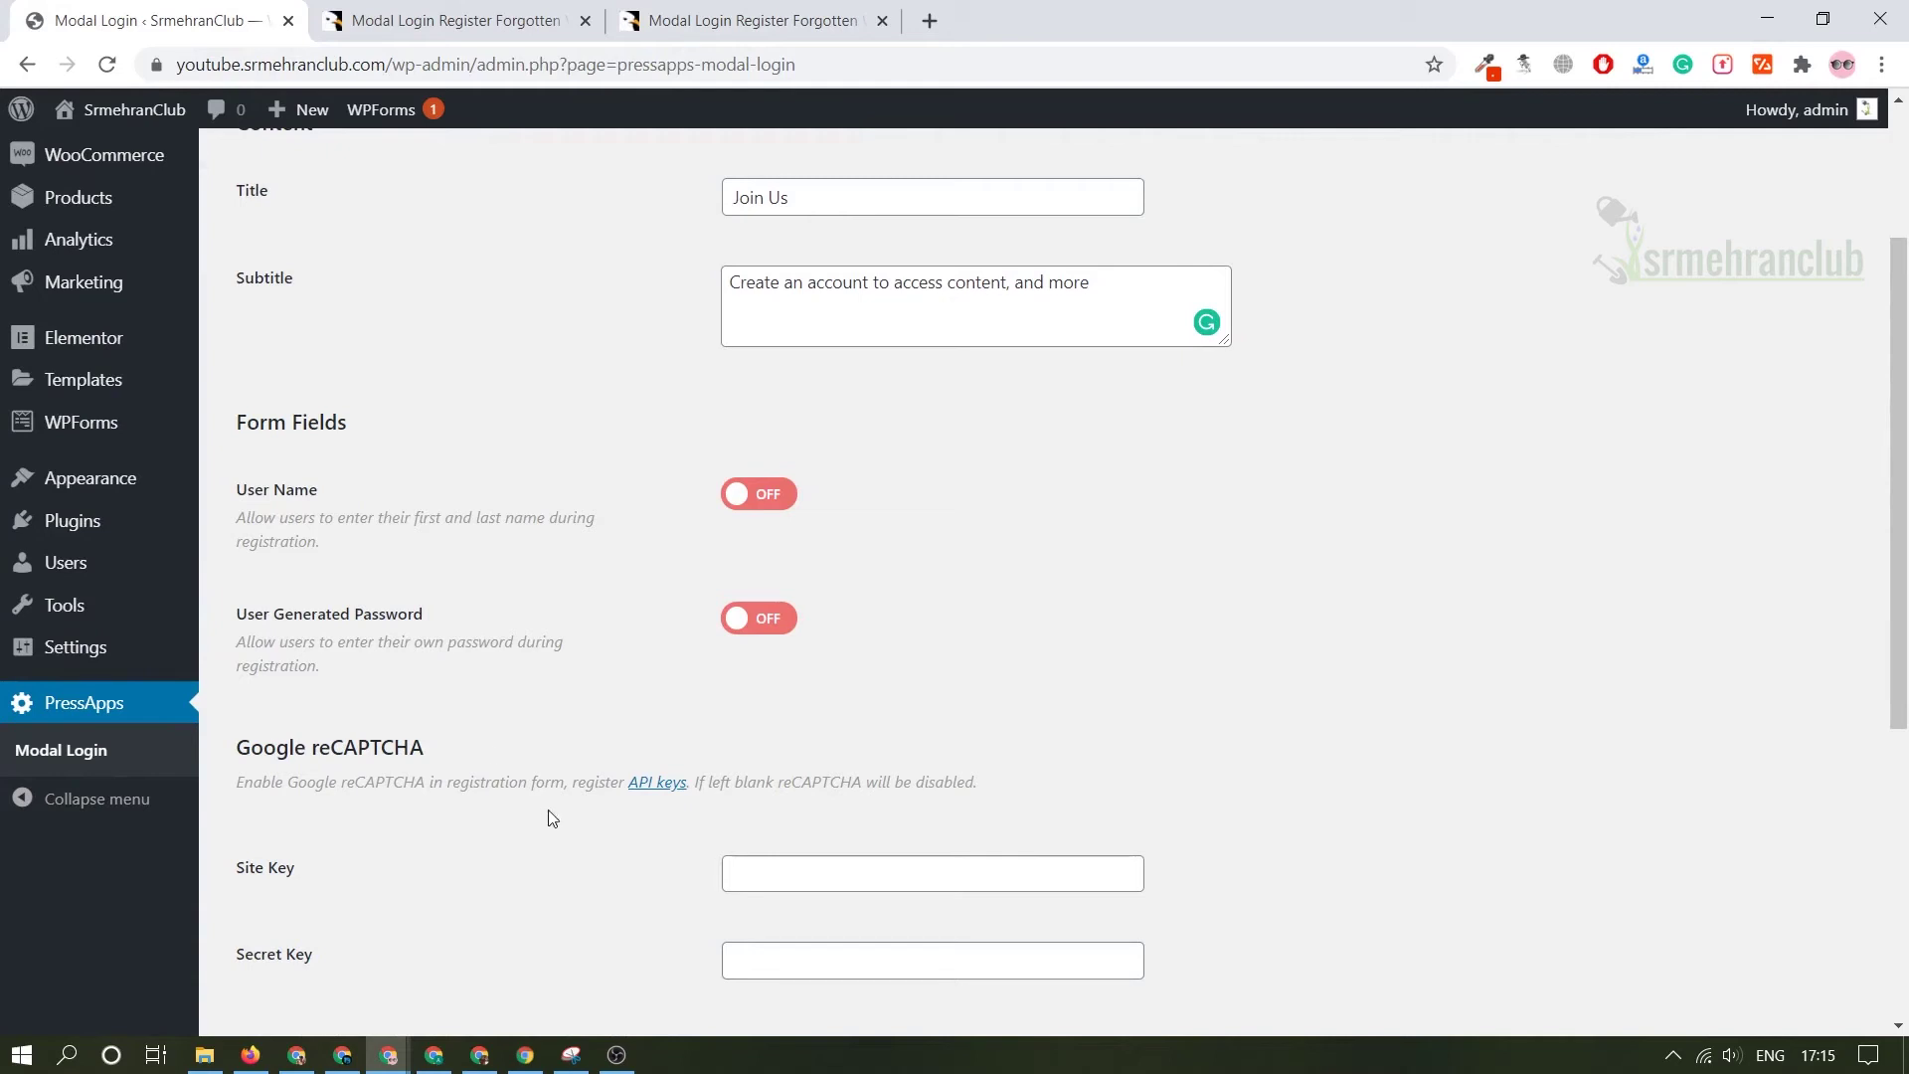
pyautogui.click(656, 783)
pyautogui.hotkey('ctrl', 'w')
pyautogui.click(900, 680)
pyautogui.scroll(1, 959, 618)
pyautogui.scroll(-1, 973, 772)
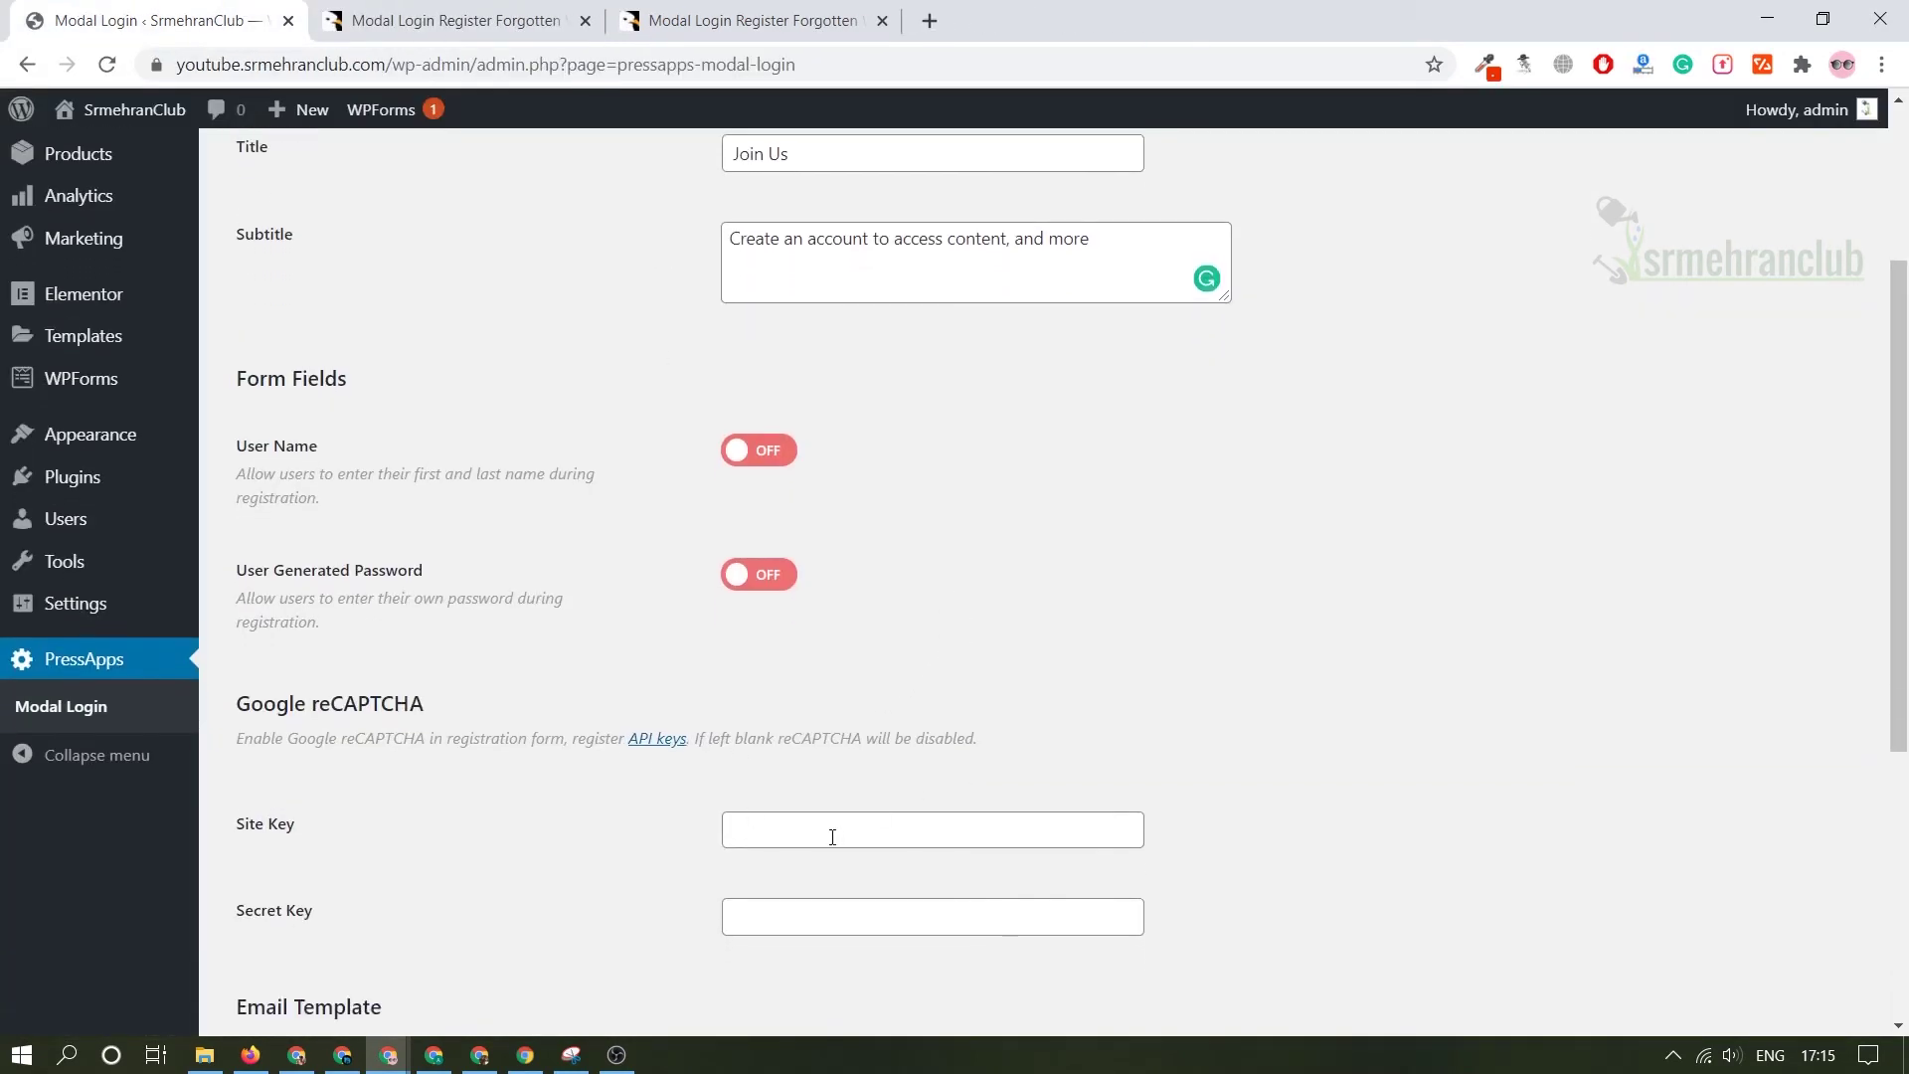
pyautogui.scroll(-4, 832, 837)
pyautogui.middleClick(693, 639)
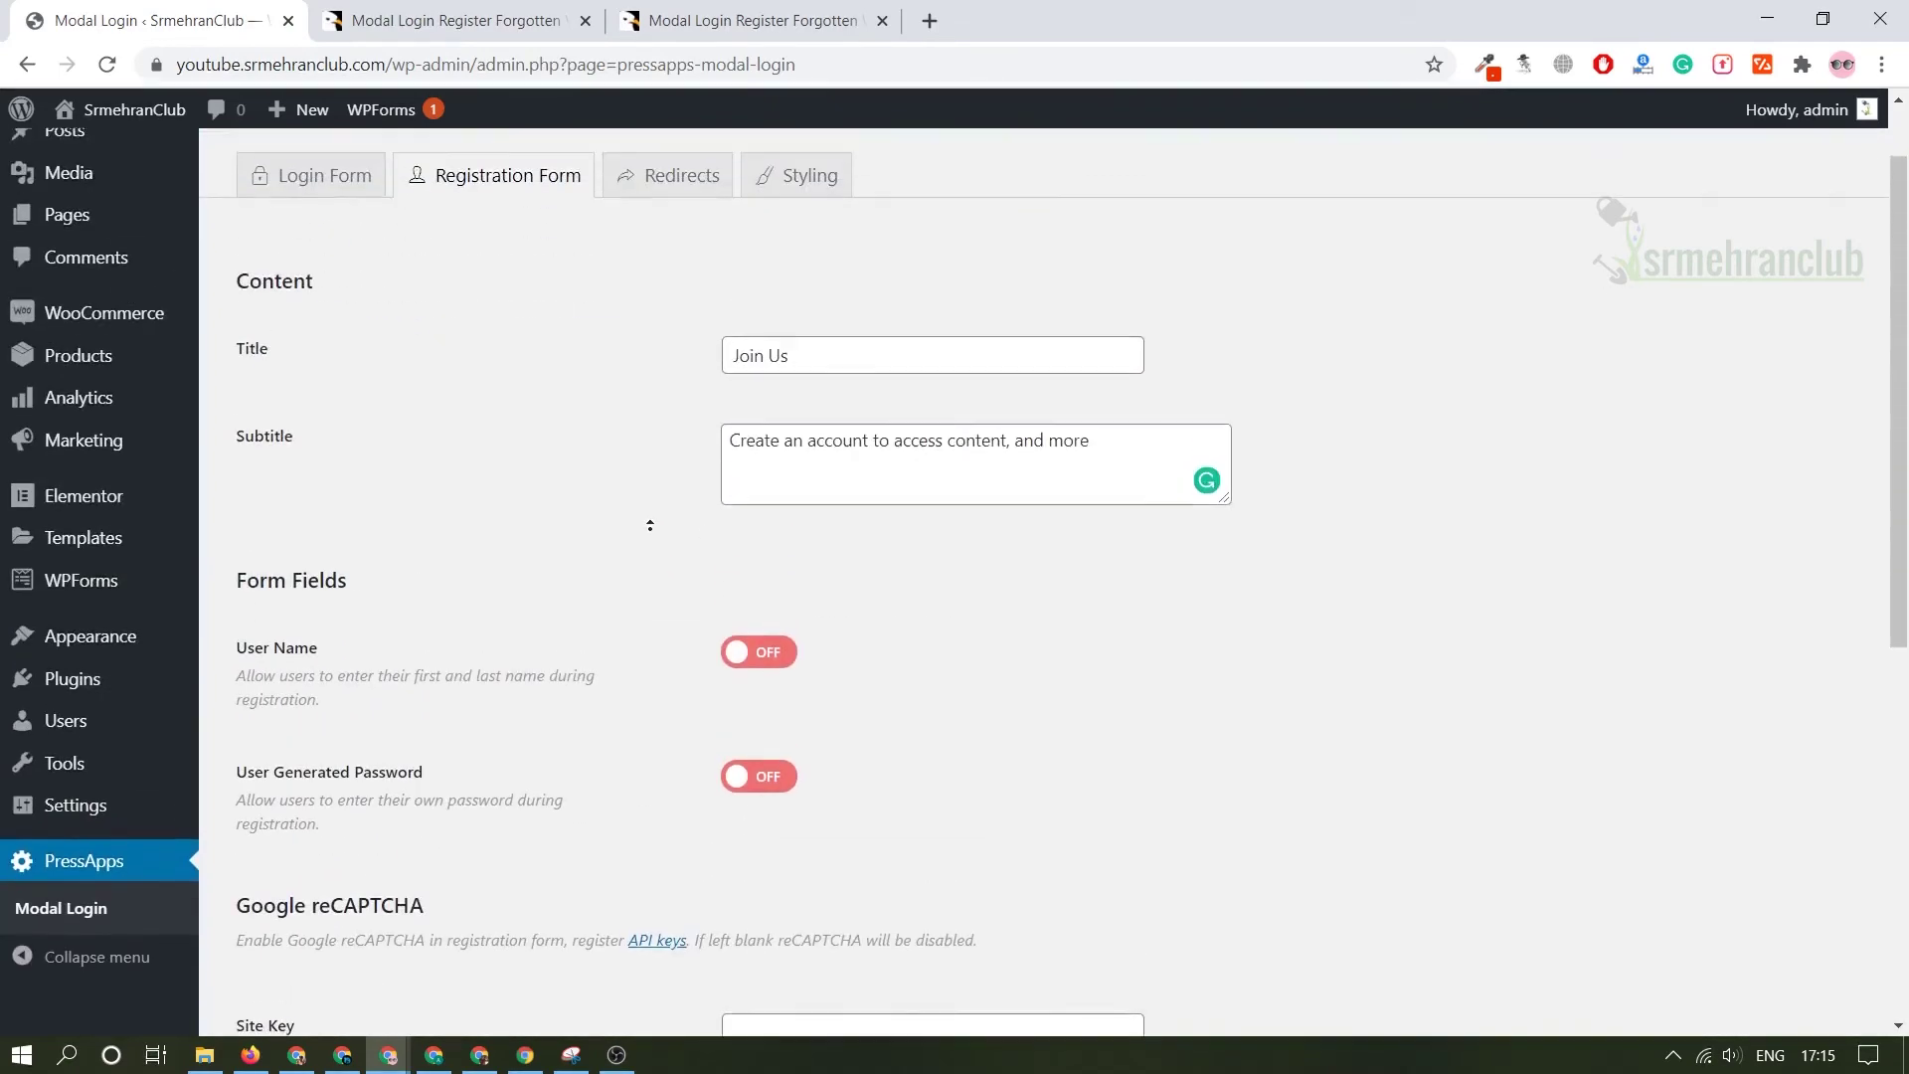
pyautogui.middleClick(612, 707)
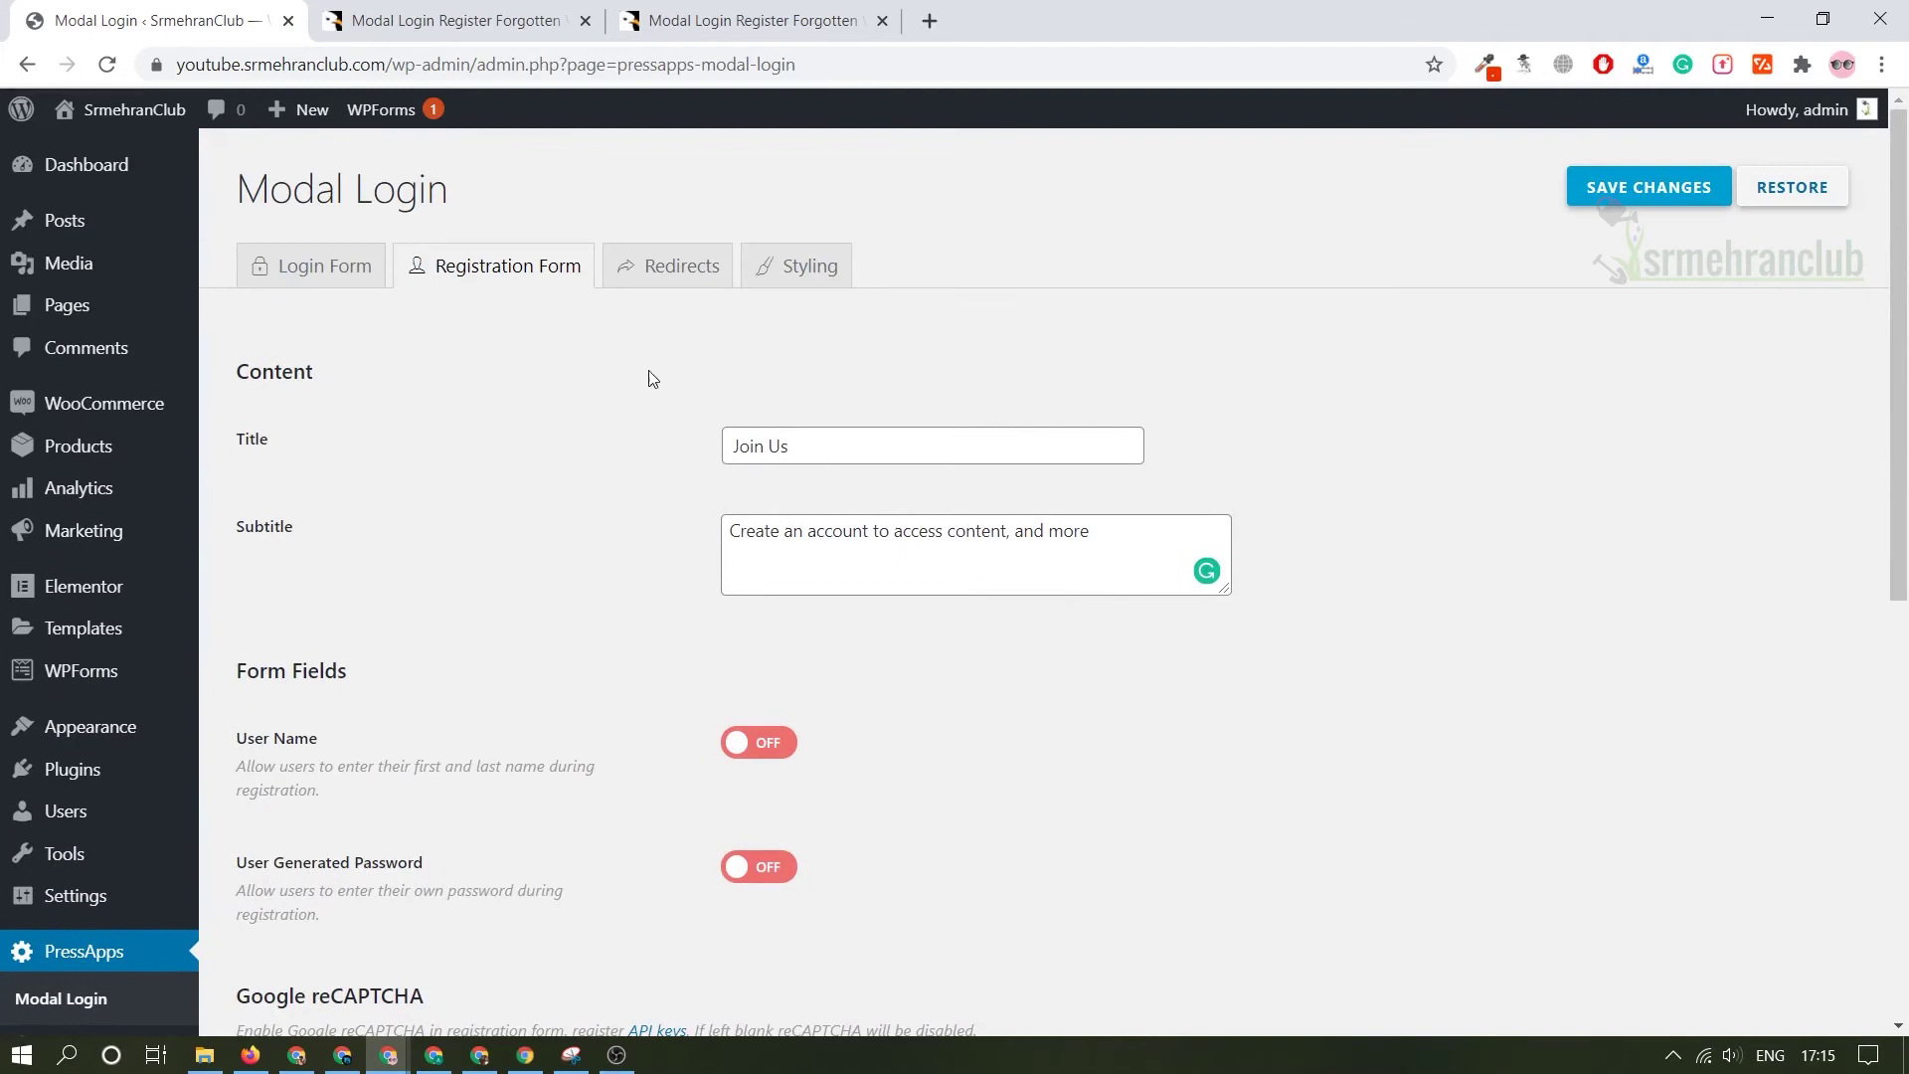
pyautogui.click(668, 265)
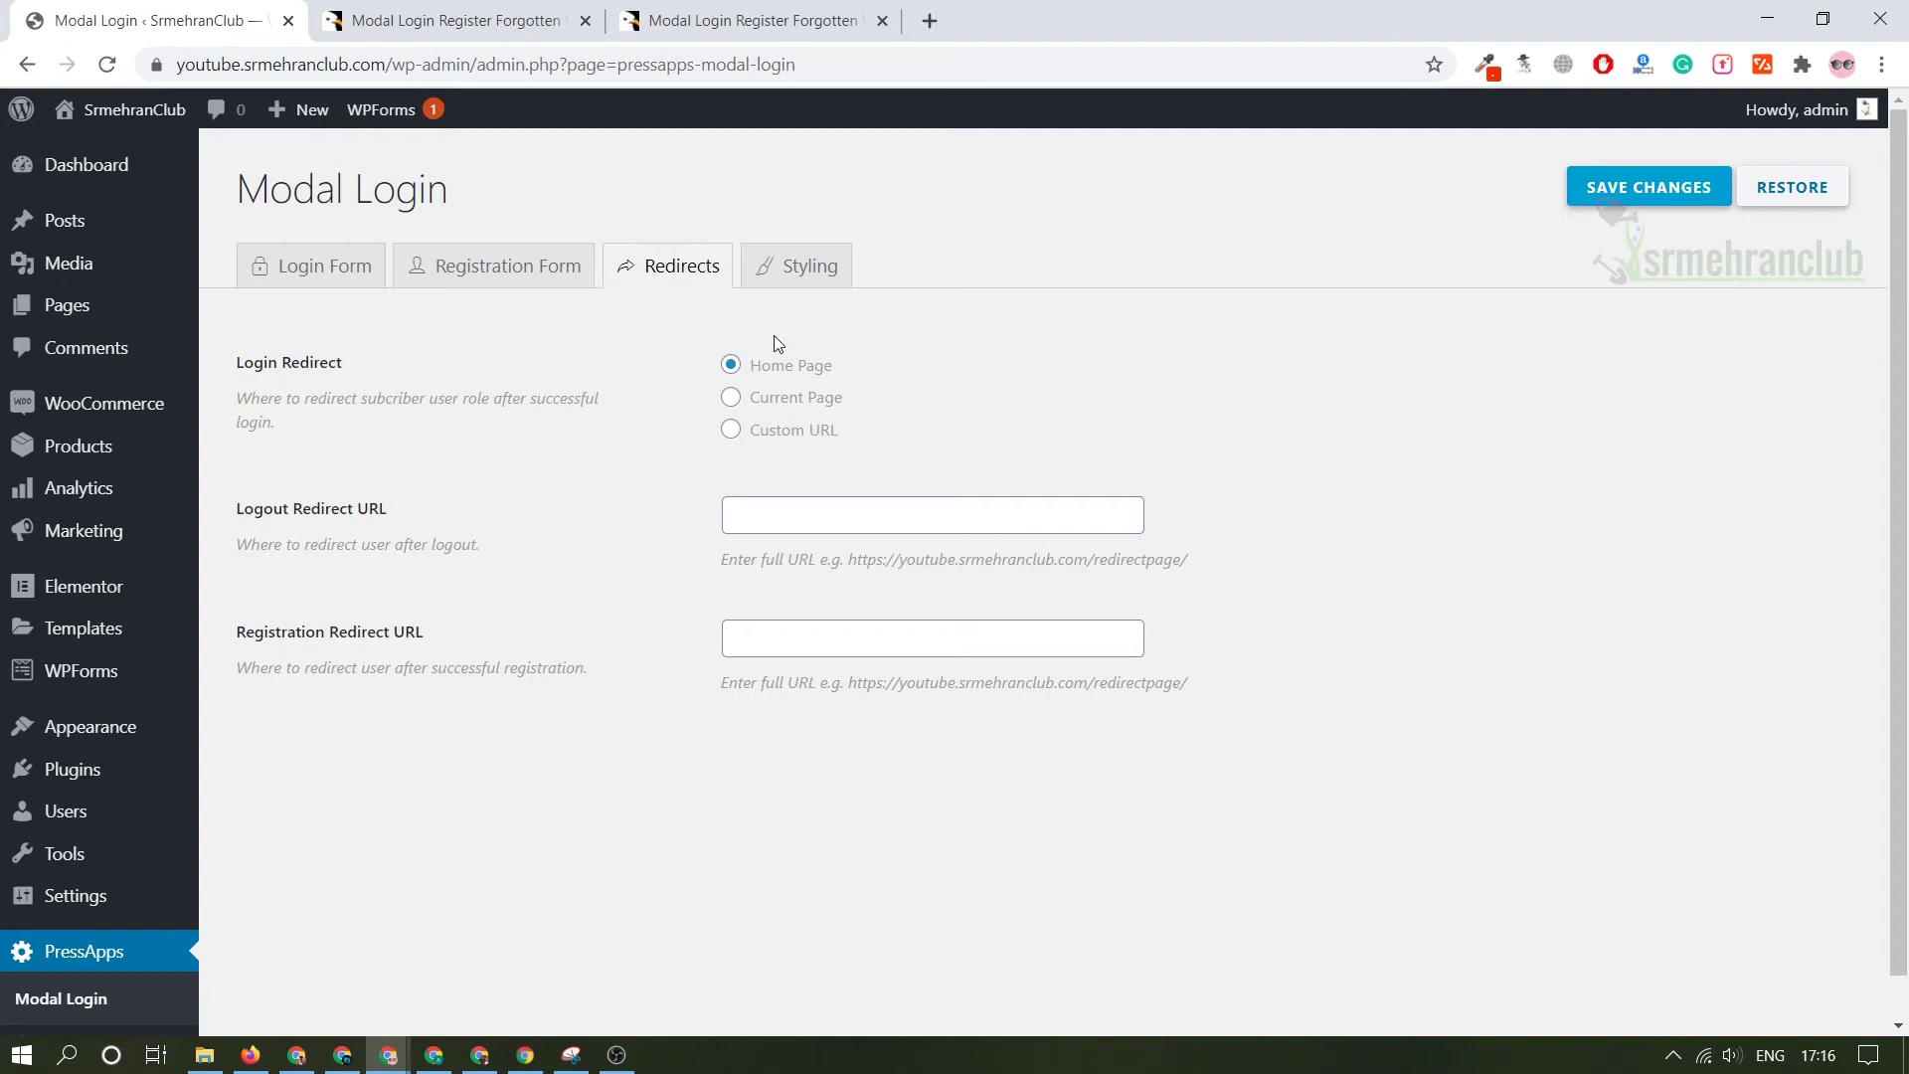
pyautogui.click(785, 433)
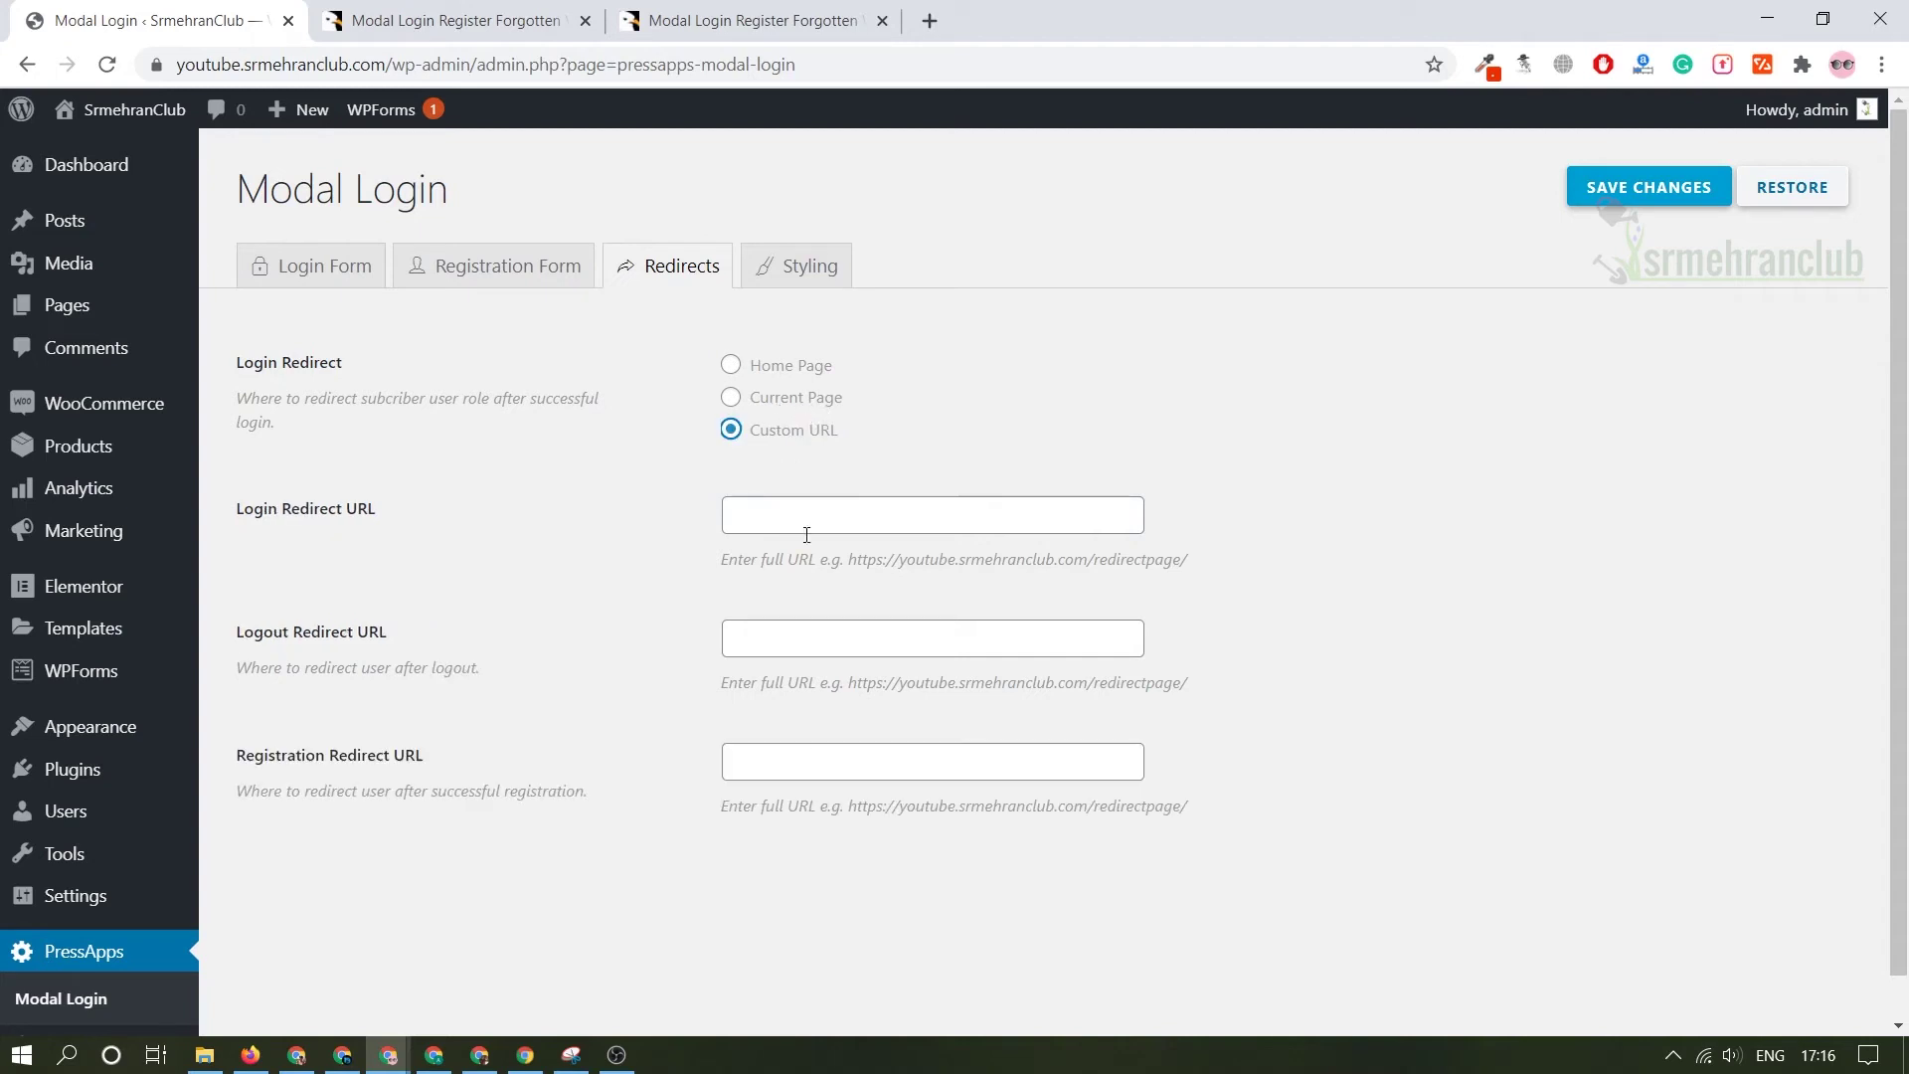
pyautogui.moveTo(391, 59); pyautogui.dragTo(177, 64)
pyautogui.hotkey('ctrl', 'c')
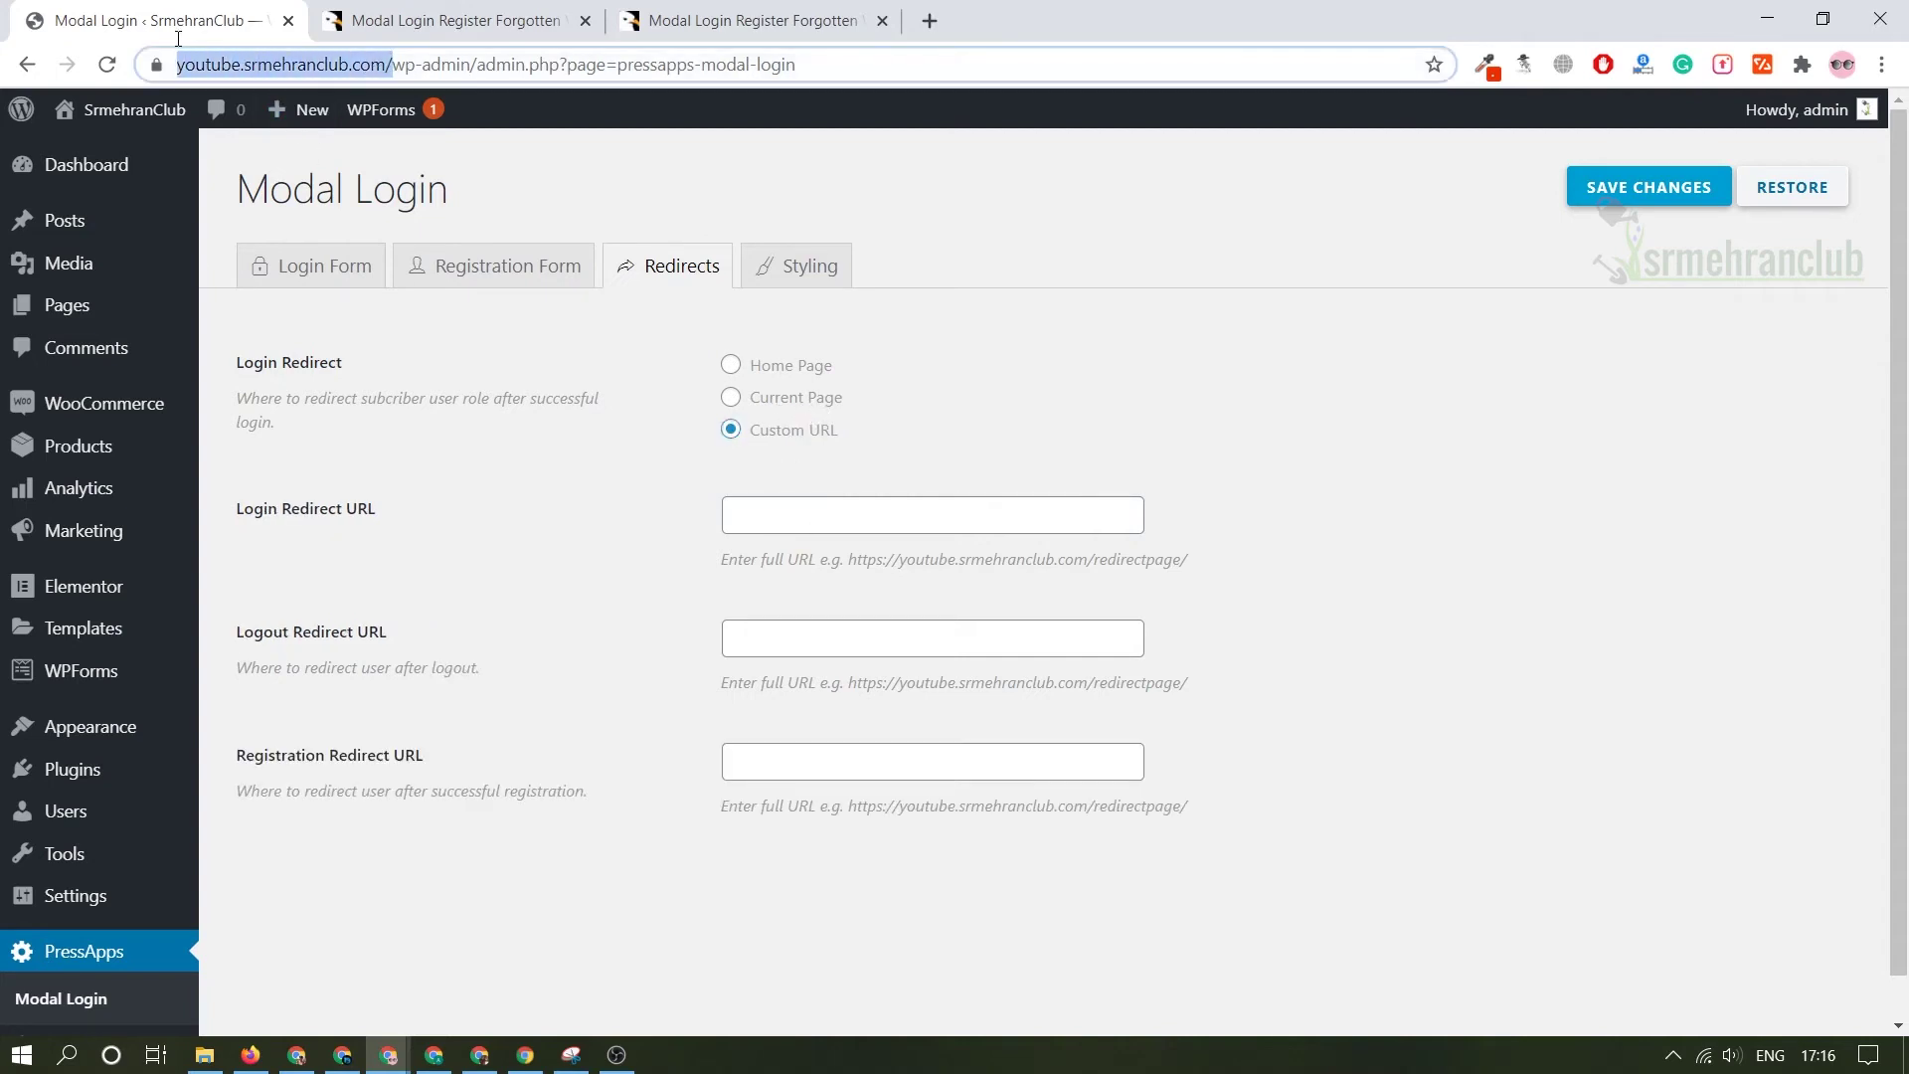
pyautogui.click(792, 515)
pyautogui.hotkey('ctrl', 'v')
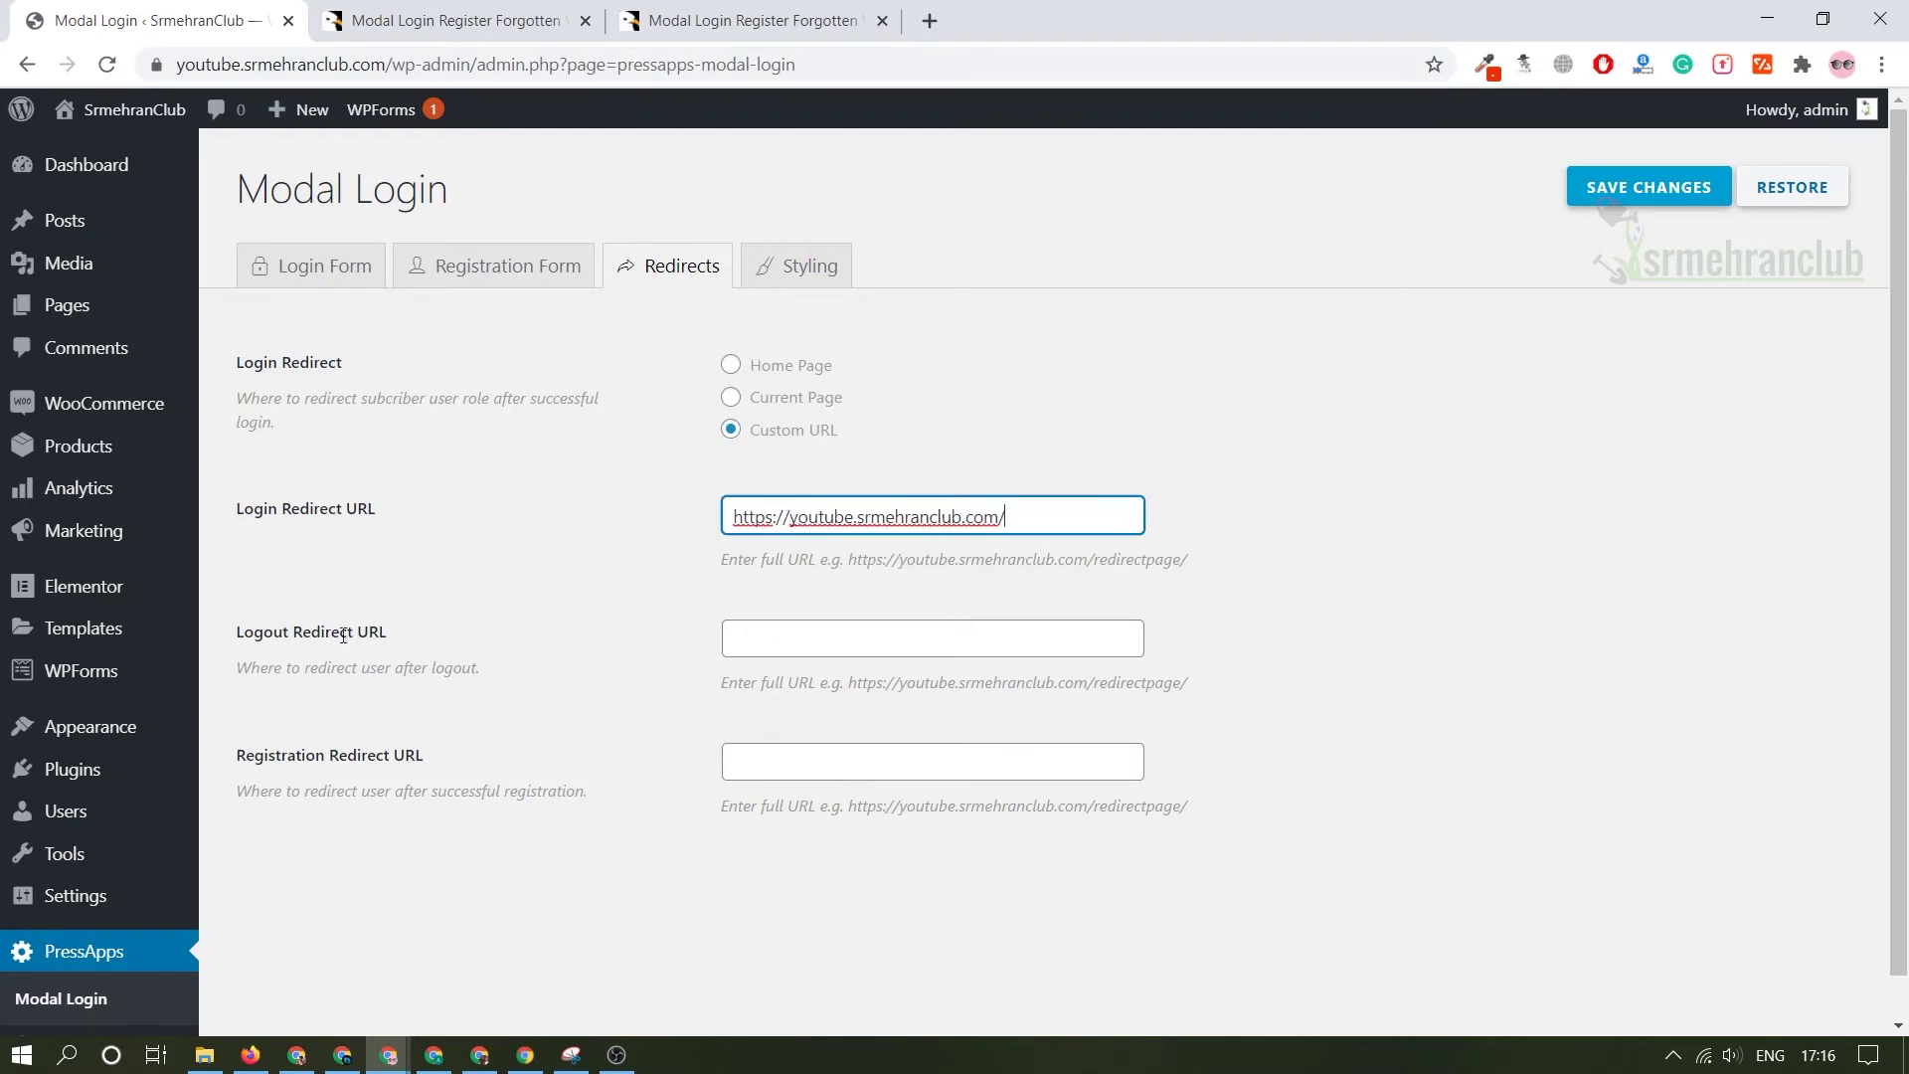
pyautogui.click(790, 758)
pyautogui.hotkey('ctrl', 'v')
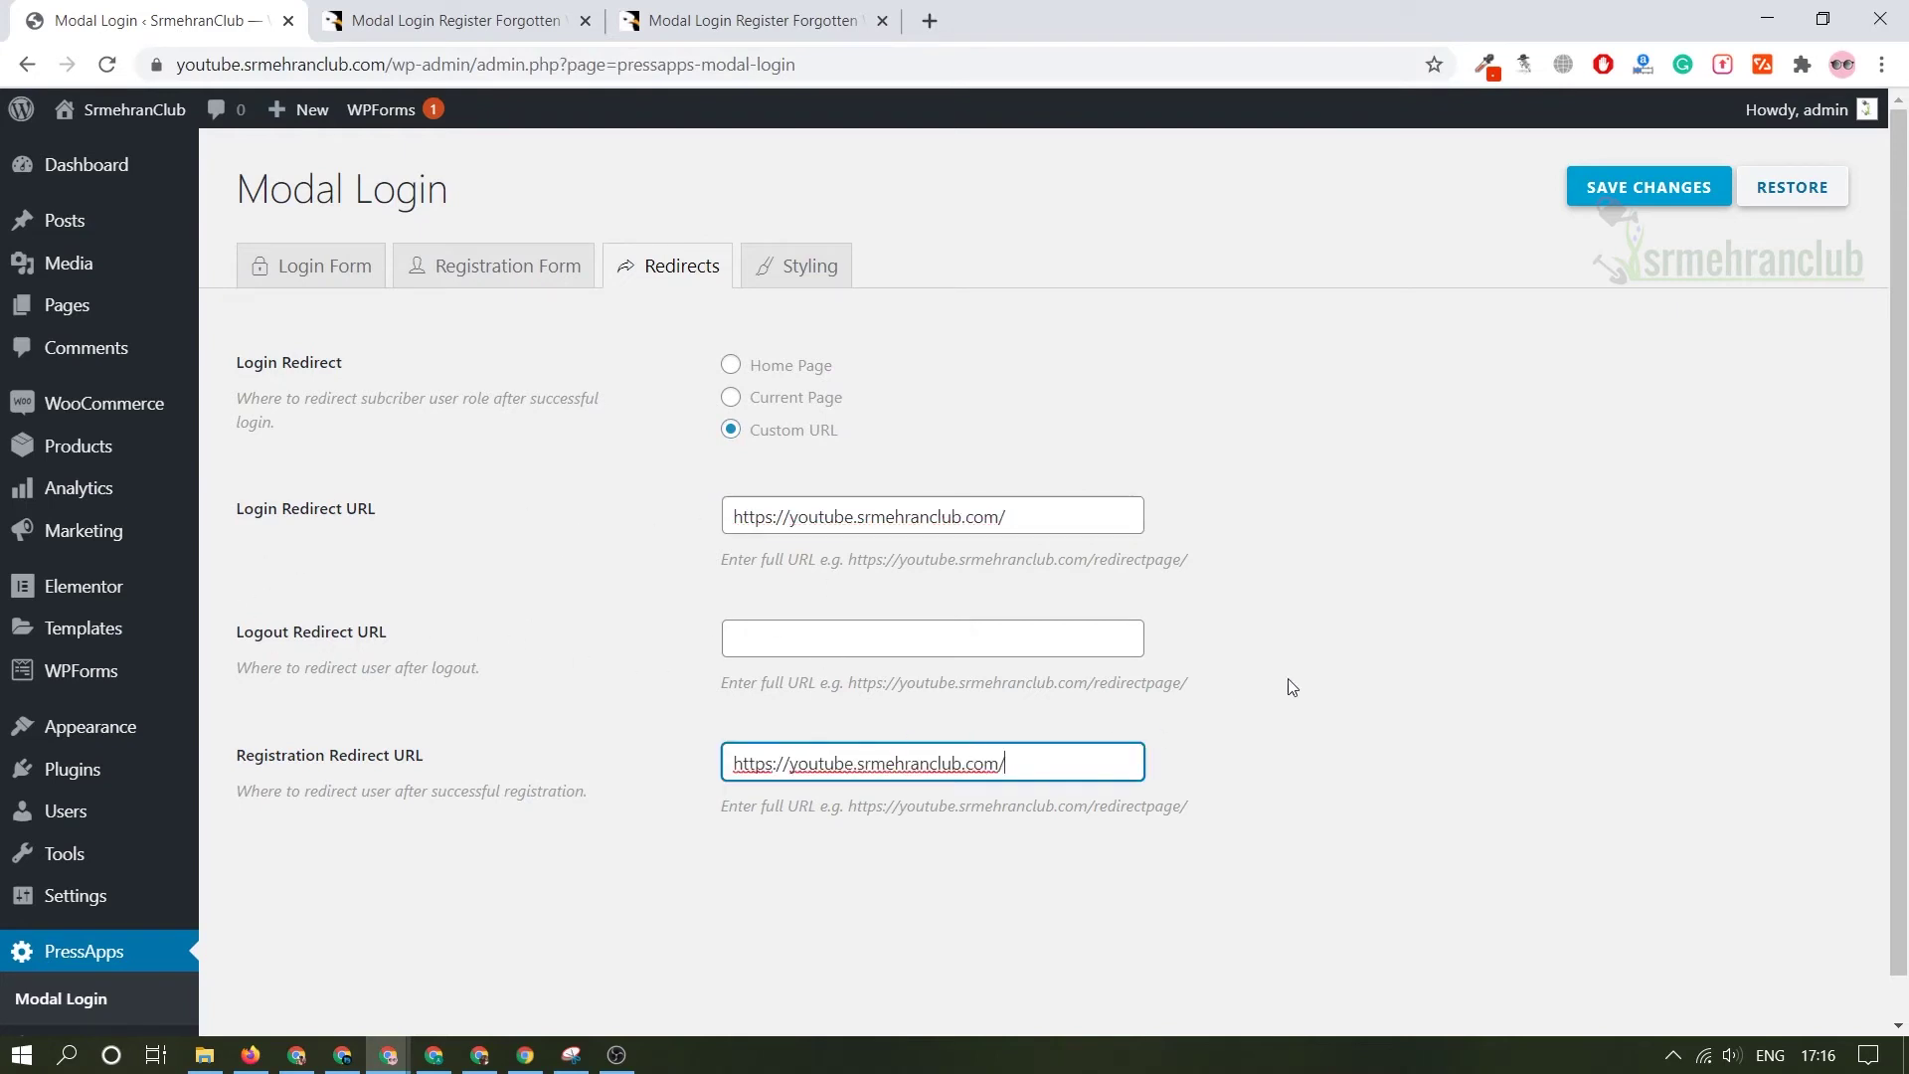
pyautogui.click(1184, 688)
pyautogui.click(883, 634)
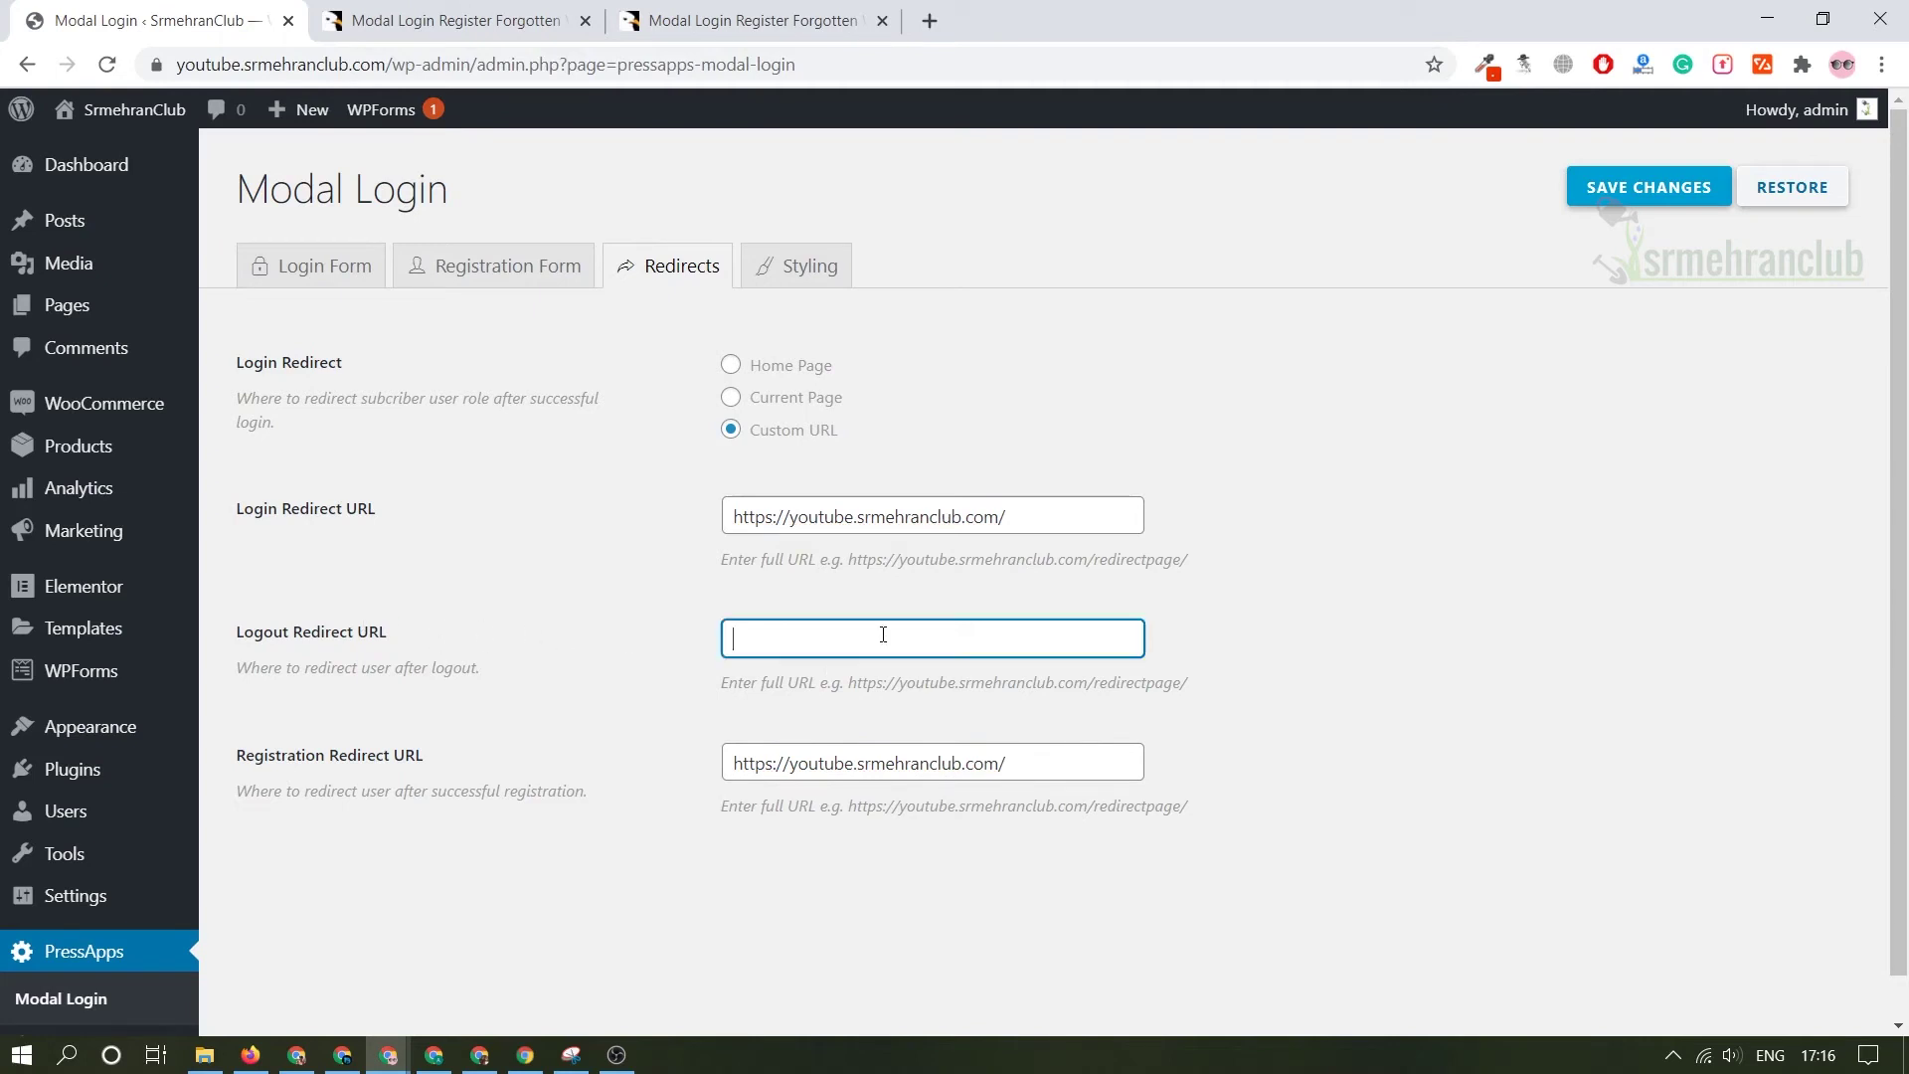
pyautogui.hotkey('ctrl', 'v')
pyautogui.click(1646, 193)
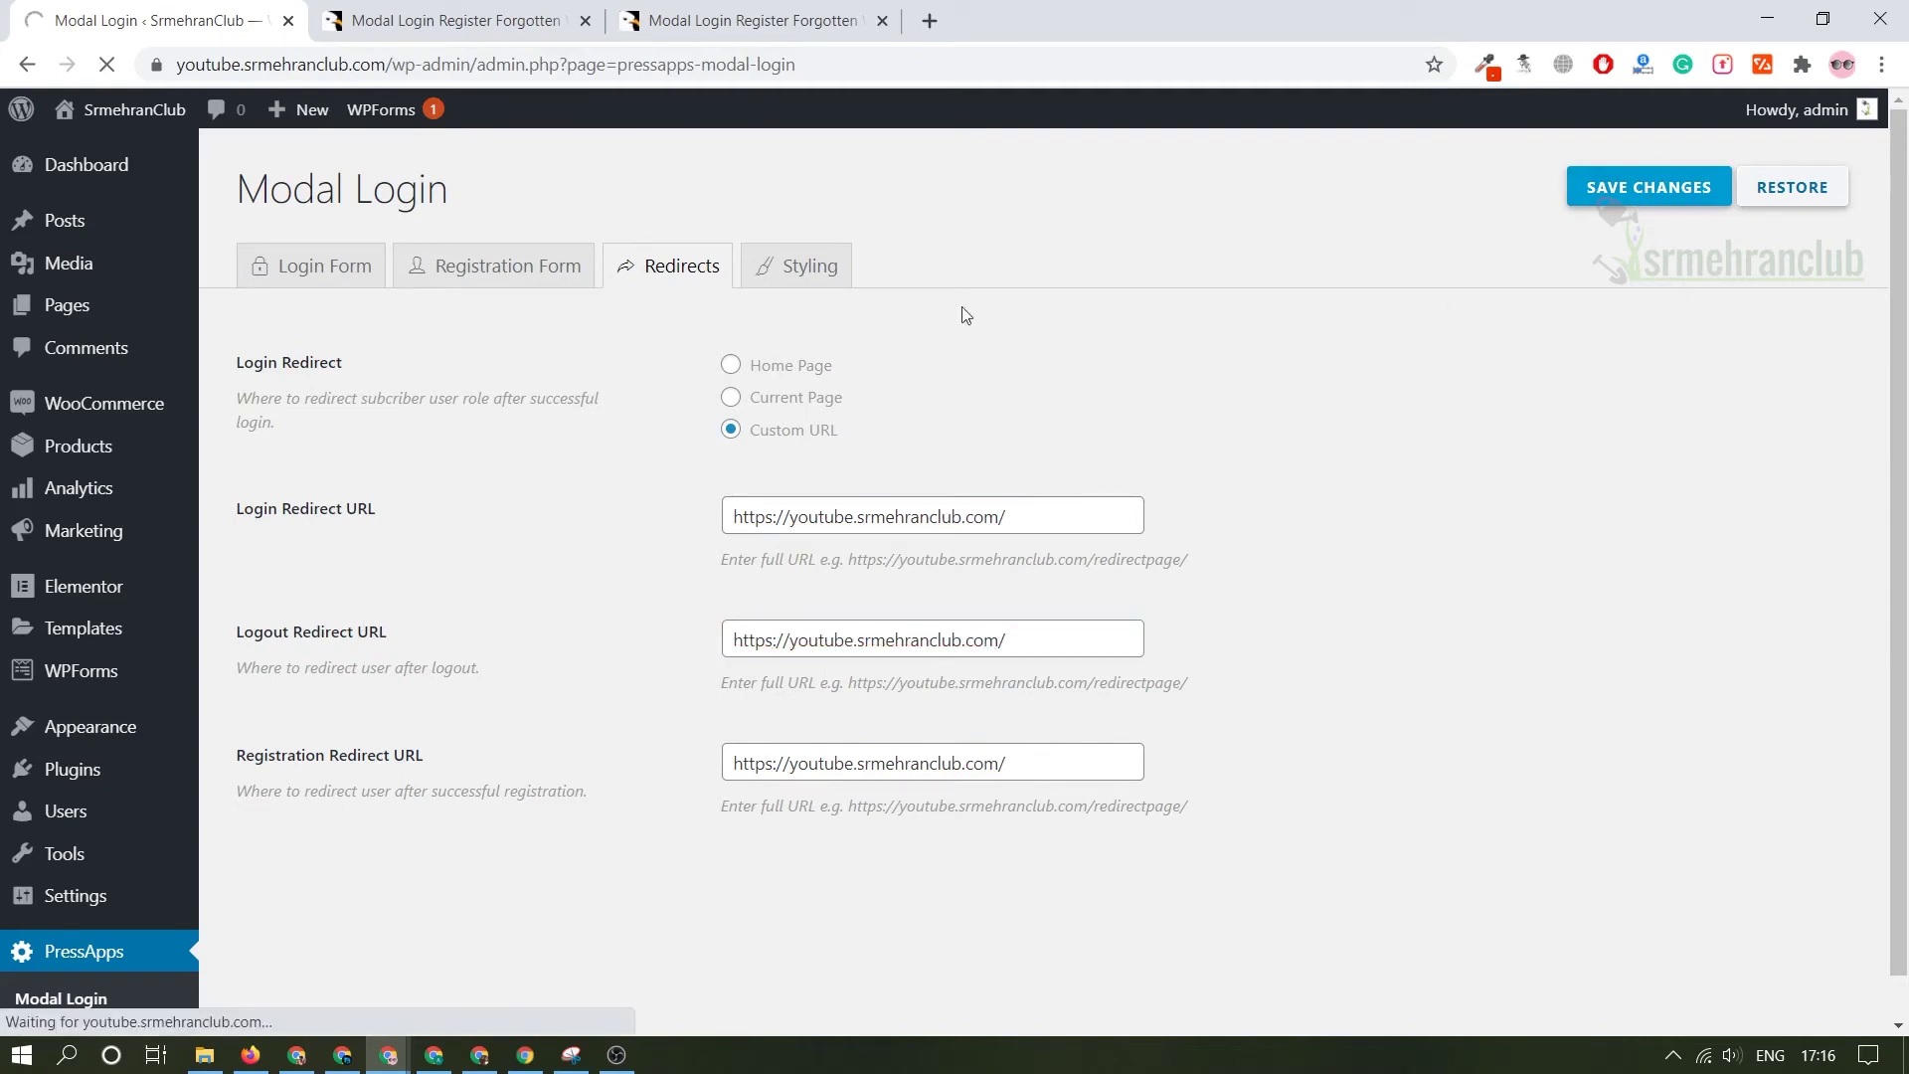
# - Compare the form styling settings against the demo's Join Us popup colours
pyautogui.click(800, 266)
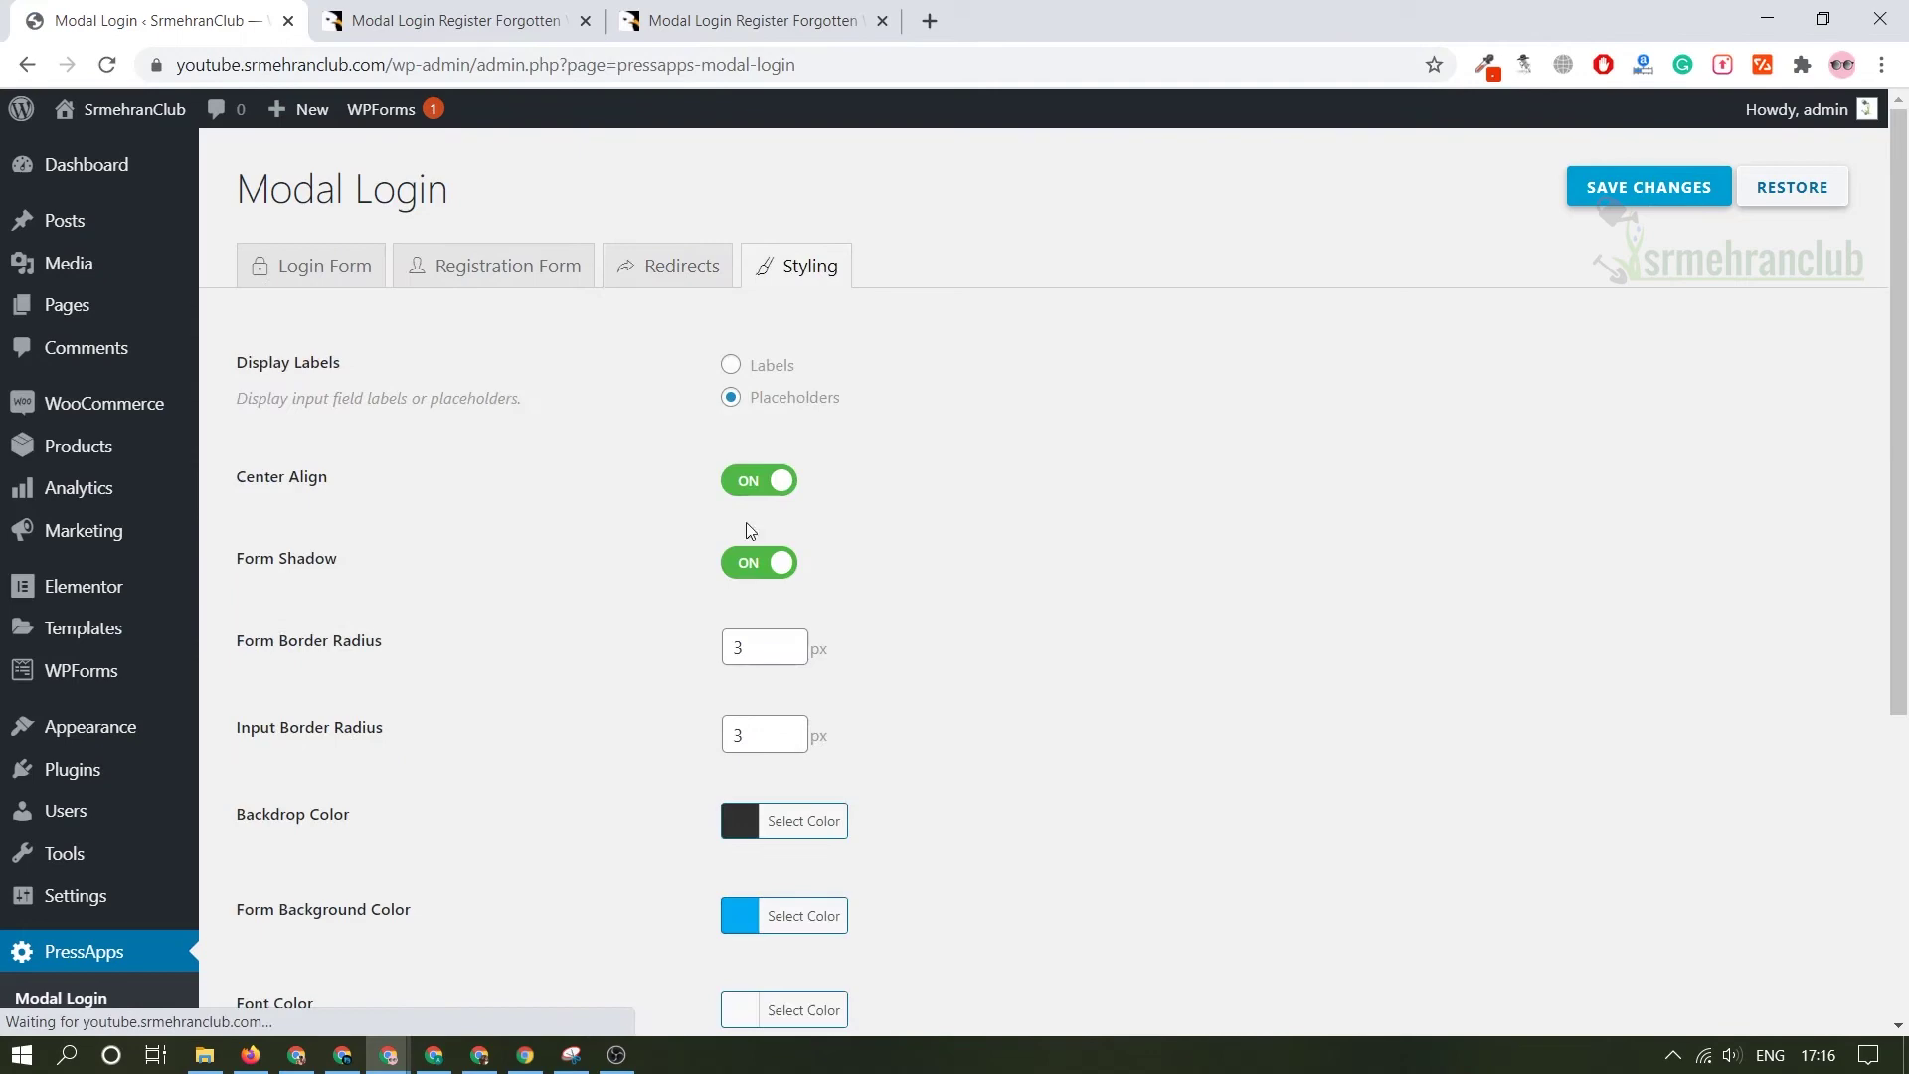
pyautogui.click(747, 14)
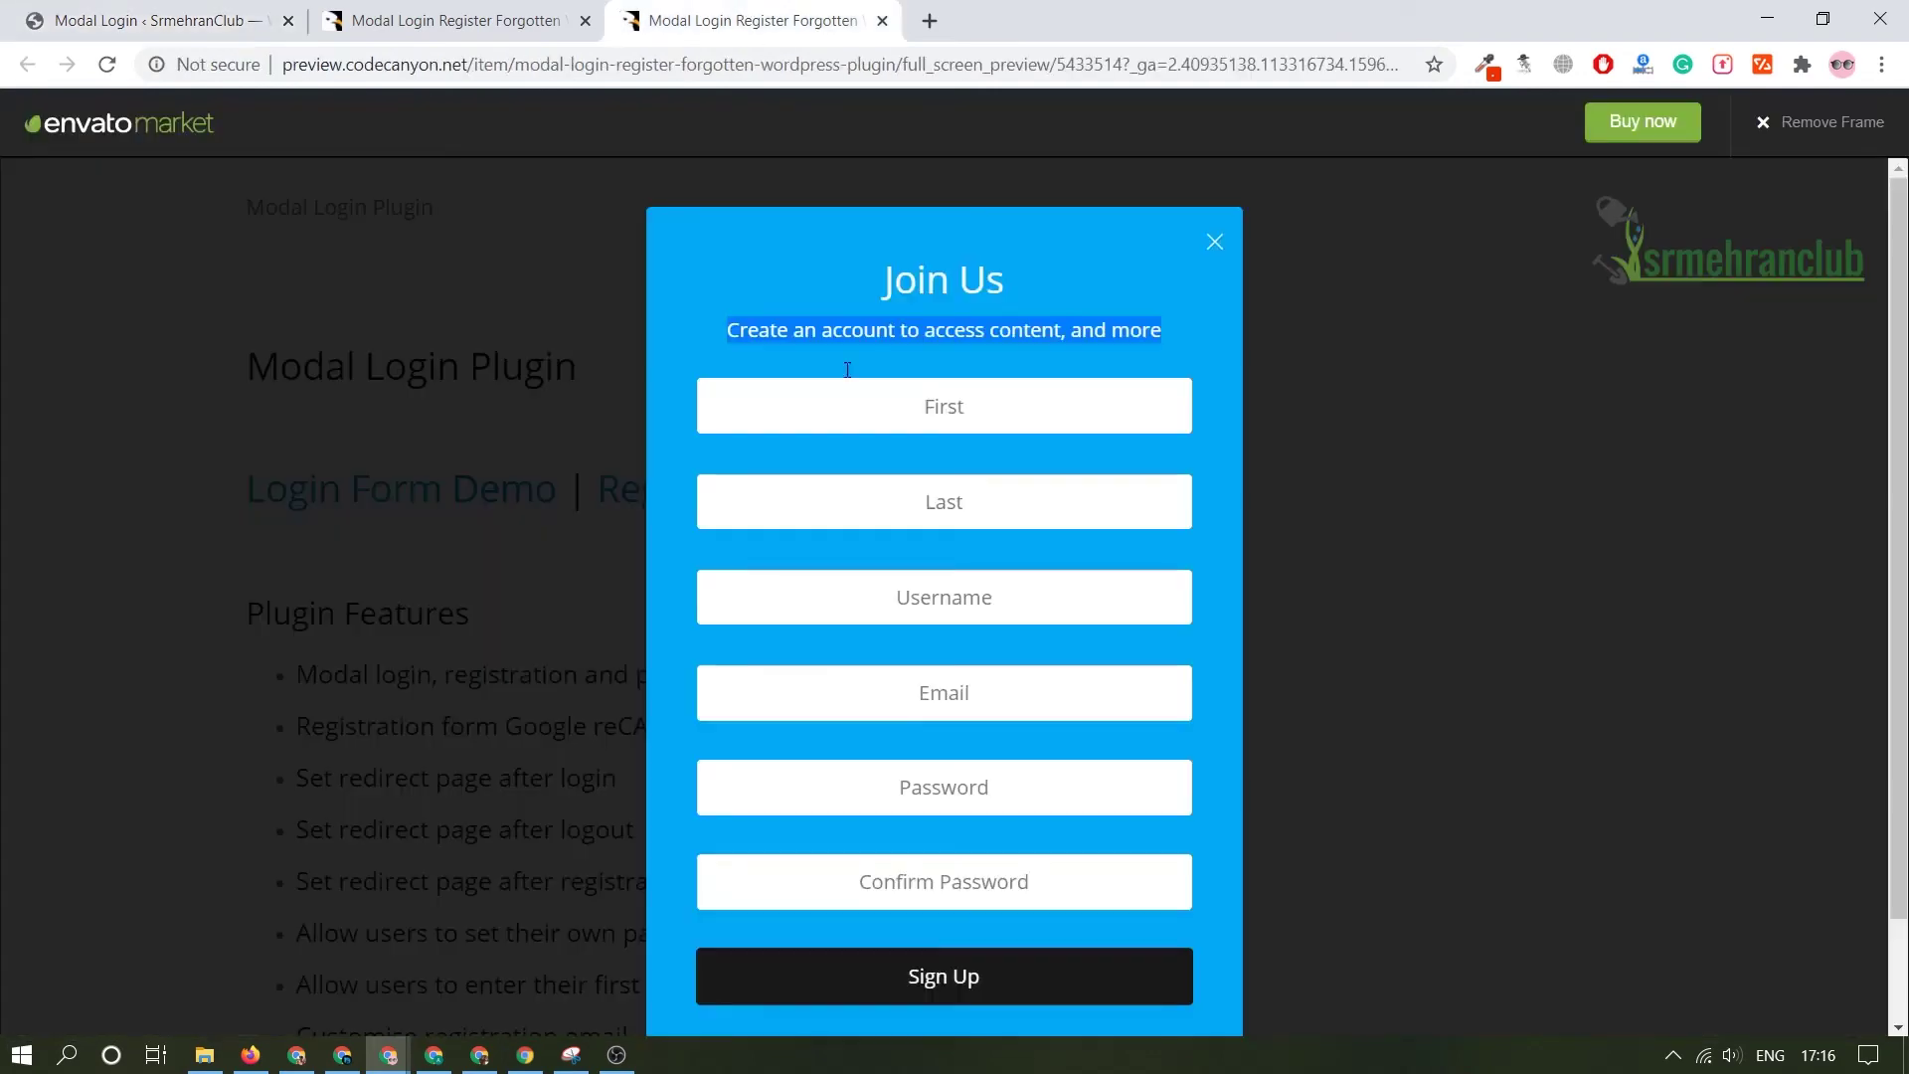
pyautogui.click(471, 257)
pyautogui.click(149, 20)
pyautogui.scroll(-5, 755, 696)
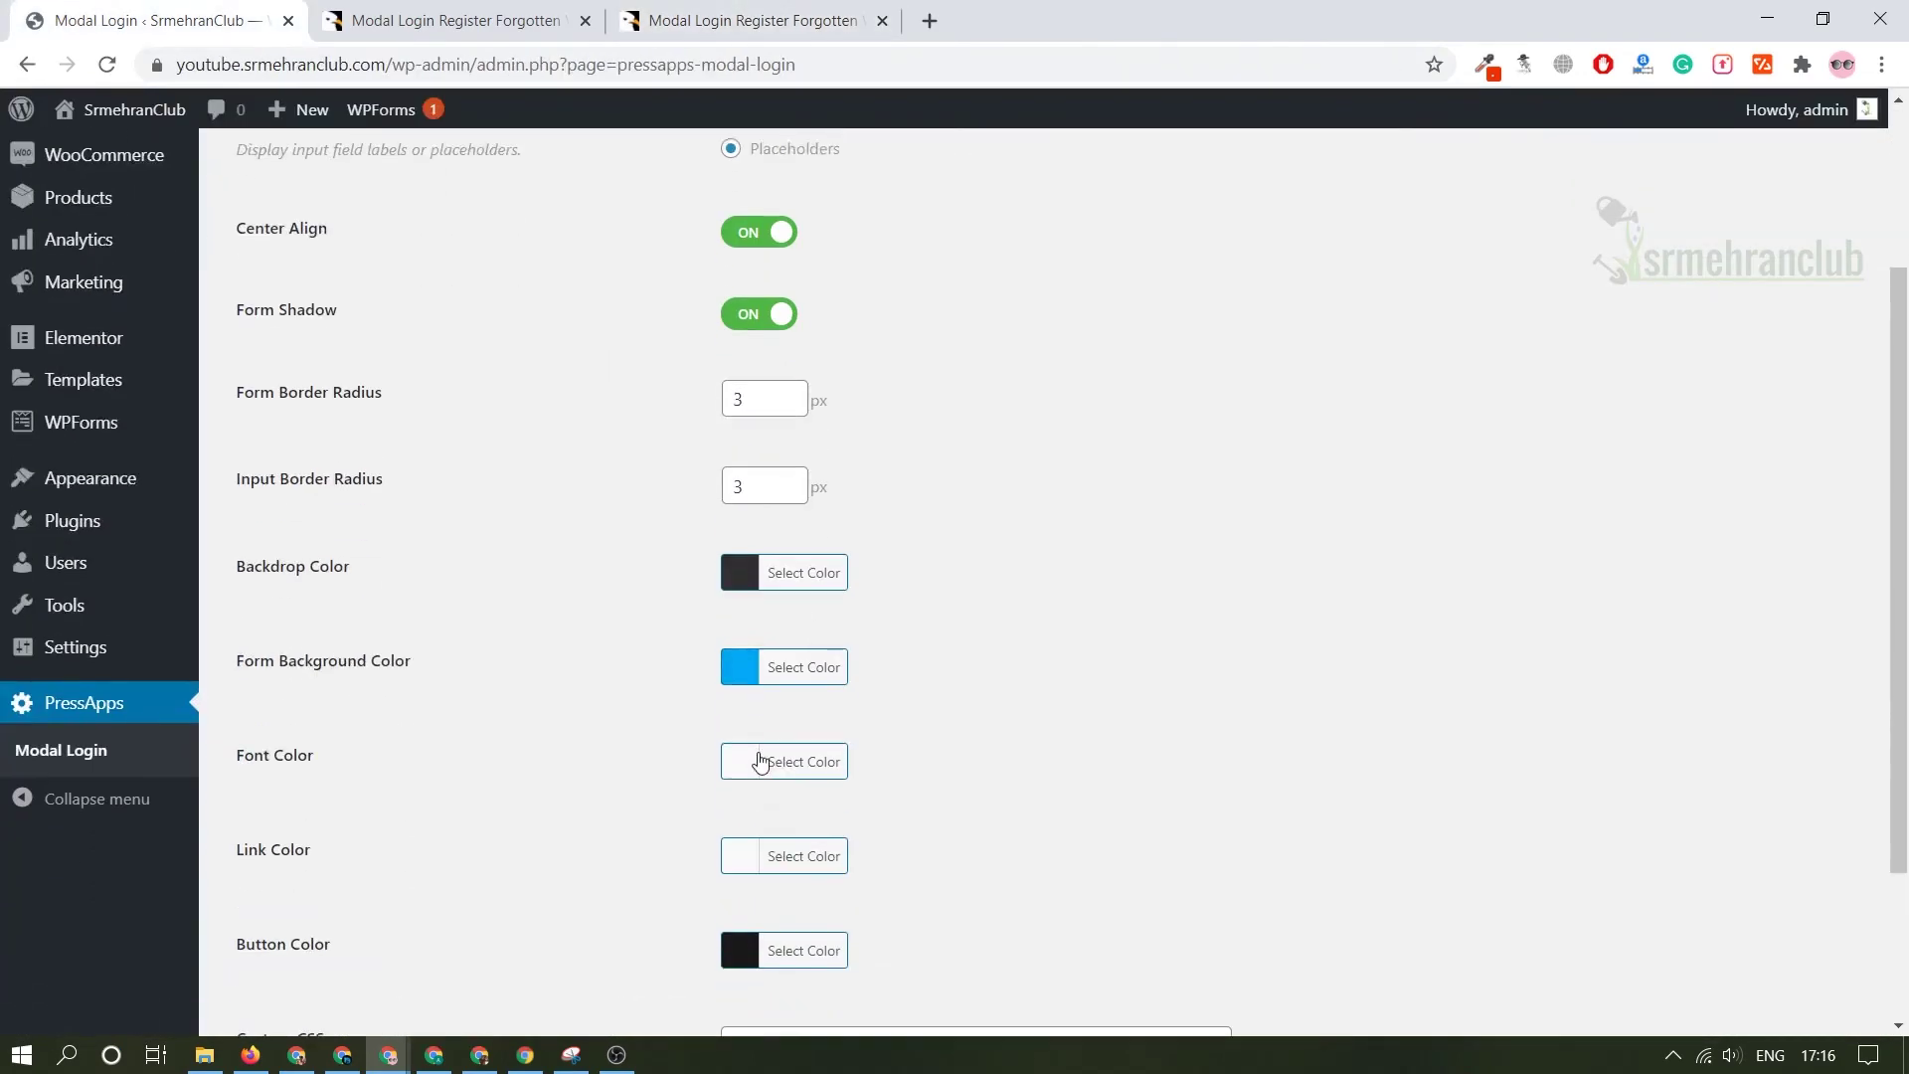
pyautogui.scroll(3, 723, 682)
pyautogui.scroll(-2, 717, 674)
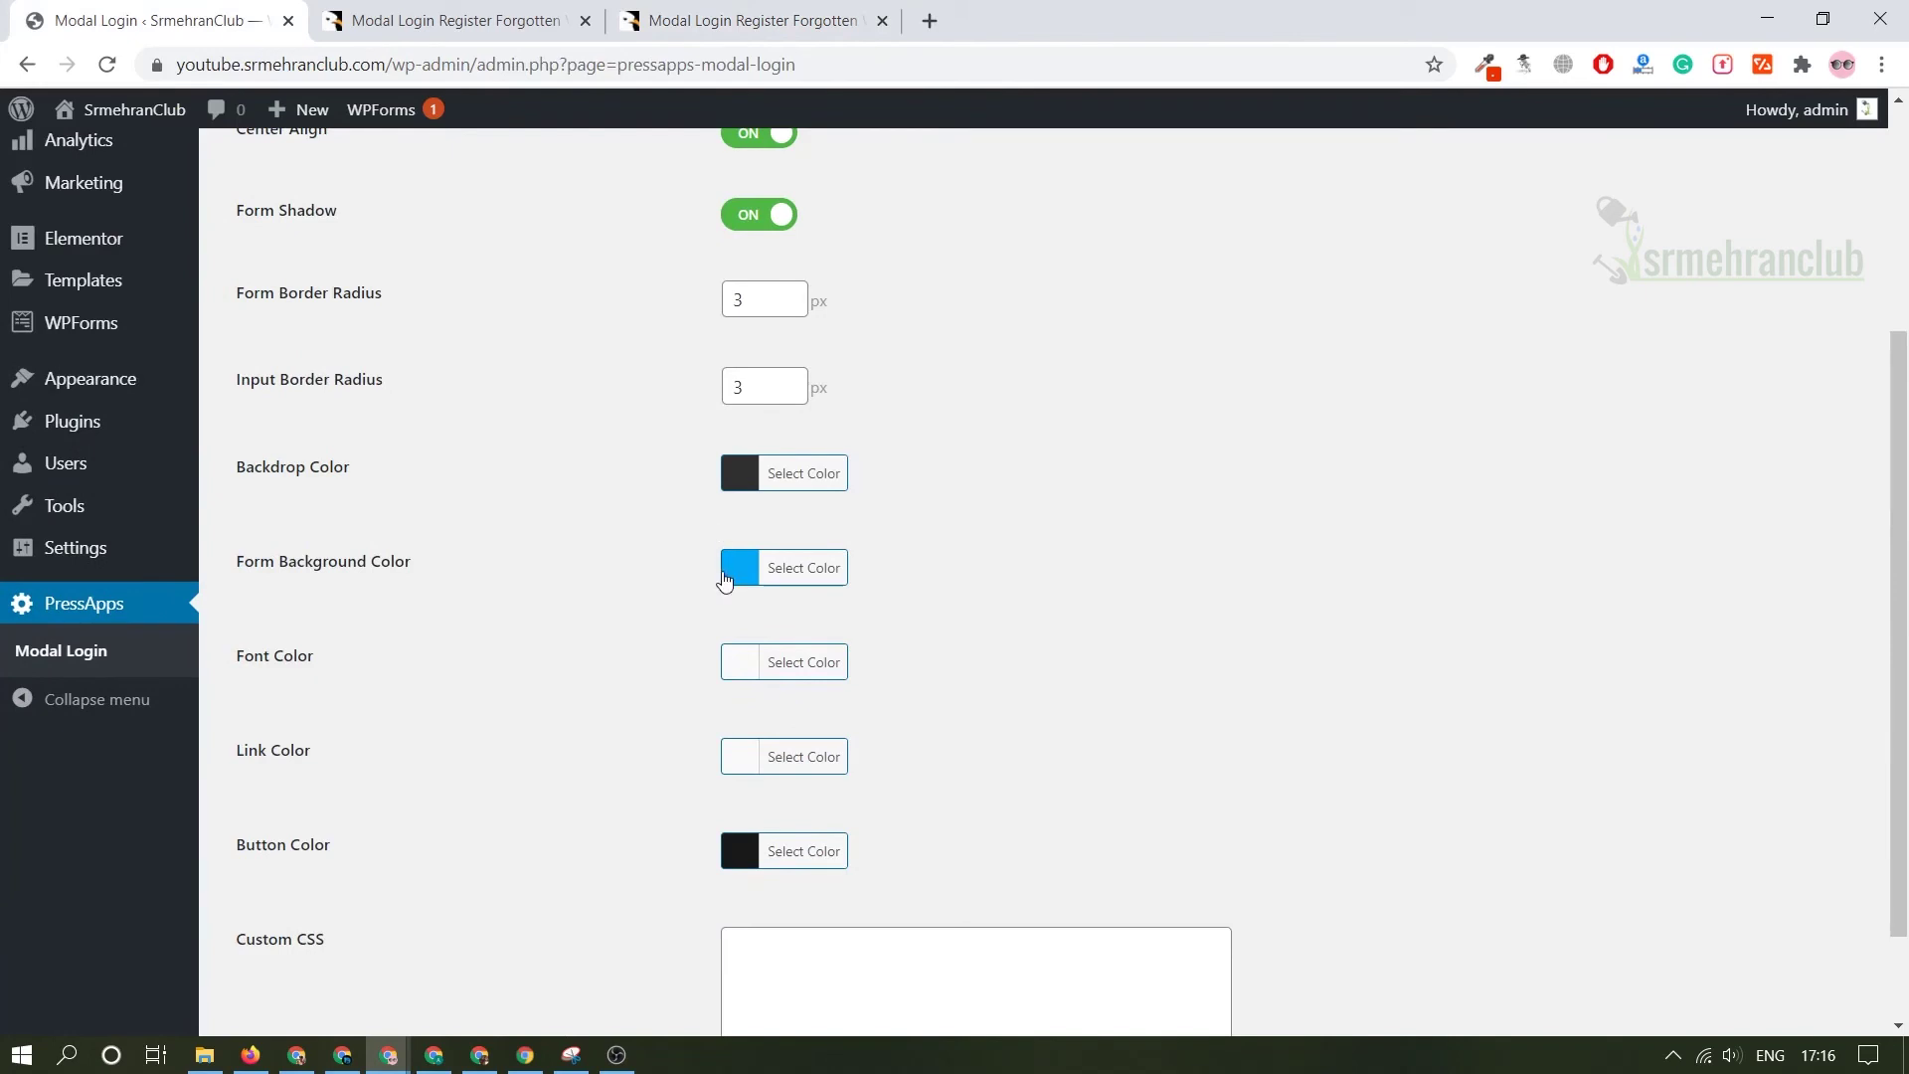
# - Change the Form Background Color to green (#06e802)
pyautogui.click(741, 566)
pyautogui.moveTo(895, 639); pyautogui.dragTo(943, 629)
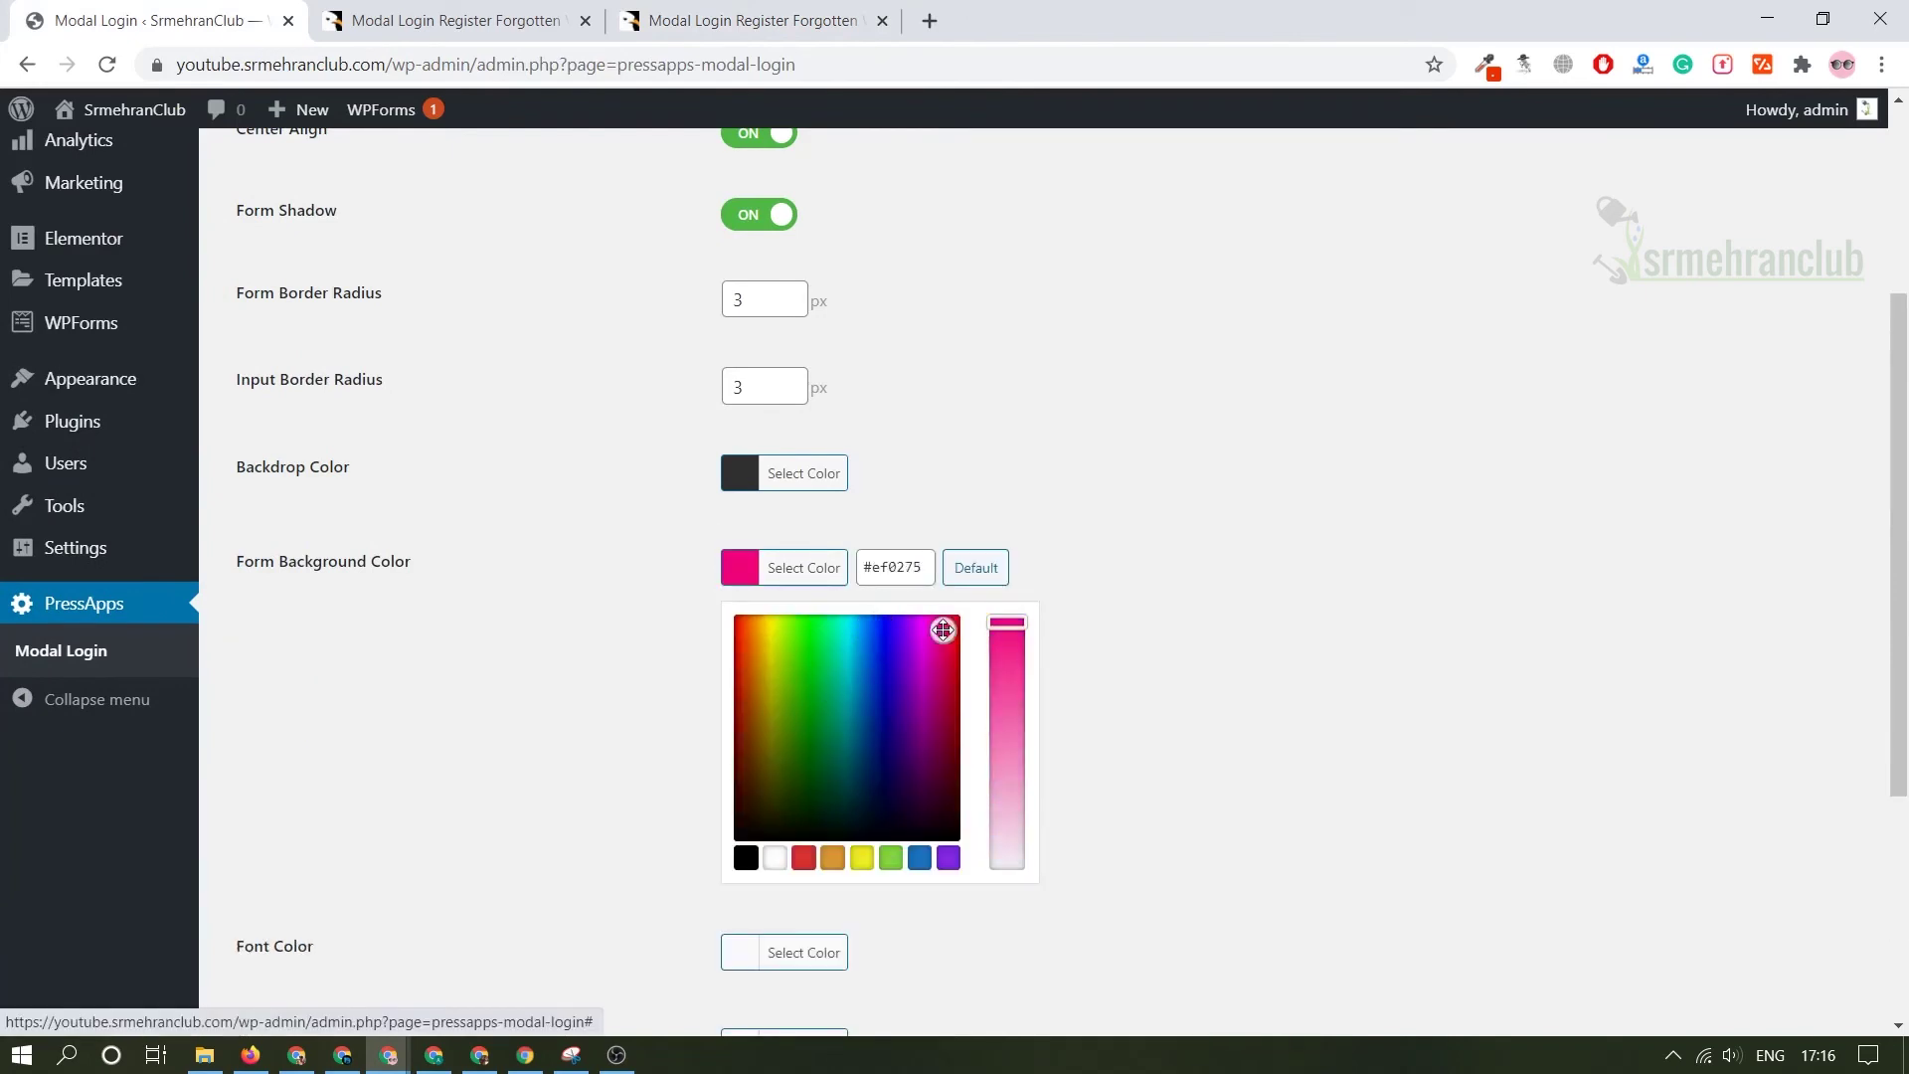
pyautogui.click(1207, 554)
pyautogui.scroll(-1, 980, 623)
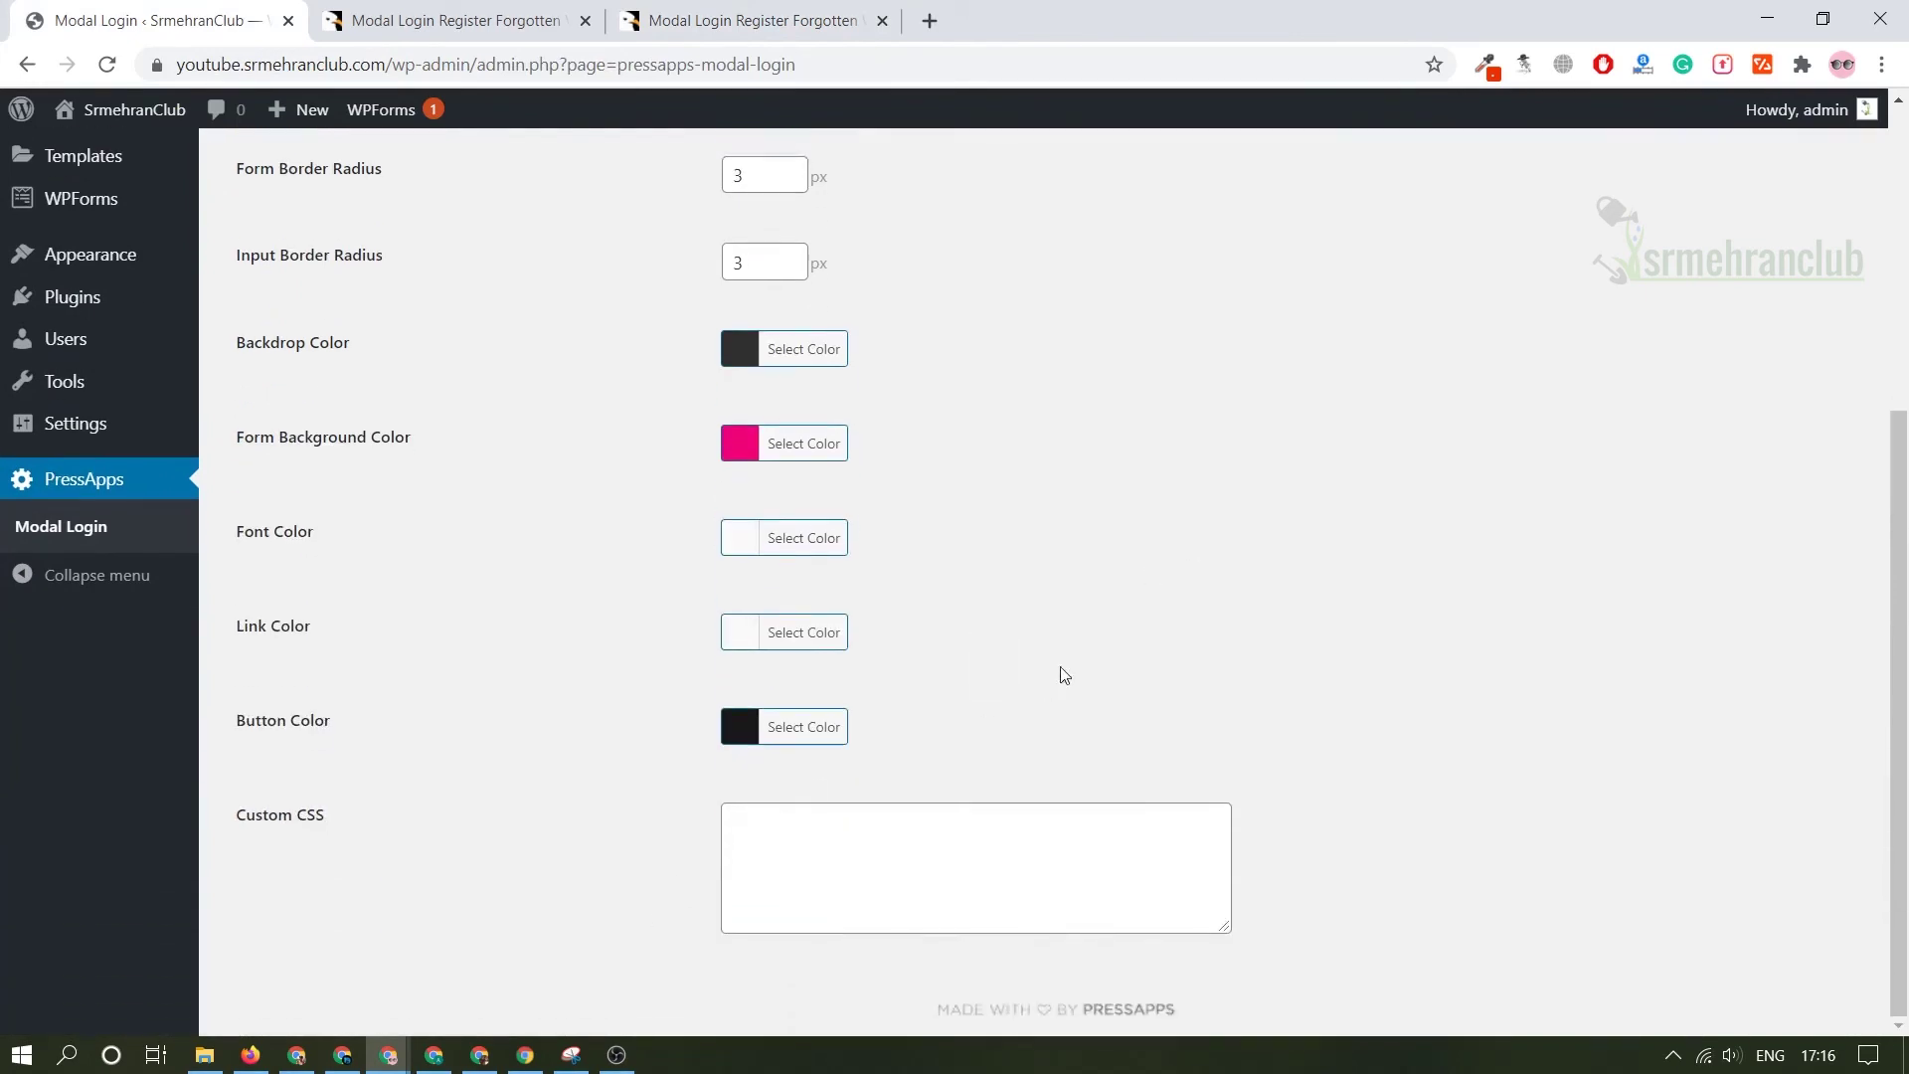
pyautogui.scroll(4, 1006, 632)
pyautogui.click(742, 914)
pyautogui.scroll(-3, 795, 775)
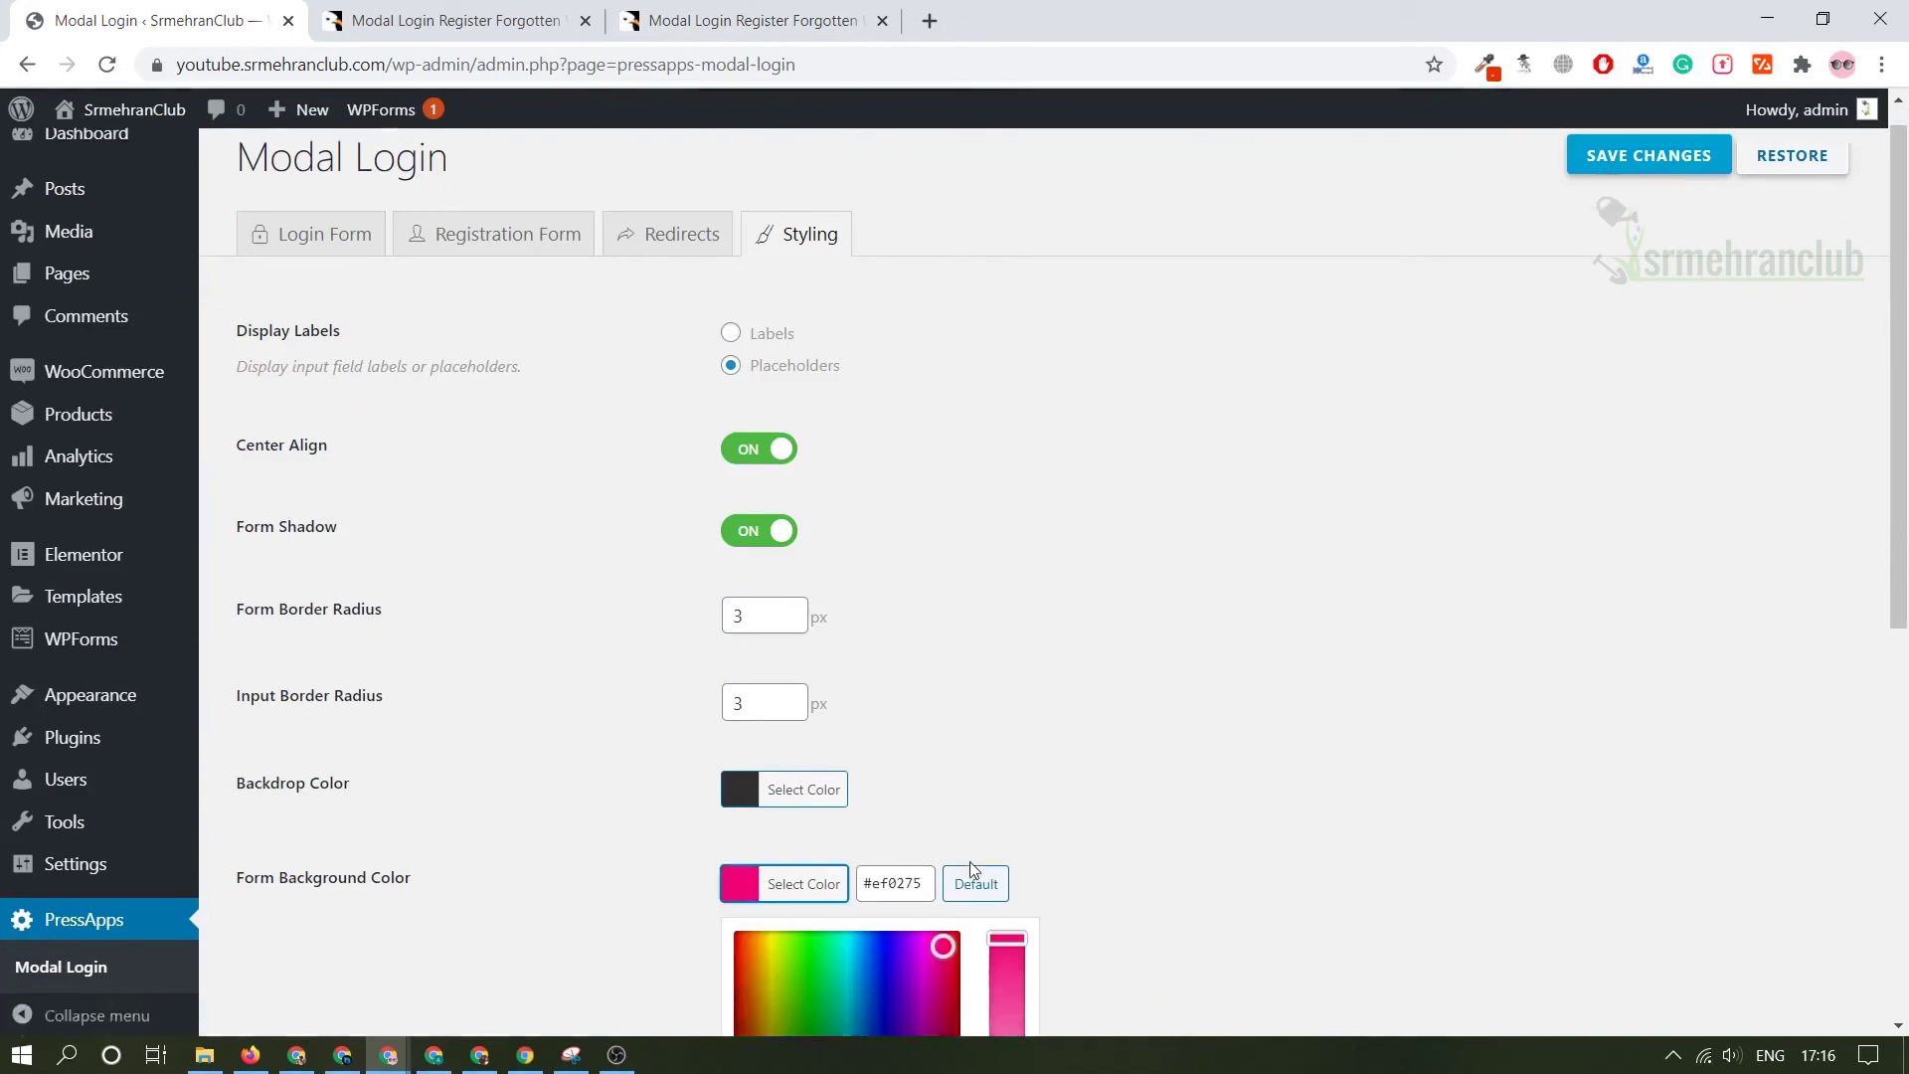
pyautogui.moveTo(811, 768)
pyautogui.mouseDown()
pyautogui.moveTo(792, 750)
pyautogui.moveTo(809, 733)
pyautogui.mouseUp()
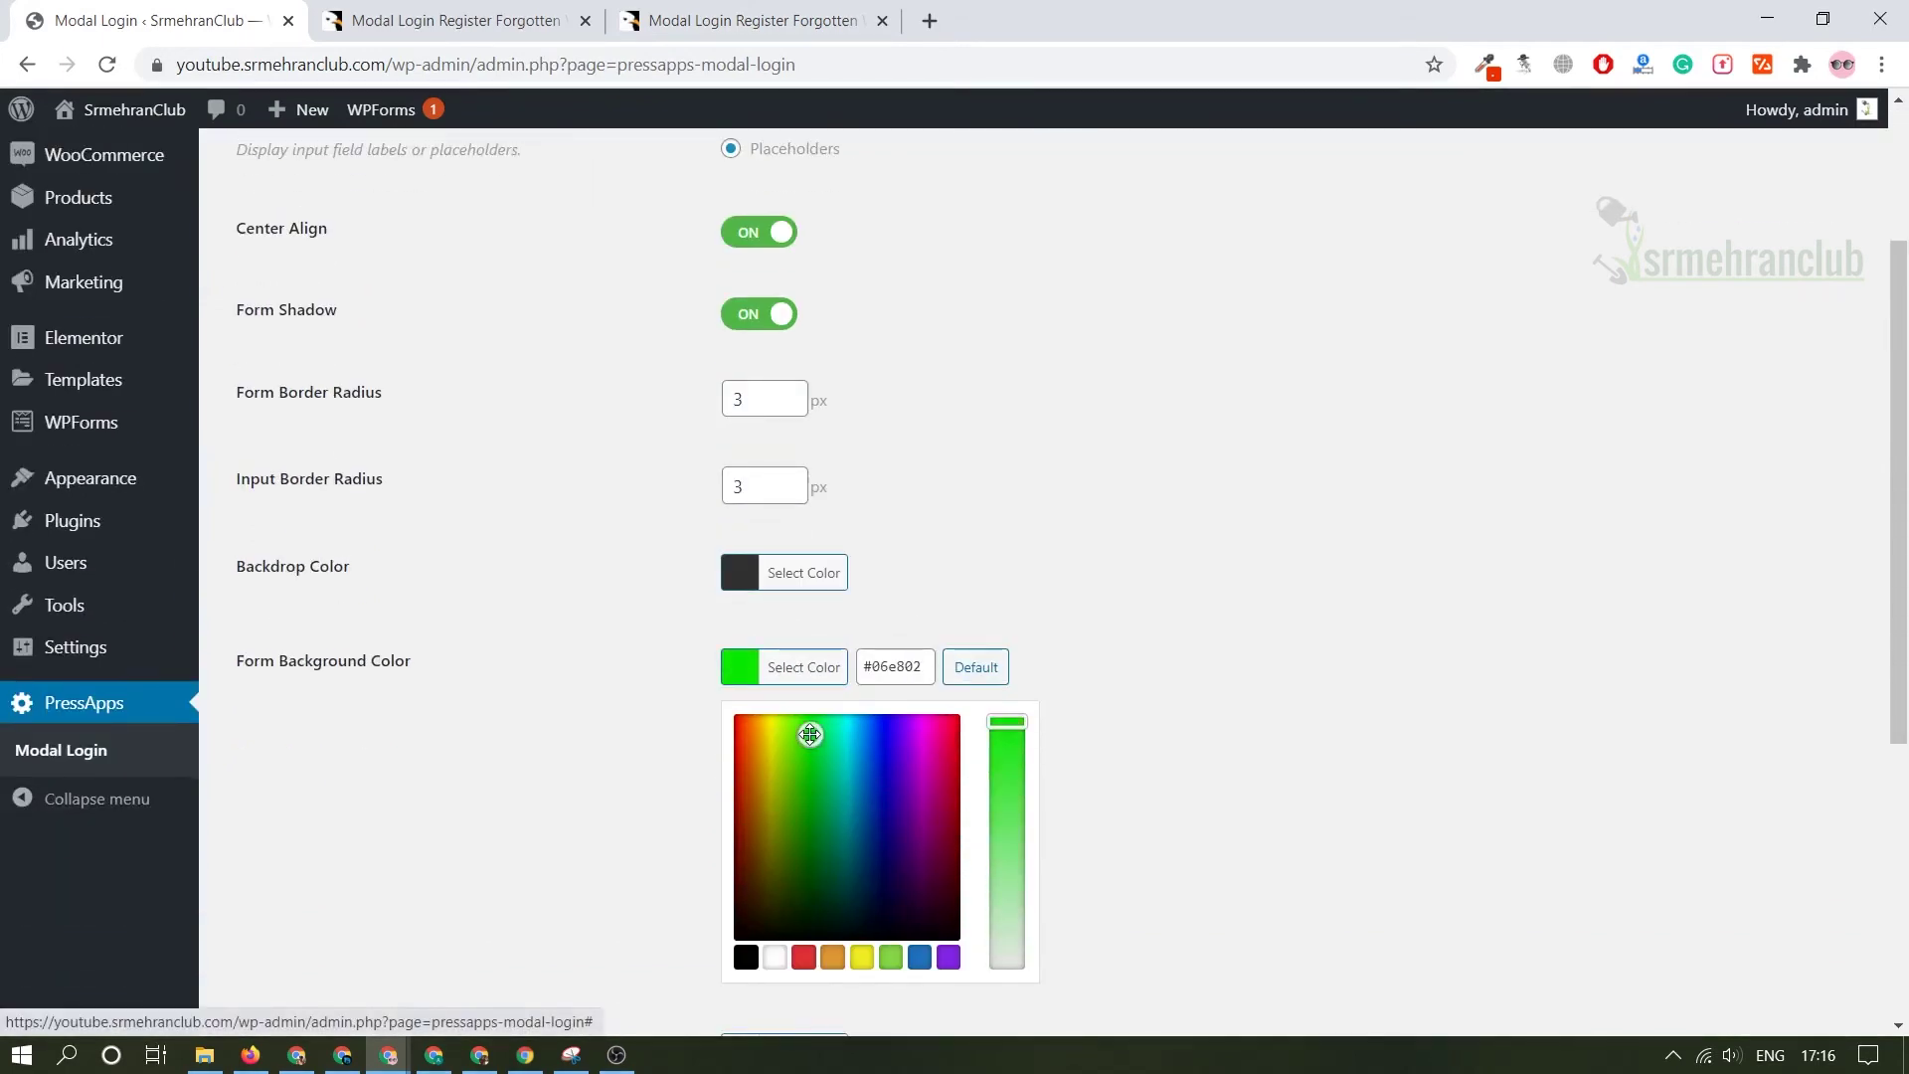
pyautogui.click(1084, 533)
pyautogui.scroll(3, 1084, 533)
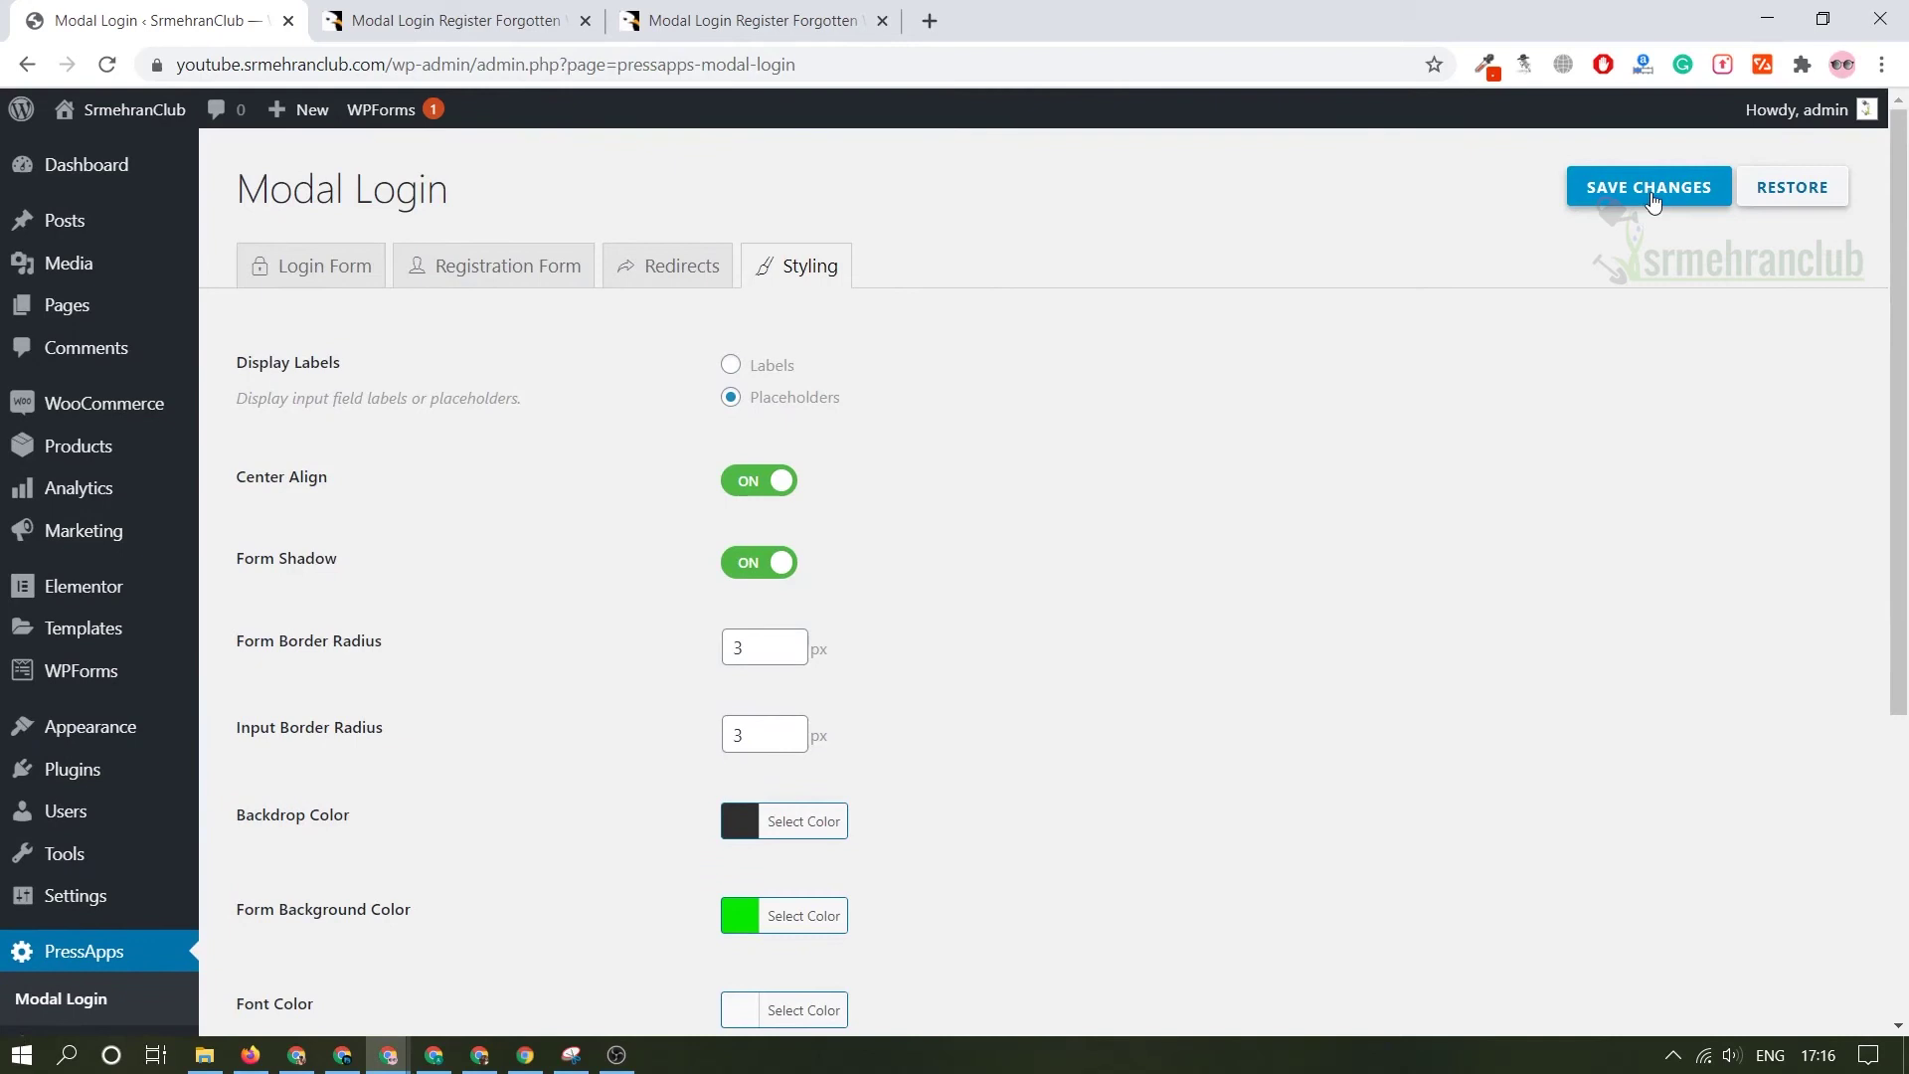
# - Save the styling changes and open the live site in a new tab
pyautogui.click(1639, 191)
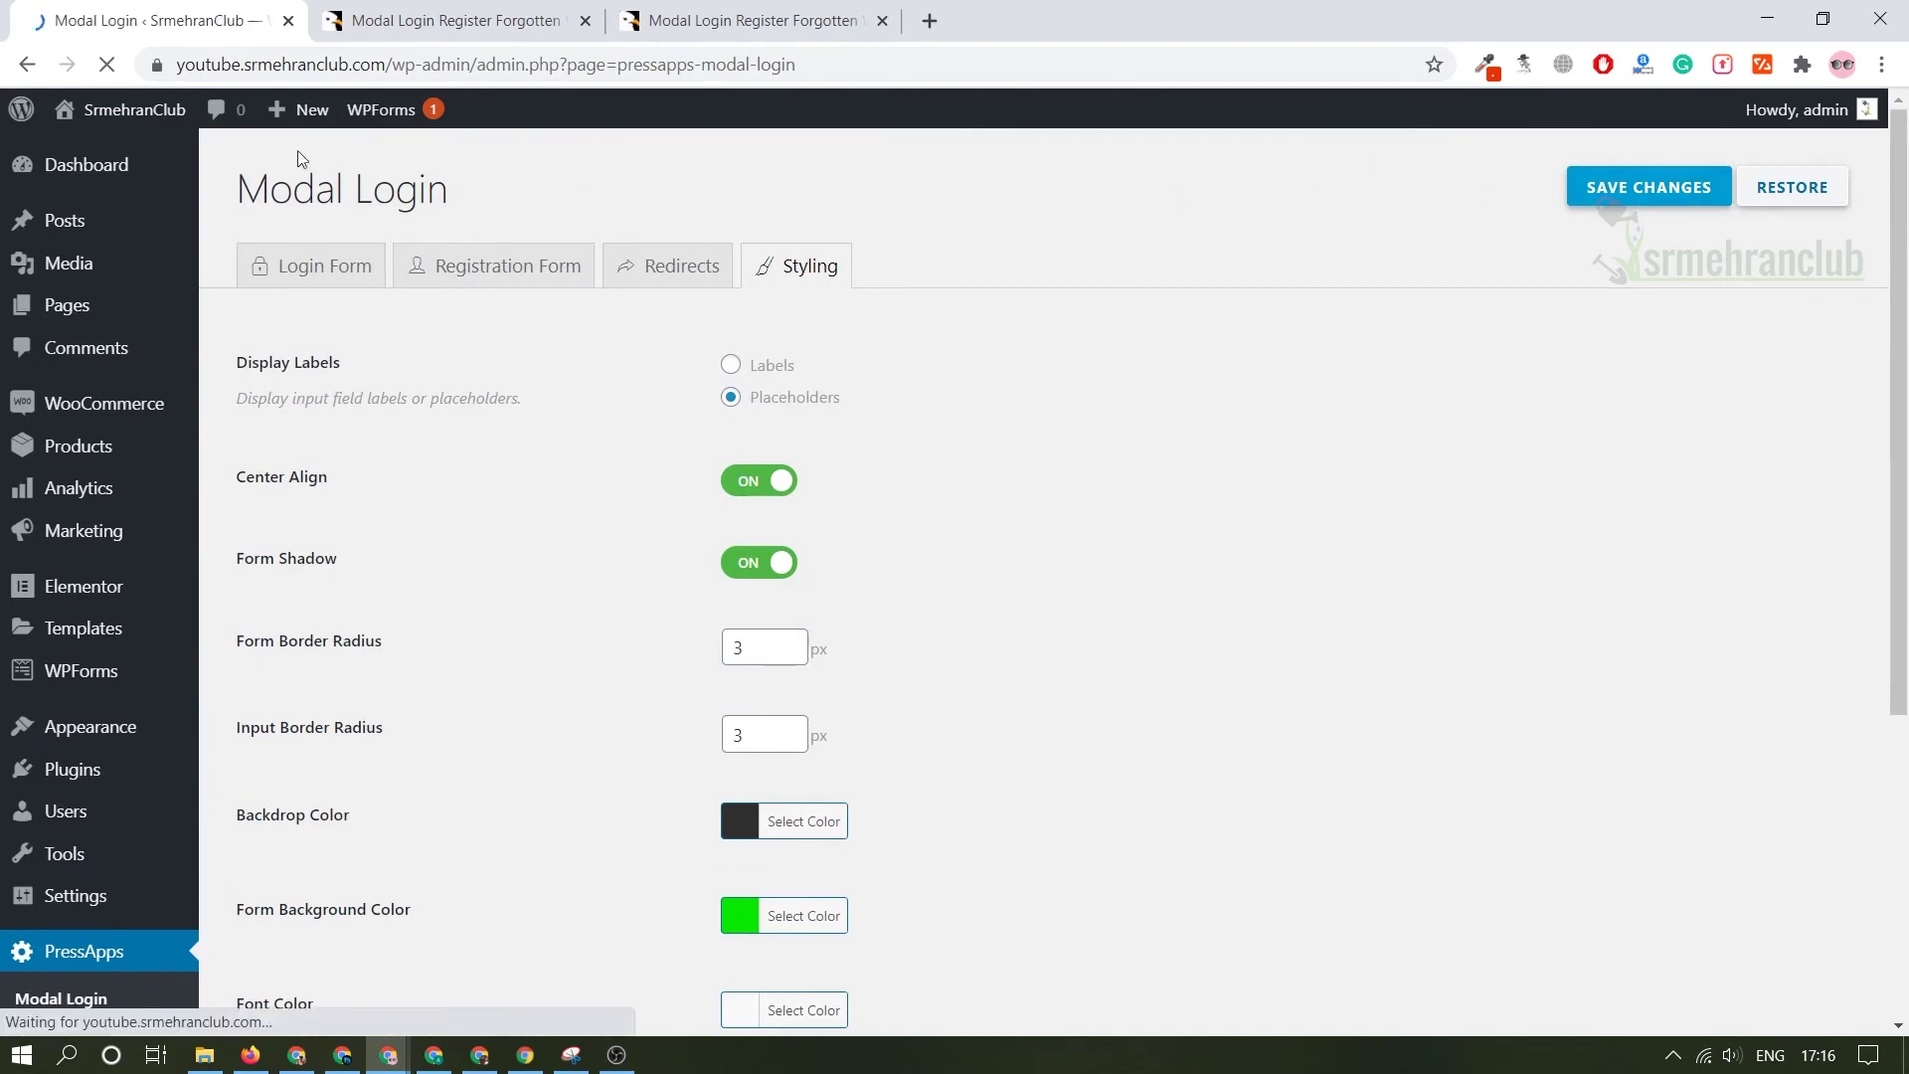
pyautogui.moveTo(169, 118)
pyautogui.middleClick(110, 161)
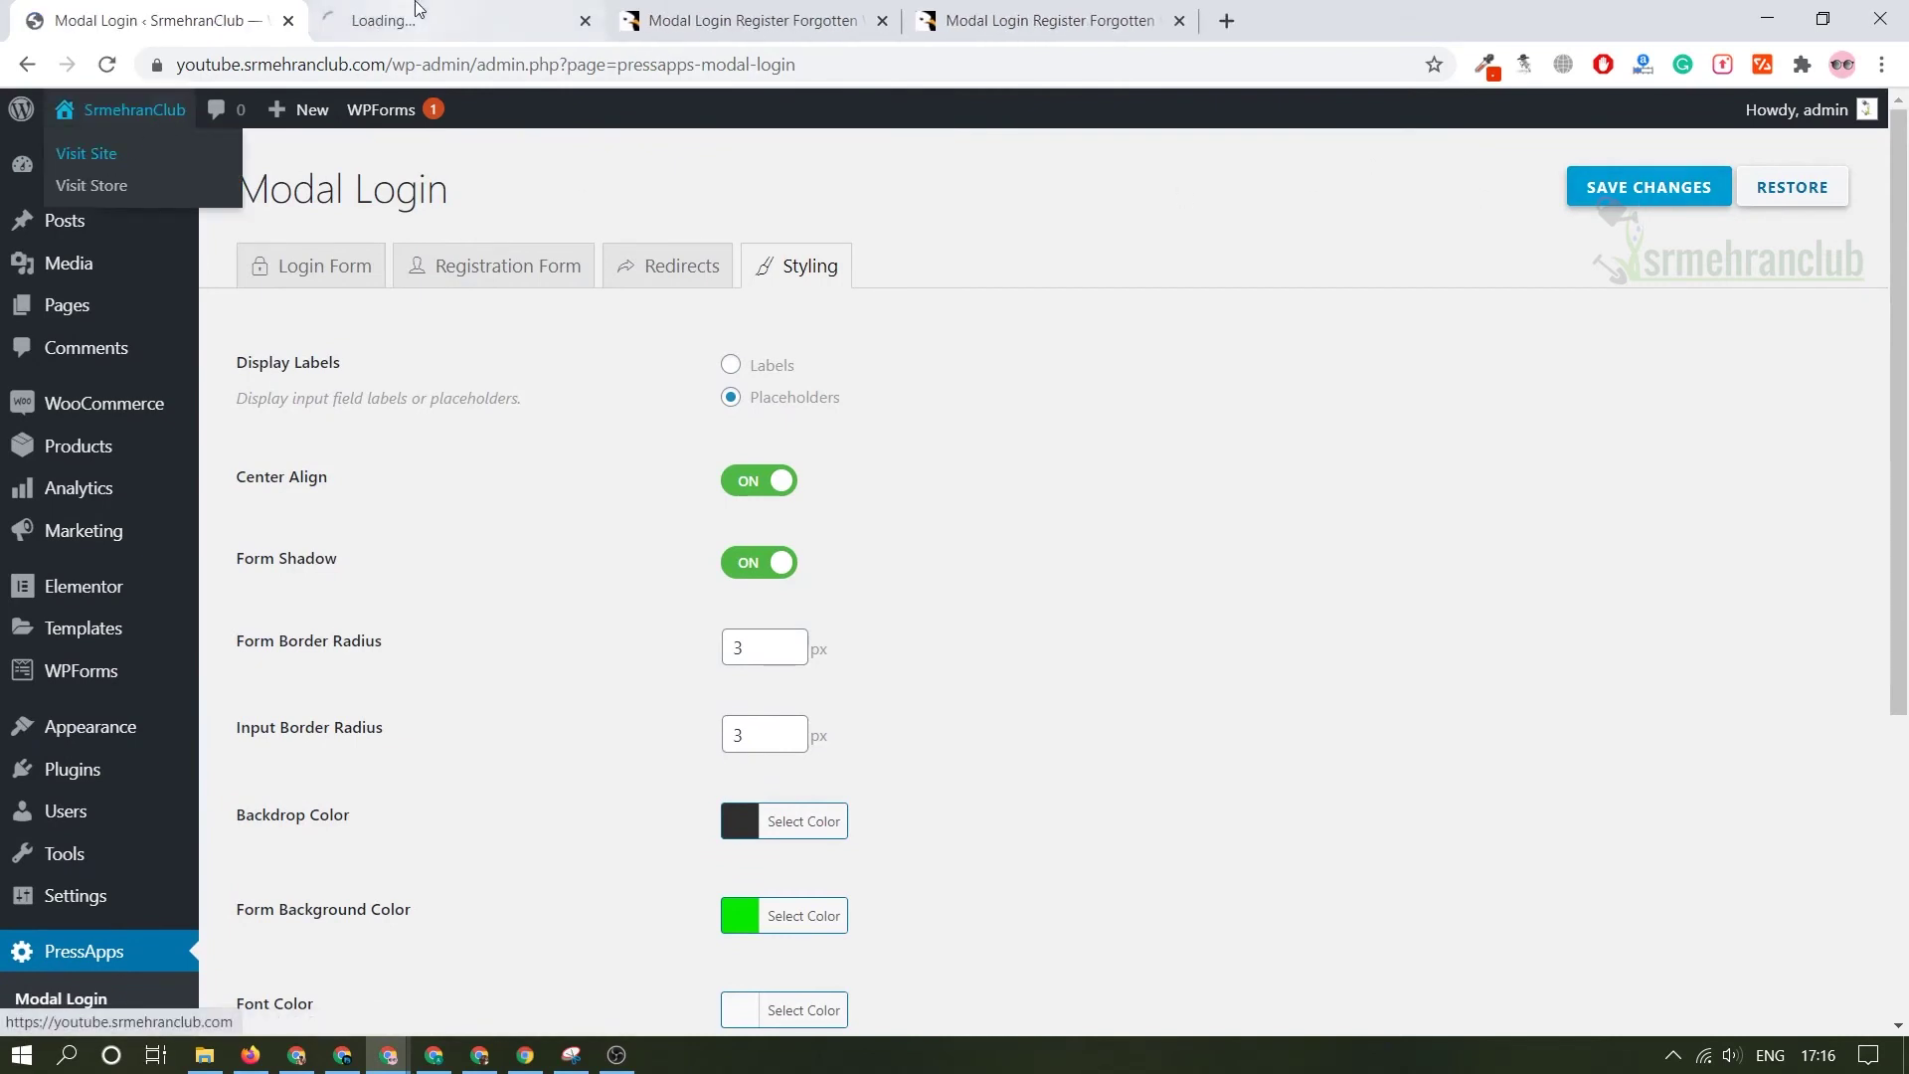
# - Add the Modal Login widget to the empty section below the homepage banner
pyautogui.click(415, 15)
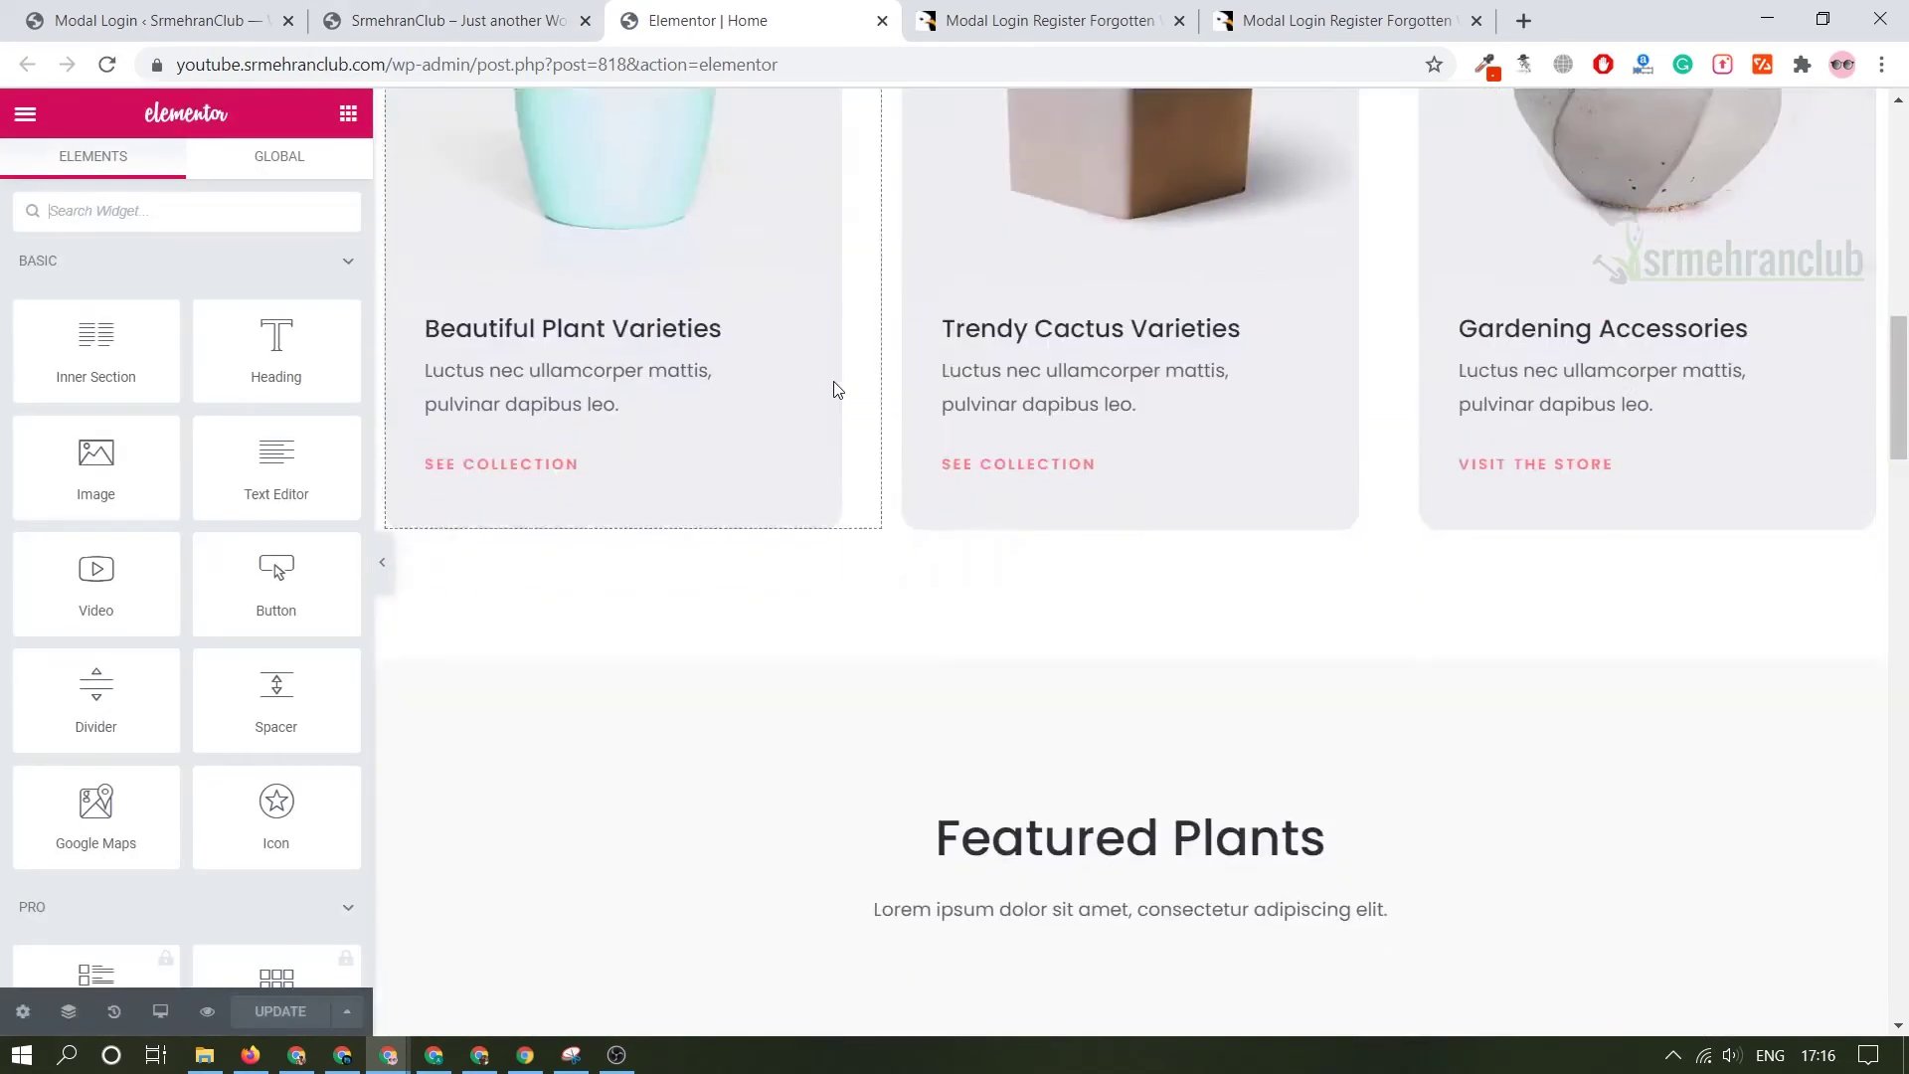
pyautogui.scroll(-15, 837, 398)
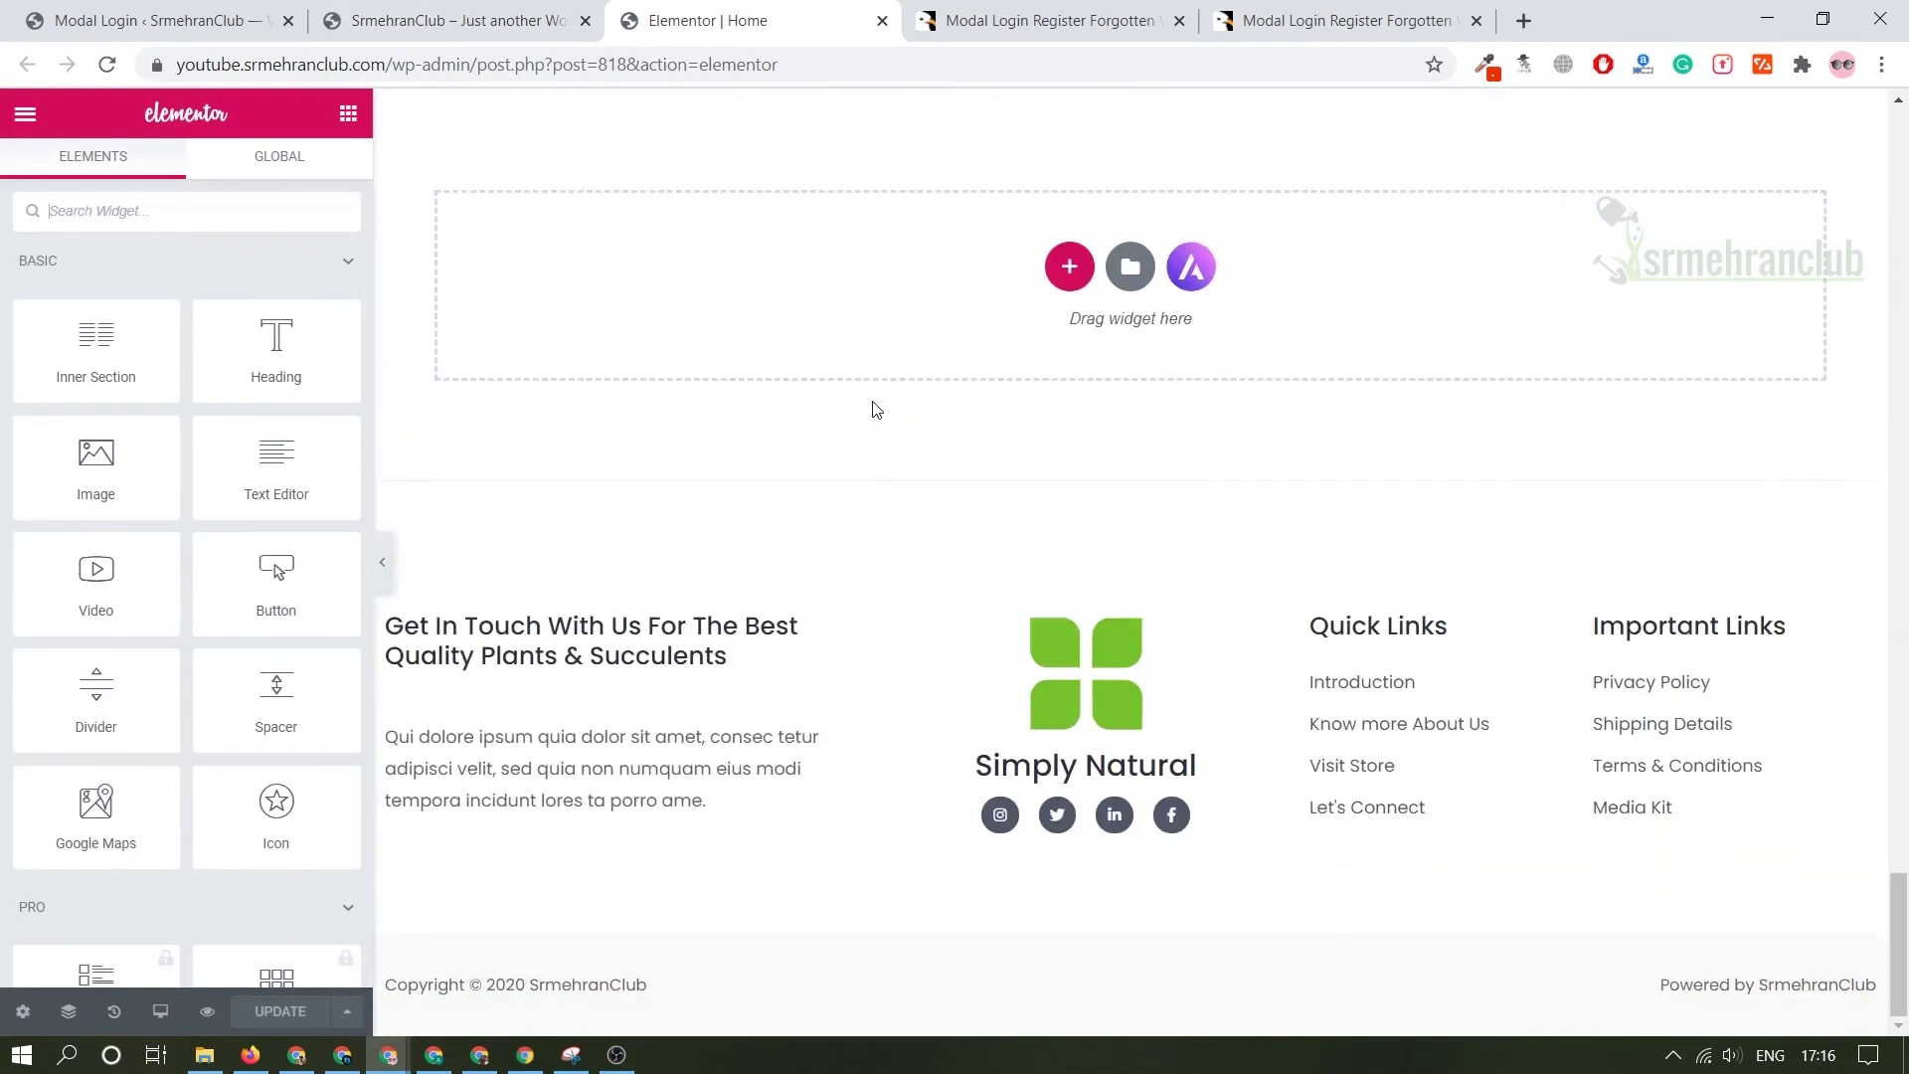
pyautogui.scroll(2, 855, 438)
pyautogui.click(230, 211)
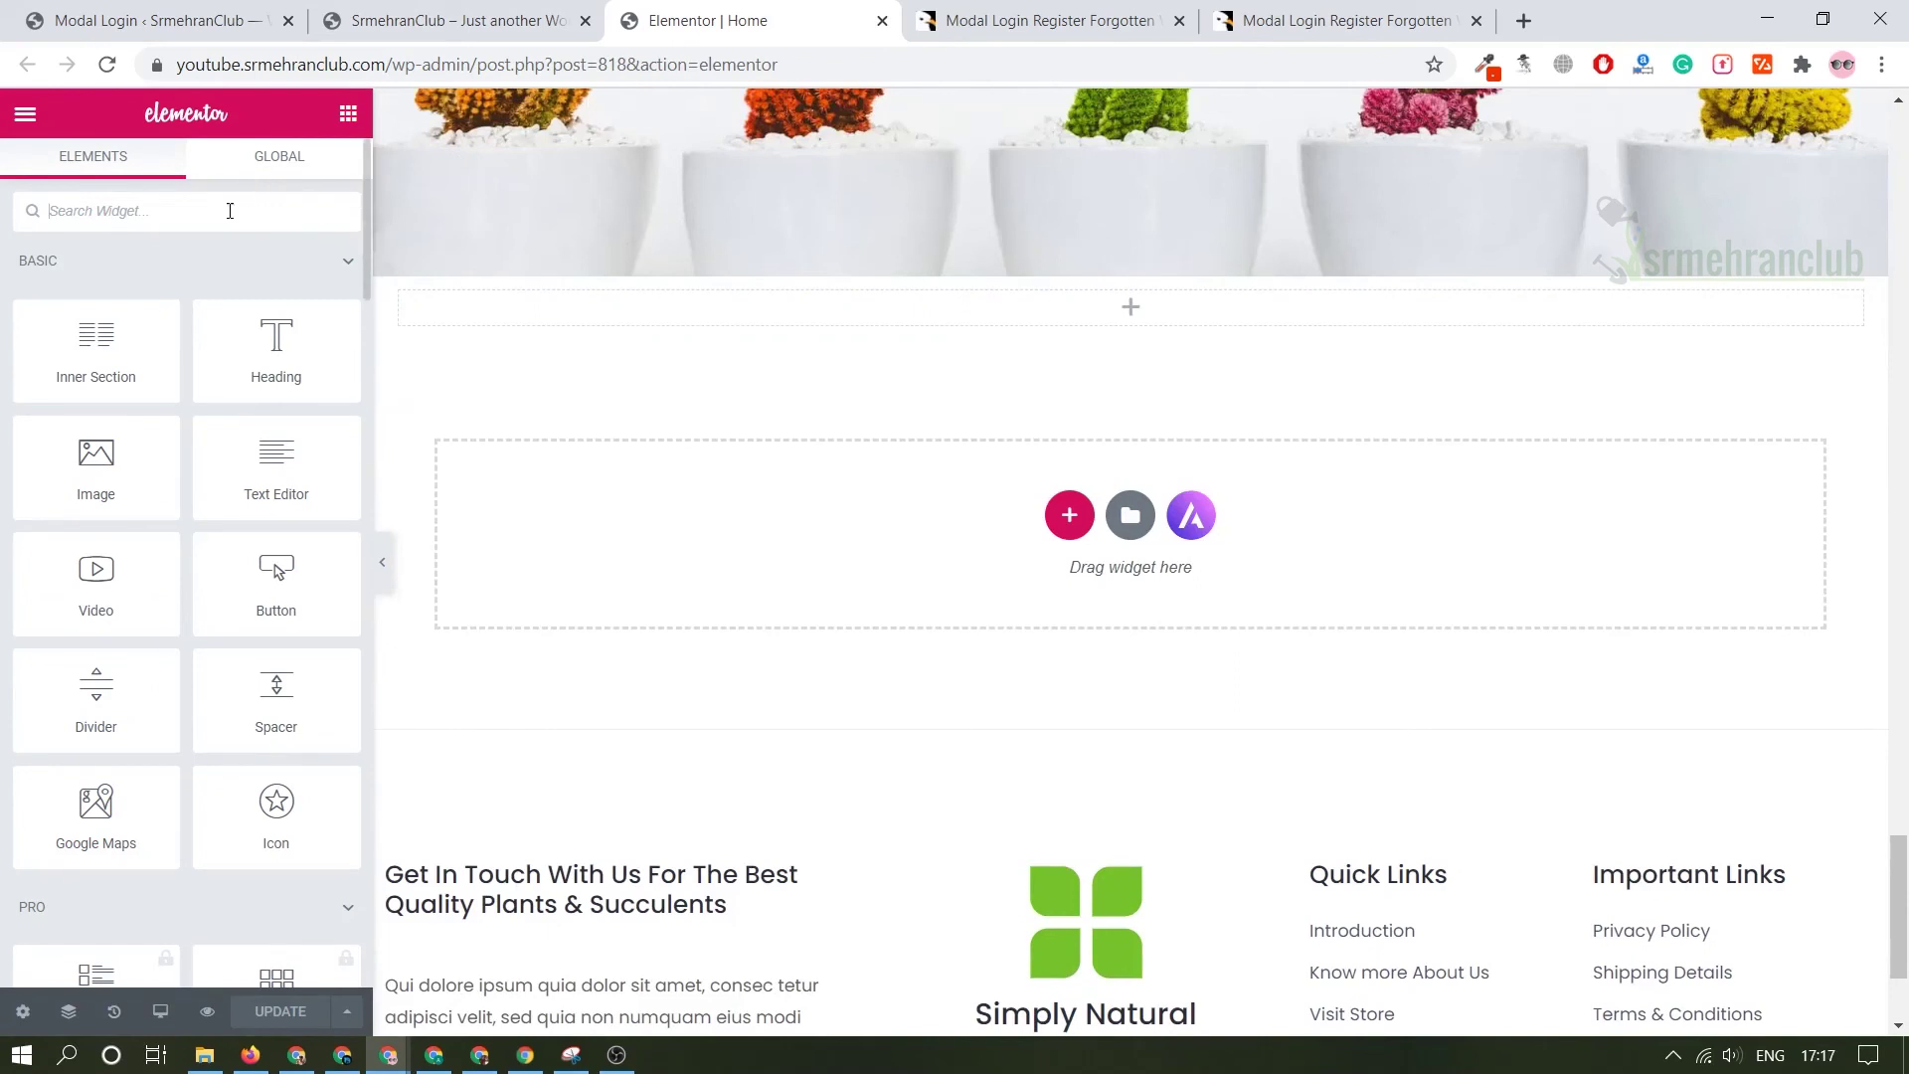
pyautogui.write('modal')
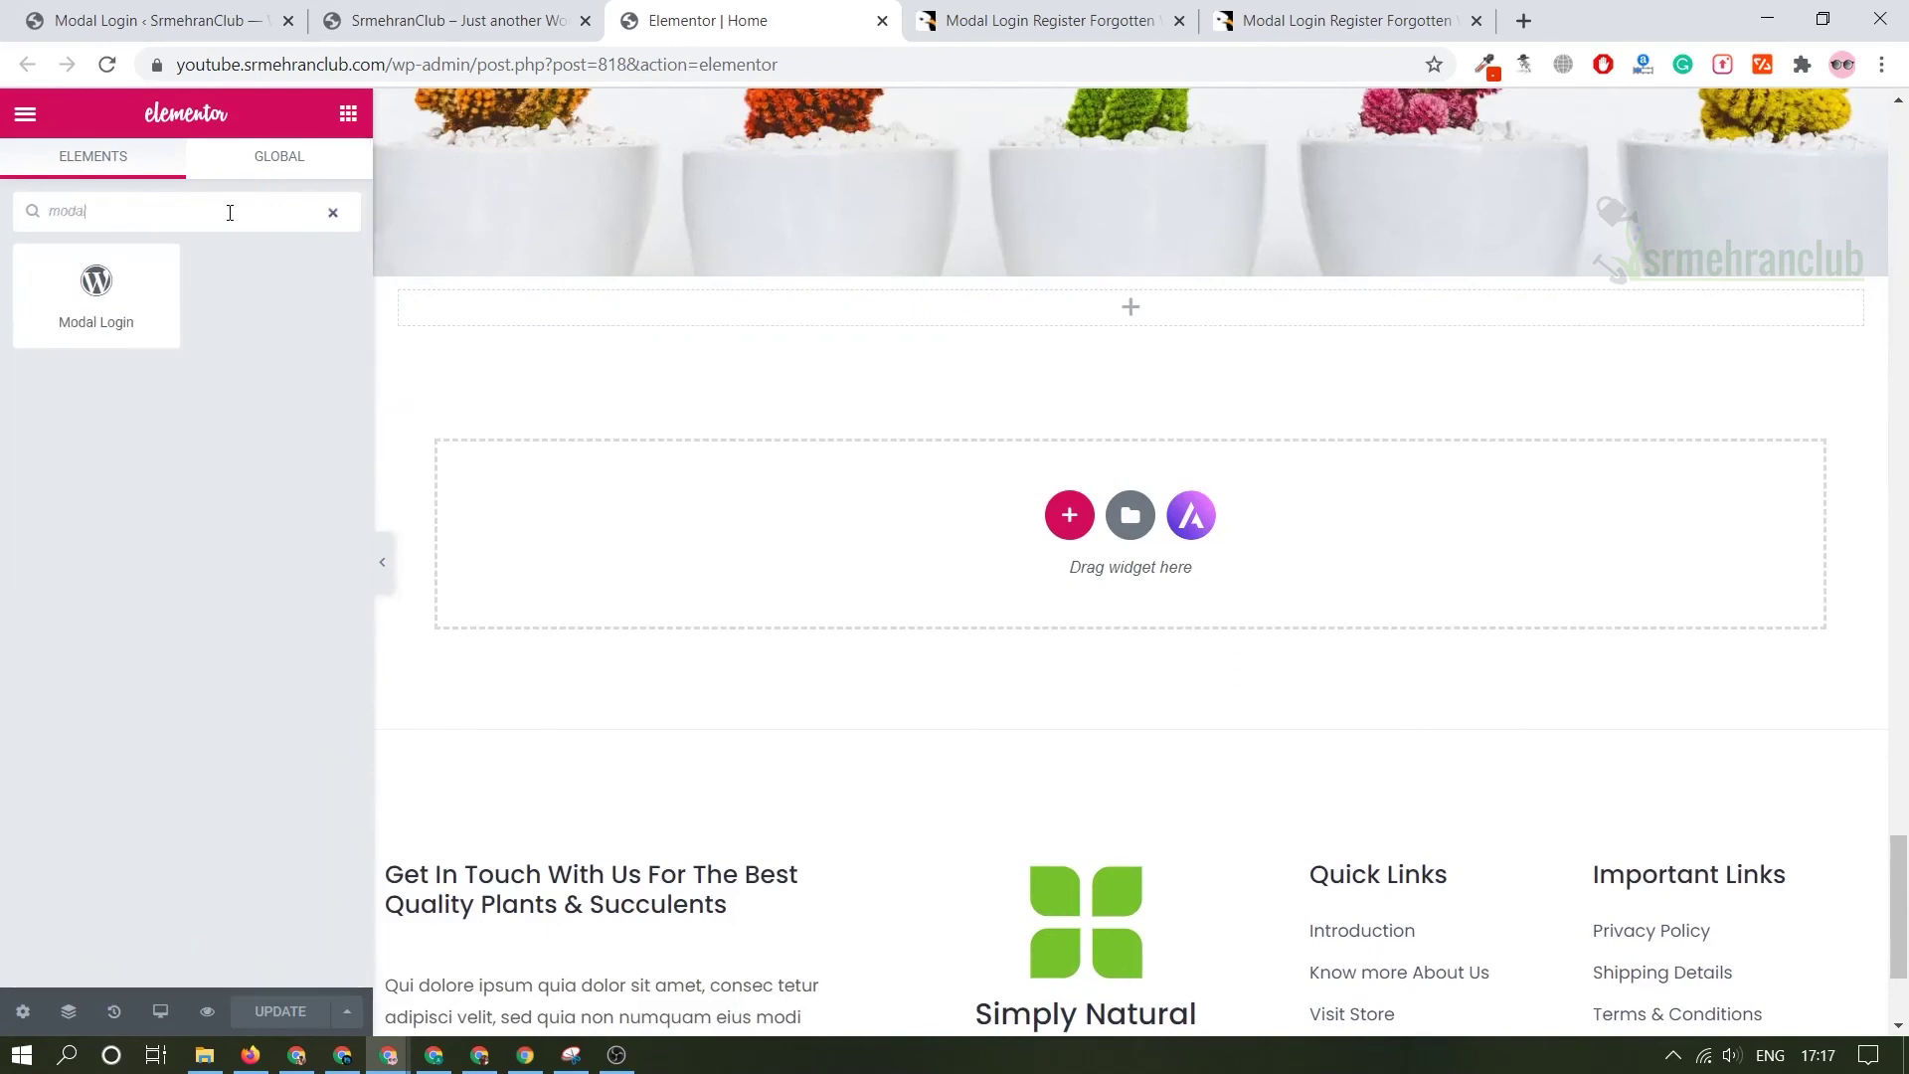
pyautogui.moveTo(98, 288); pyautogui.dragTo(1084, 313)
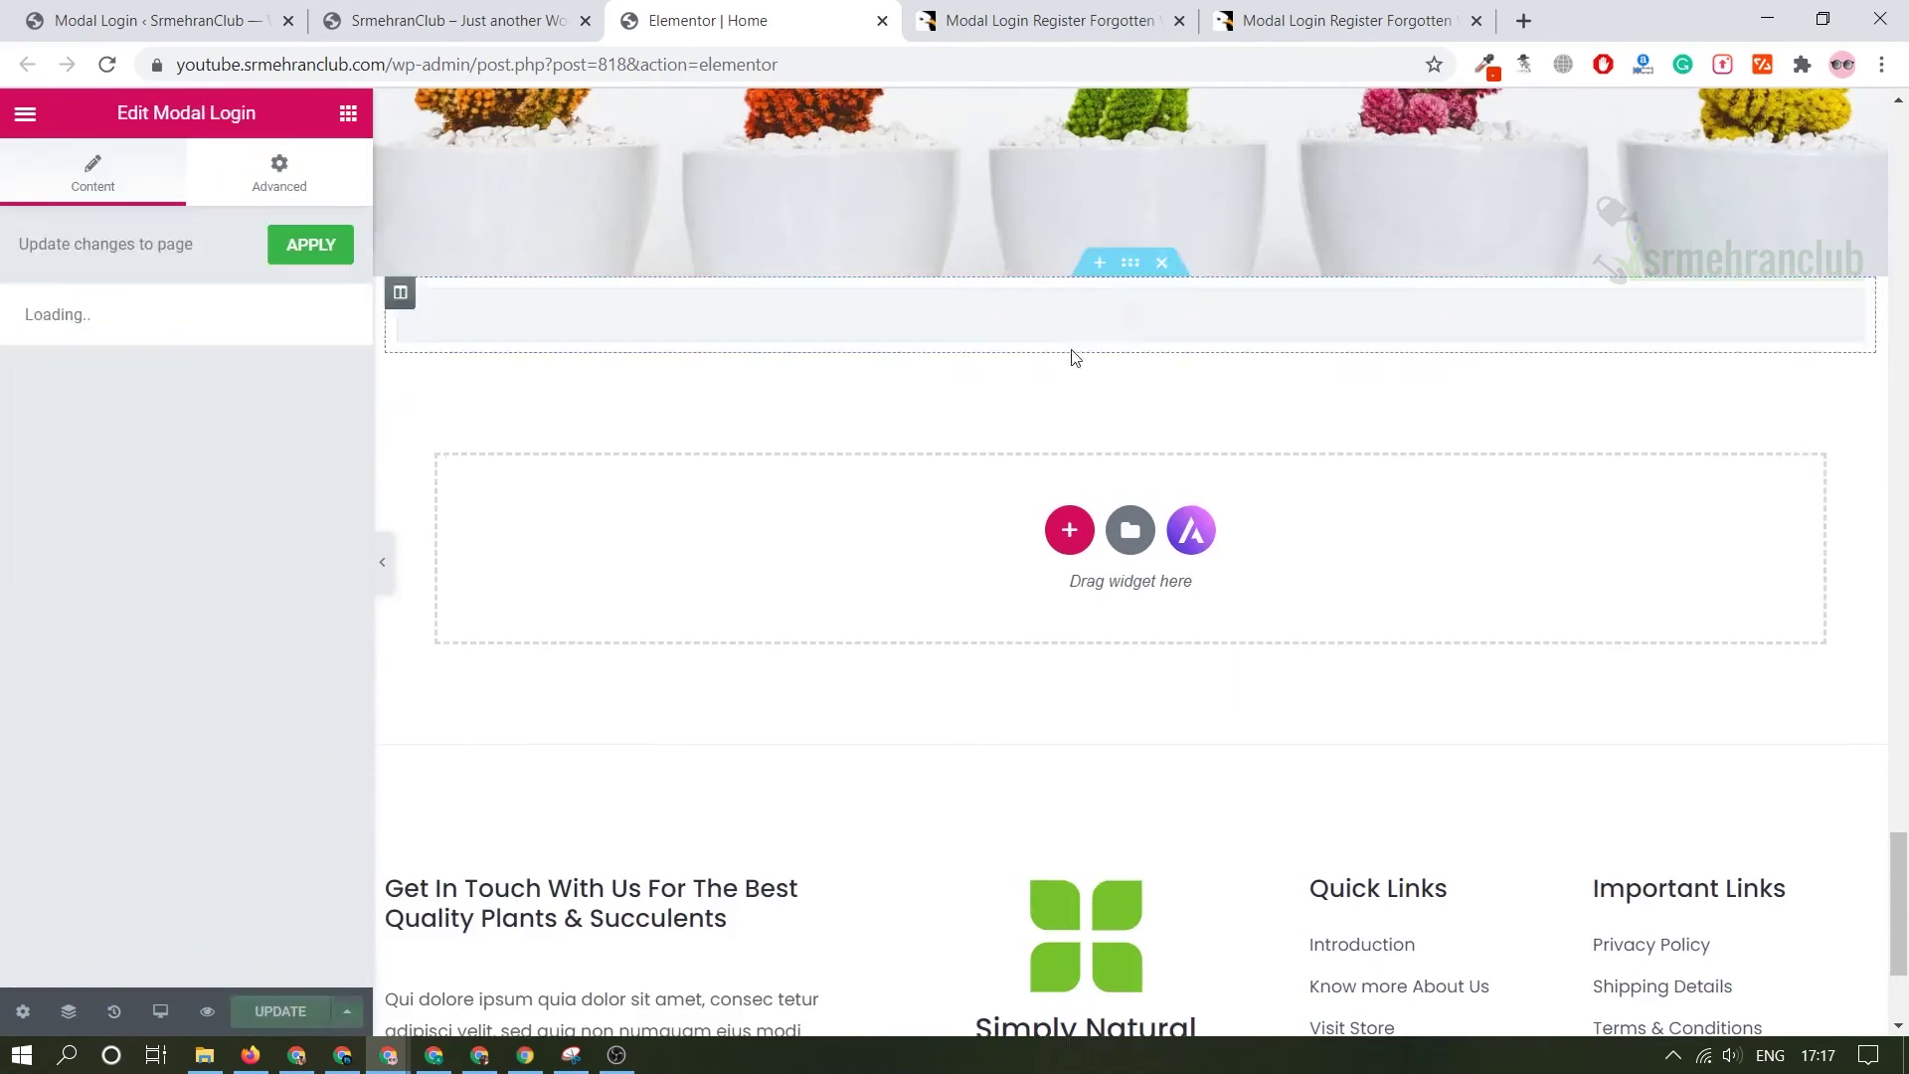
# - Set the widget's title to 'Login', fixing the typo
pyautogui.click(120, 361)
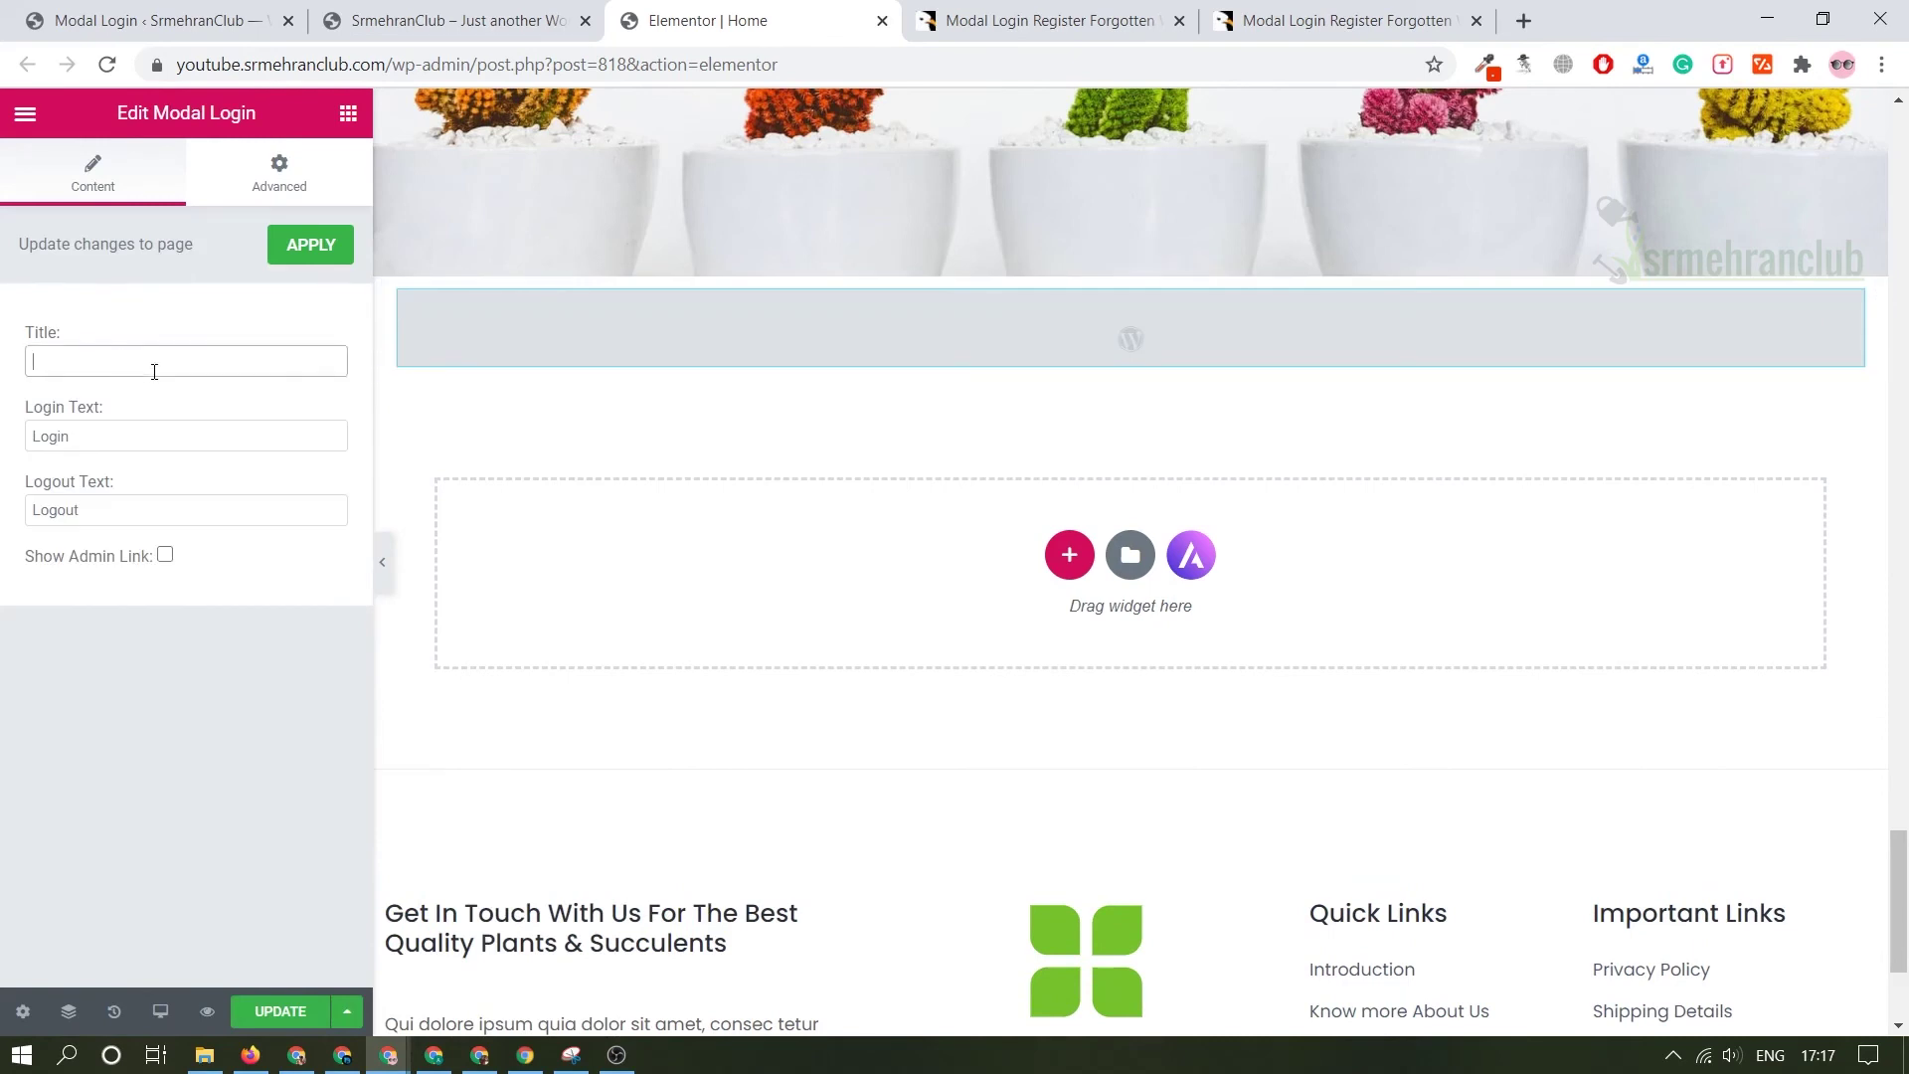
pyautogui.write('Logiun')
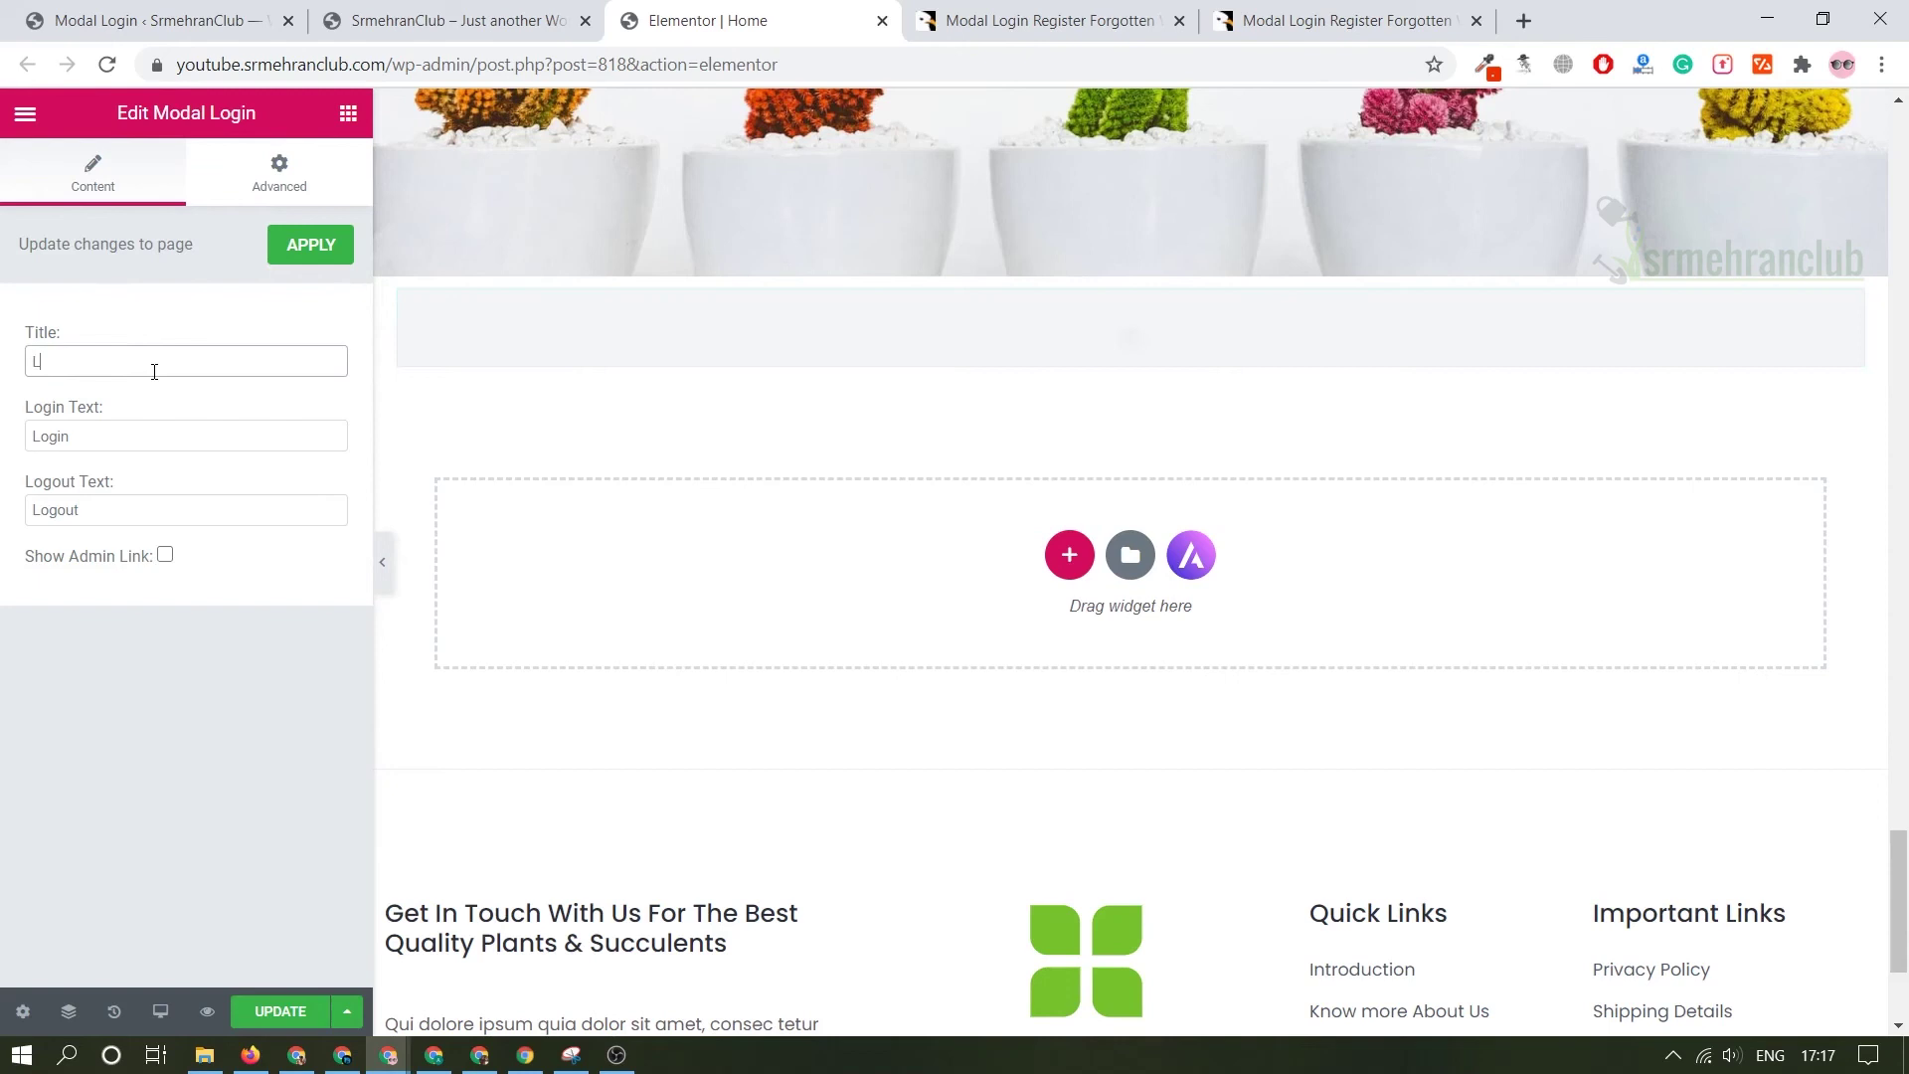
pyautogui.press('BackSpace')
pyautogui.press('BackSpace')
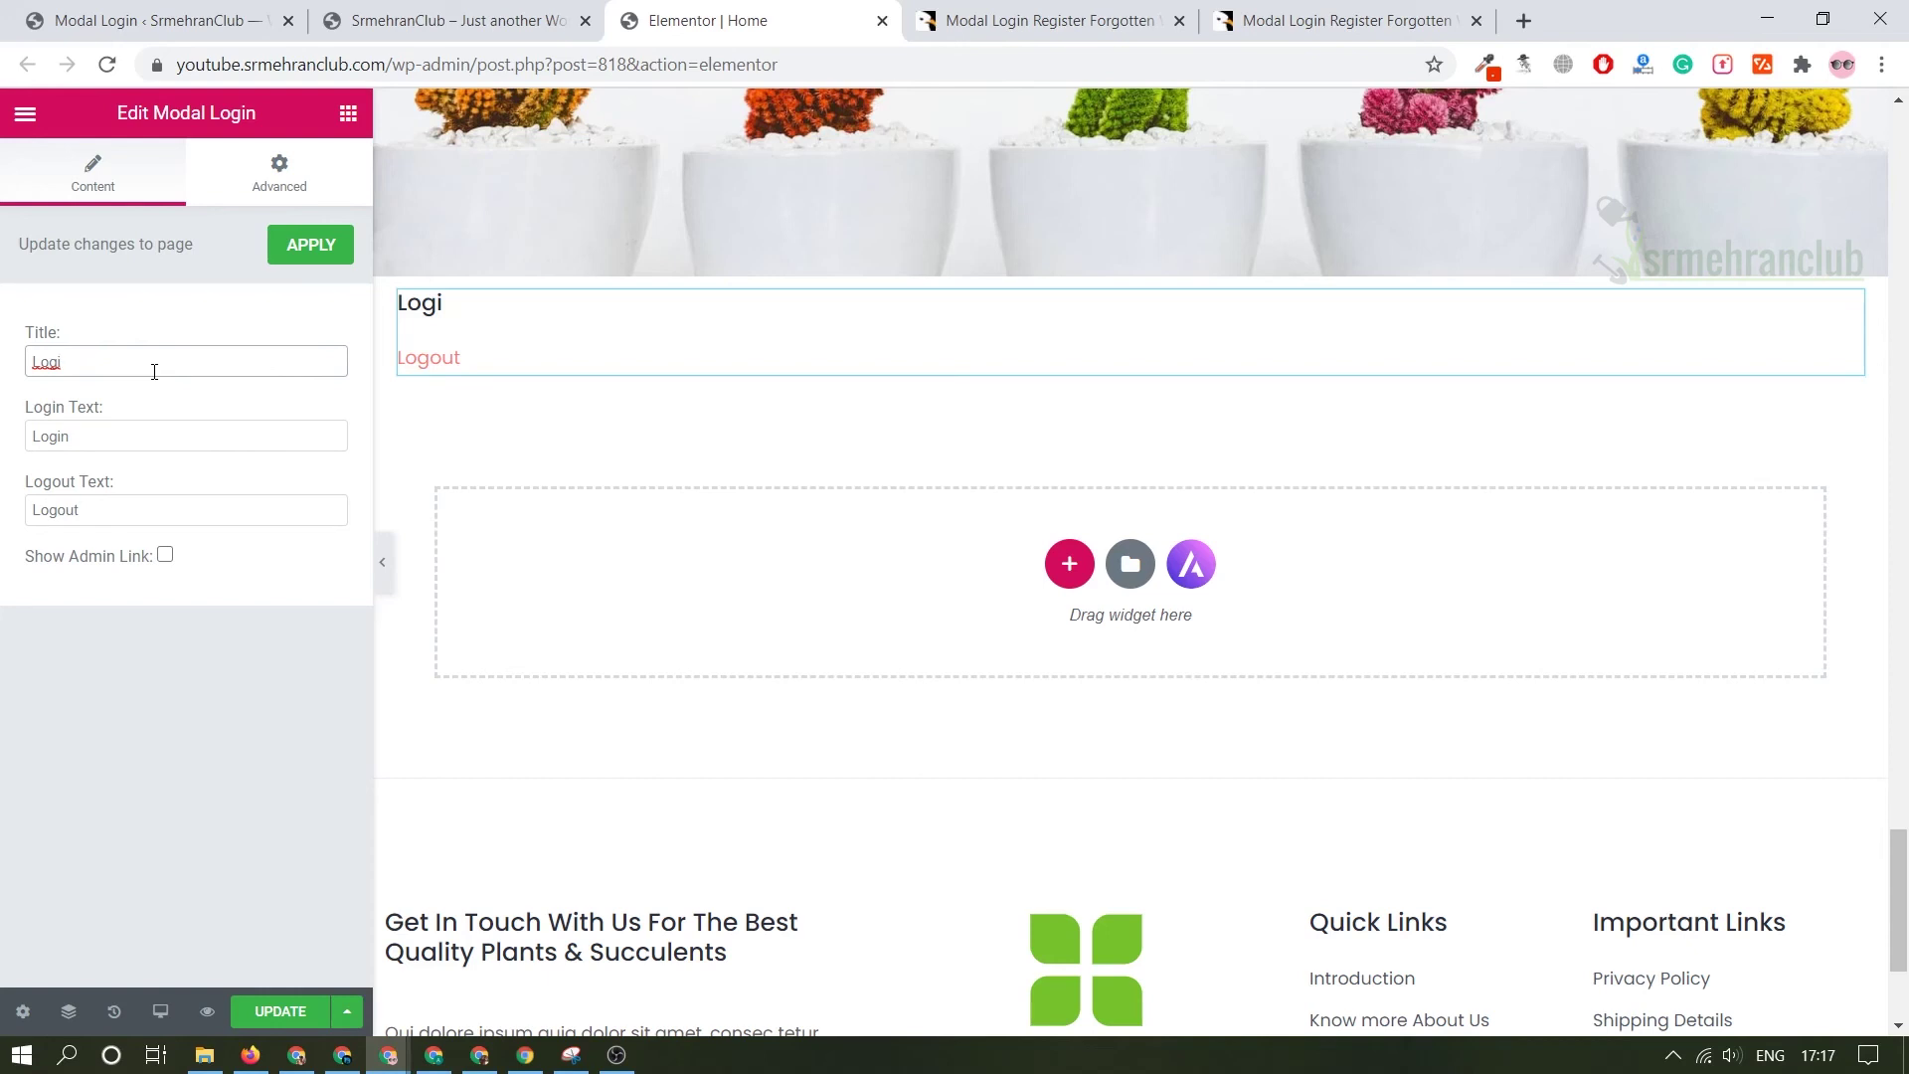
pyautogui.write('n')
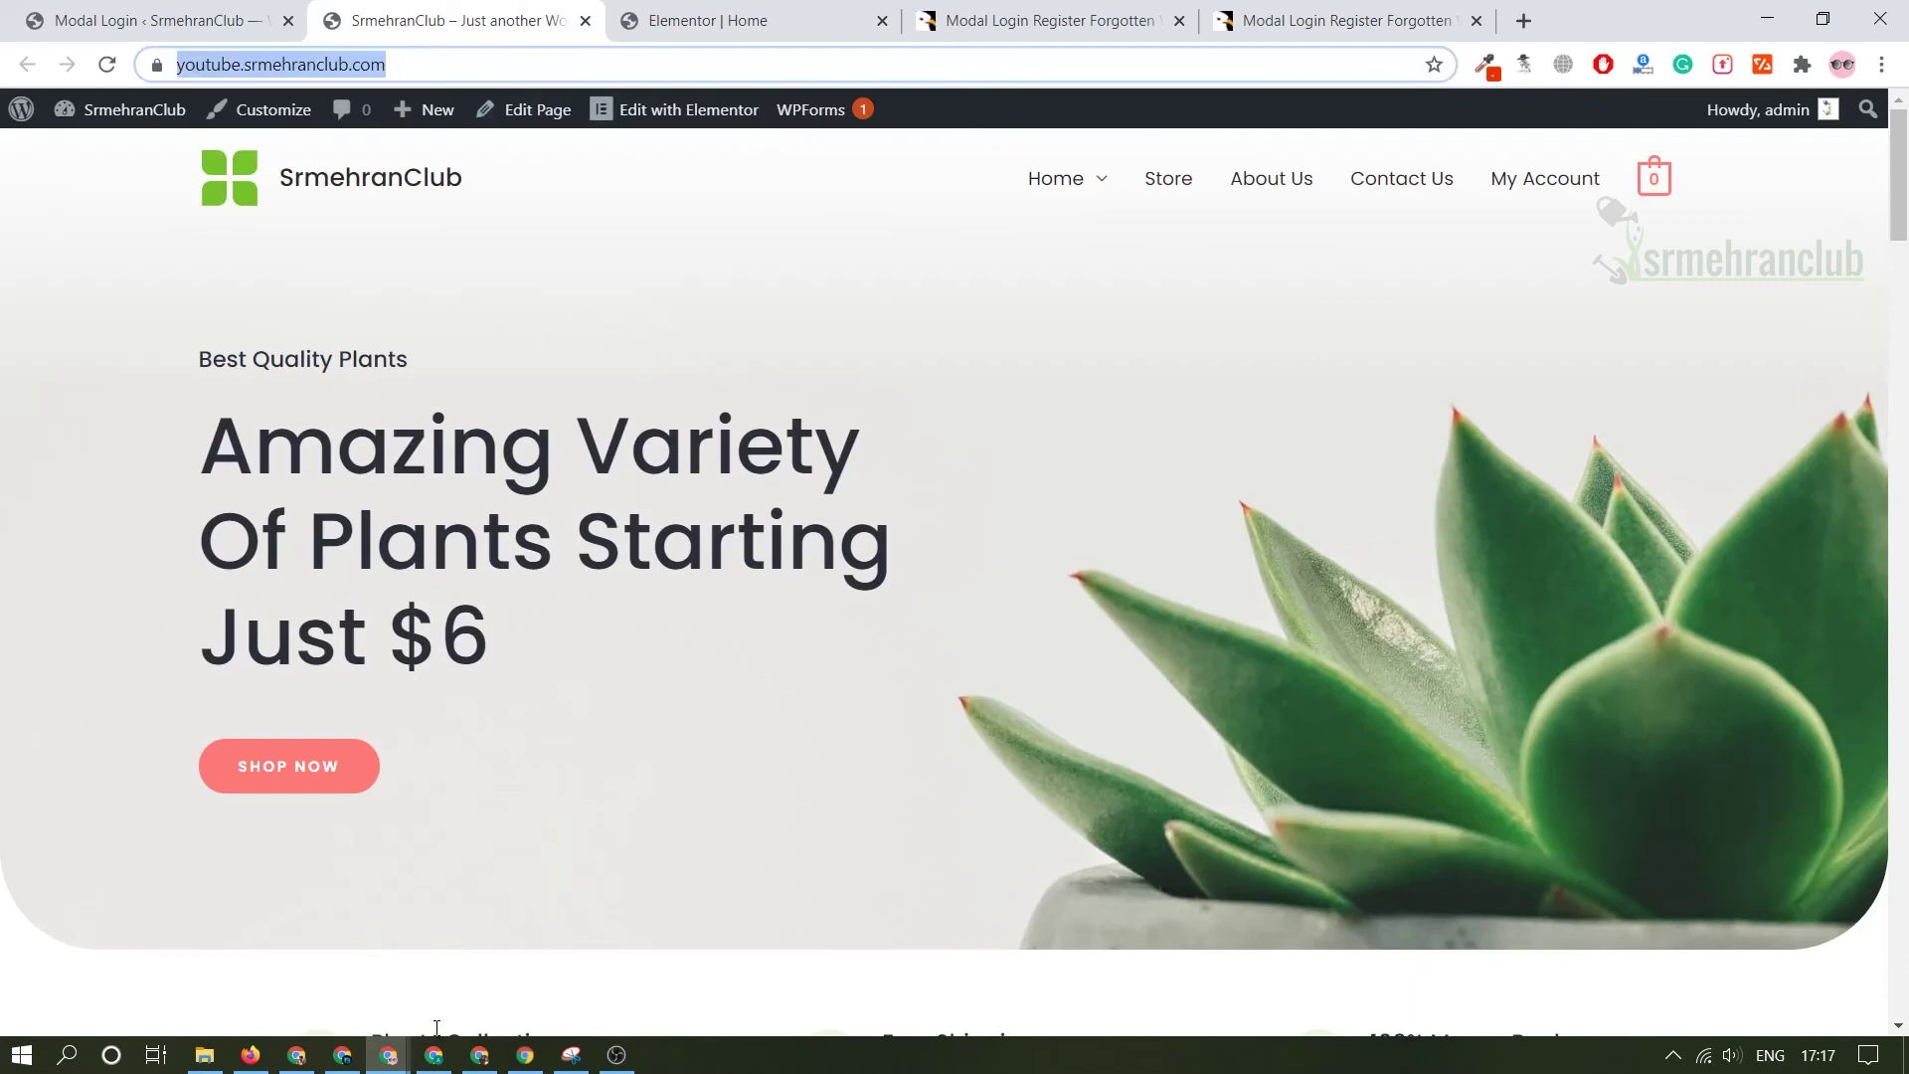
# - Load the site's homepage in a new incognito window
pyautogui.moveTo(435, 1054); pyautogui.dragTo(426, 865)
pyautogui.click(999, 680)
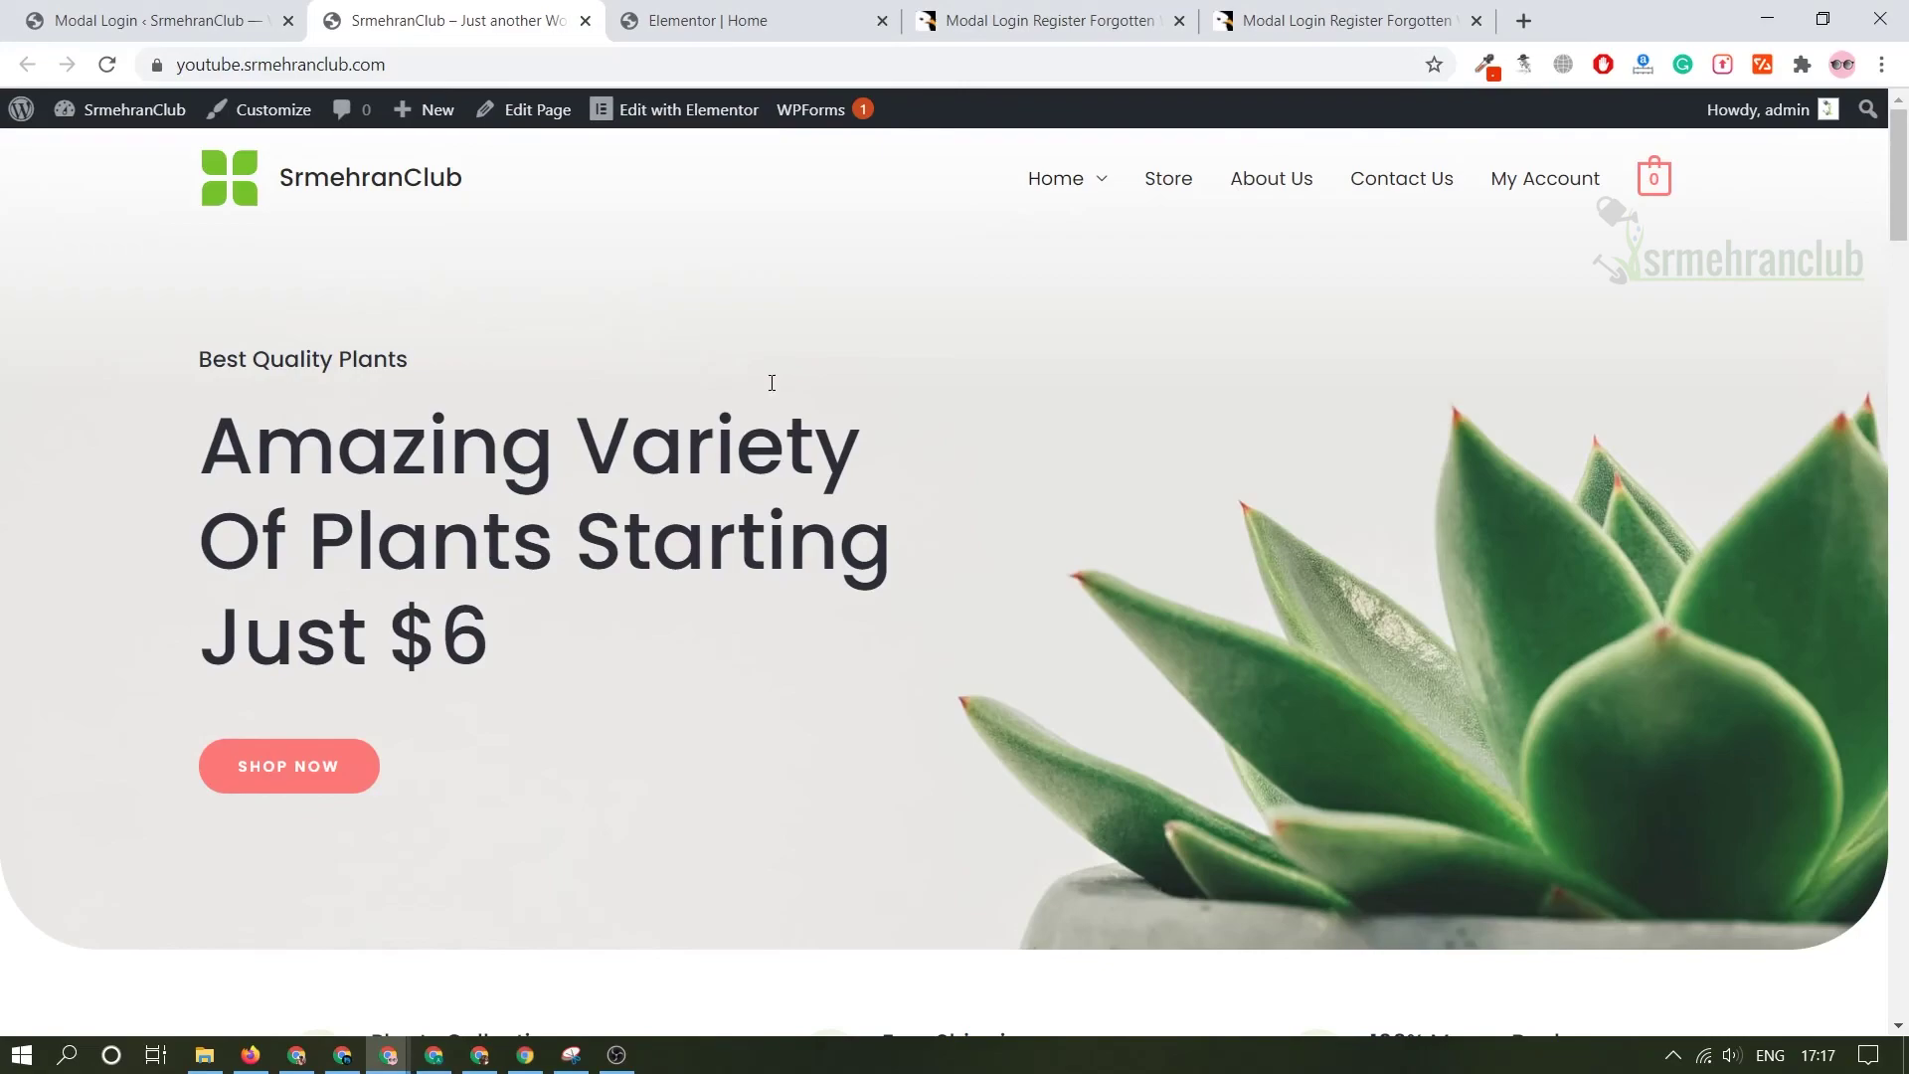
pyautogui.moveTo(811, 109)
pyautogui.hotkey('ctrl', 'shift', 'n')
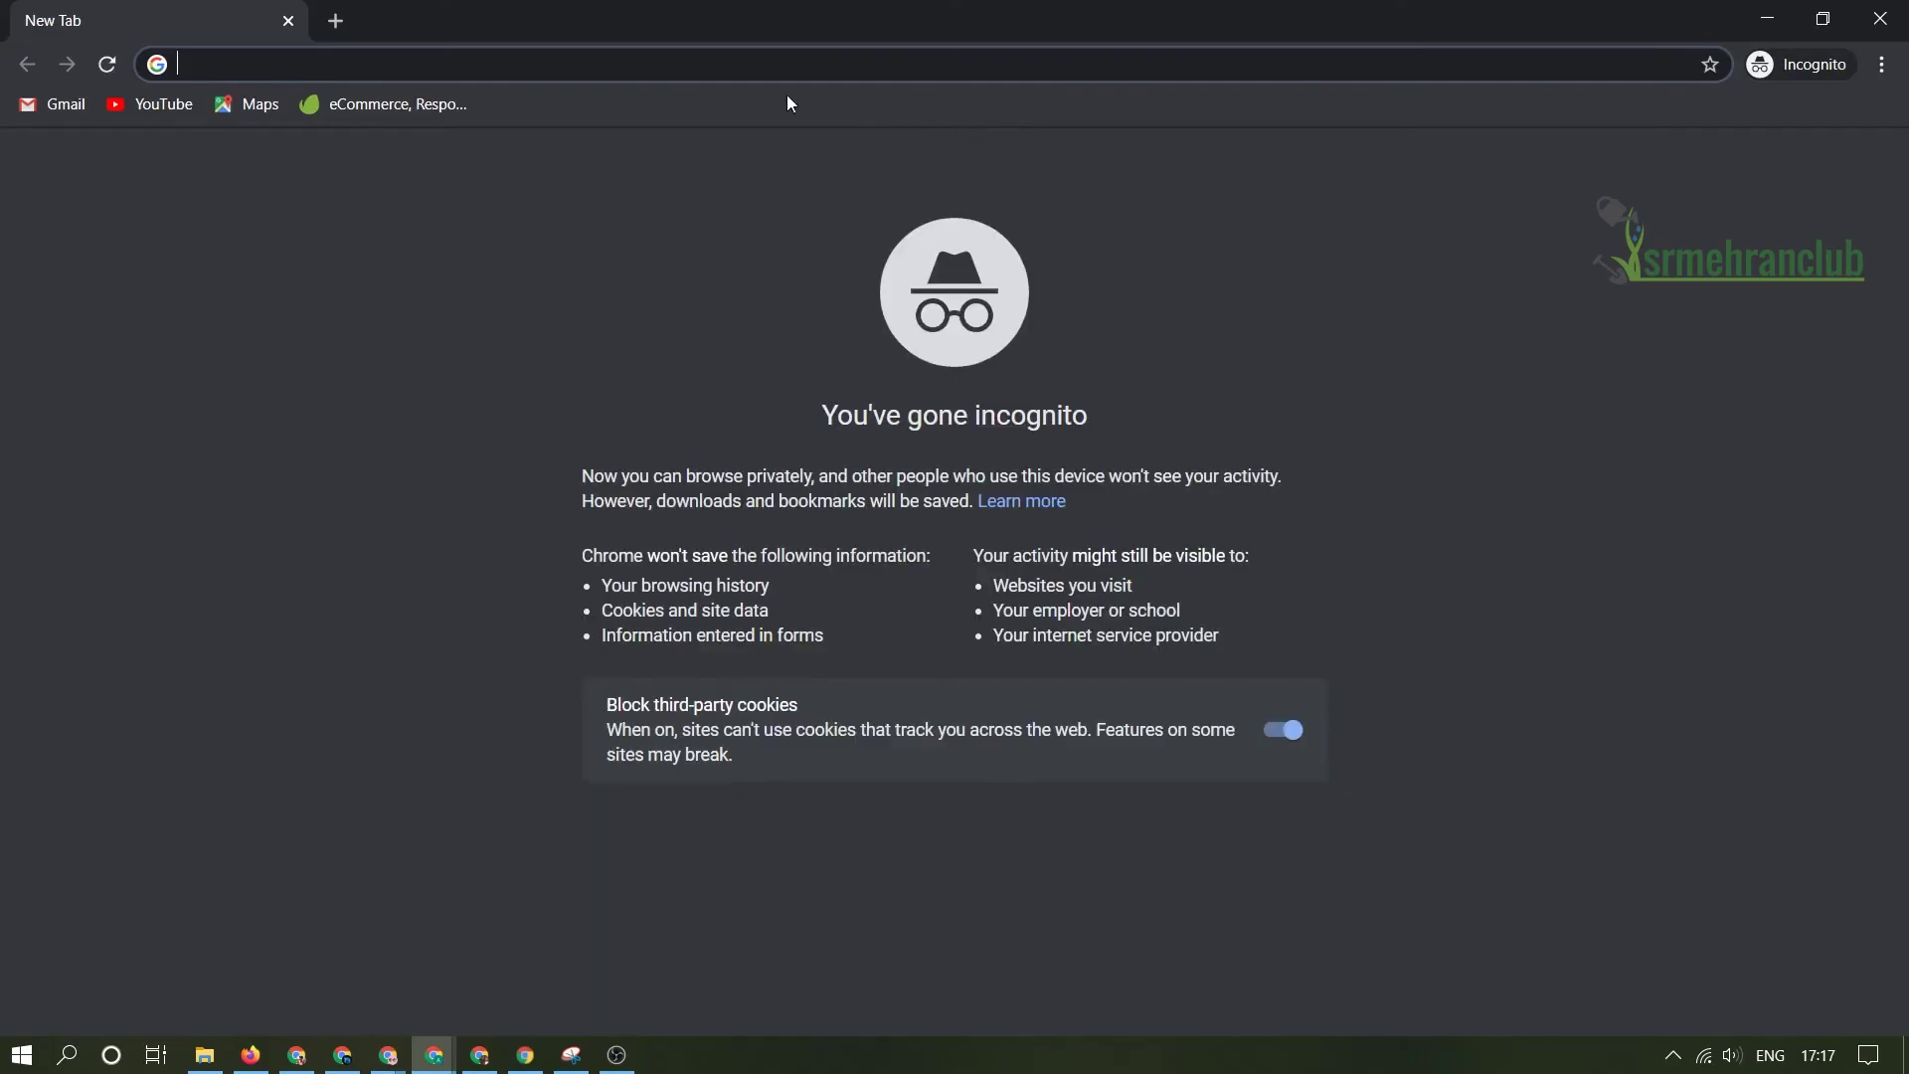
pyautogui.write('https://youtube.srmehranclub.com/')
pyautogui.press('Return')
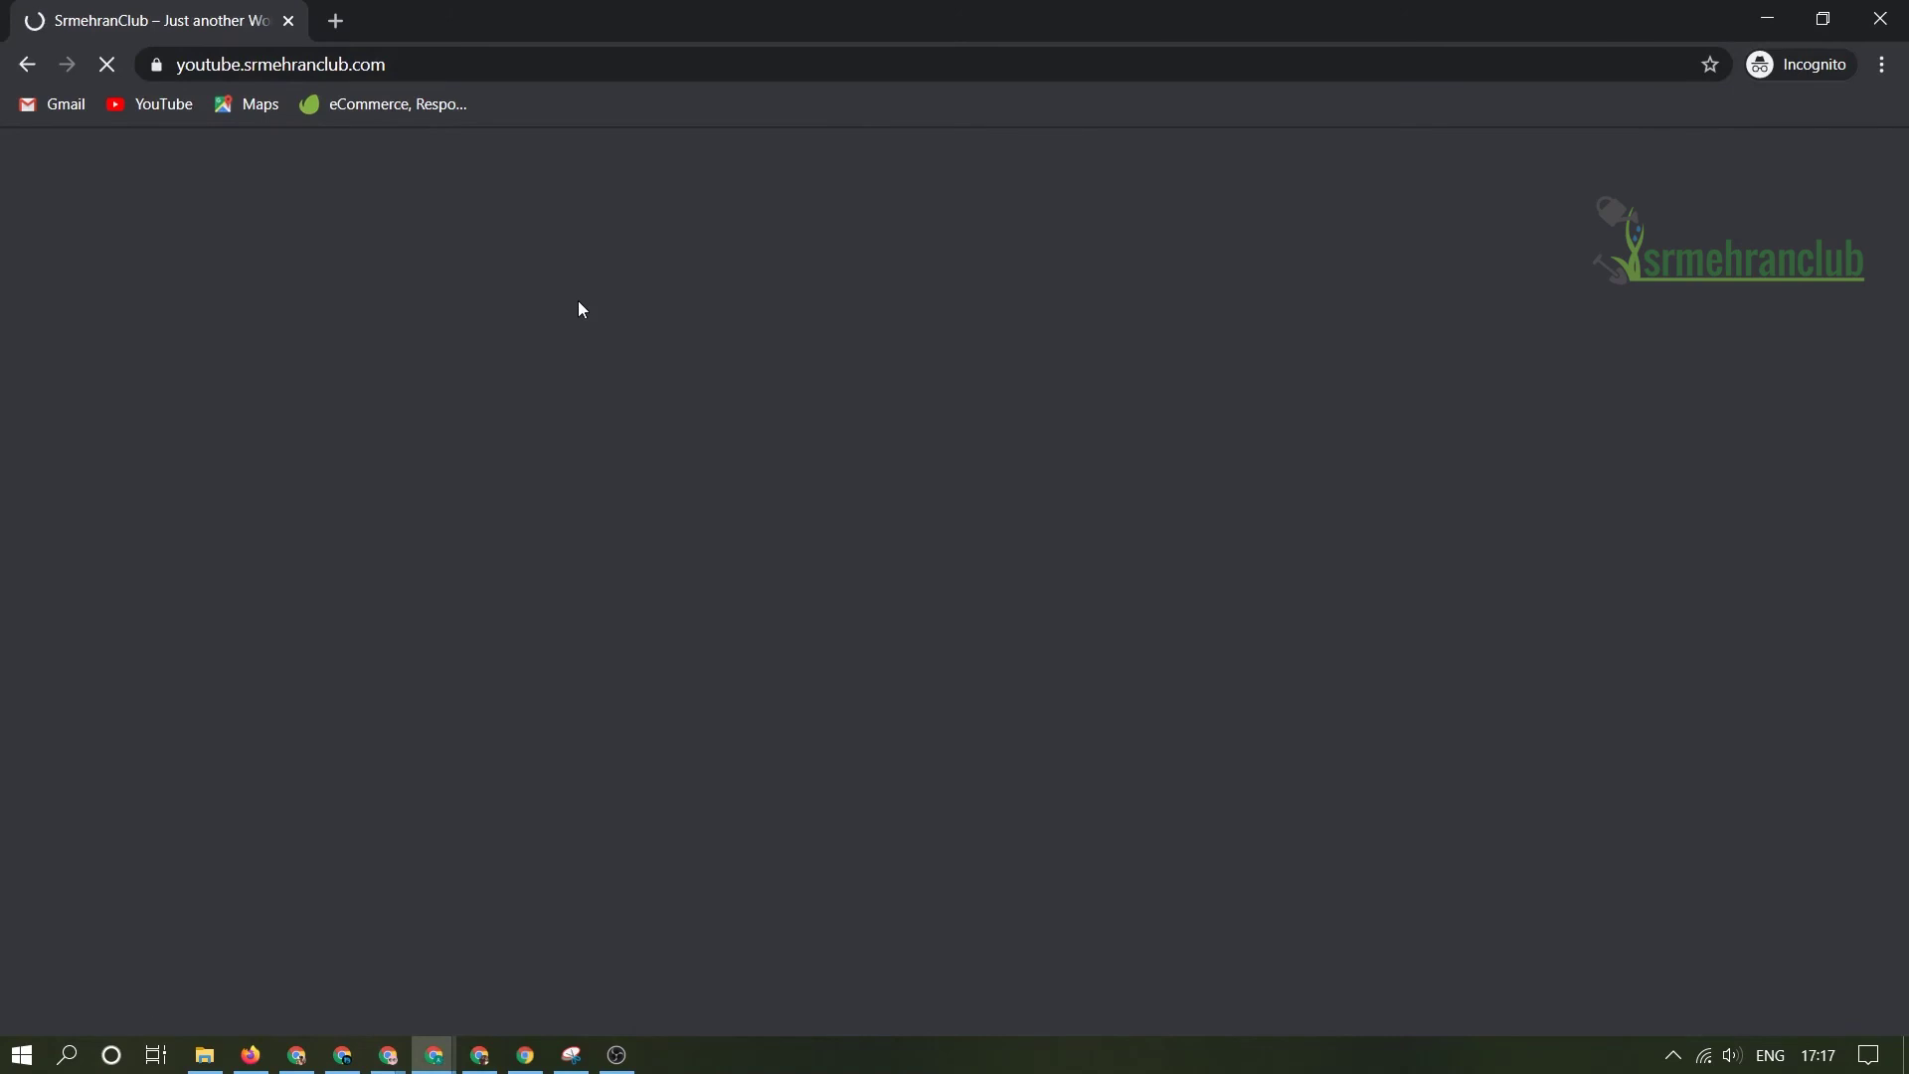
# - Scroll down to the footer and highlight the Login heading
pyautogui.scroll(-20, 602, 366)
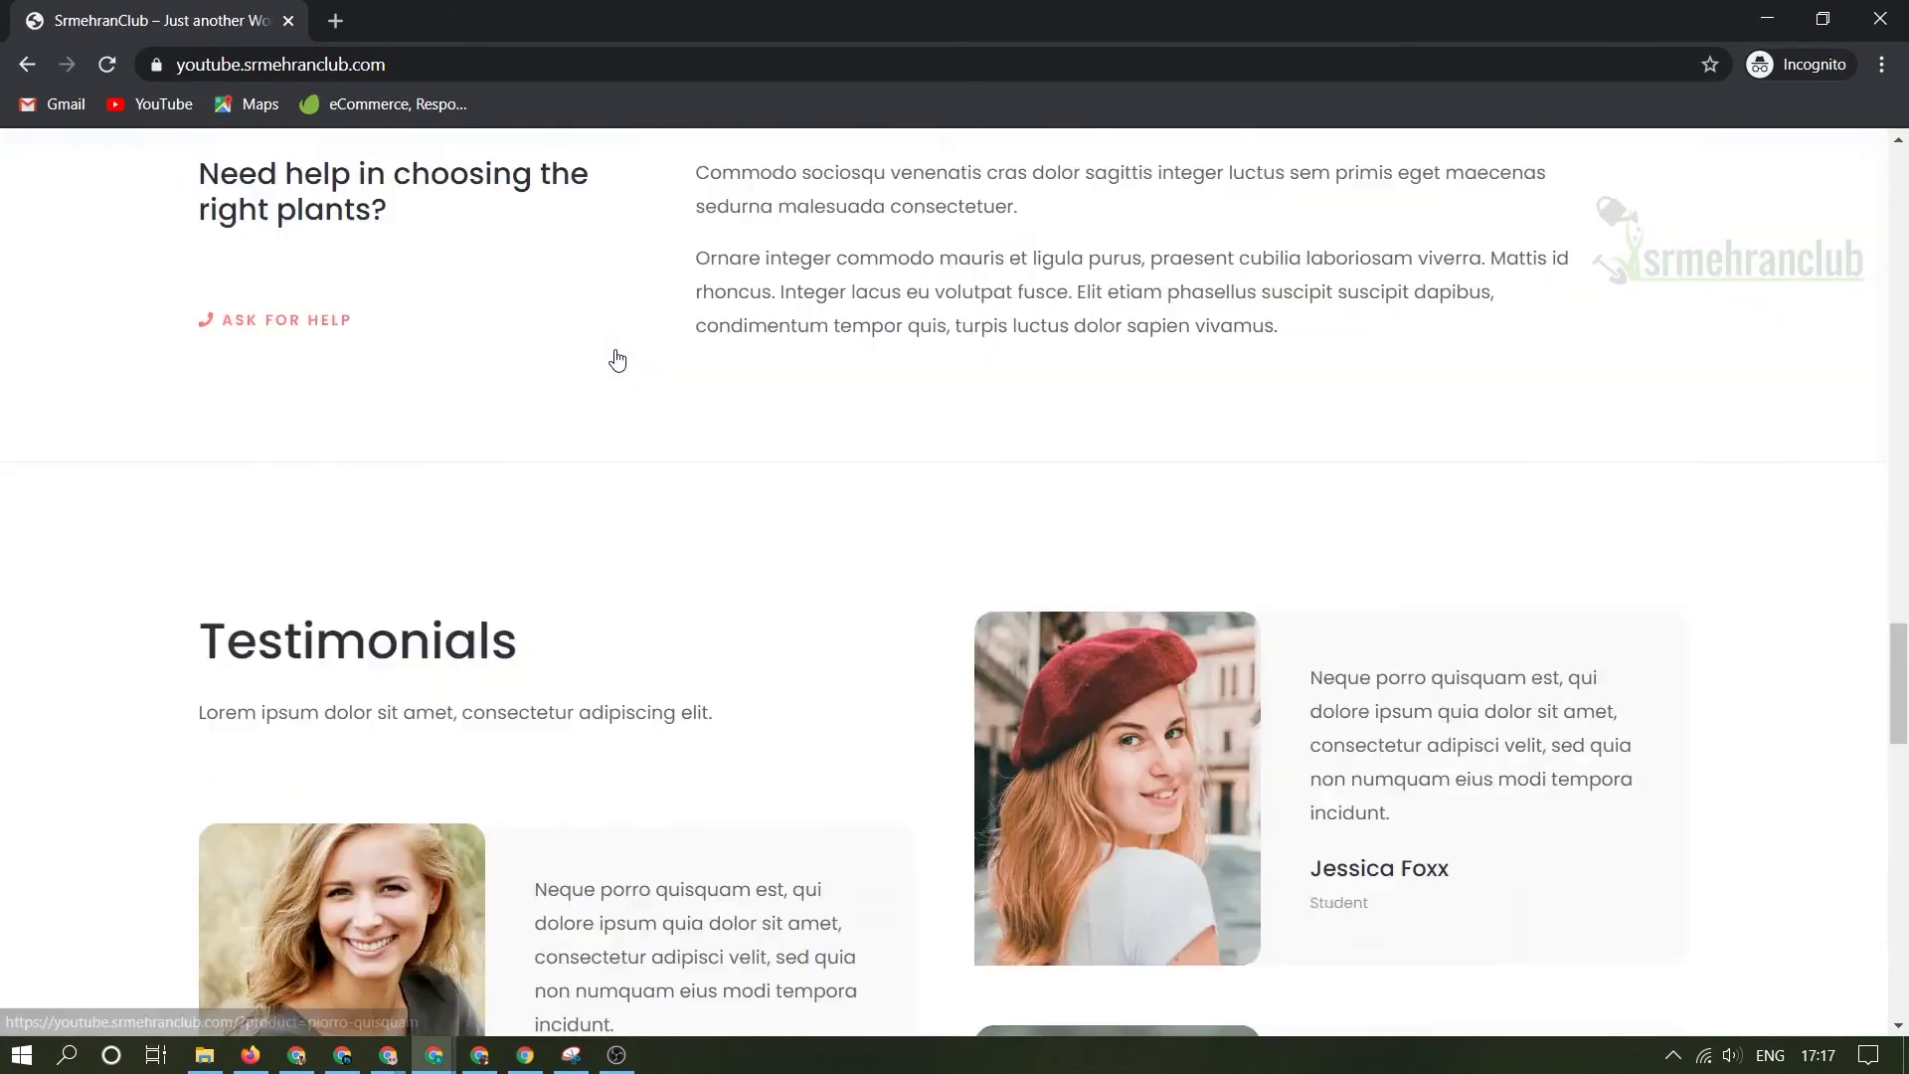
pyautogui.scroll(-10, 617, 360)
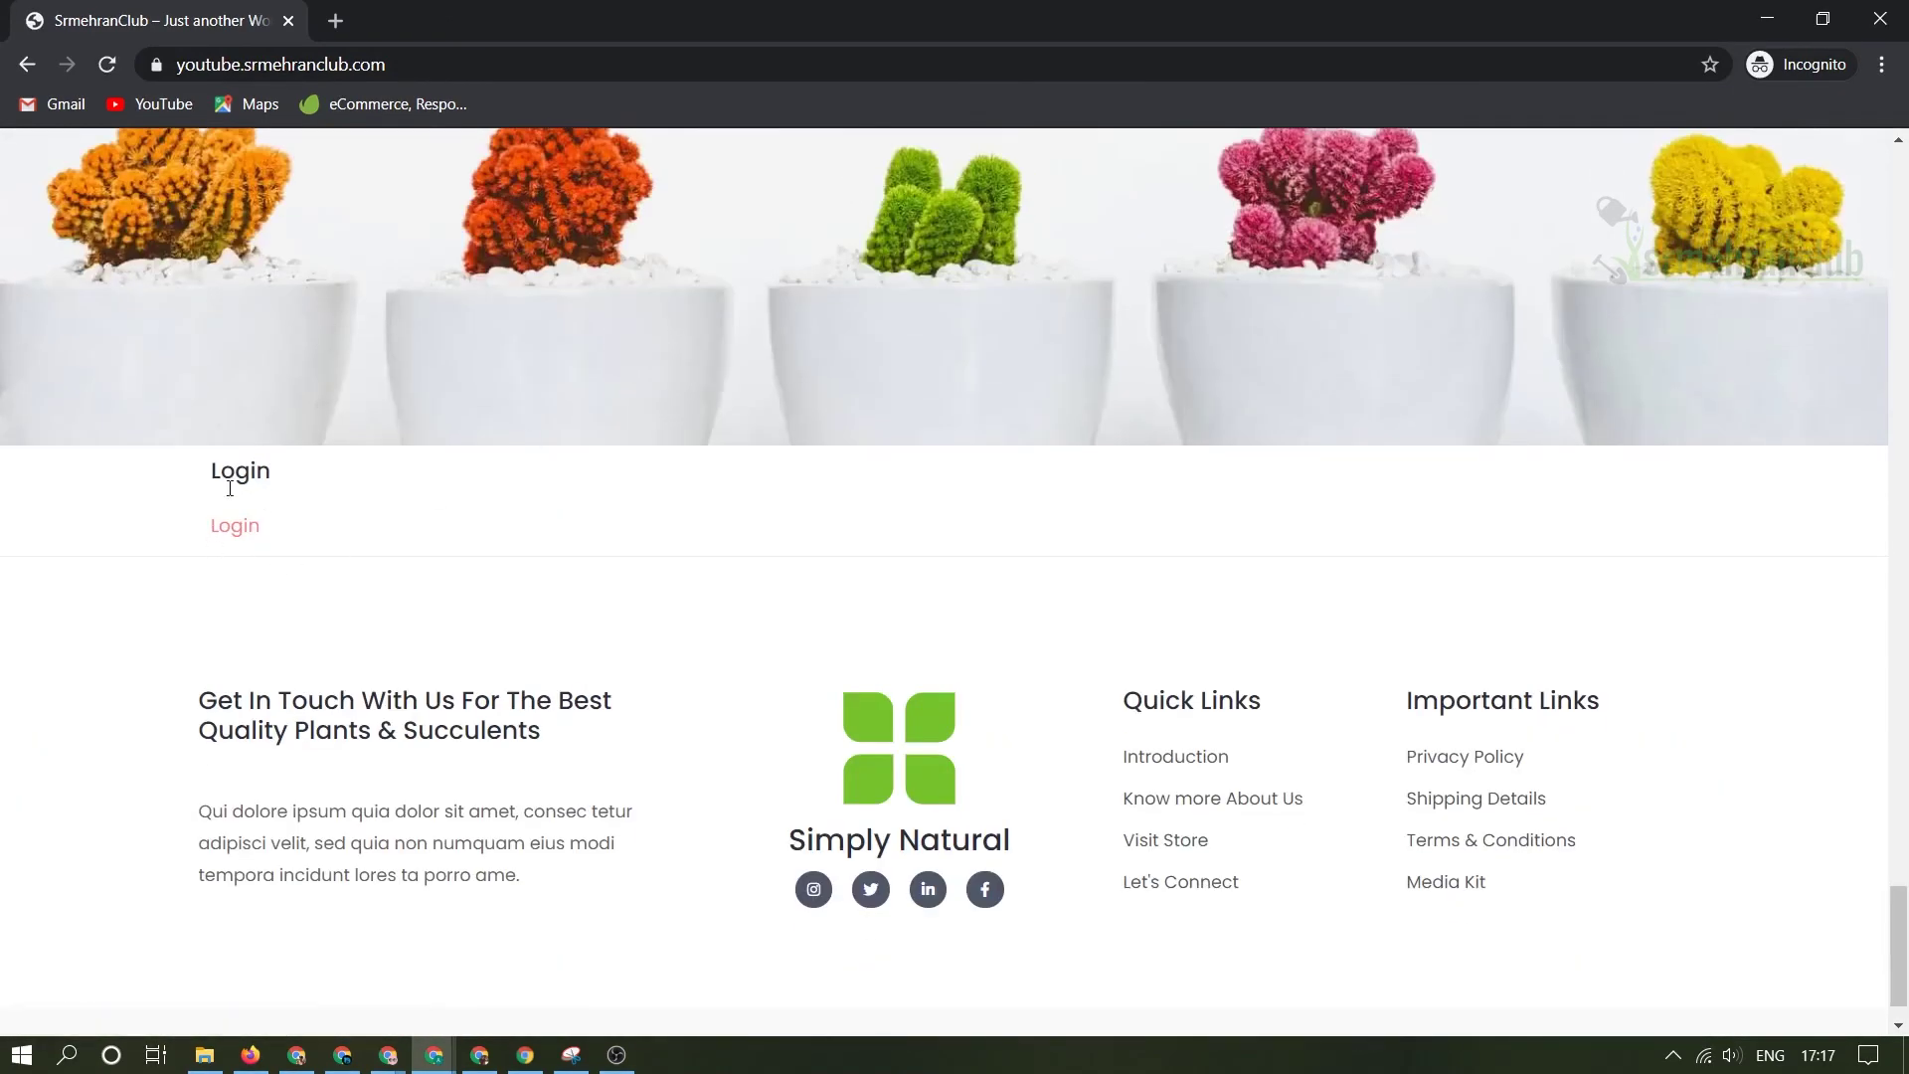
pyautogui.moveTo(219, 485); pyautogui.dragTo(274, 480)
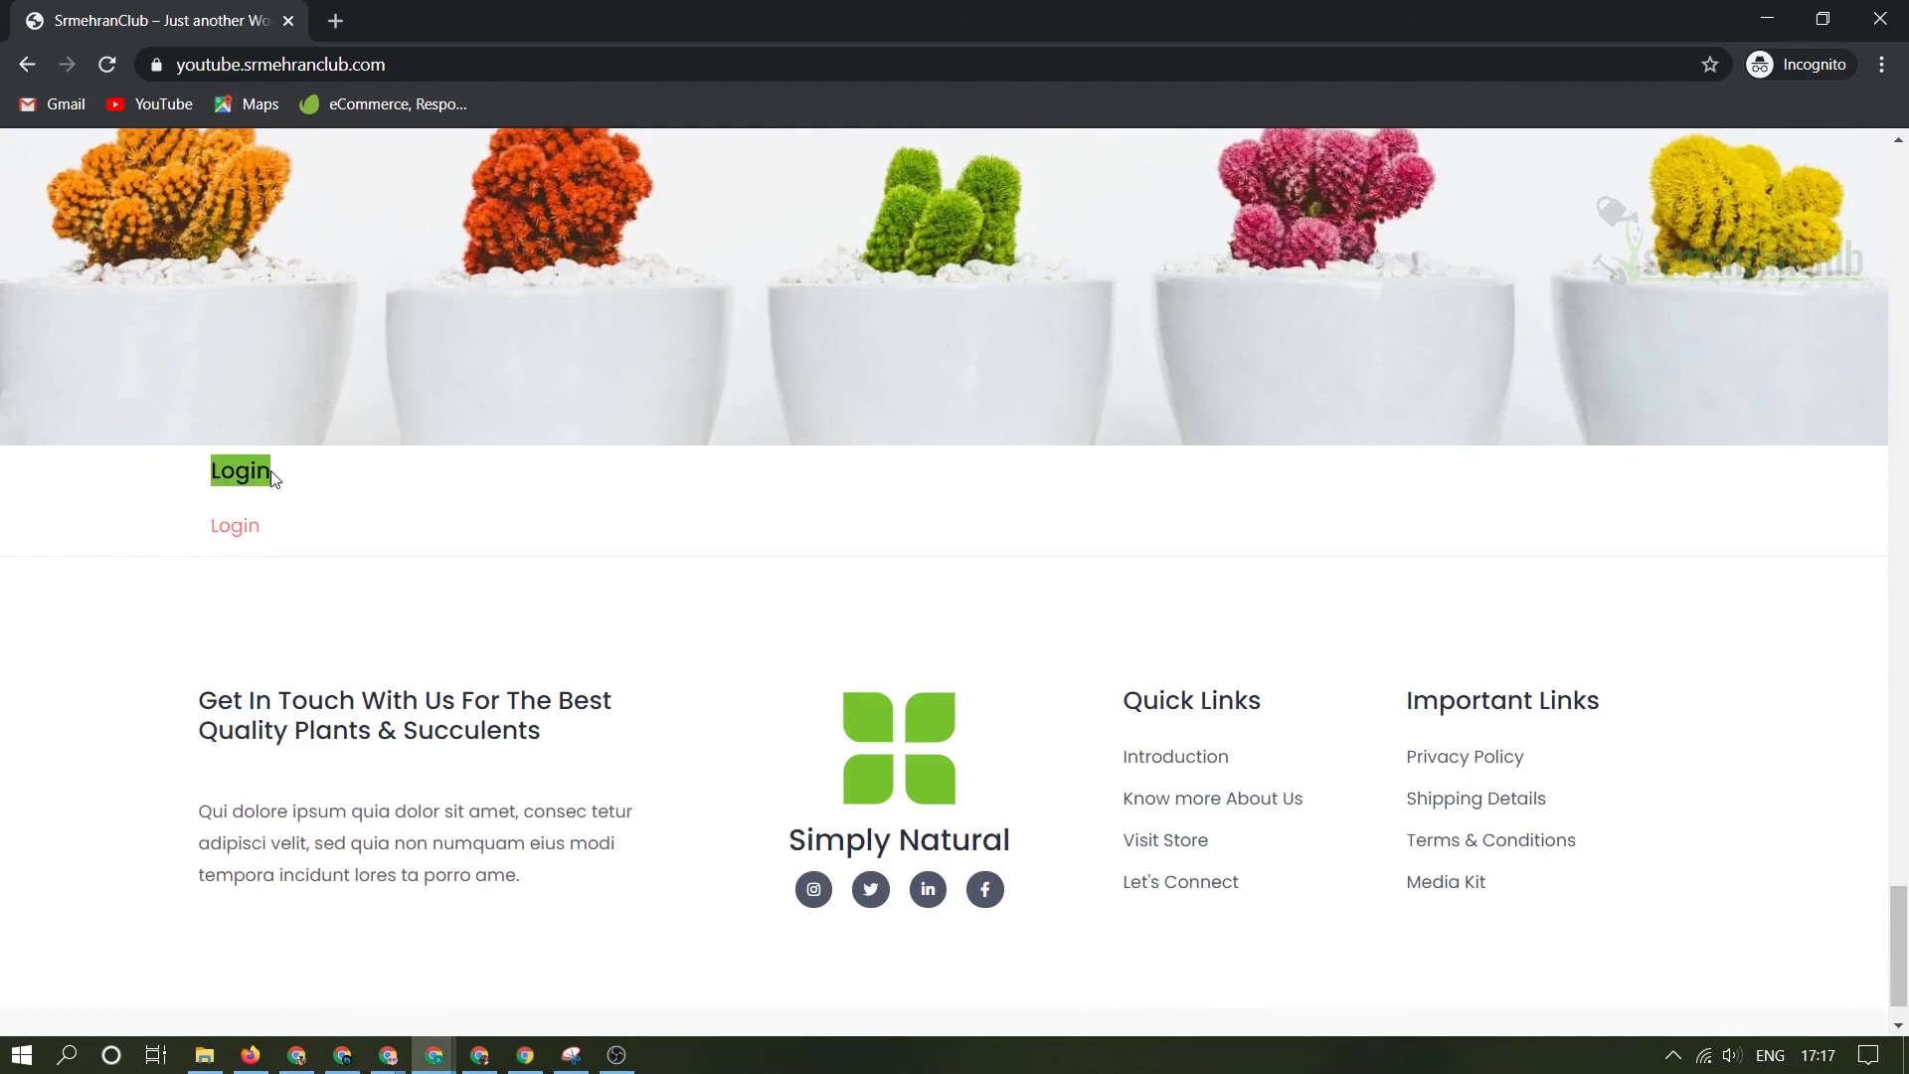
# - Open the Login popup, check its Username and Password fields, then reopen it
pyautogui.click(241, 529)
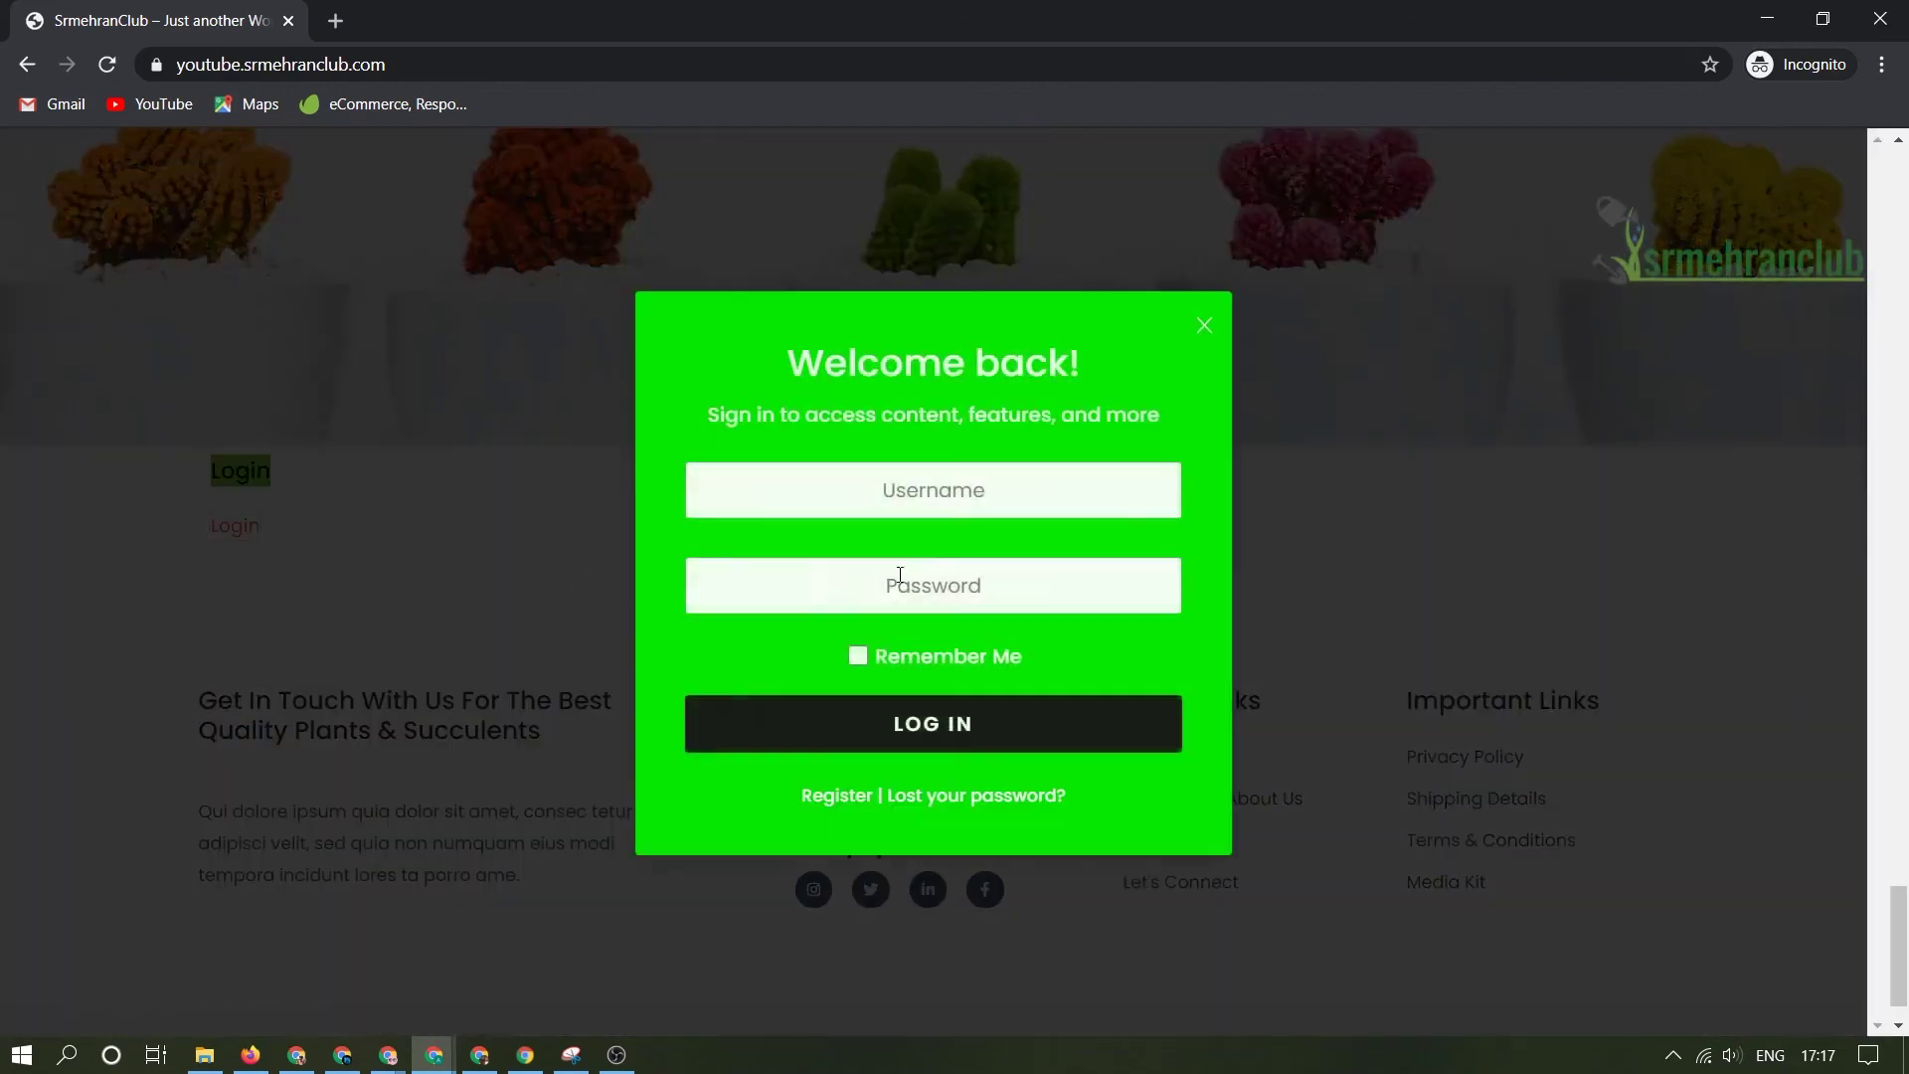
pyautogui.click(977, 502)
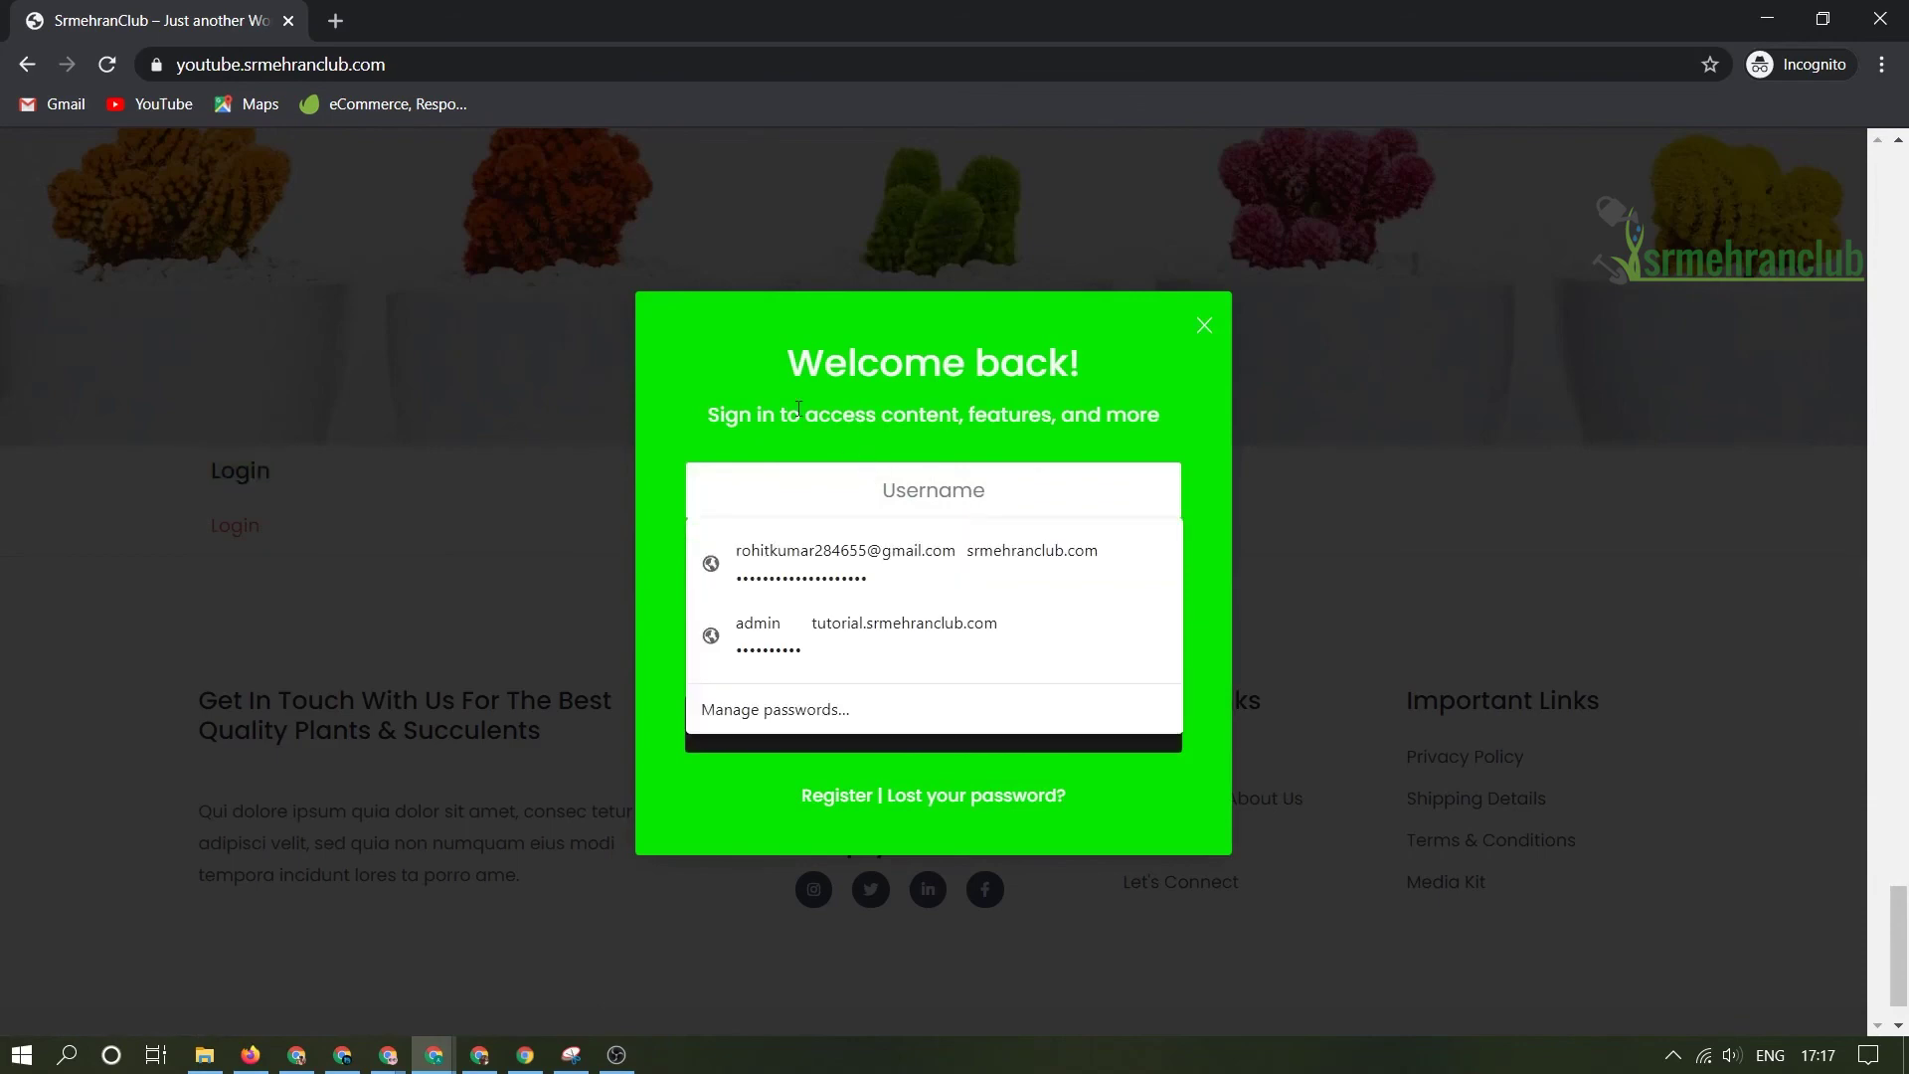
pyautogui.click(895, 588)
pyautogui.click(558, 553)
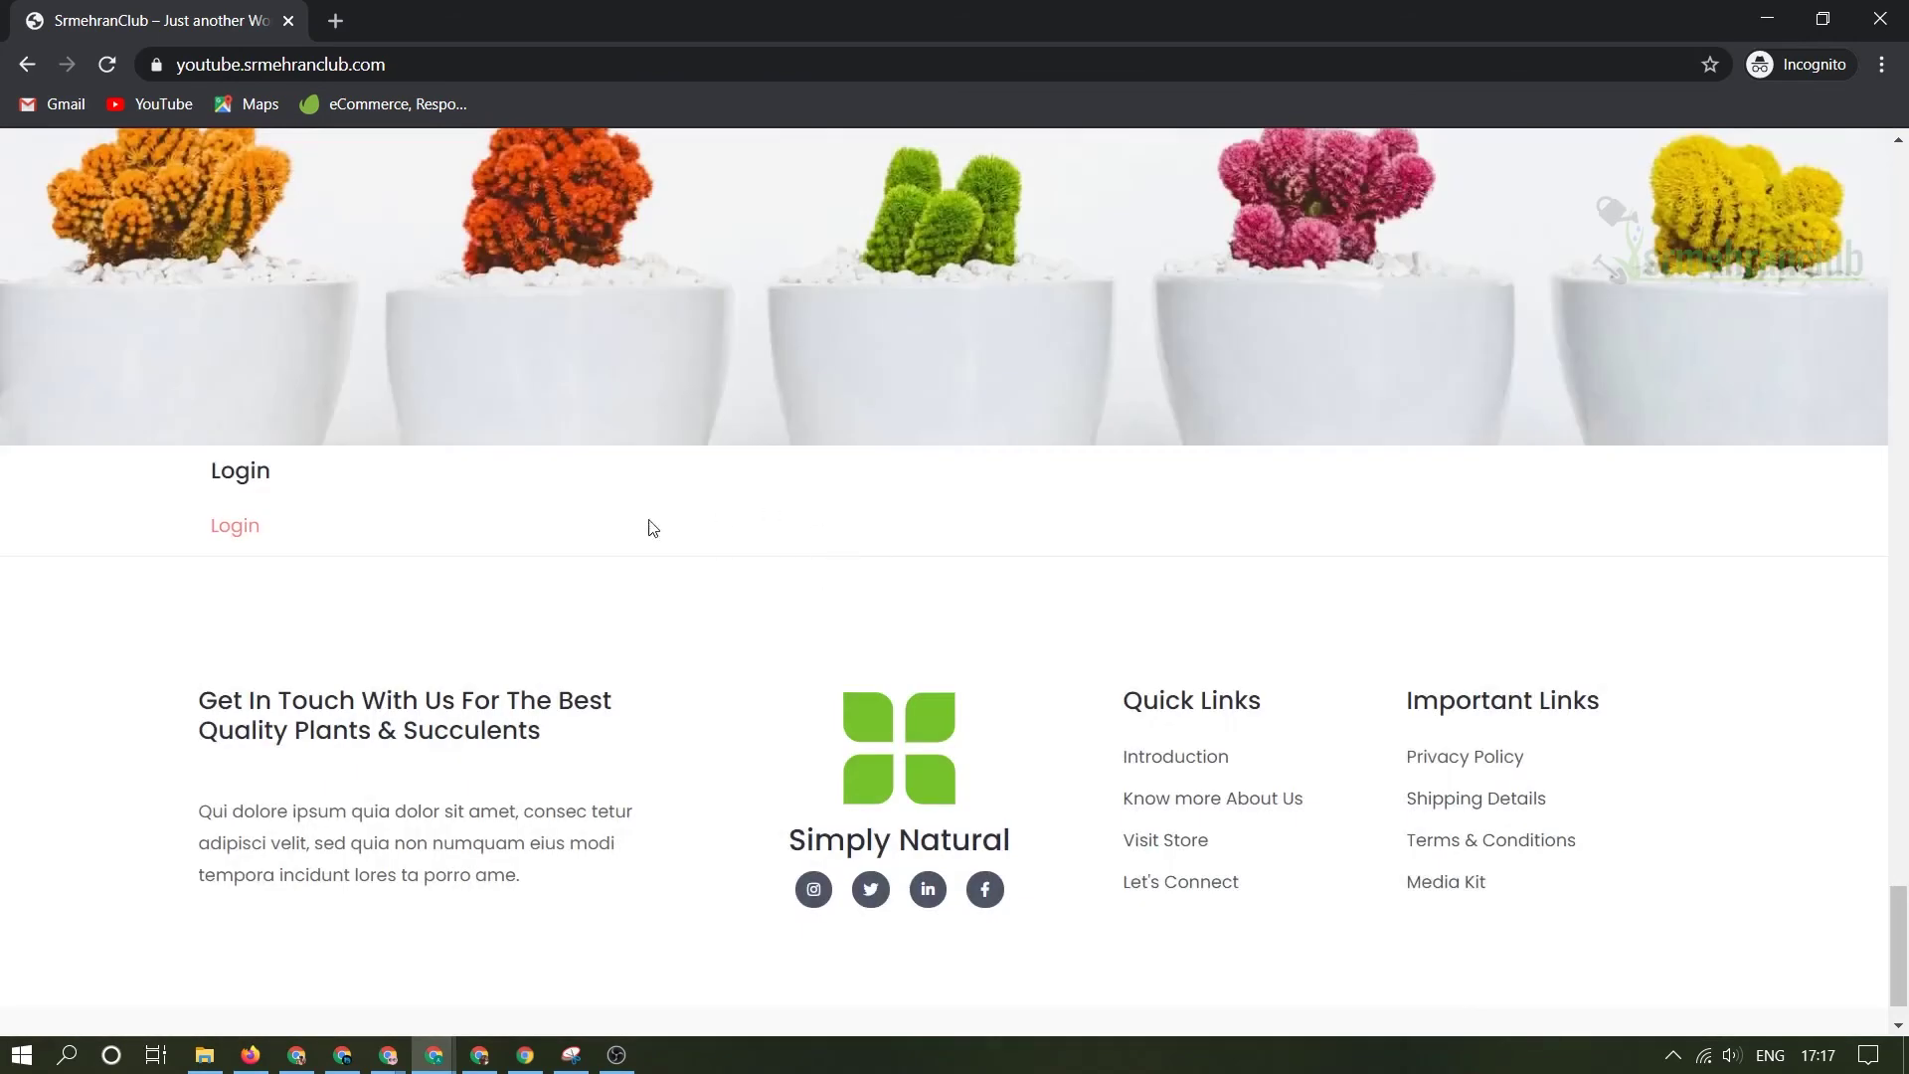
pyautogui.click(235, 526)
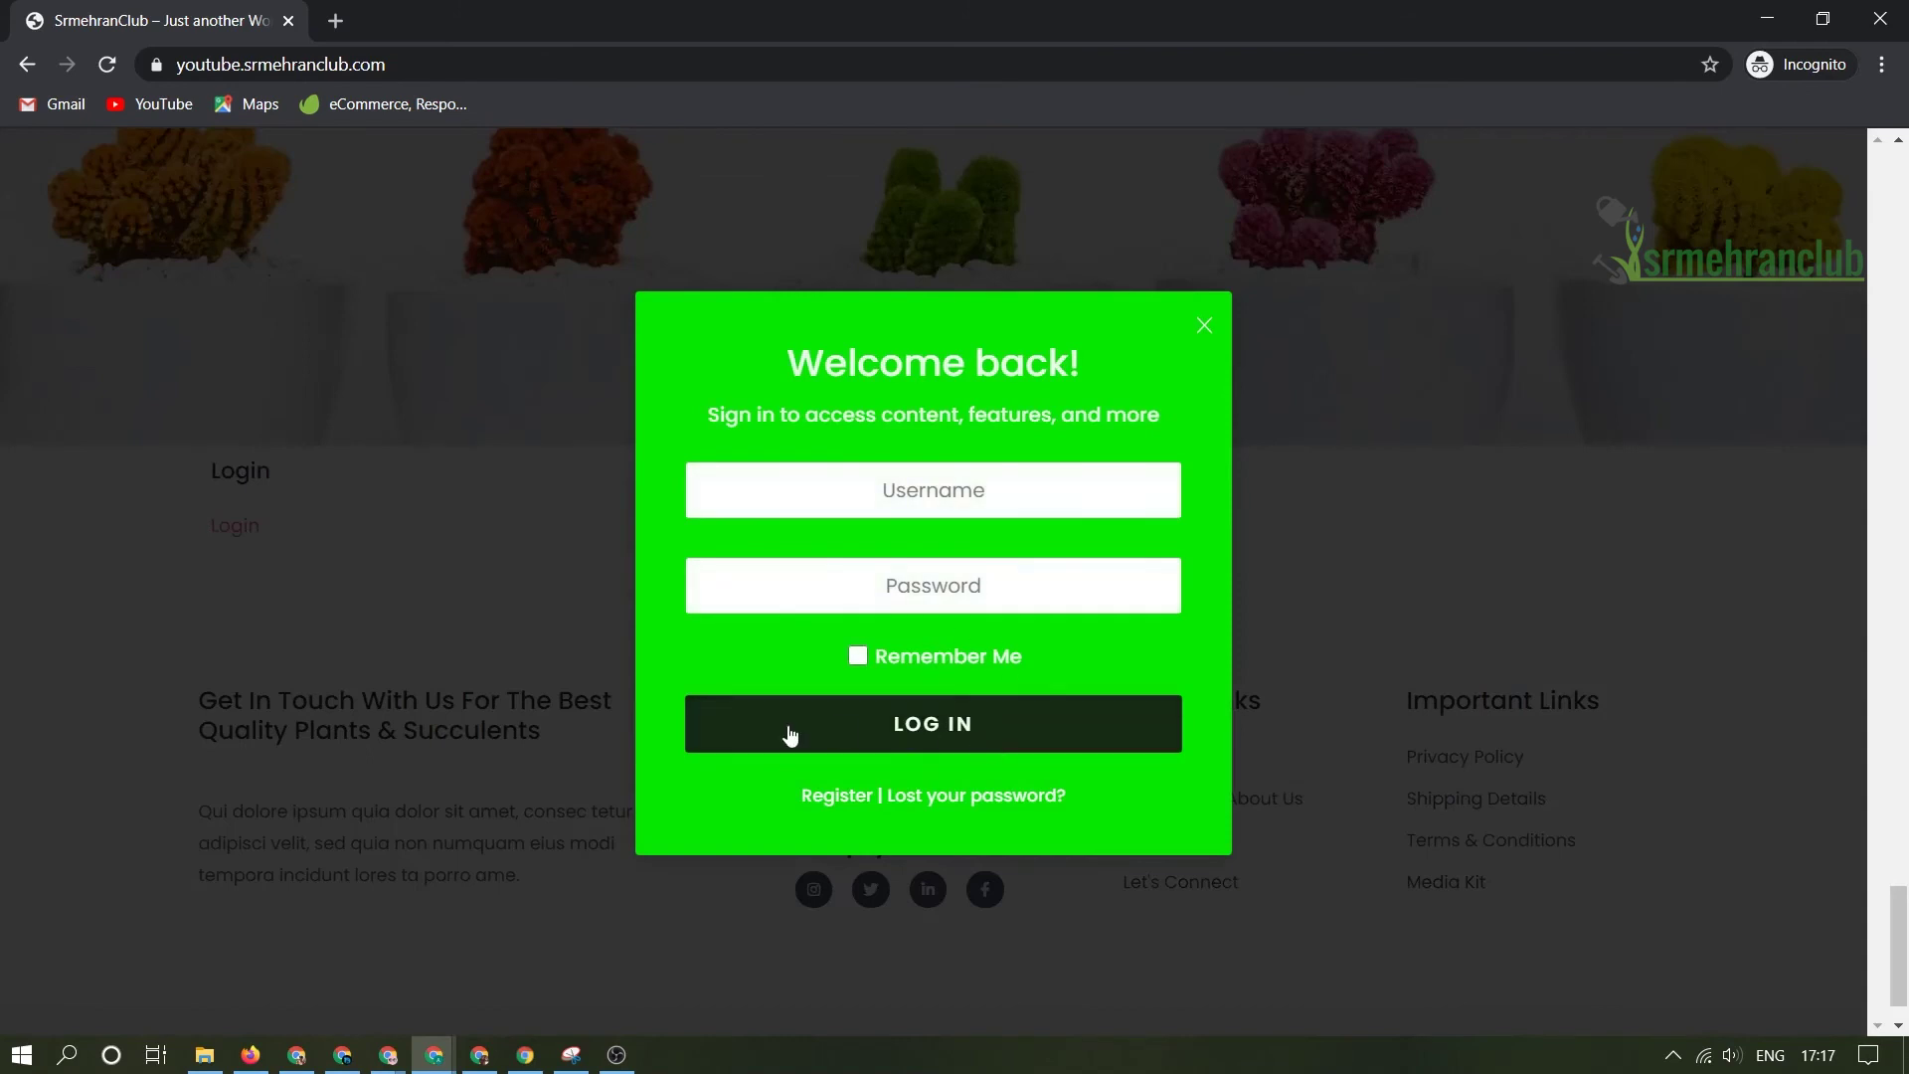
# - Switch the popup to the Join Us registration form, dismissing e-mail autofill suggestions
pyautogui.click(847, 801)
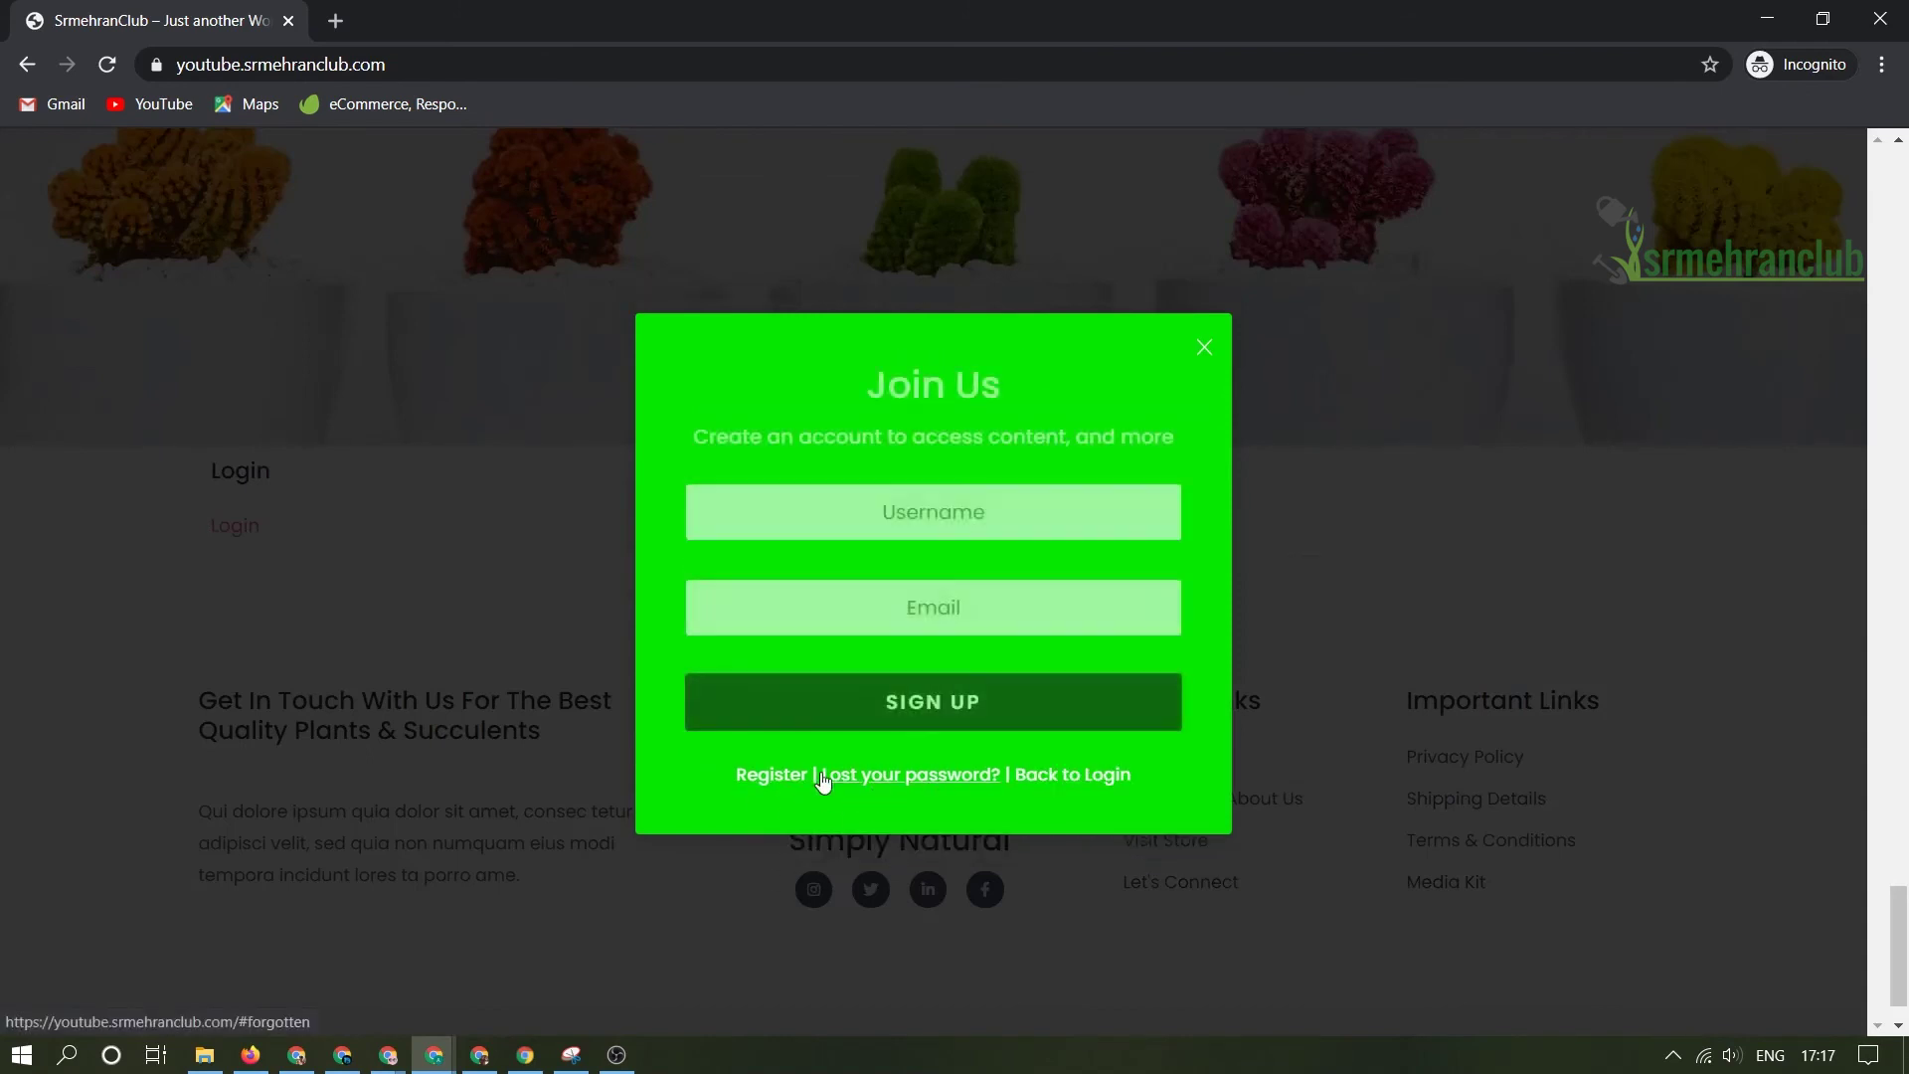
pyautogui.click(916, 512)
pyautogui.click(840, 464)
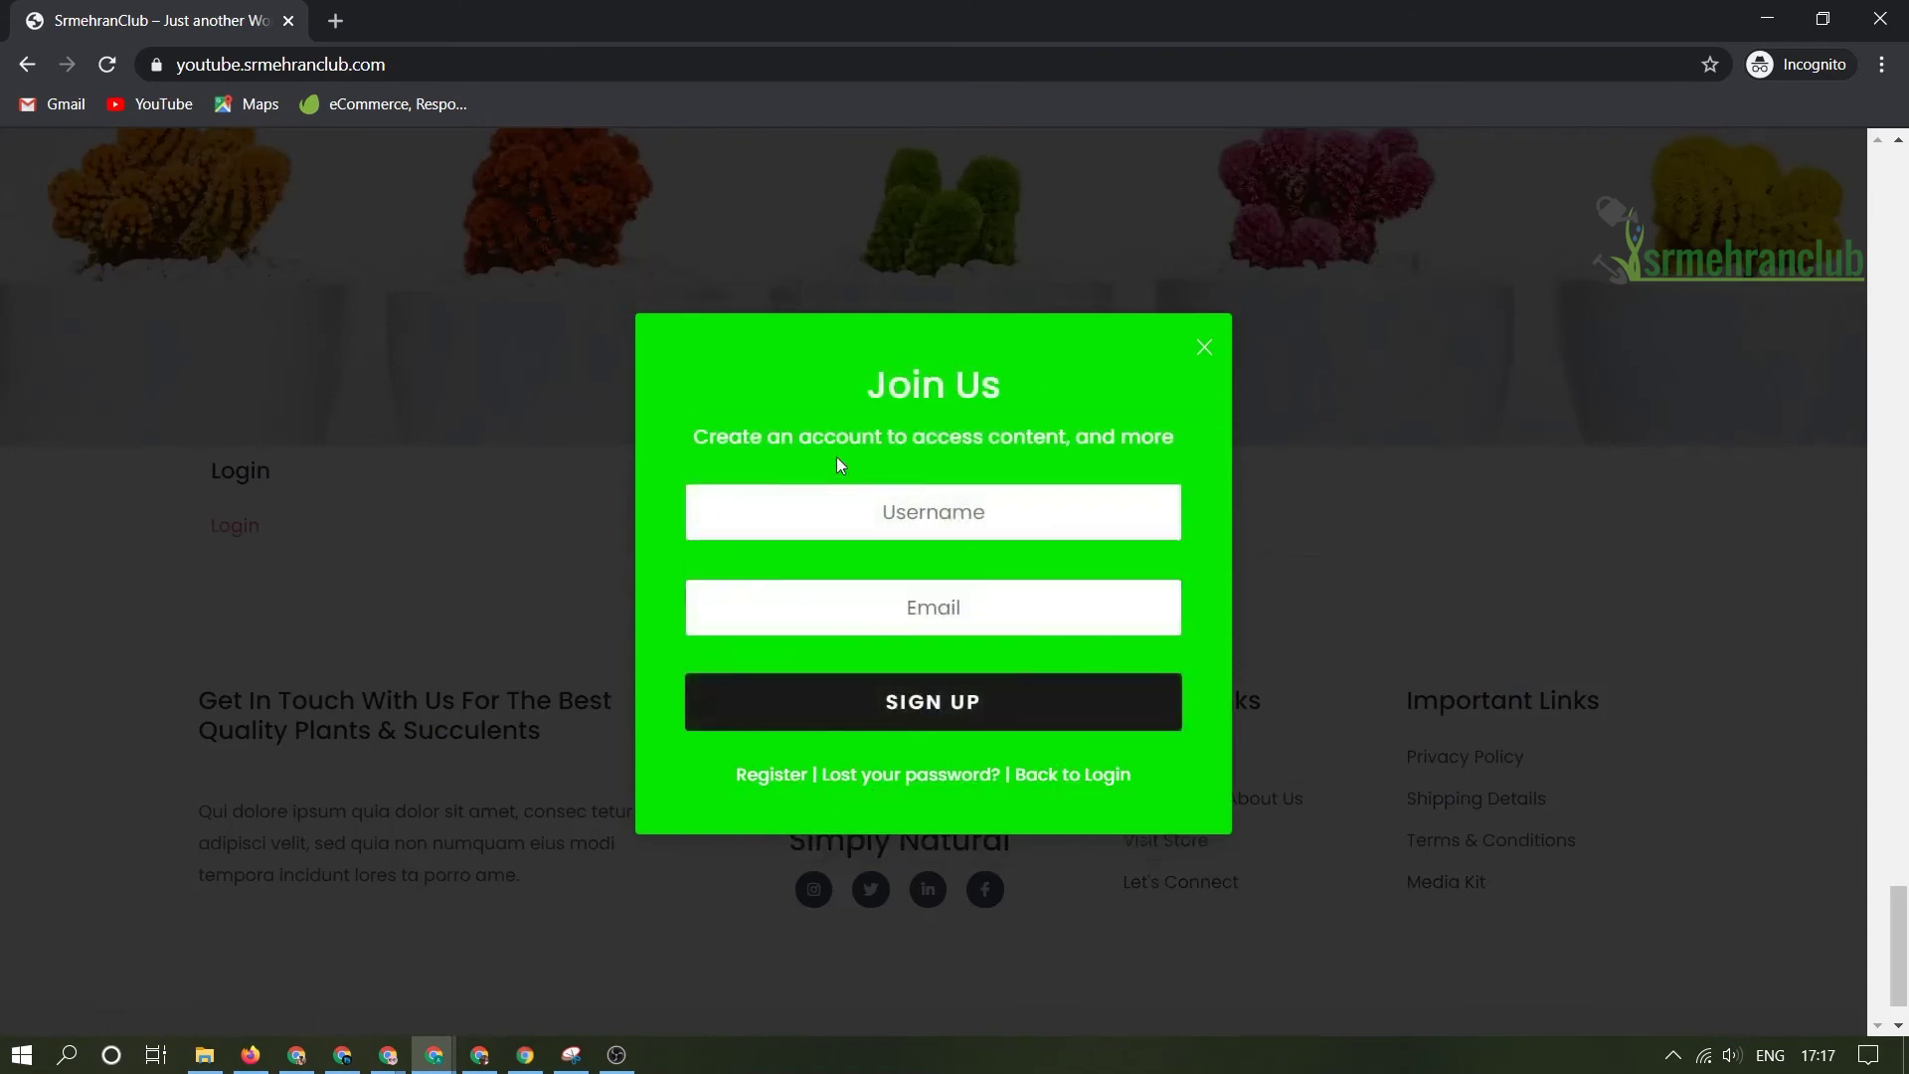
pyautogui.click(984, 514)
pyautogui.click(849, 621)
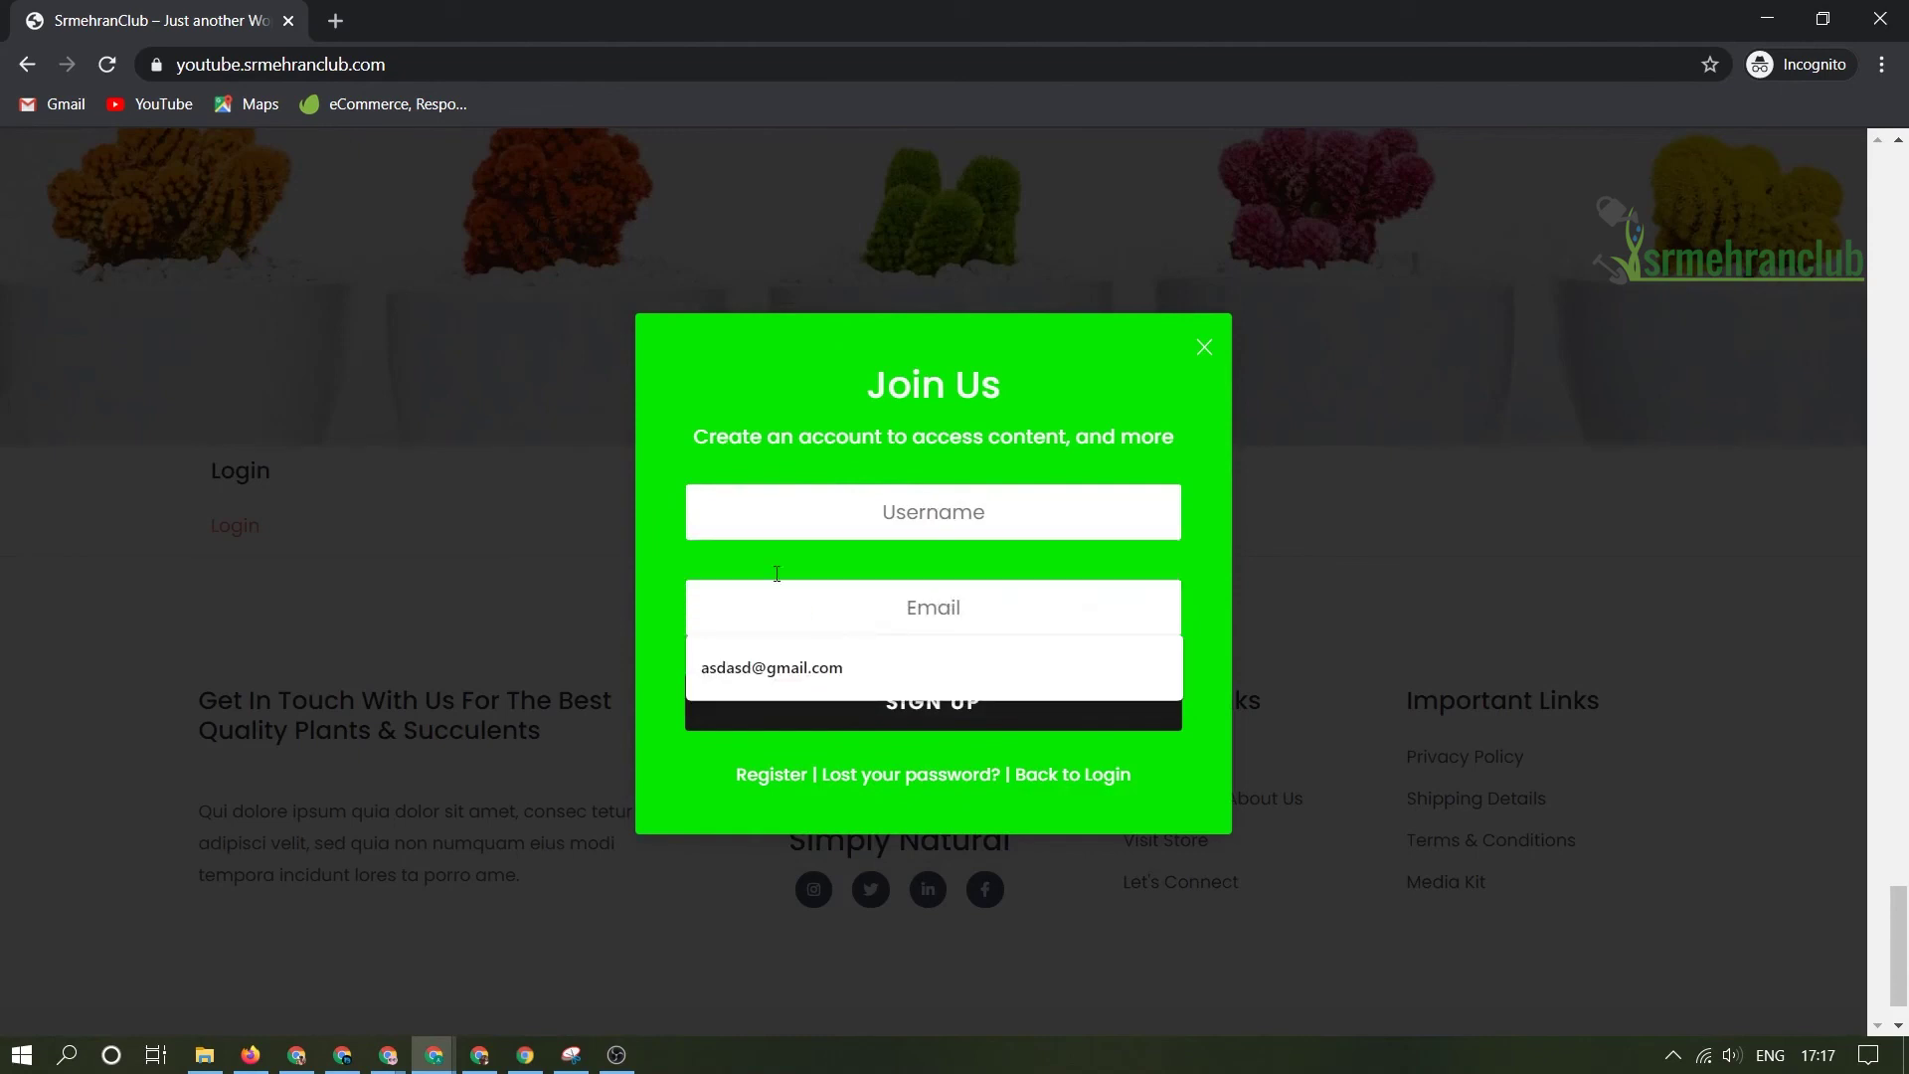
pyautogui.click(866, 615)
# - Sign up with a test username and e-mail, adding the missing .com
pyautogui.click(977, 498)
pyautogui.write('asdasda')
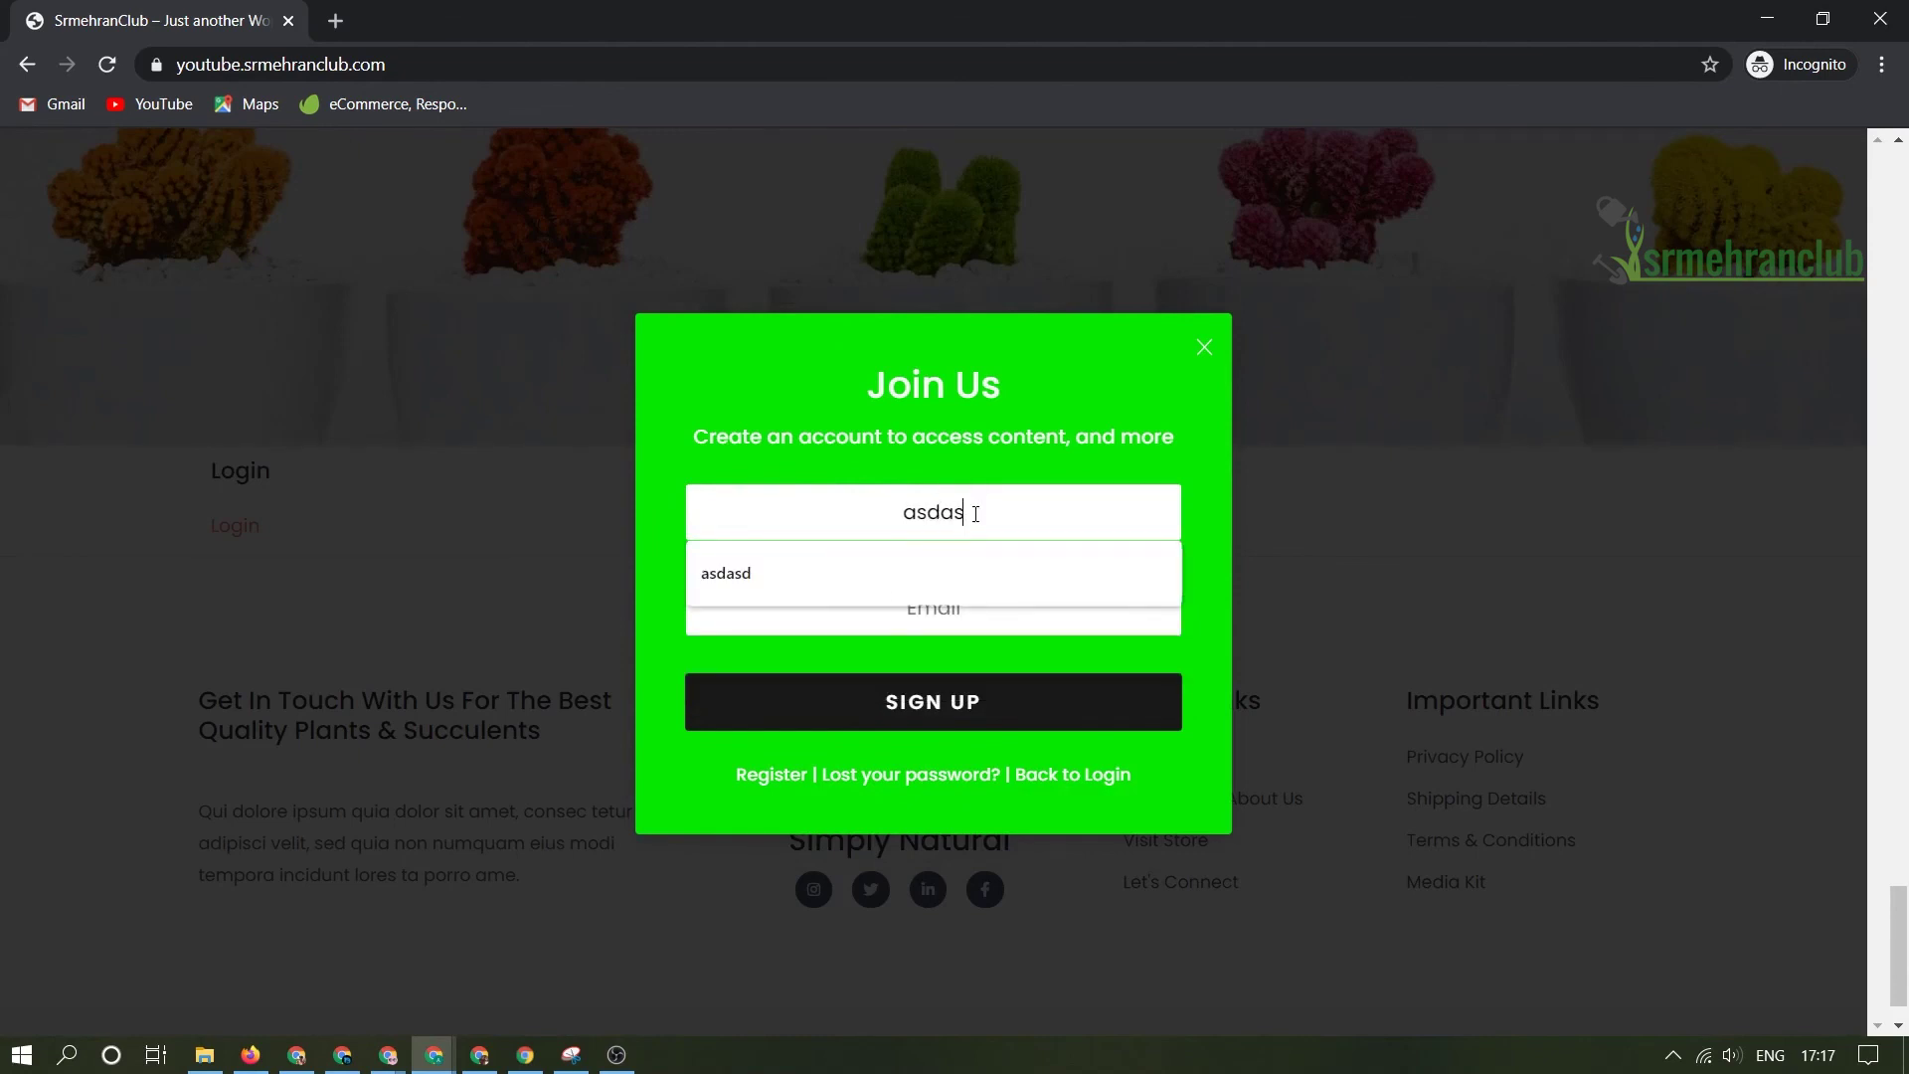
pyautogui.click(915, 609)
pyautogui.write('asdasda@')
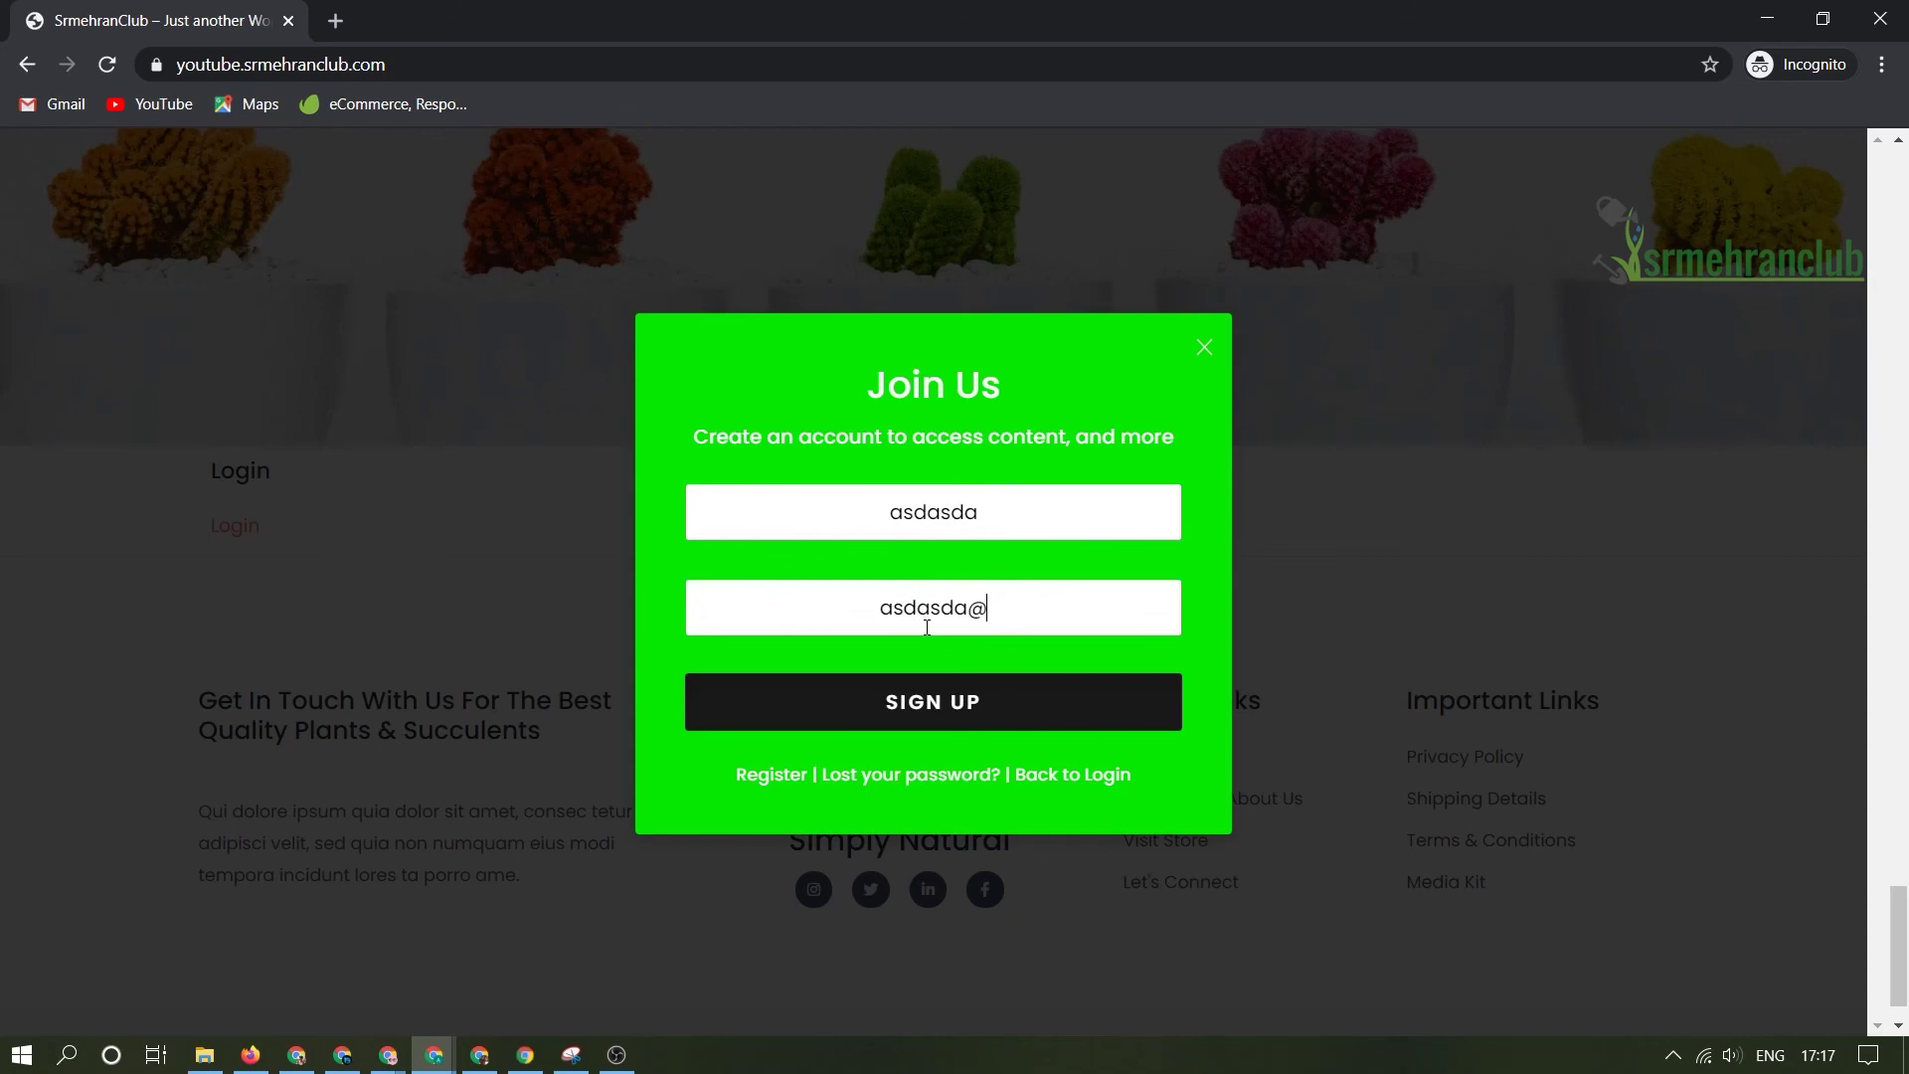
pyautogui.write('asda')
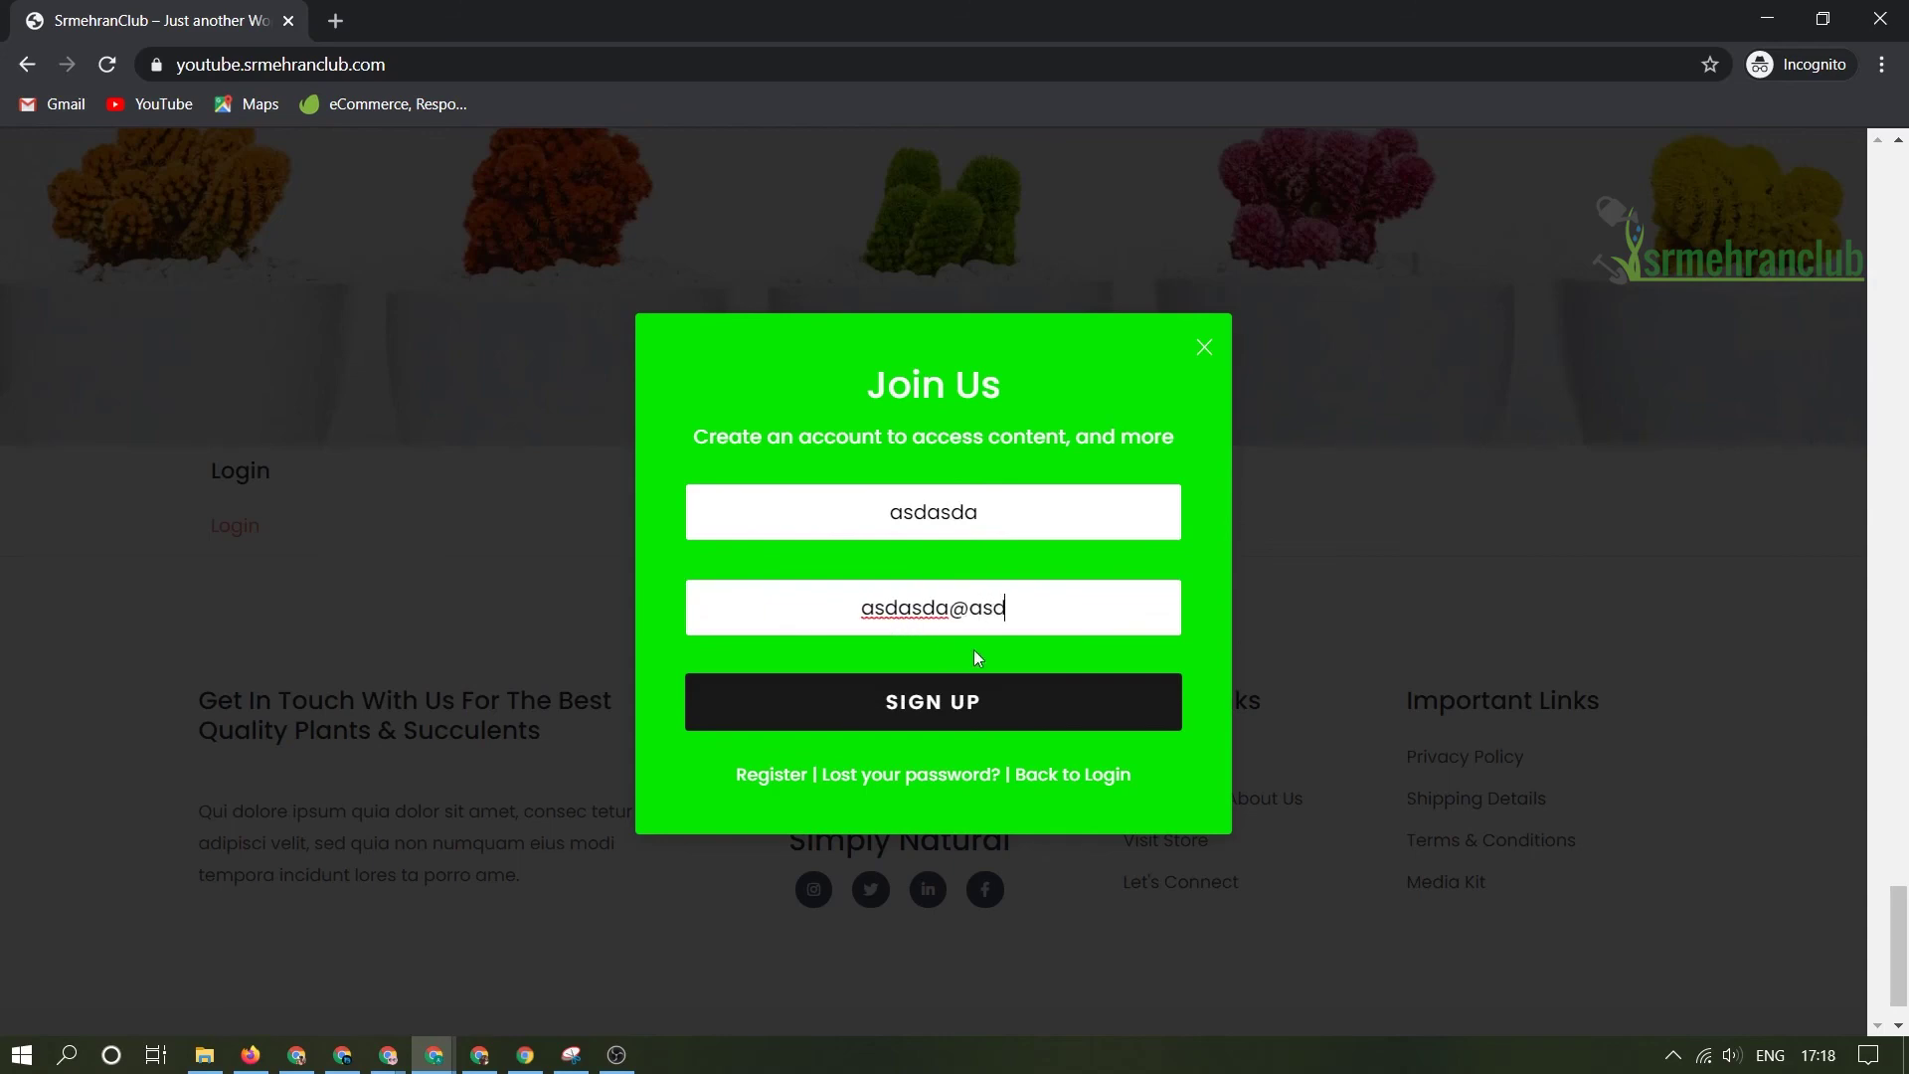
pyautogui.click(937, 704)
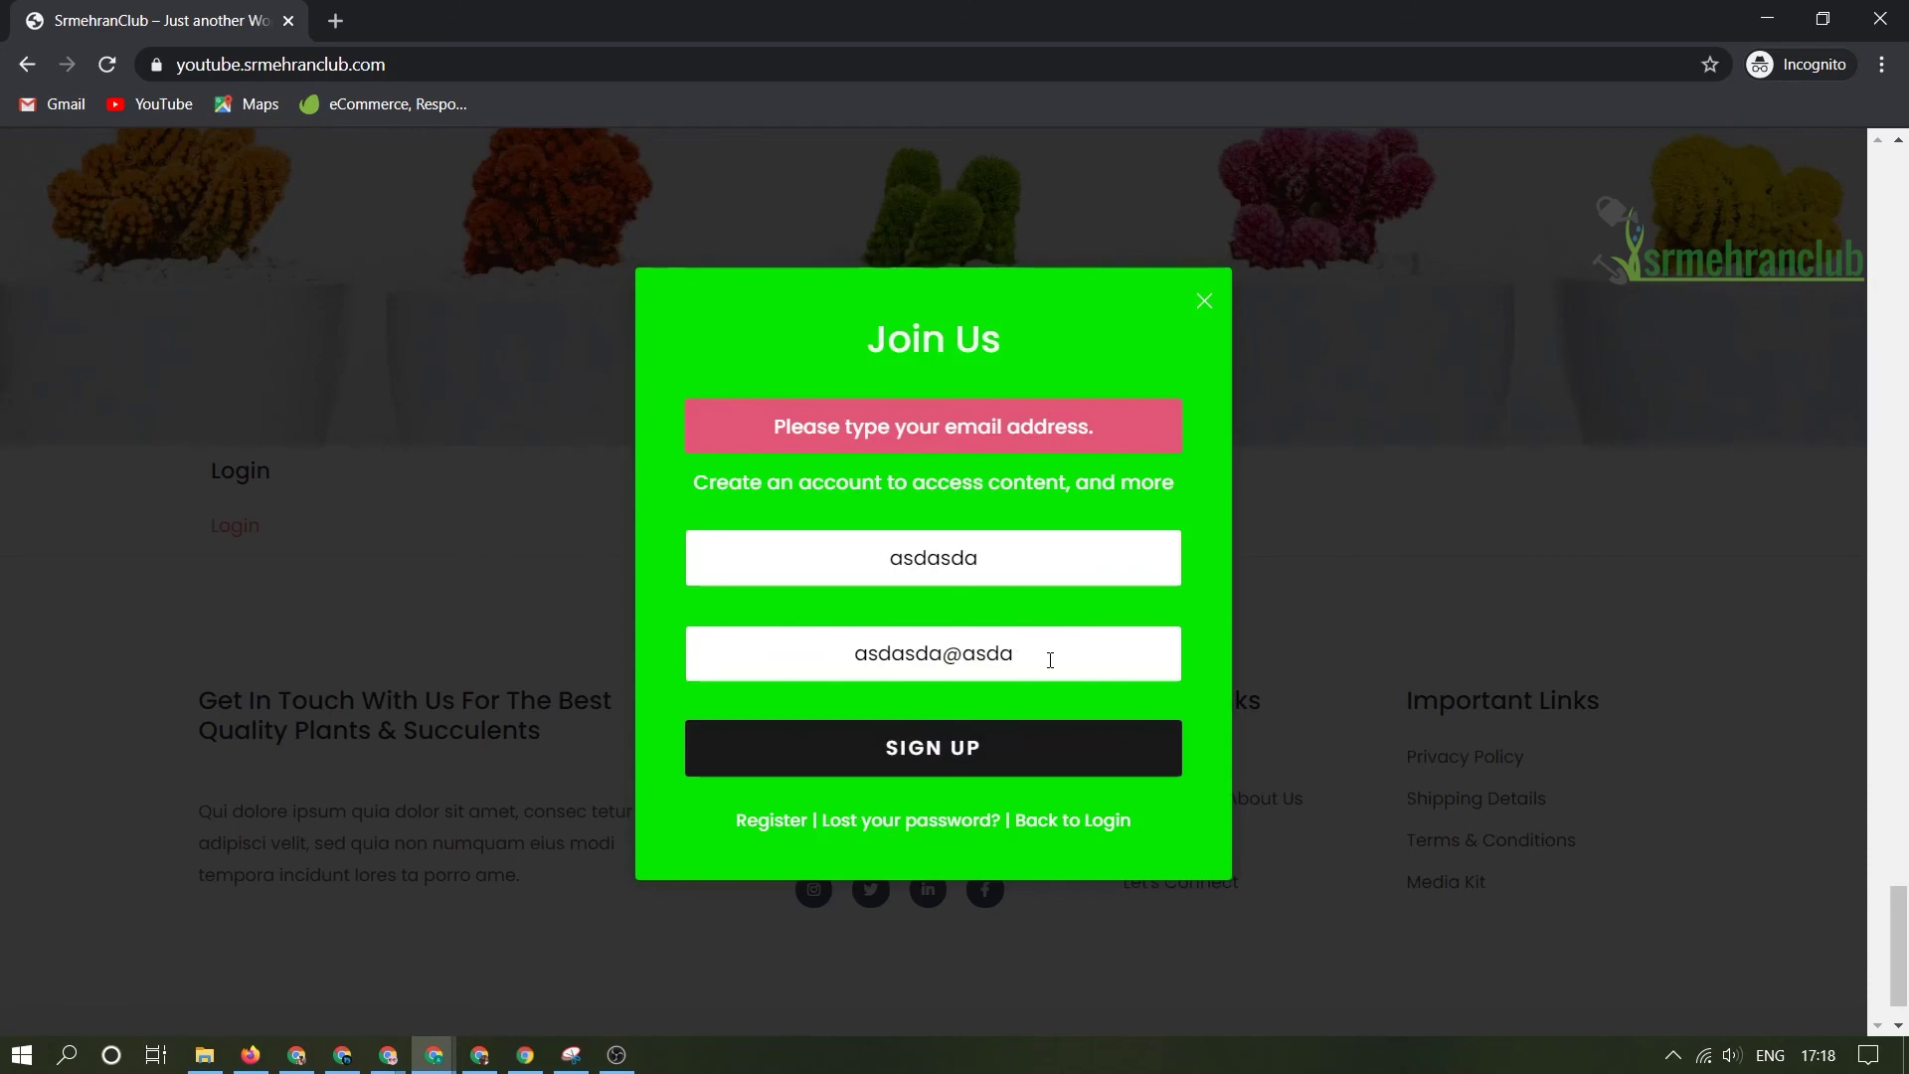
pyautogui.write('.com')
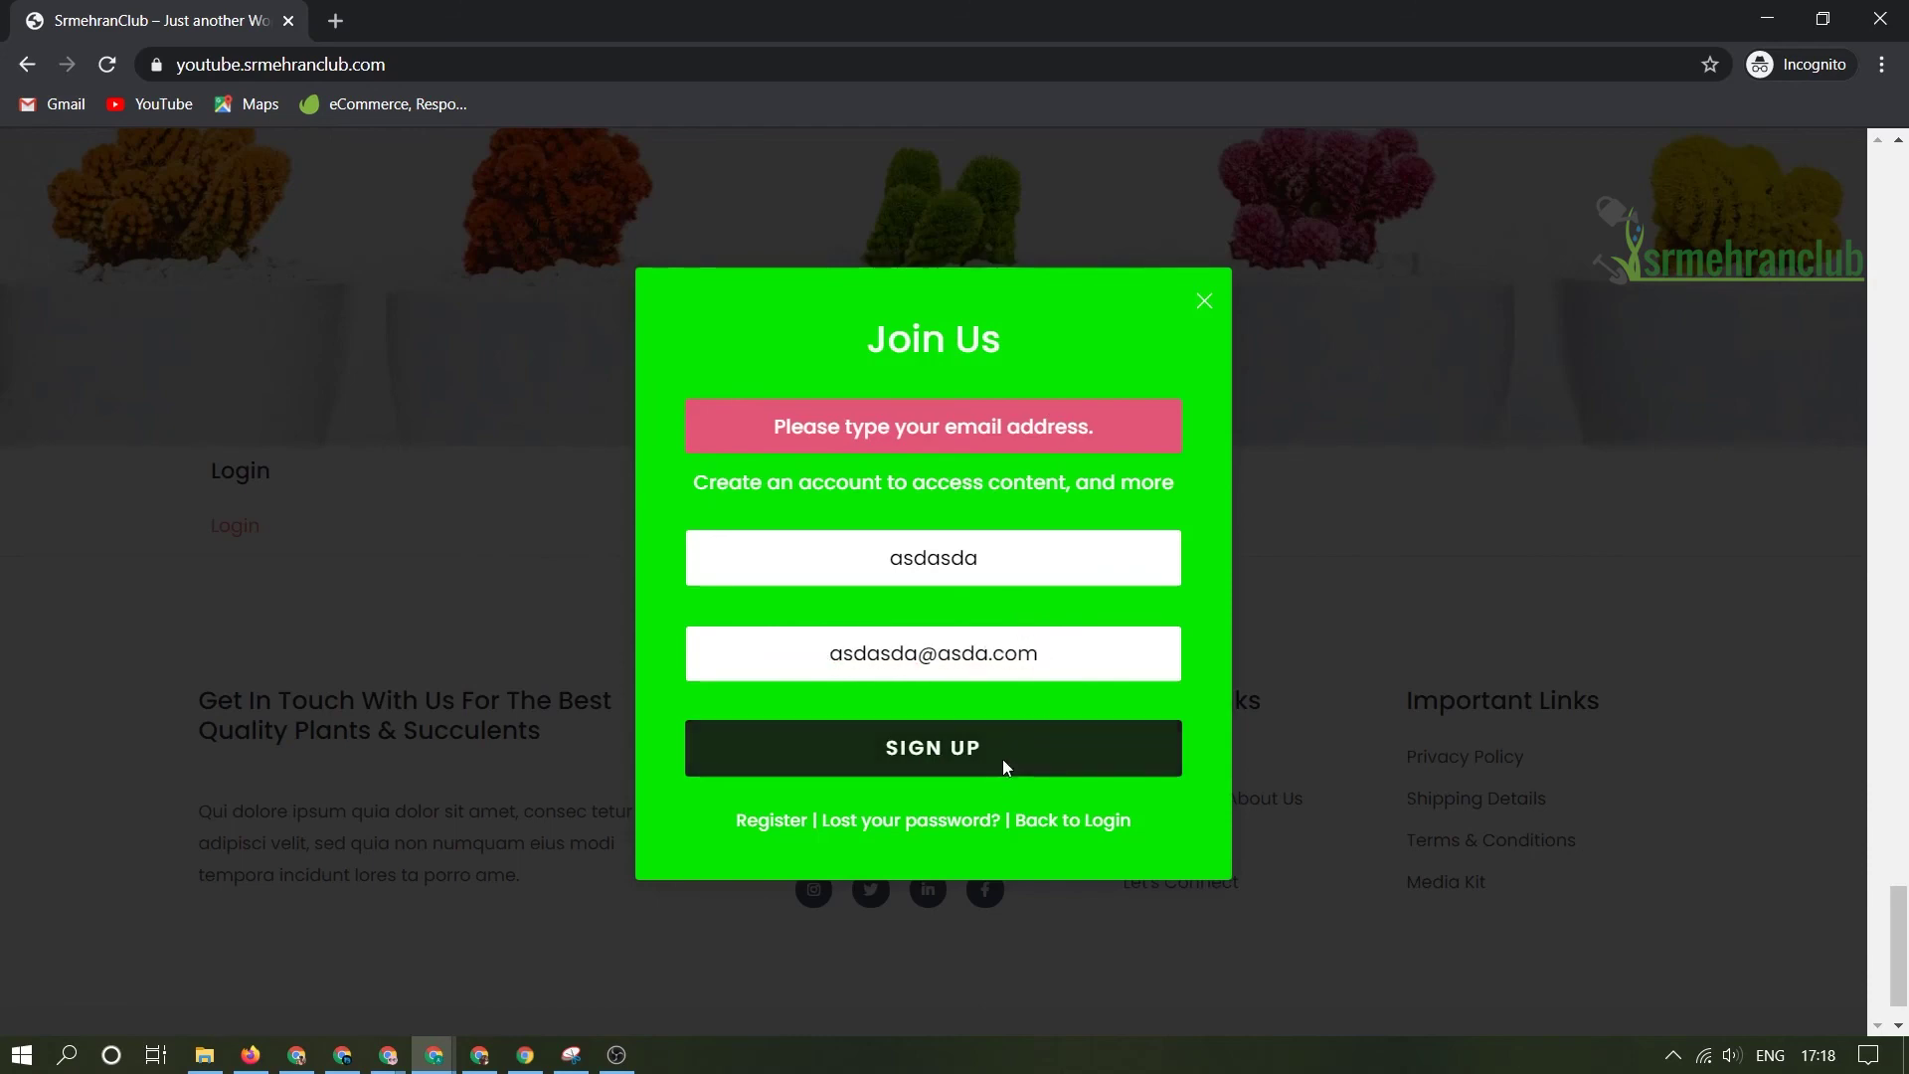
pyautogui.click(1004, 761)
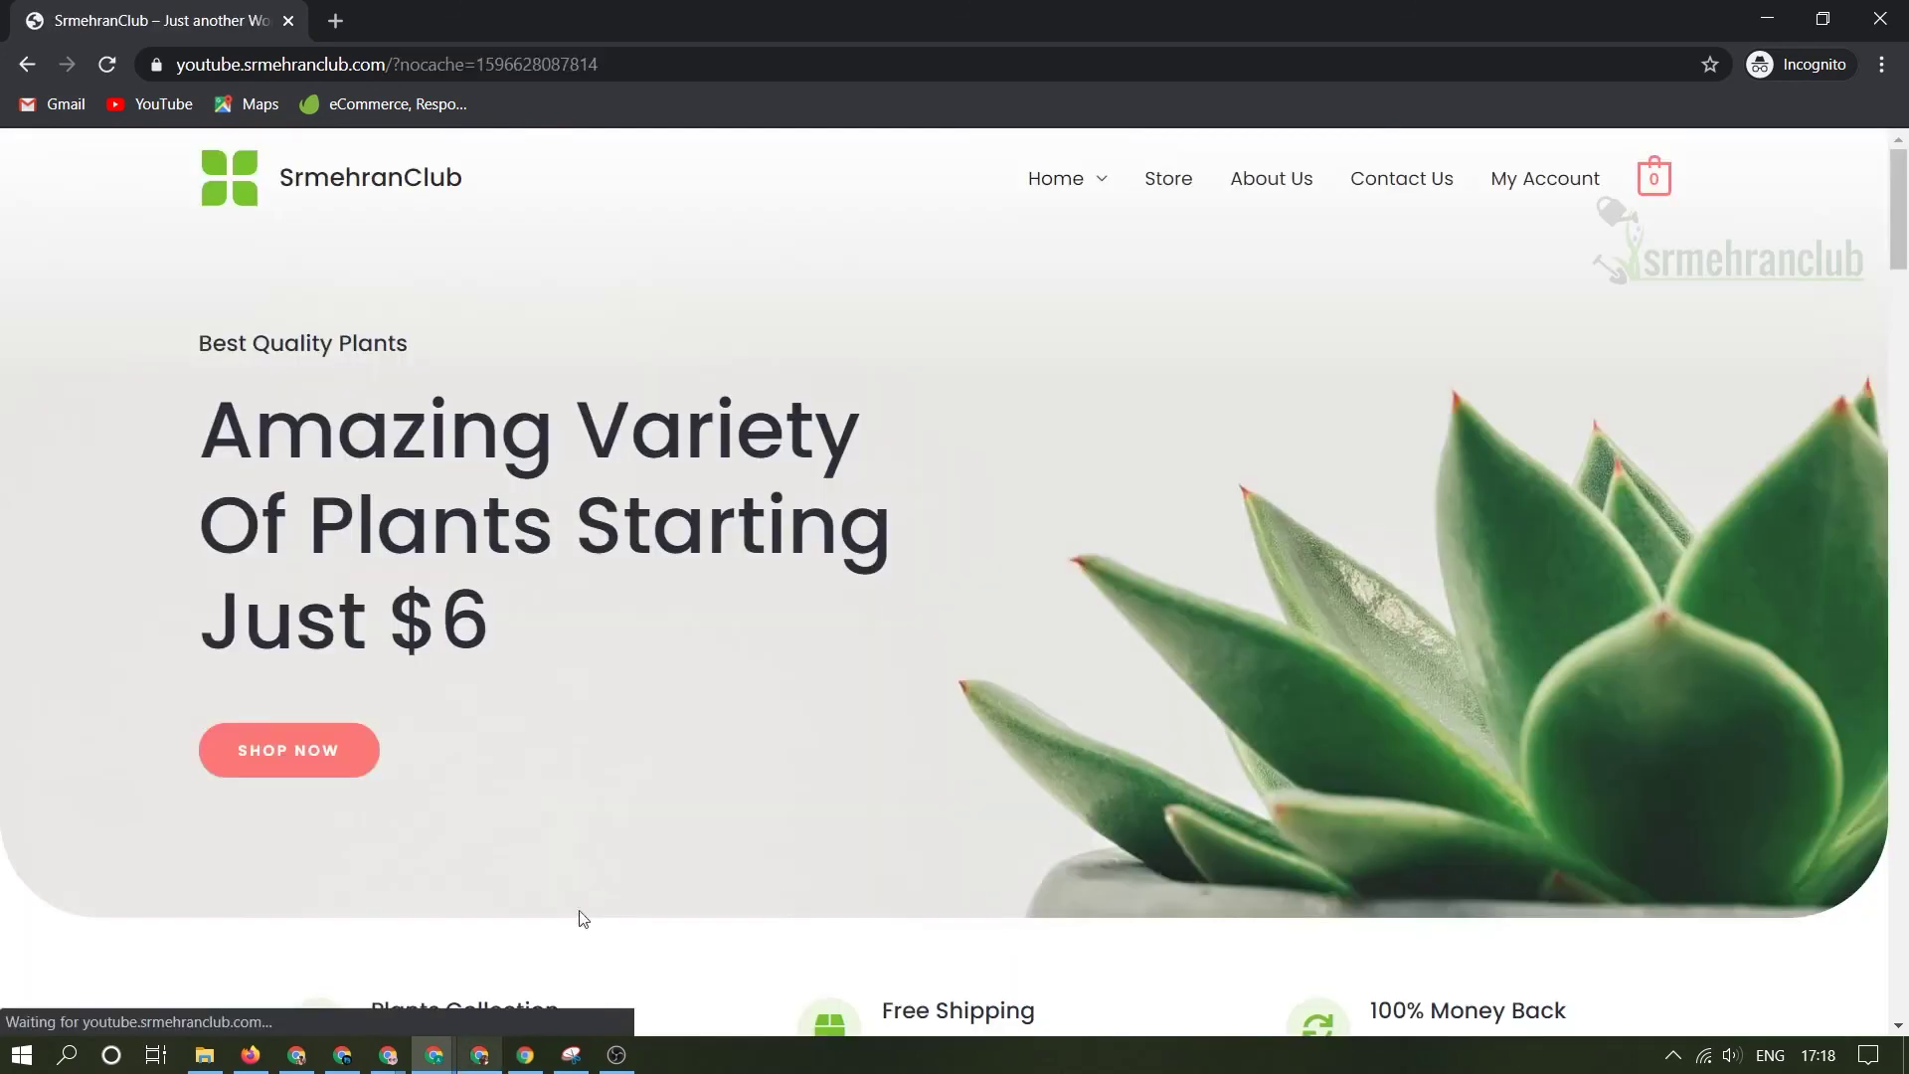
# - Return to the admin window and open Users > All Users
pyautogui.hotkey('alt', 'Tab')
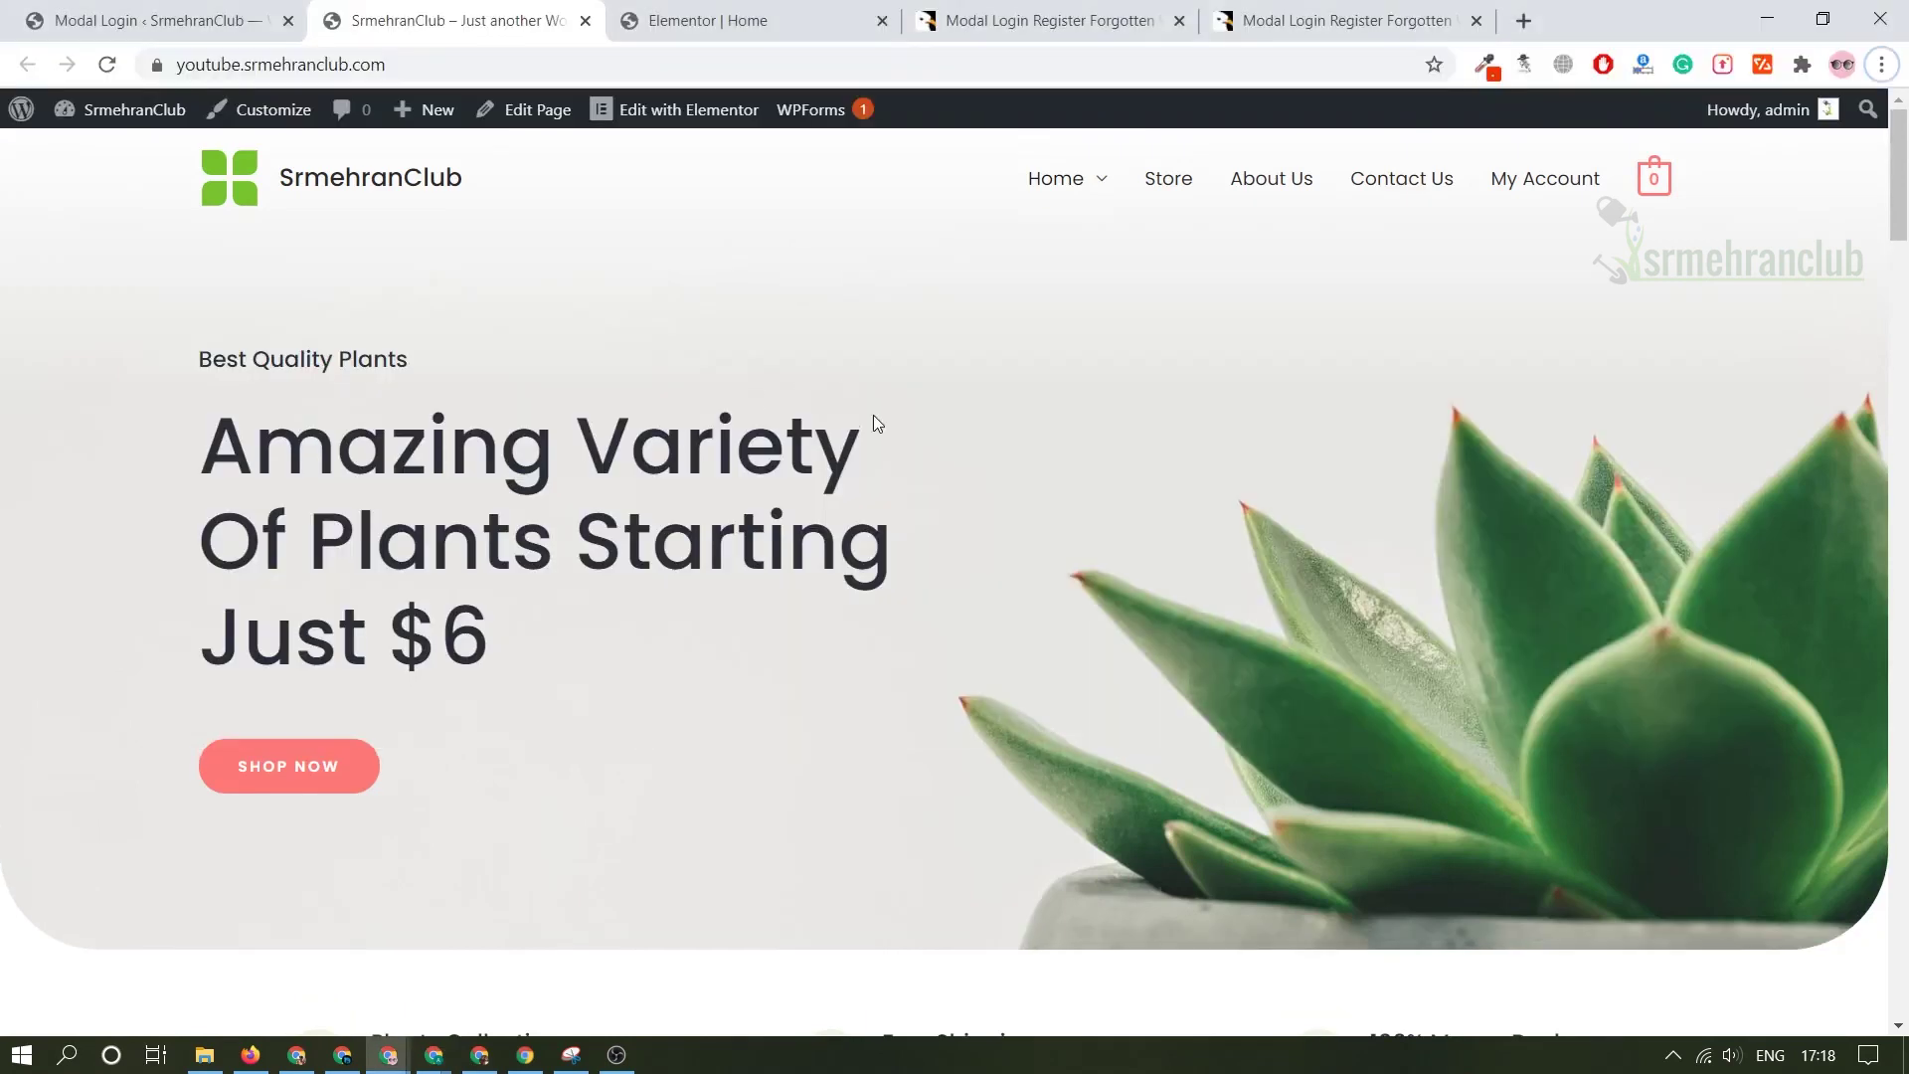
pyautogui.moveTo(494, 643); pyautogui.dragTo(201, 437)
pyautogui.click(149, 20)
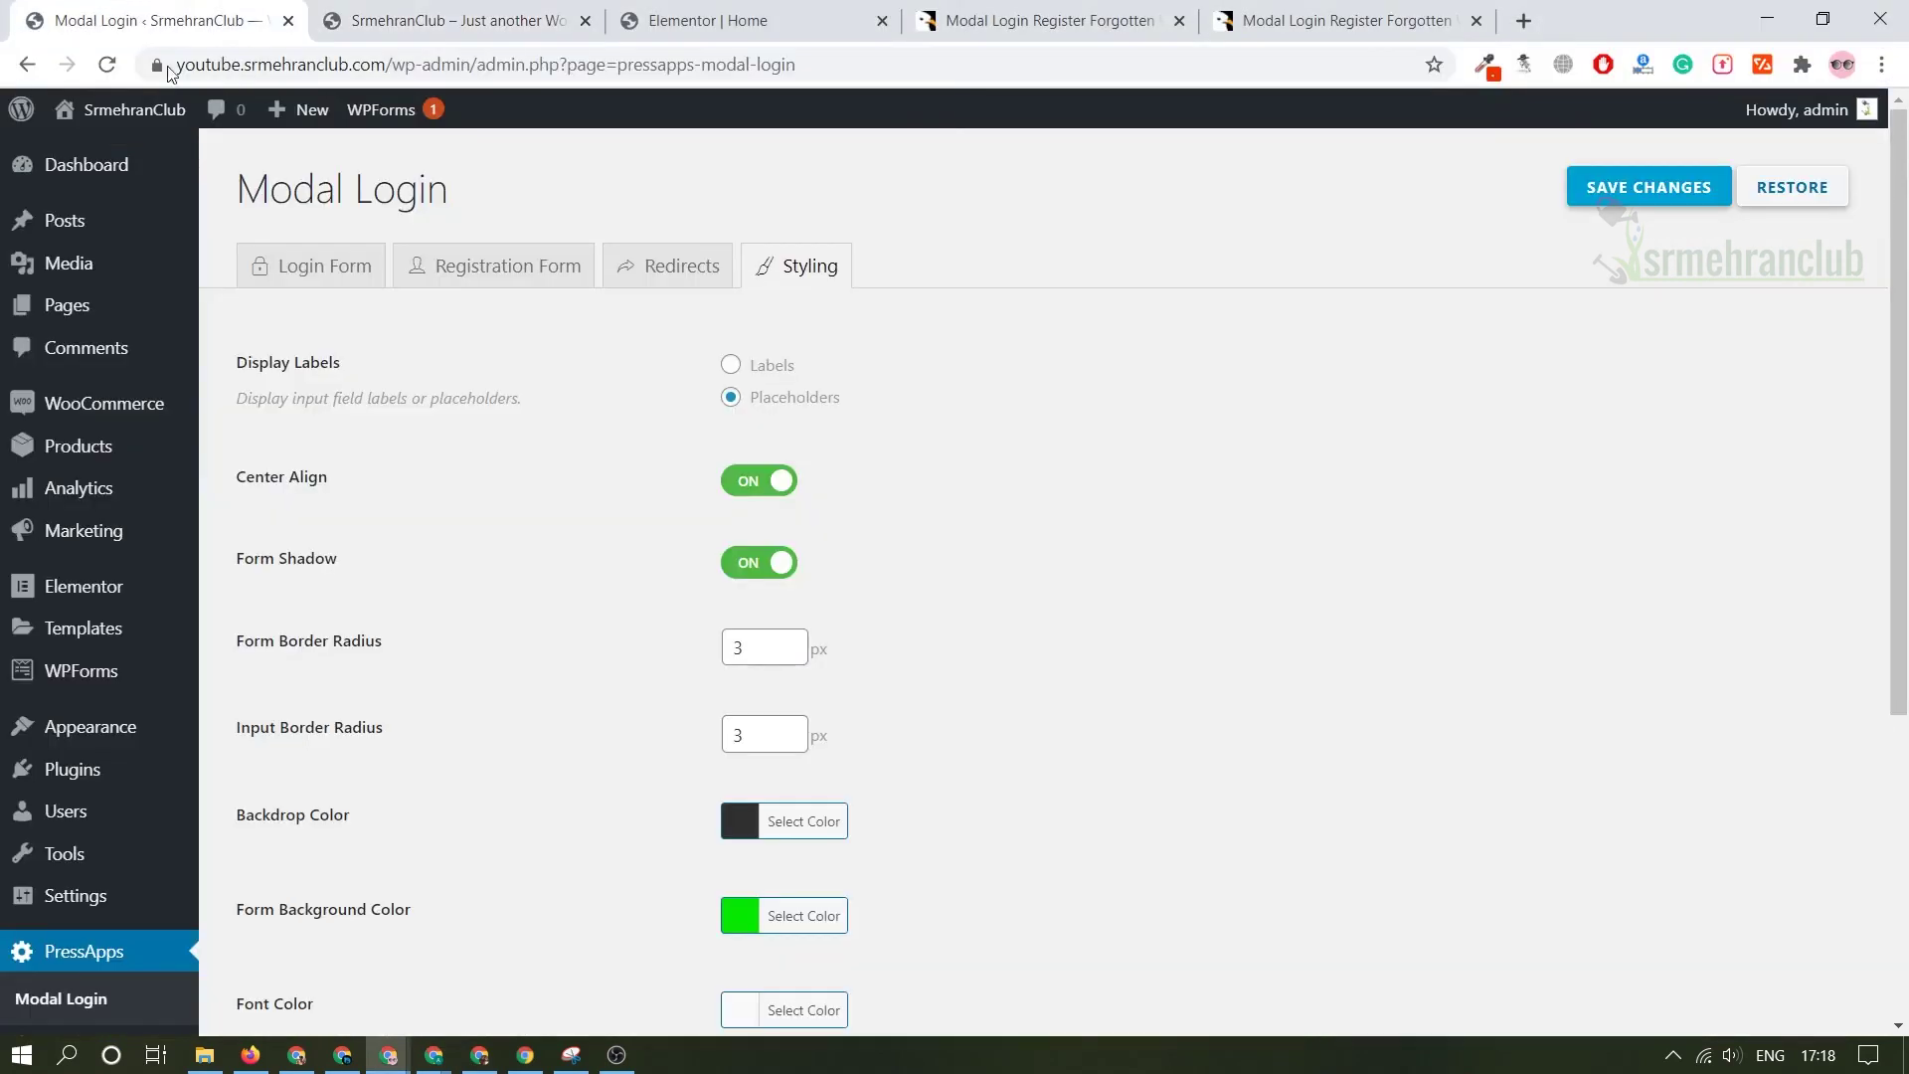
pyautogui.moveTo(127, 668)
pyautogui.moveTo(140, 811)
pyautogui.click(248, 815)
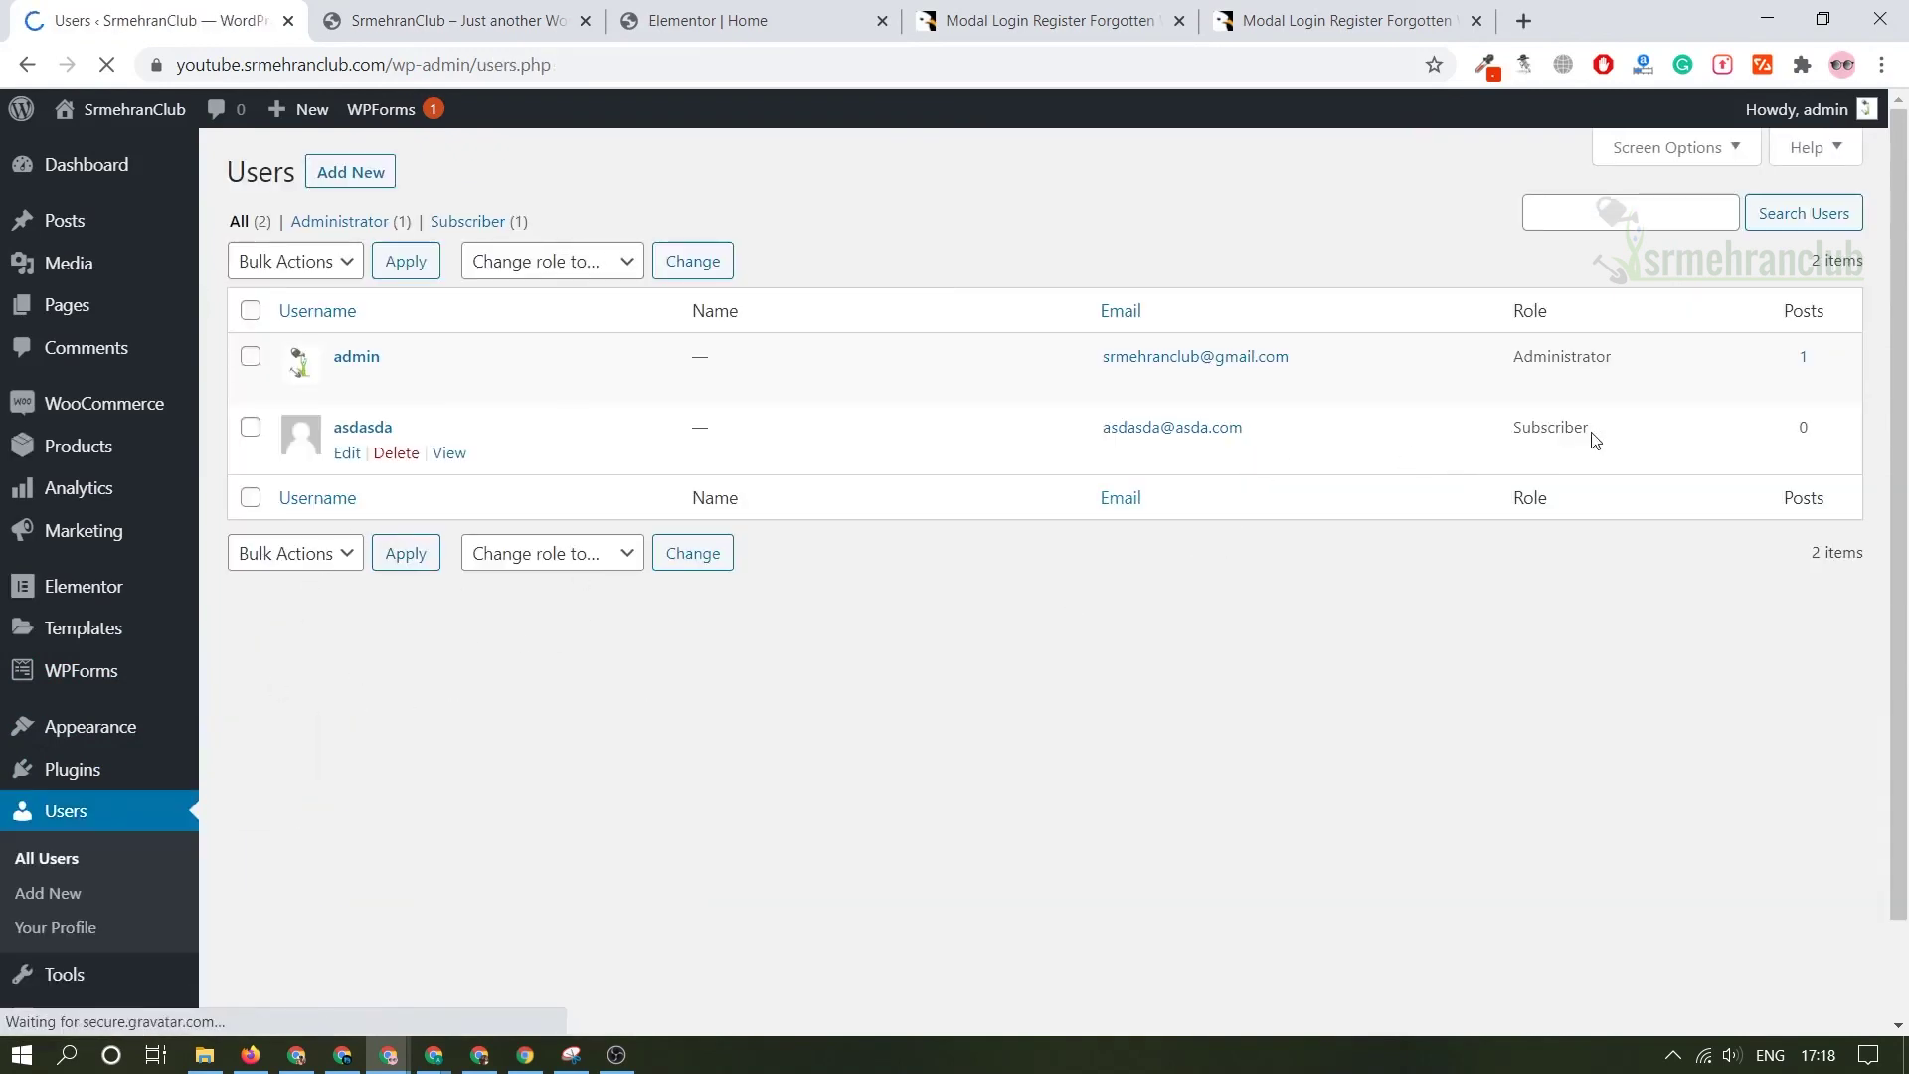
# - Point out the new user's Subscriber role and e-mail address in the list
pyautogui.moveTo(1590, 439); pyautogui.dragTo(1510, 419)
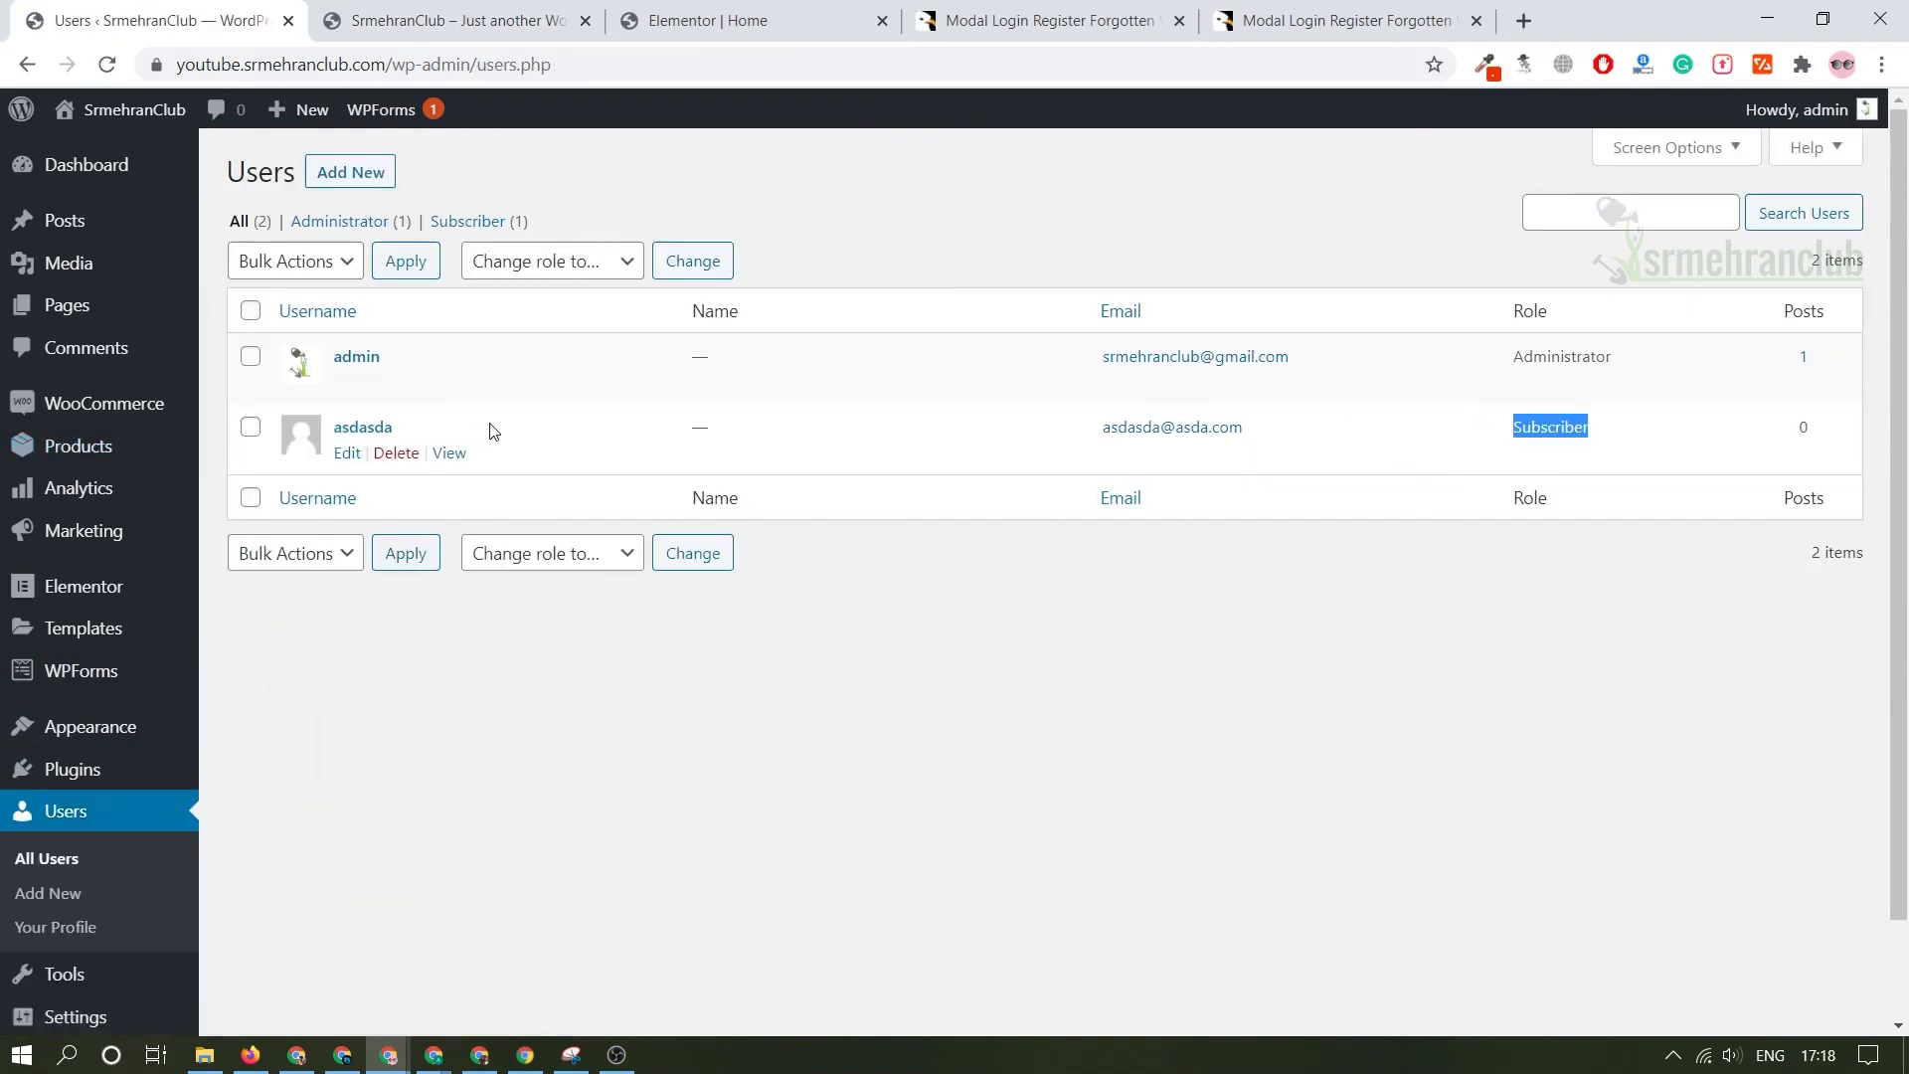
pyautogui.click(682, 452)
pyautogui.moveTo(1245, 428); pyautogui.dragTo(983, 430)
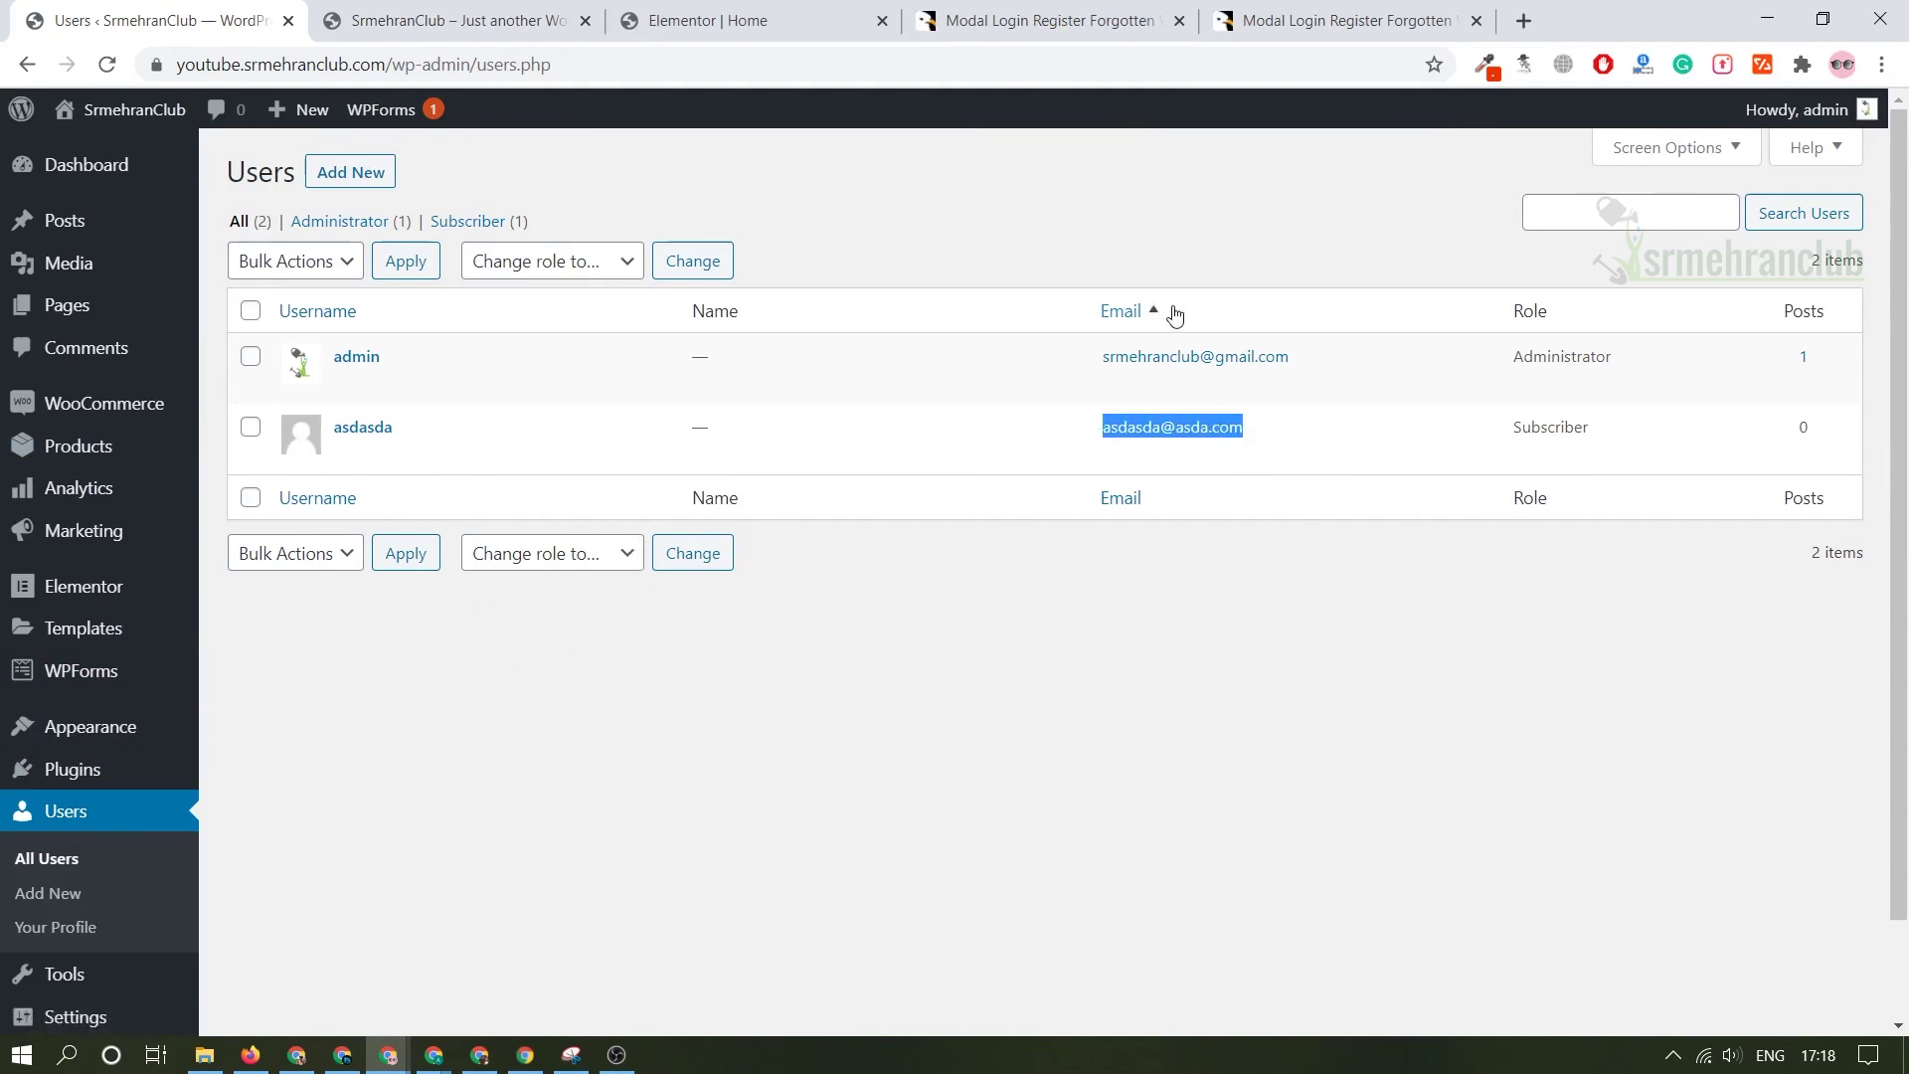
pyautogui.middleClick(1072, 308)
pyautogui.click(1143, 21)
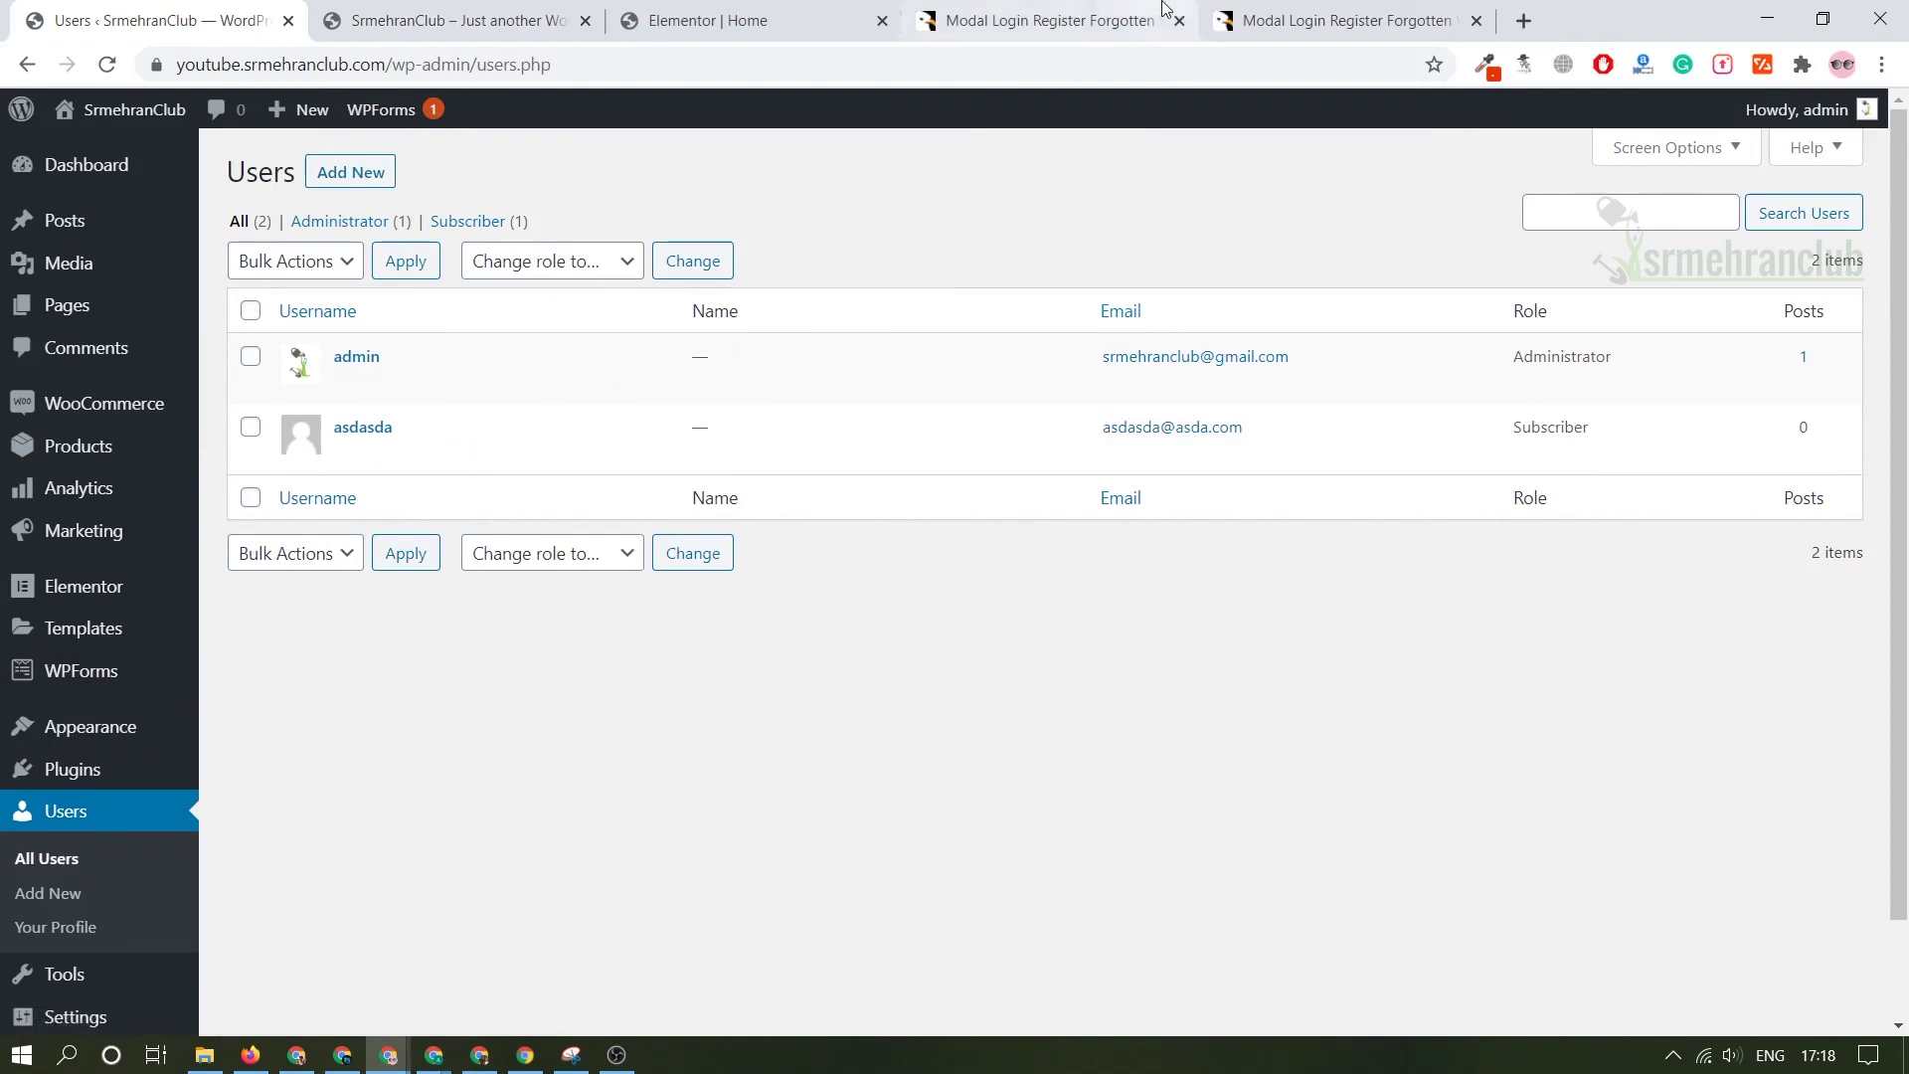
# - Scroll back to the top of the $19 Modal Login plugin page on CodeCanyon
pyautogui.middleClick(1133, 450)
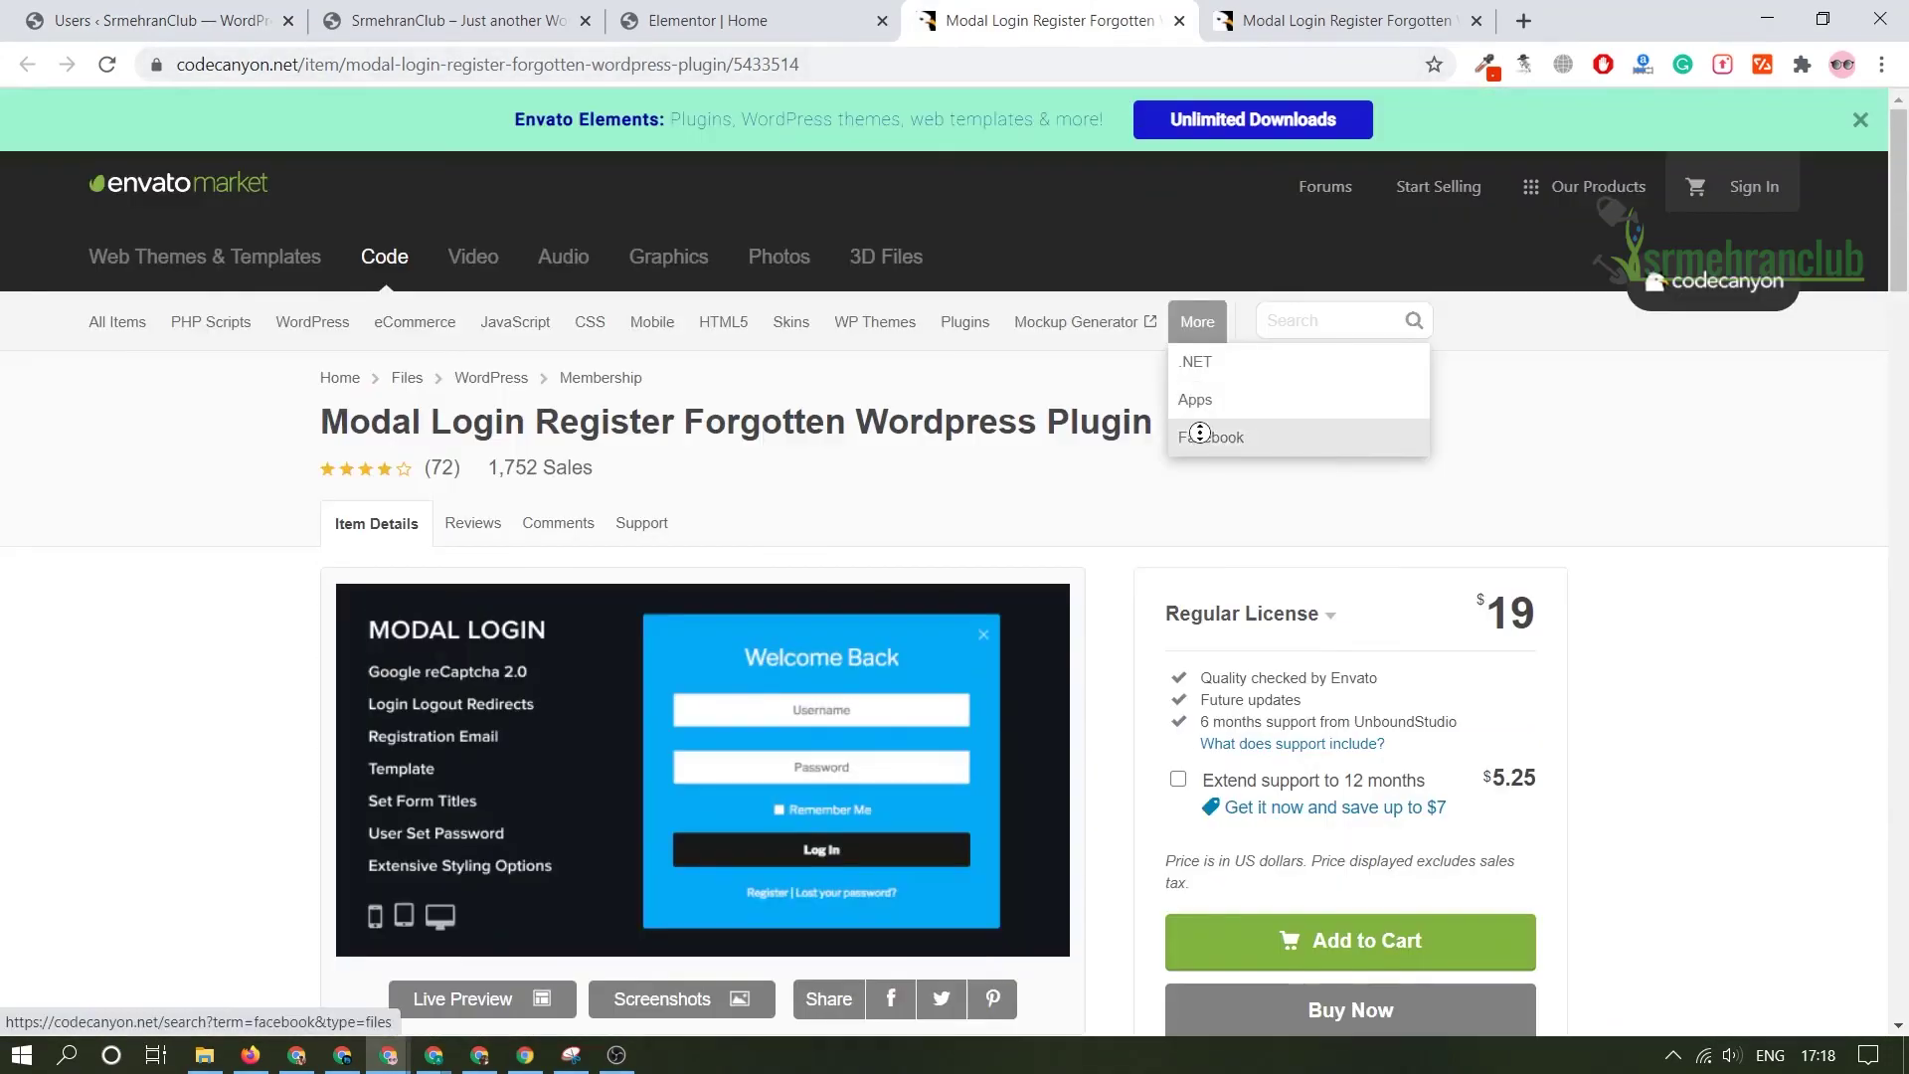
pyautogui.scroll(1, 1243, 453)
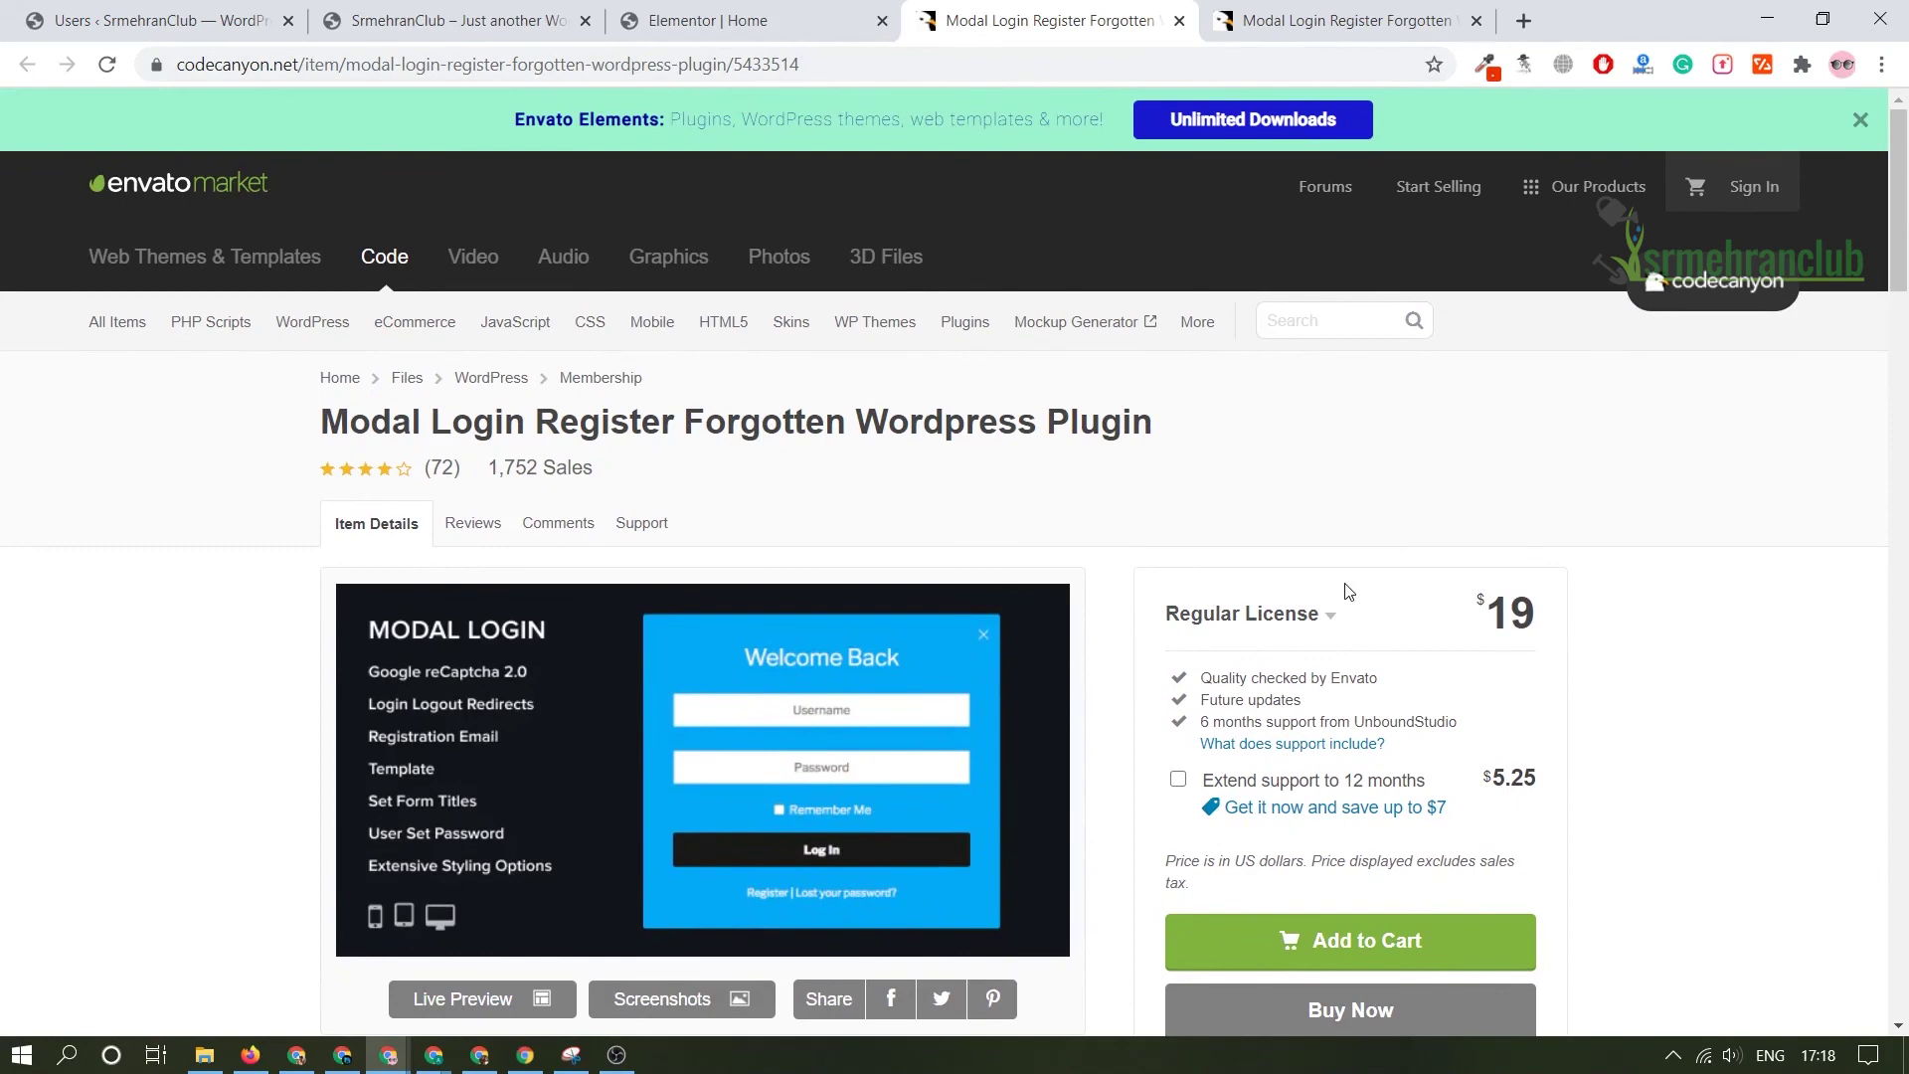